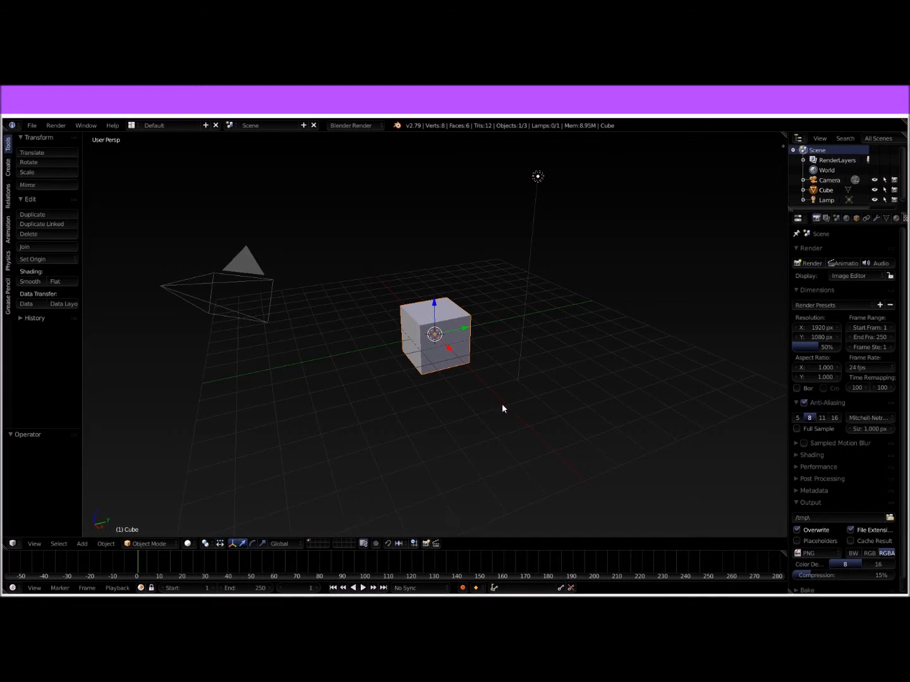
Step: Check the shotgun background image's axis setting and switch the viewport to front orthographic view
key(n)
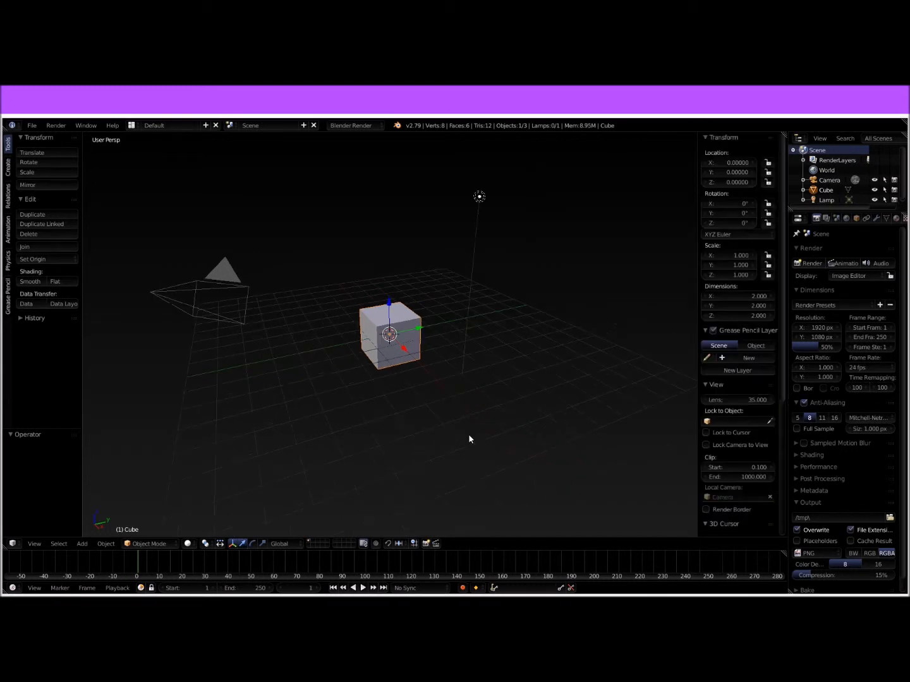
scroll(744, 295, down, 8)
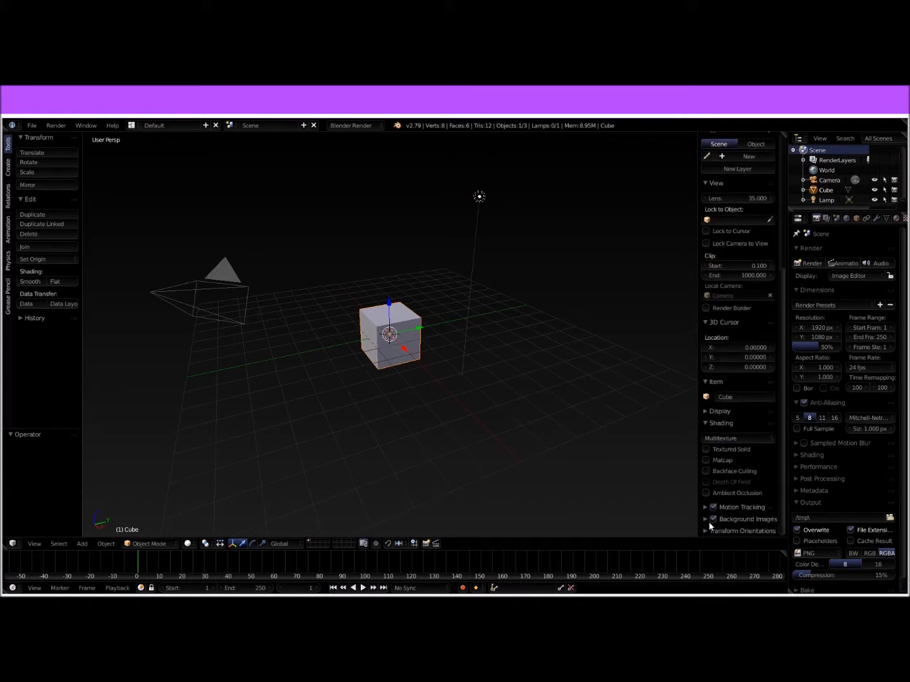
click(705, 520)
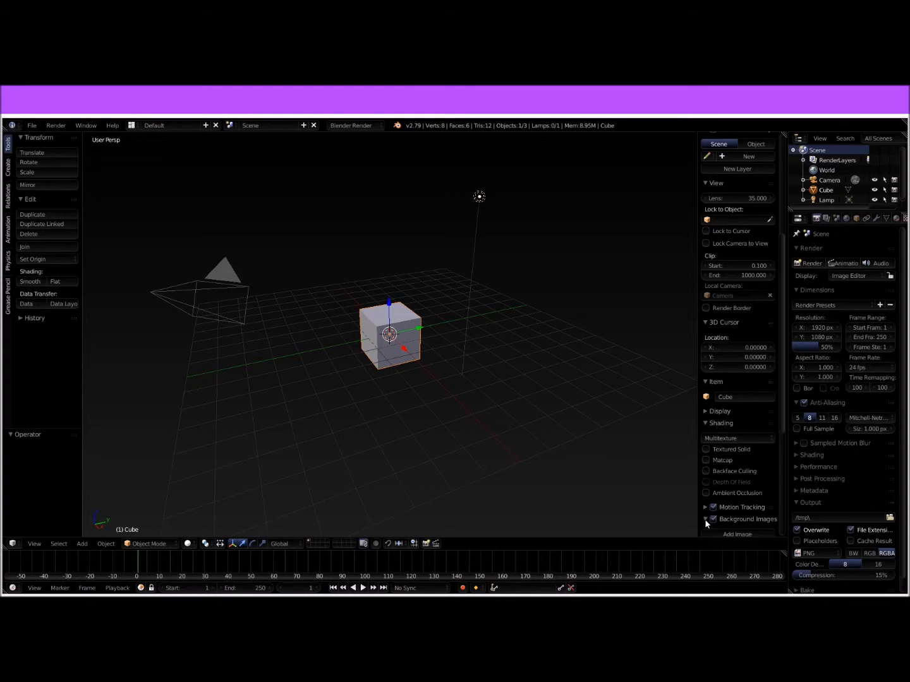
scroll(720, 506, down, 3)
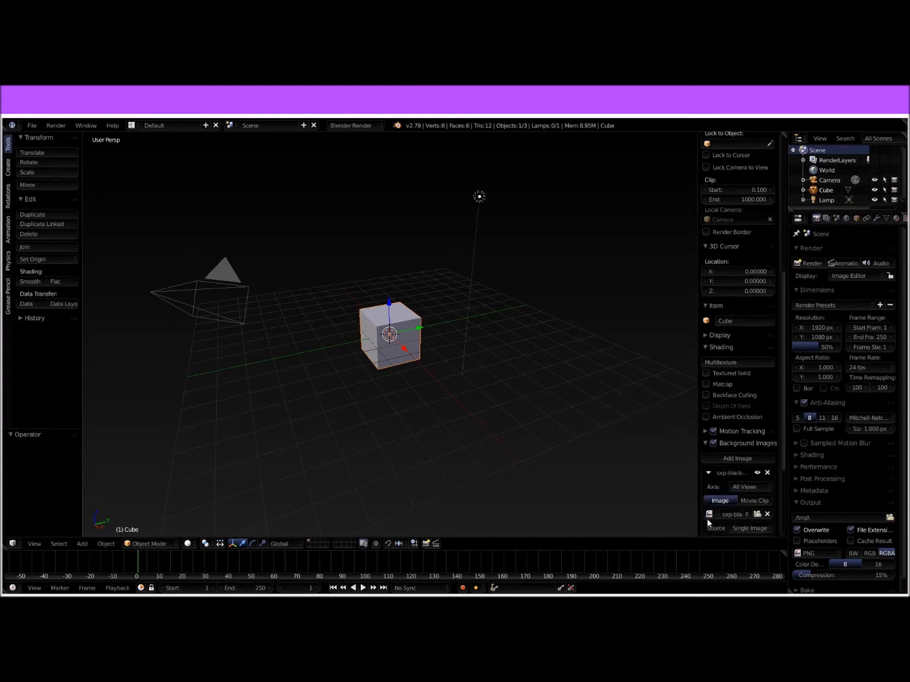
click(751, 487)
click(644, 476)
key(n)
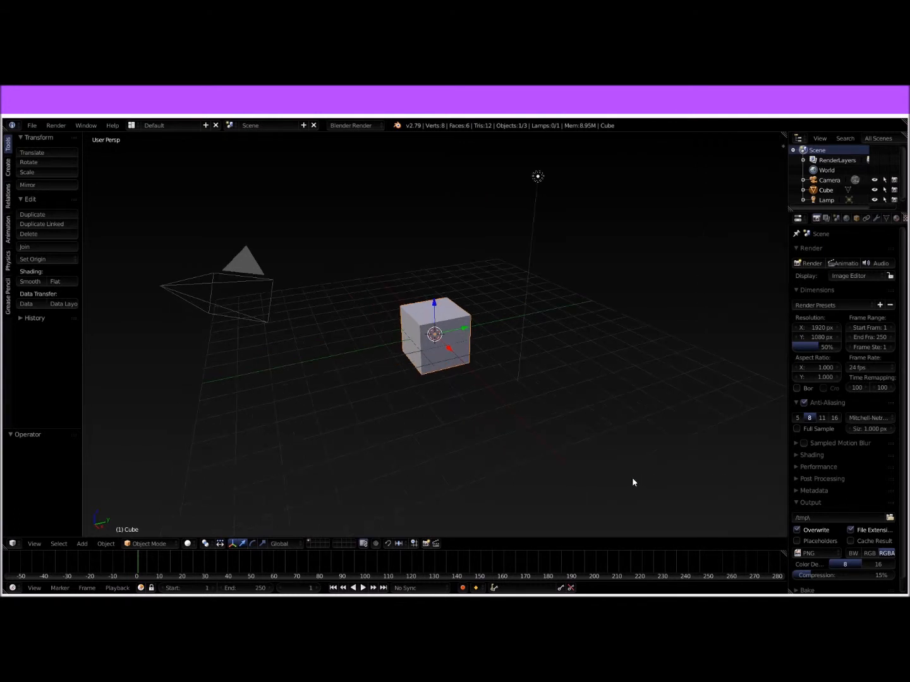
key(KP_1)
key(KP_5)
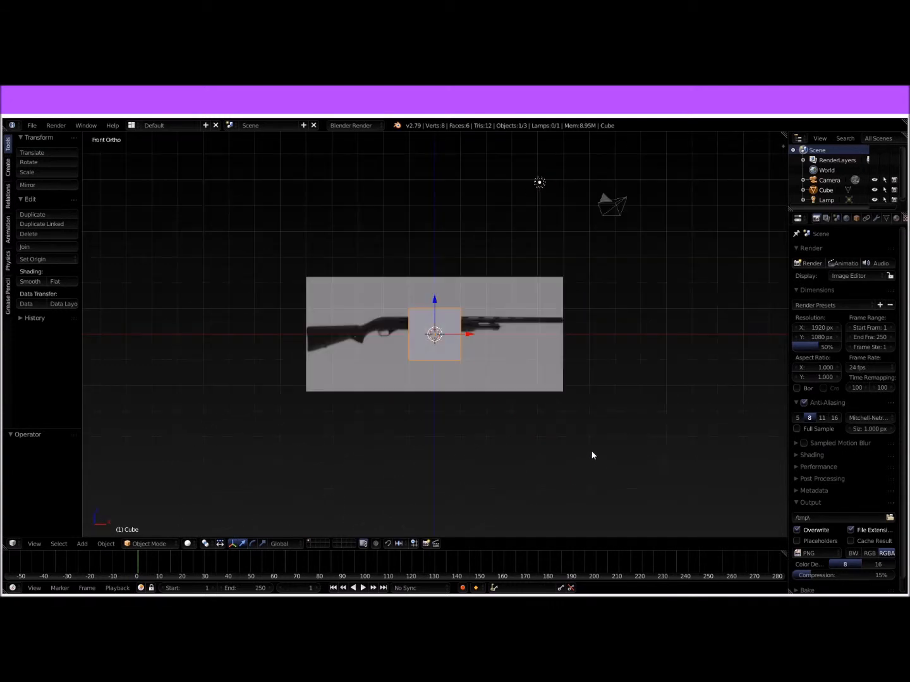
Step: Delete the lamp and the camera from the scene
click(826, 200)
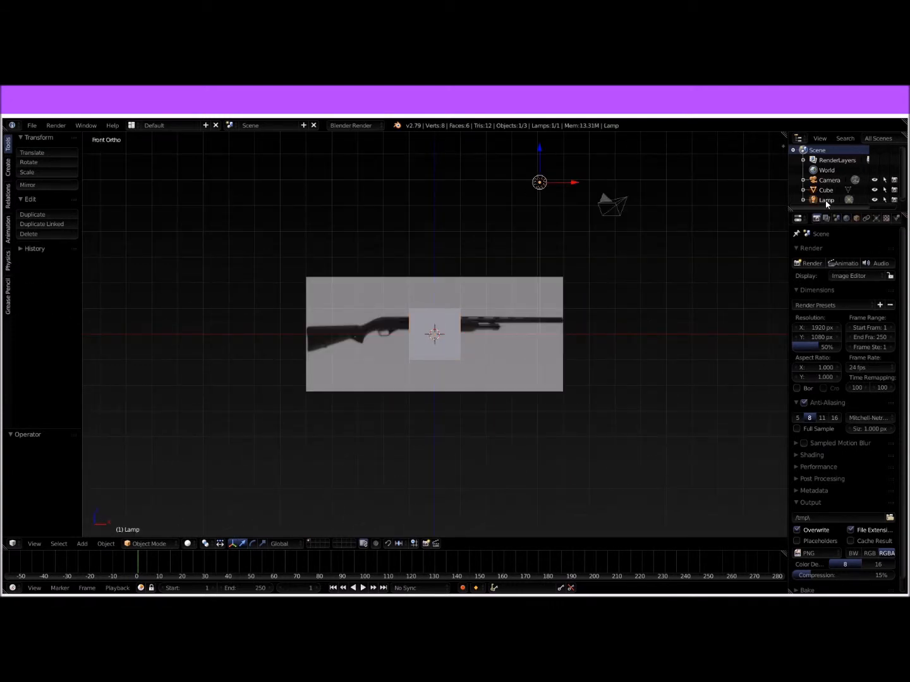
right_click(826, 202)
click(824, 235)
right_click(826, 182)
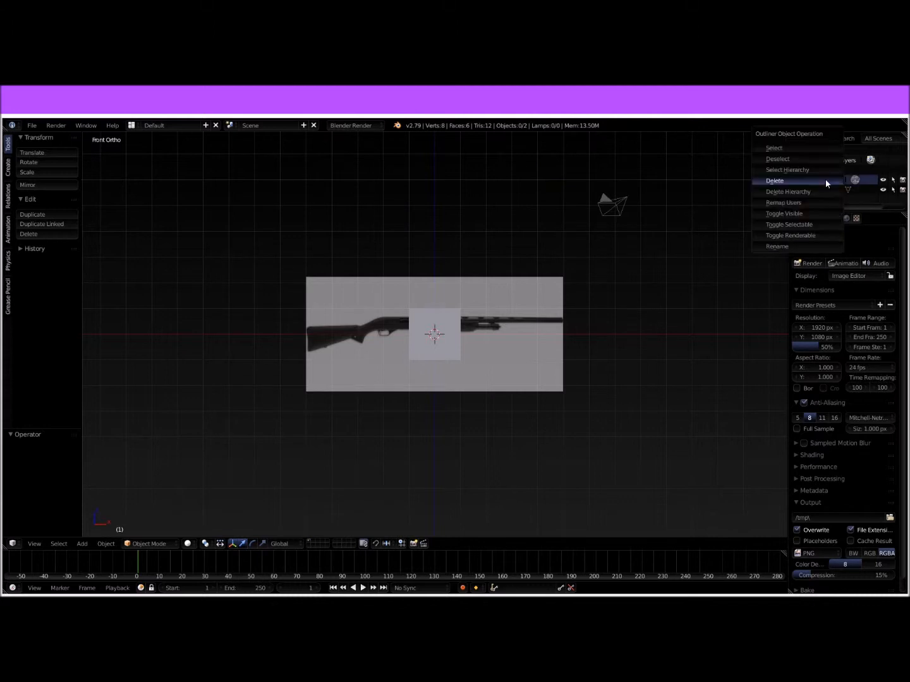
click(823, 182)
Step: Delete the default cube covering the shotgun reference image
scroll(570, 373, up, 4)
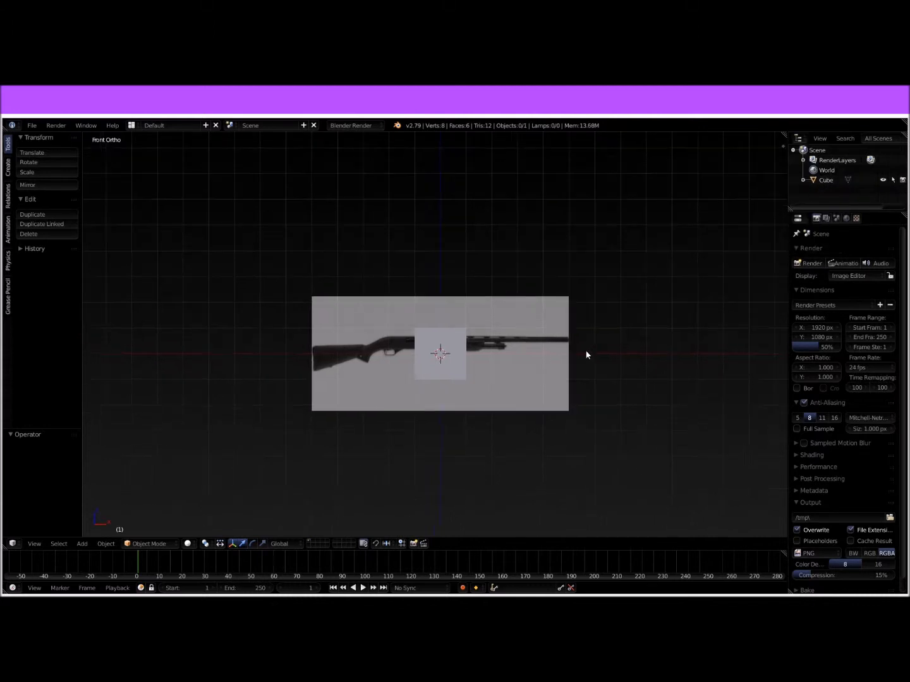
scroll(570, 346, up, 2)
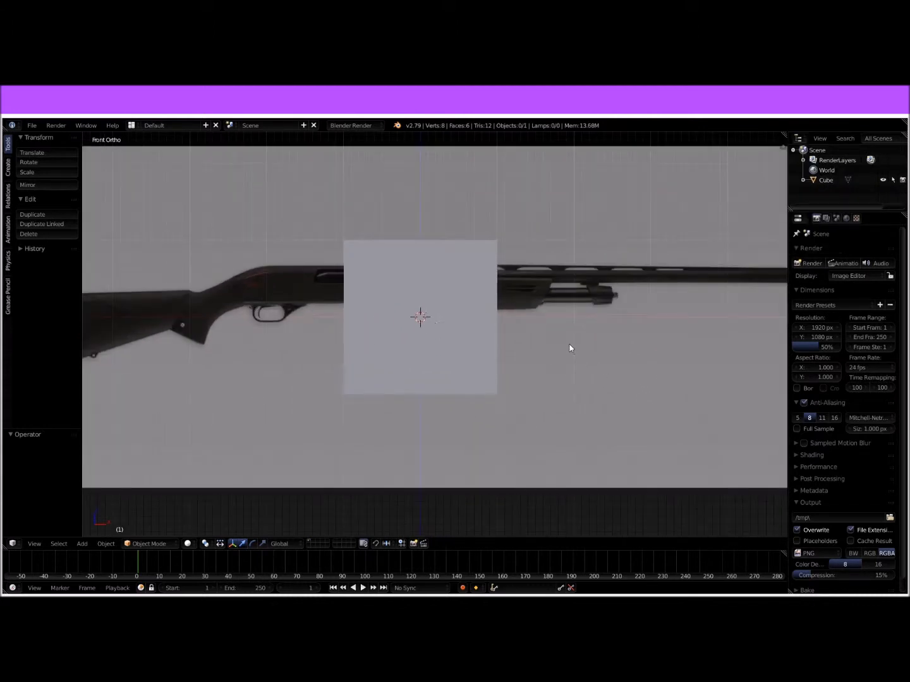
middle_drag(570, 345, 583, 346)
key(KP_1)
scroll(532, 320, down, 2)
shift+middle_drag(534, 322, 554, 340)
shift+middle_drag(468, 397, 487, 382)
scroll(496, 375, up, 2)
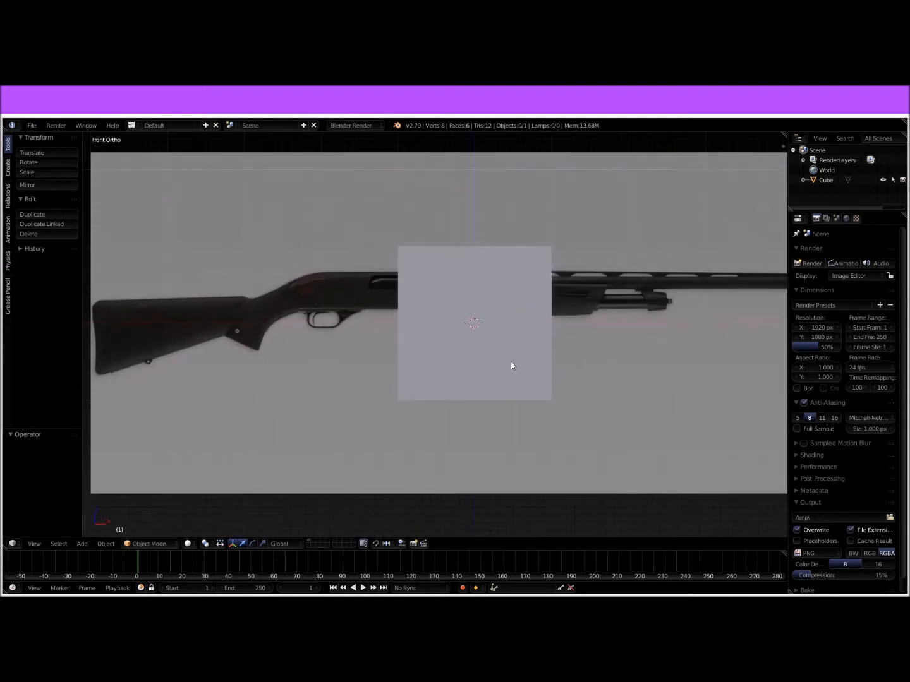
shift+middle_drag(607, 350, 457, 384)
shift+middle_drag(406, 370, 485, 333)
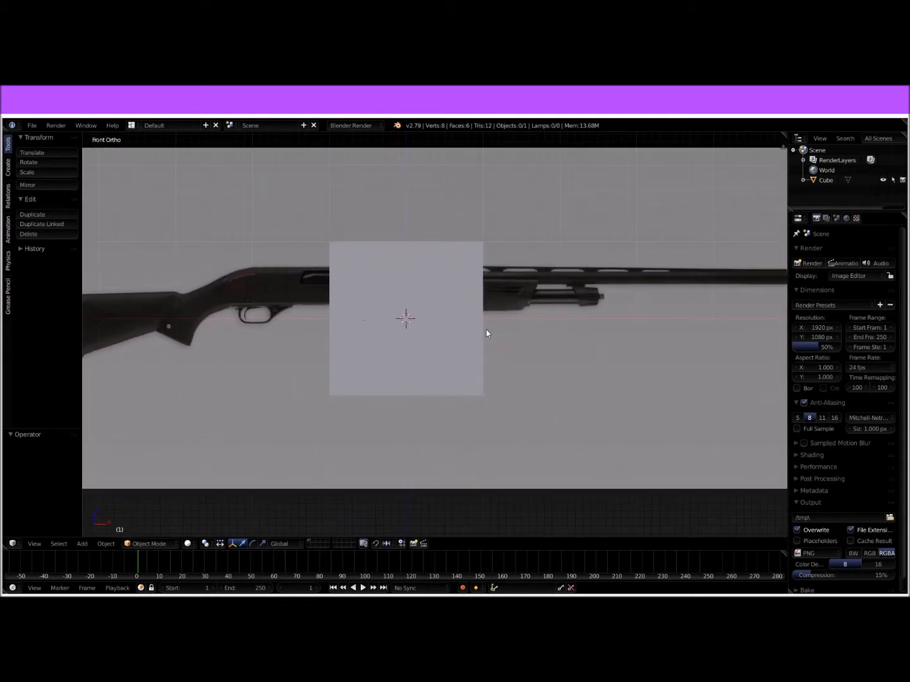
right_click(445, 339)
key(x)
click(441, 342)
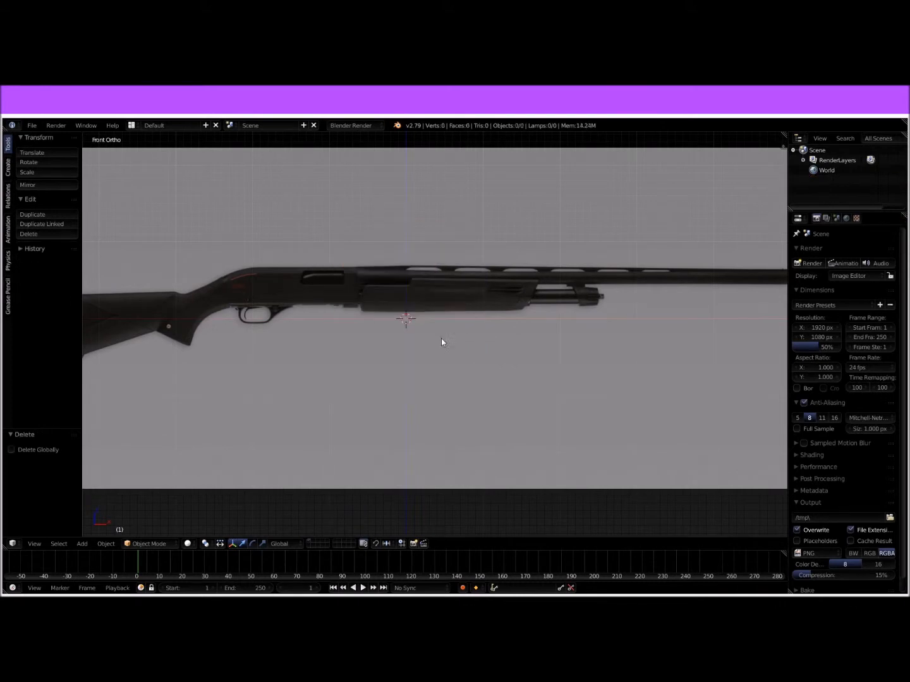
Step: Add a cylinder mesh with 16 vertices over the shotgun reference
click(8, 176)
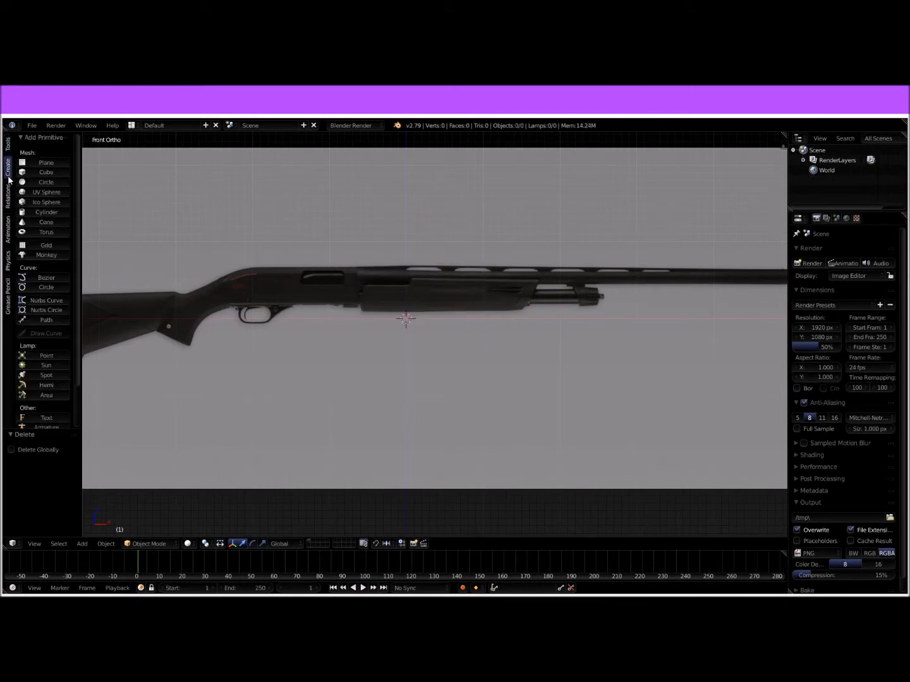
click(46, 213)
scroll(588, 312, up, 1)
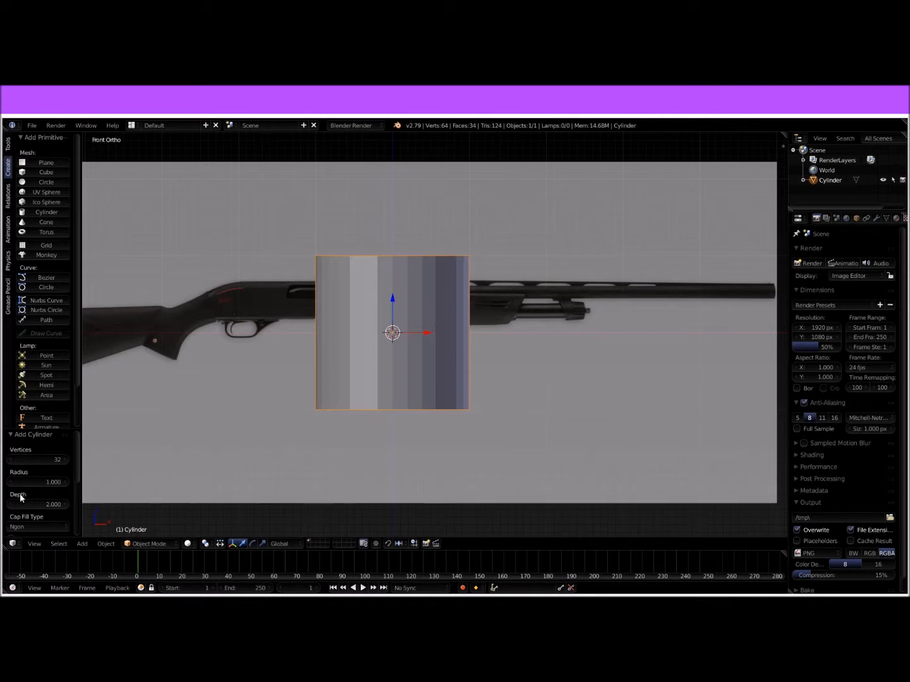
click(45, 462)
text(16)
key(Return)
shift+middle_drag(559, 307, 483, 382)
key(KP_1)
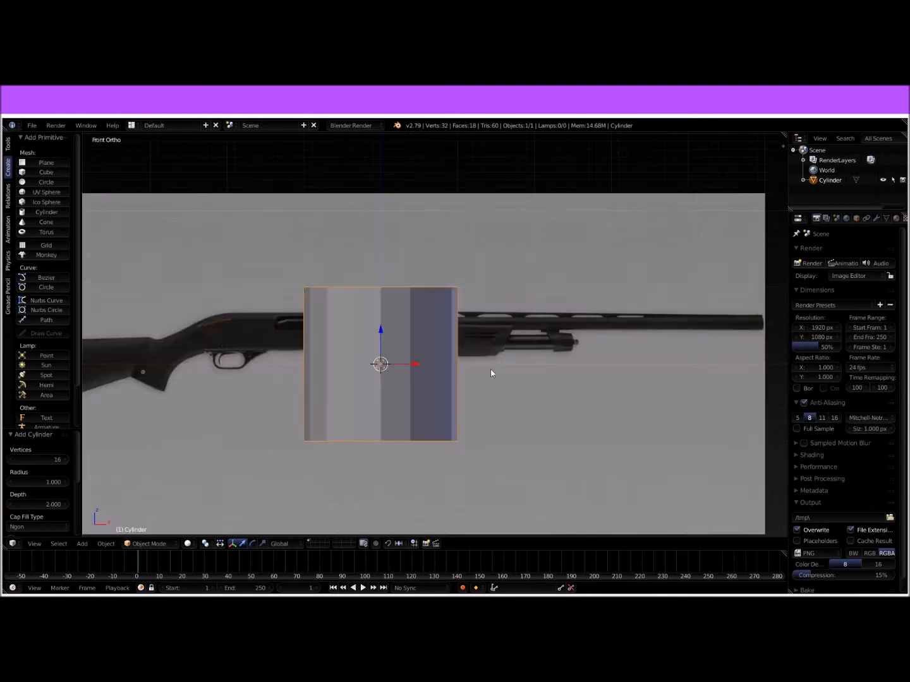
Step: Rotate the cylinder 90° about the Y axis so it lies along the barrel
shift+middle_drag(567, 353, 475, 317)
key(r)
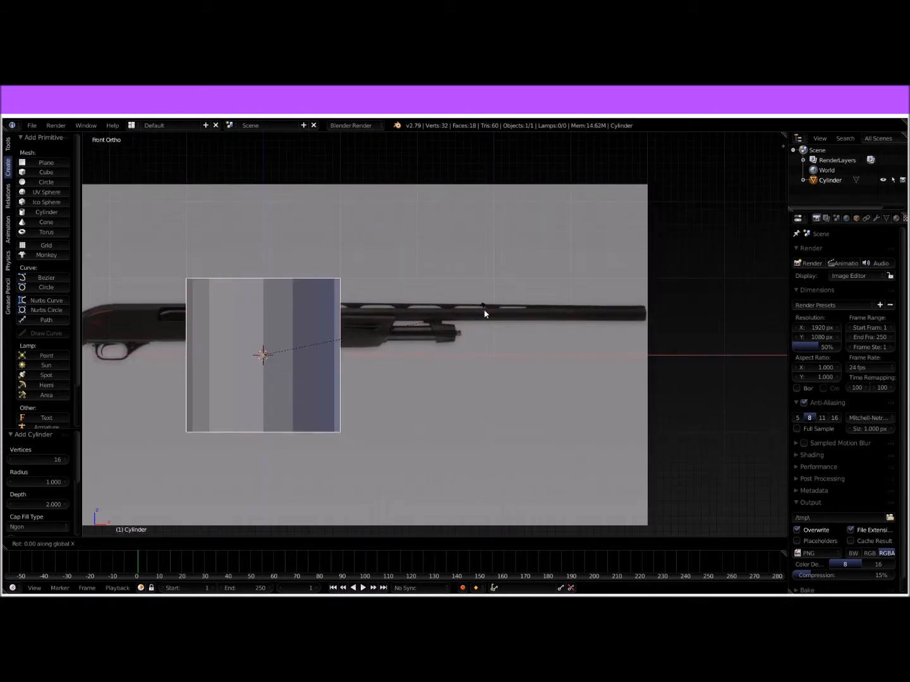
text(y)
text(90)
key(Return)
middle_drag(483, 313, 451, 344)
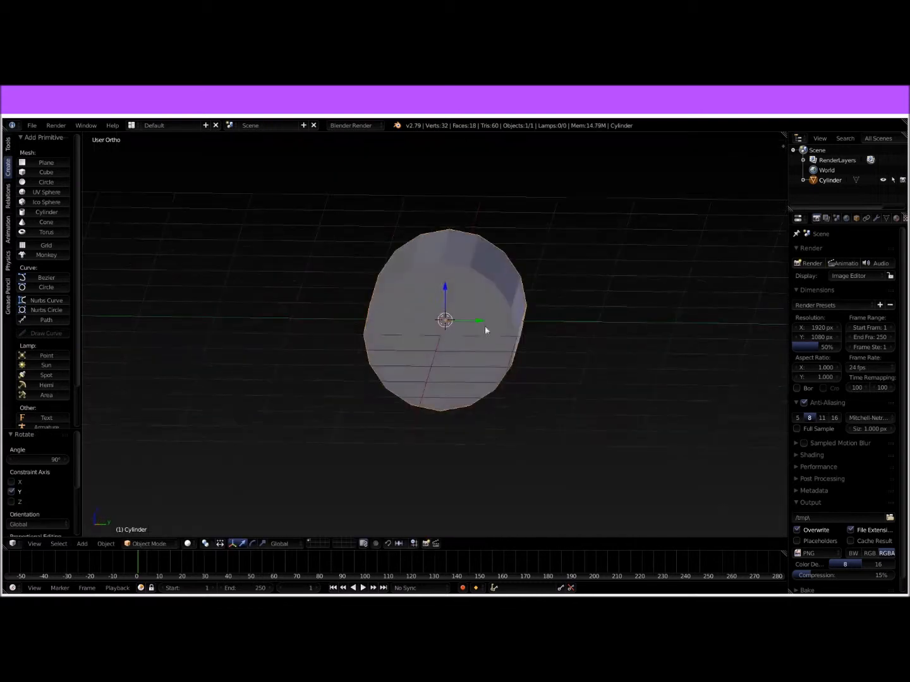
key(KP_1)
ctrl+scroll(577, 341, down, 5)
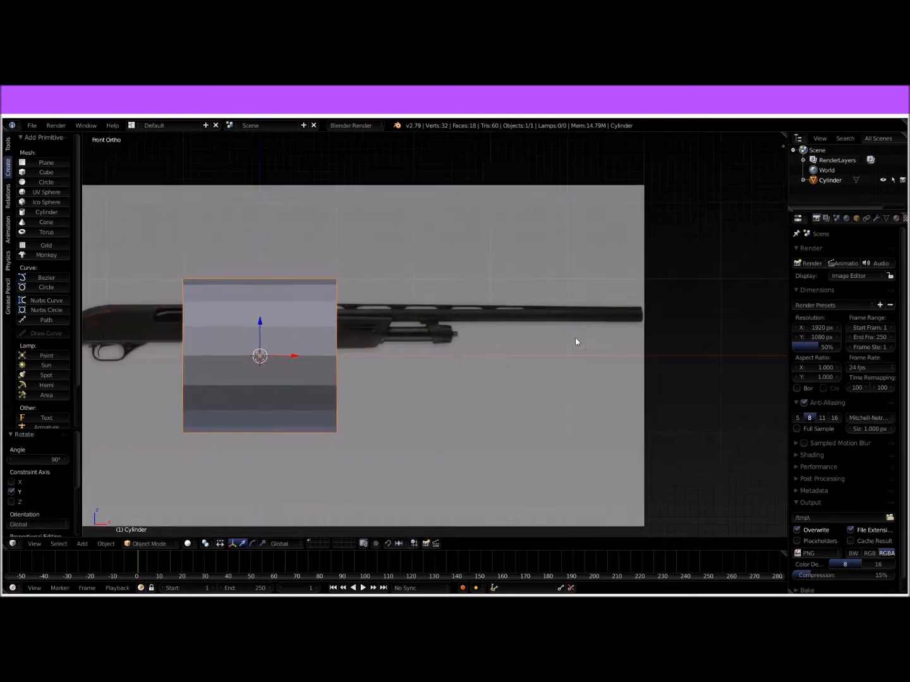
Step: Scale the cylinder down and move it along X and Z onto the muzzle end of the barrel
key(s)
click(383, 362)
drag(207, 353, 554, 336)
scroll(559, 344, up, 5)
shift+middle_drag(692, 329, 509, 349)
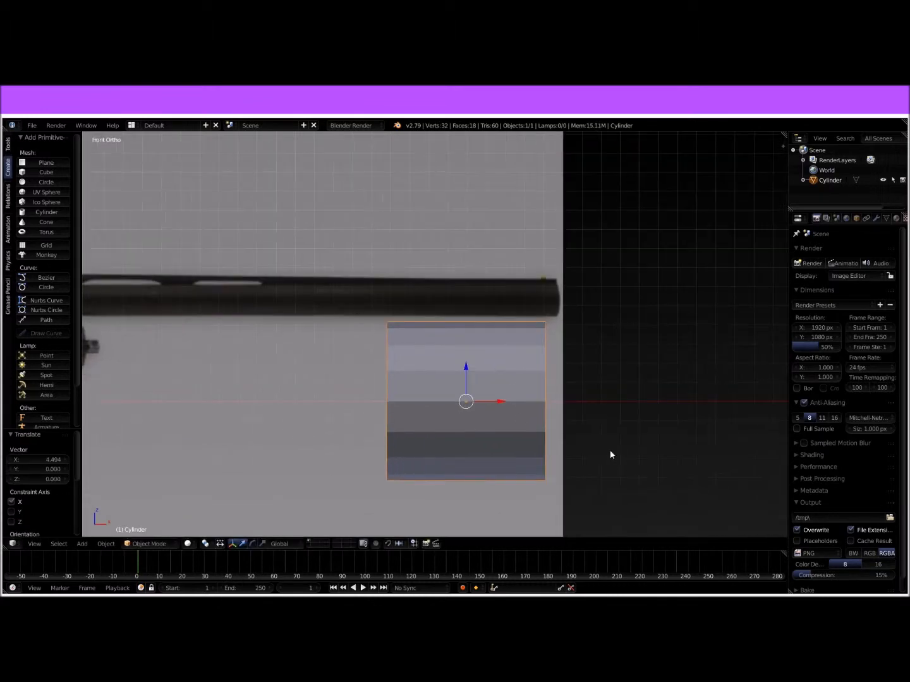
key(s)
right_click(523, 402)
drag(464, 366, 468, 273)
Step: Shrink the cylinder further until it is close to the barrel's thickness, finishing with a scale of 0.662
key(s)
click(572, 294)
key(s)
click(599, 318)
scroll(554, 326, up, 3)
shift+middle_drag(540, 344, 464, 462)
scroll(506, 432, up, 2)
shift+middle_drag(504, 374, 494, 299)
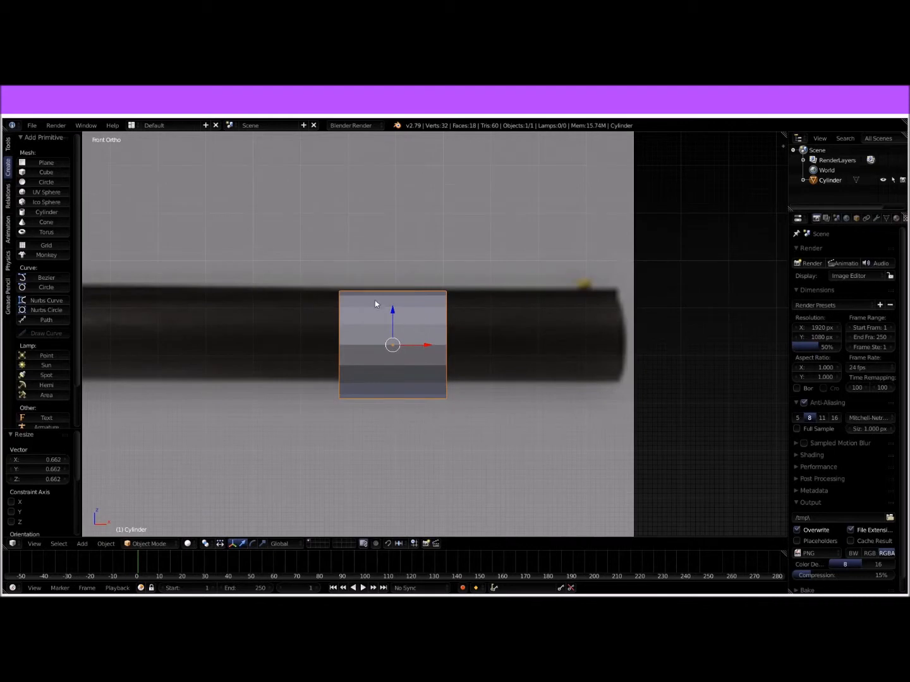
Step: Move the cylinder 0.013 up along Z and 0.332 along X towards the muzzle
key(g)
key(z)
click(391, 309)
key(g)
key(x)
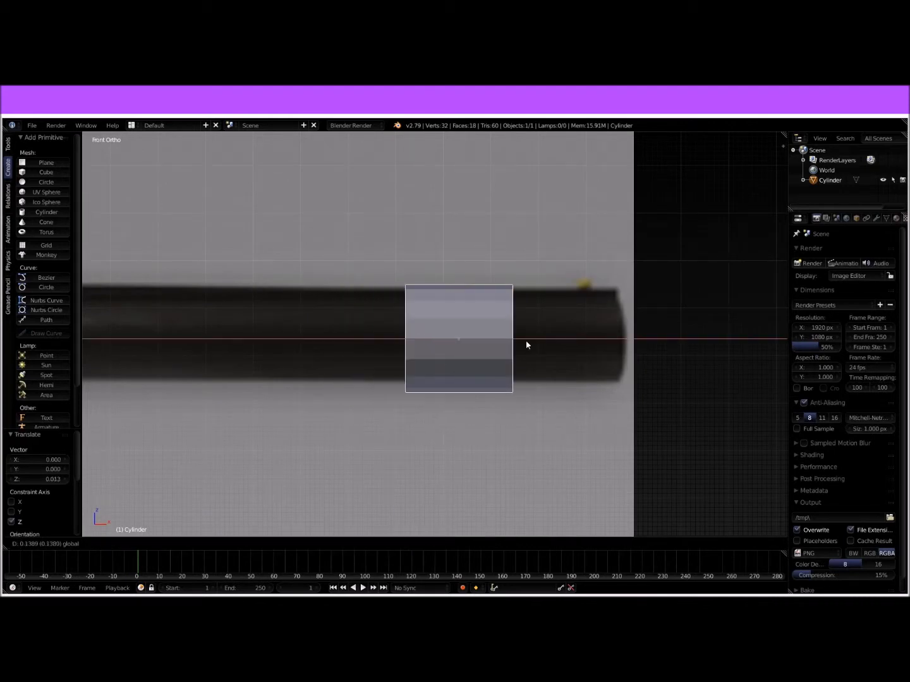
click(591, 349)
Step: Scale the cylinder to about 0.89 to match the barrel's thickness and nudge it slightly into line with the barrel
key(s)
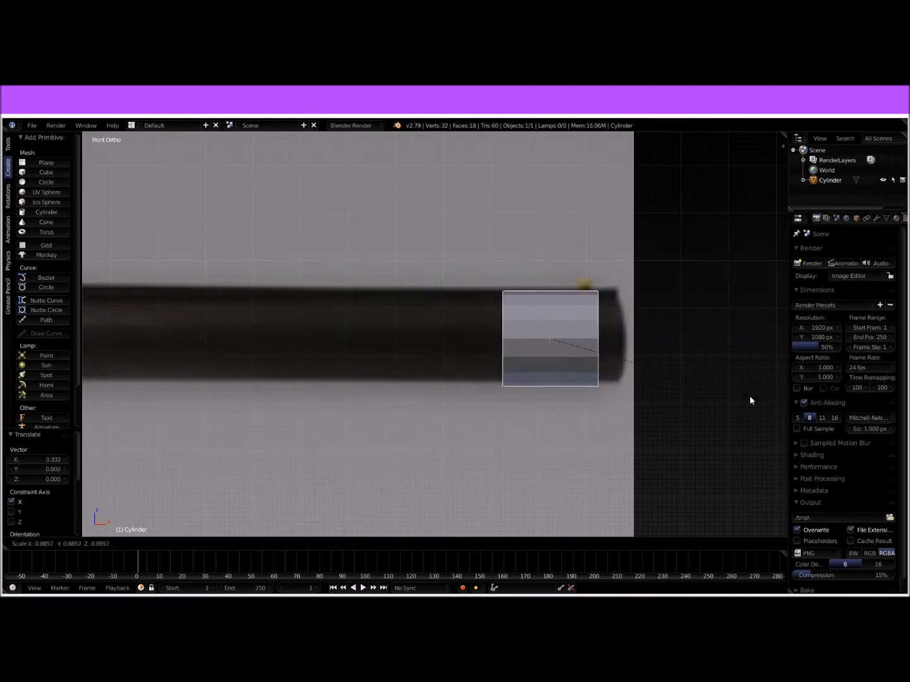
click(748, 395)
drag(551, 306, 548, 306)
Step: Enter Edit Mode on the cylinder, deselect all its vertices and switch to wireframe display
key(Tab)
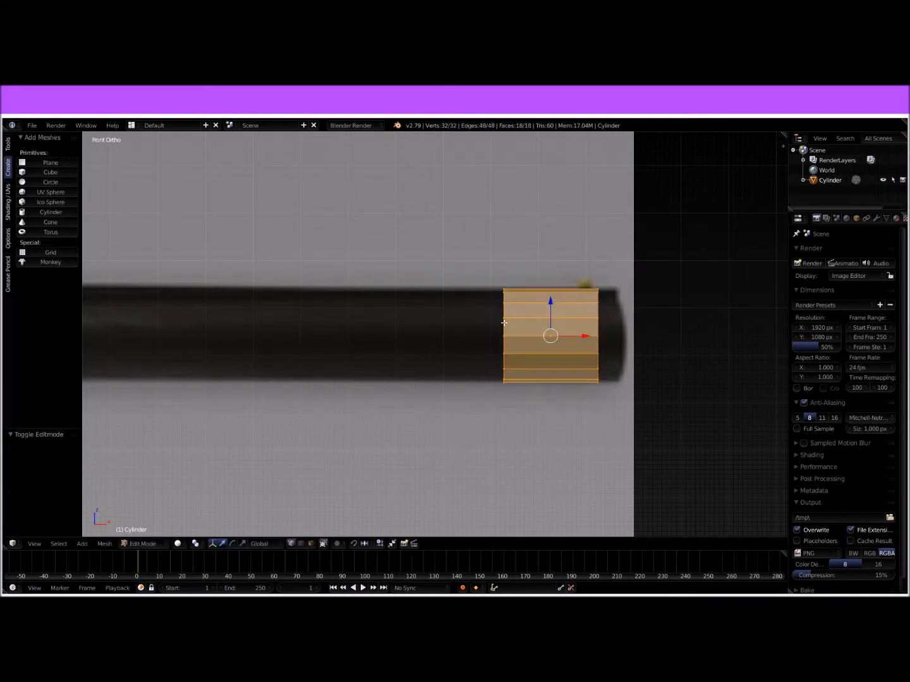
key(Tab)
key(Tab)
right_click(501, 337)
key(a)
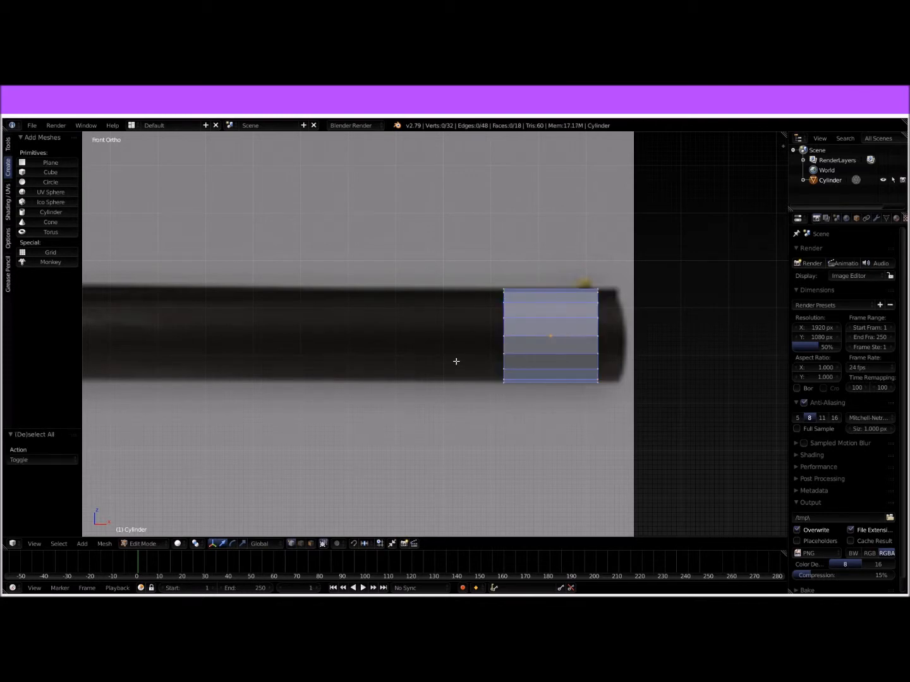
key(a)
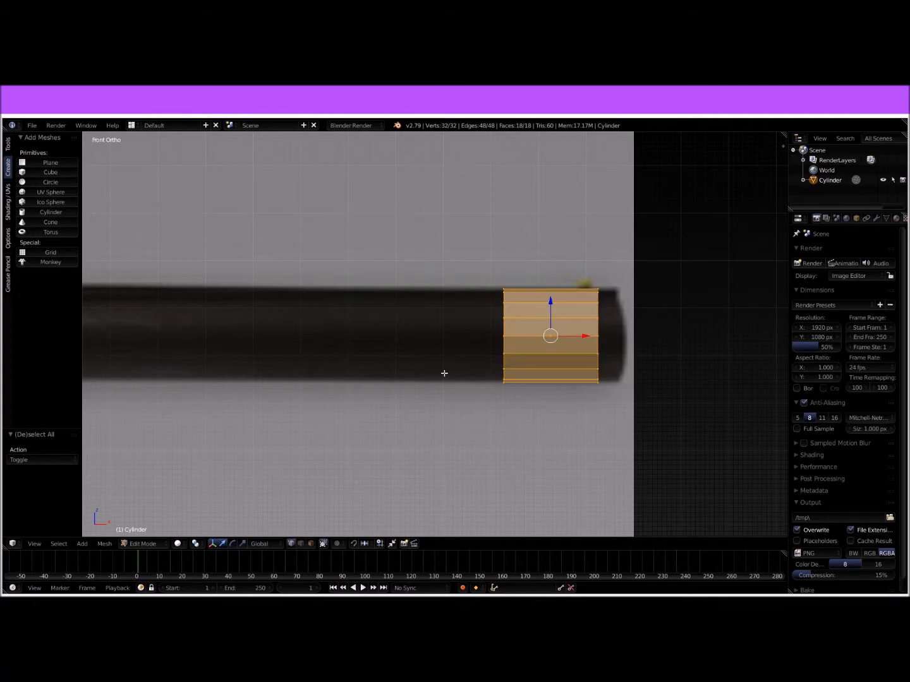
key(a)
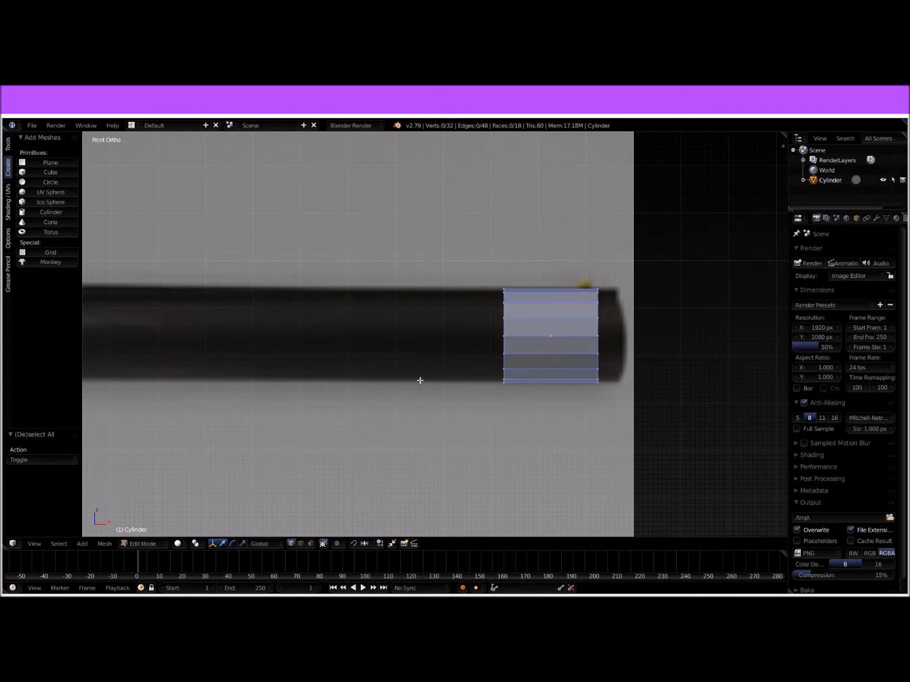
key(z)
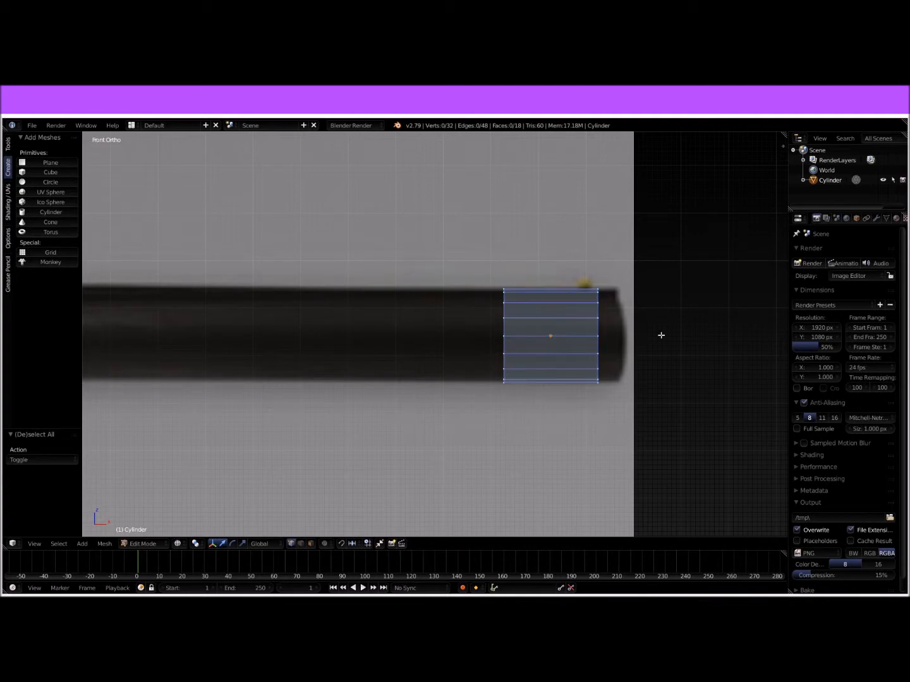
Step: Box-select the cylinder's muzzle-side end vertices and extrude them outward by 0.032
shift+middle_drag(640, 332, 632, 323)
scroll(628, 380, up, 3)
key(b)
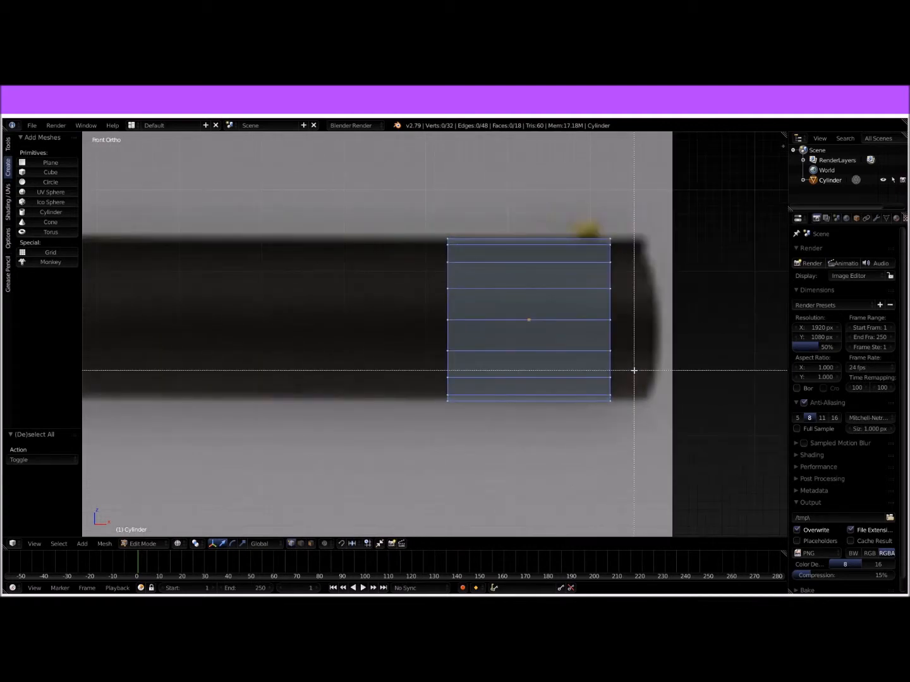
drag(571, 189, 635, 393)
shift+middle_drag(636, 394, 514, 388)
key(e)
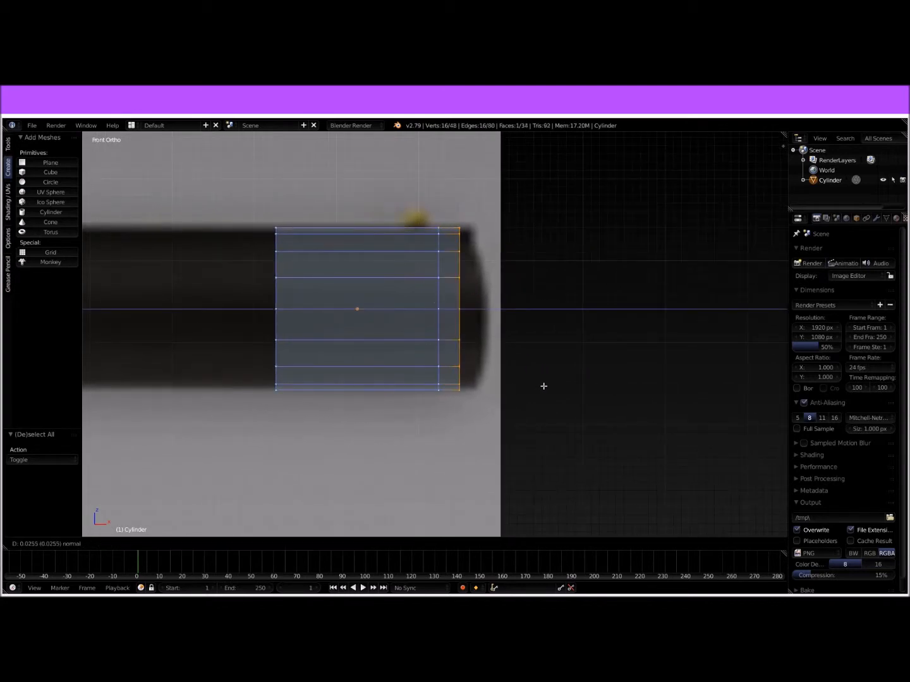
click(551, 386)
Step: Extrude the muzzle end outward once more by 0.023 to reach the reference's tip
shift+middle_drag(582, 343, 552, 405)
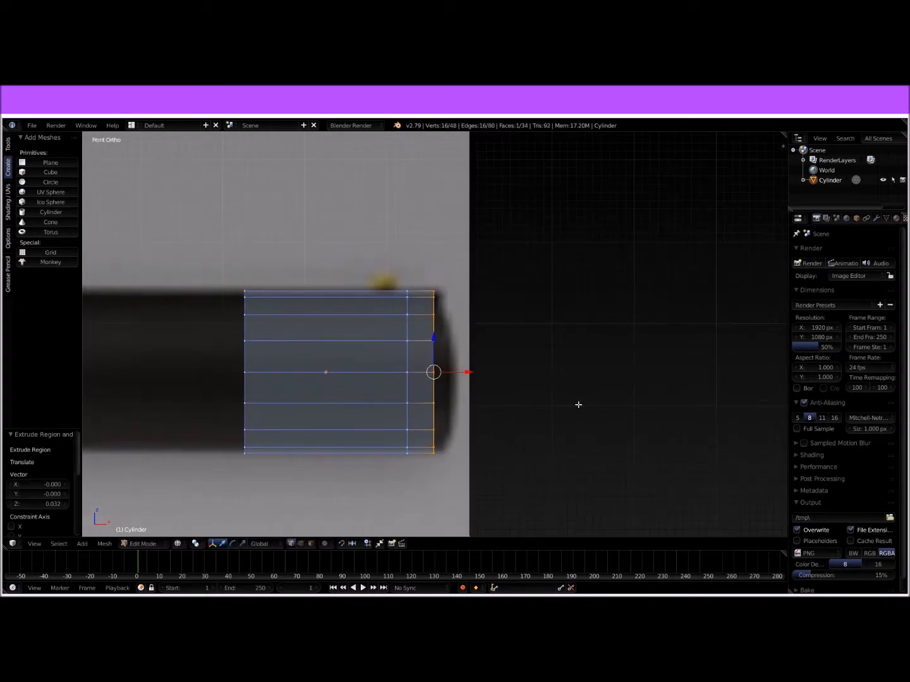
key(e)
click(597, 401)
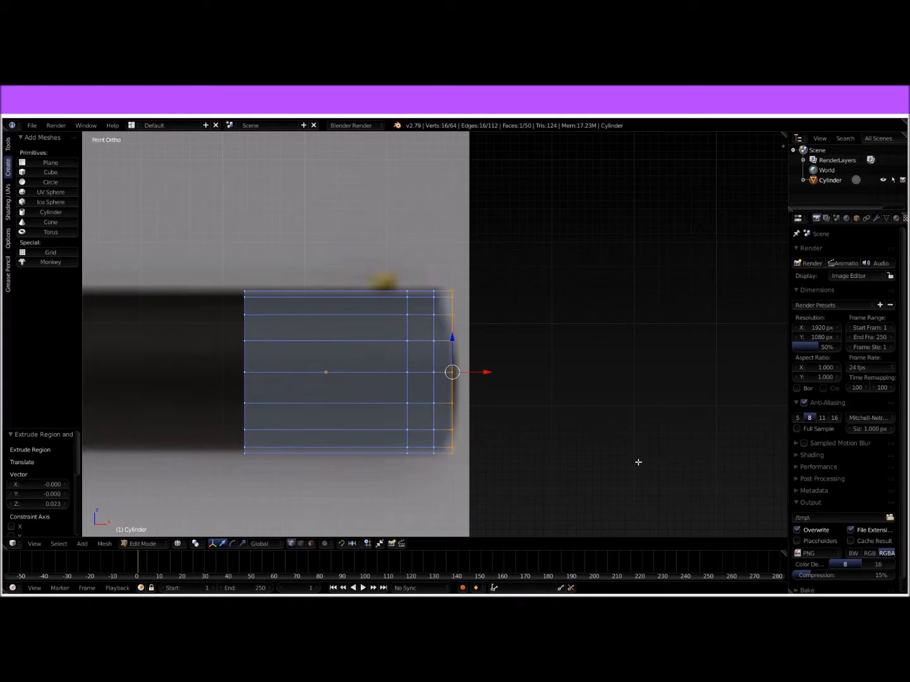
key(g)
key(x)
key(Escape)
Step: Rip the upper corner vertices of the muzzle end and lower them towards the reference's rounded edge
right_click(452, 293)
key(b)
mouse_move(441, 267)
mouse_down()
mouse_move(487, 349)
mouse_move(487, 324)
mouse_move(452, 290)
mouse_move(453, 277)
mouse_up()
right_click(450, 309)
key(v)
right_click(451, 306)
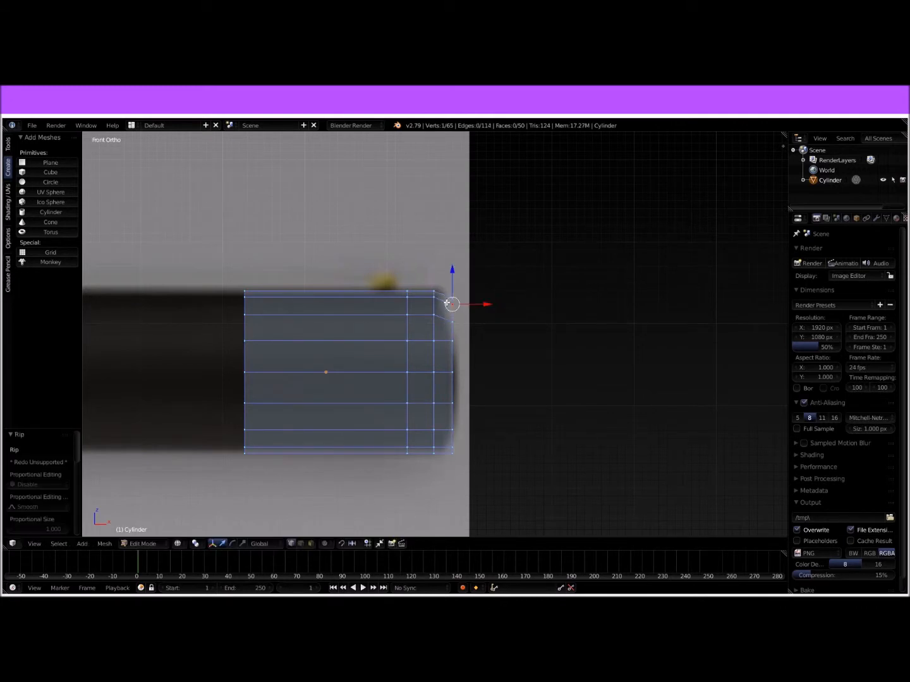
Step: Box-select the end-face vertices between the muzzle's outer corners and move them 0.003 along X
key(b)
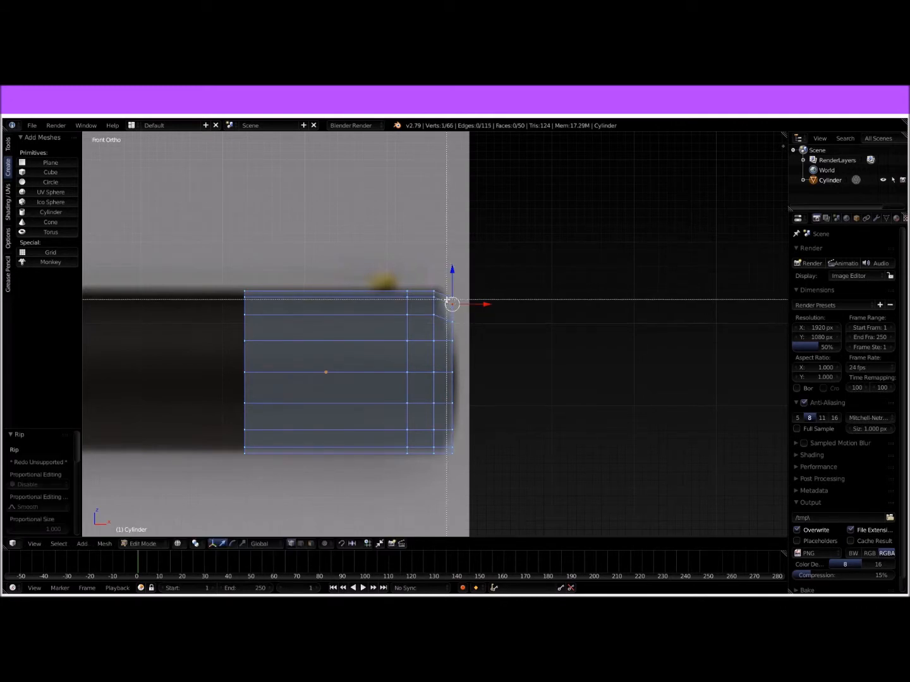
drag(448, 303, 479, 450)
key(g)
key(x)
click(482, 368)
Step: Box-select the middle vertices of the muzzle's end face, nudge them outward along X, and check the shape in solid shading
right_click(455, 341)
drag(456, 345, 468, 415)
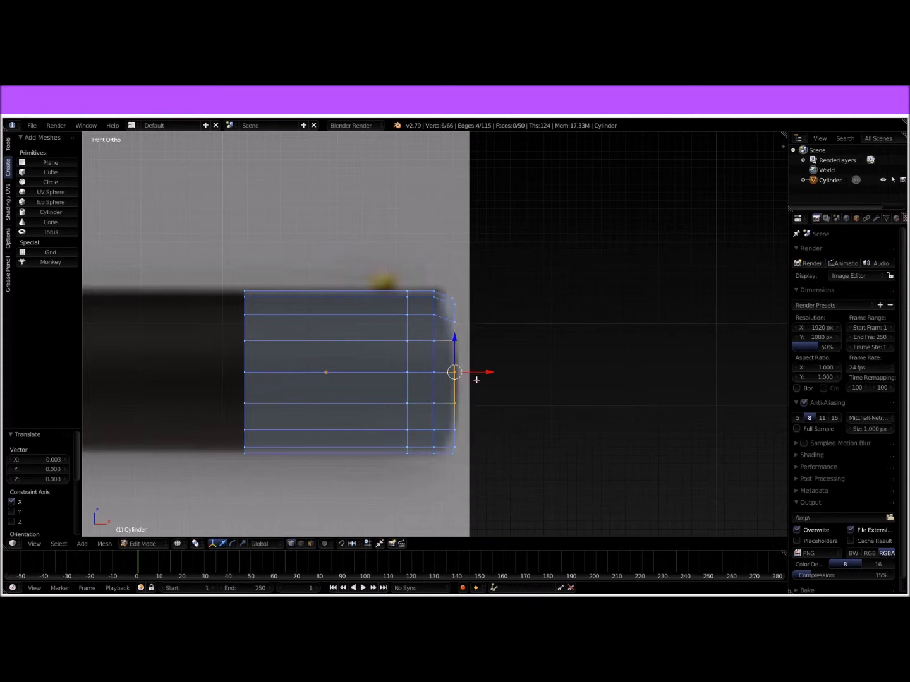
drag(487, 371, 487, 370)
key(Tab)
mouse_move(525, 382)
middle_down()
mouse_move(490, 392)
mouse_move(536, 386)
mouse_move(414, 379)
mouse_move(455, 376)
middle_up()
key(z)
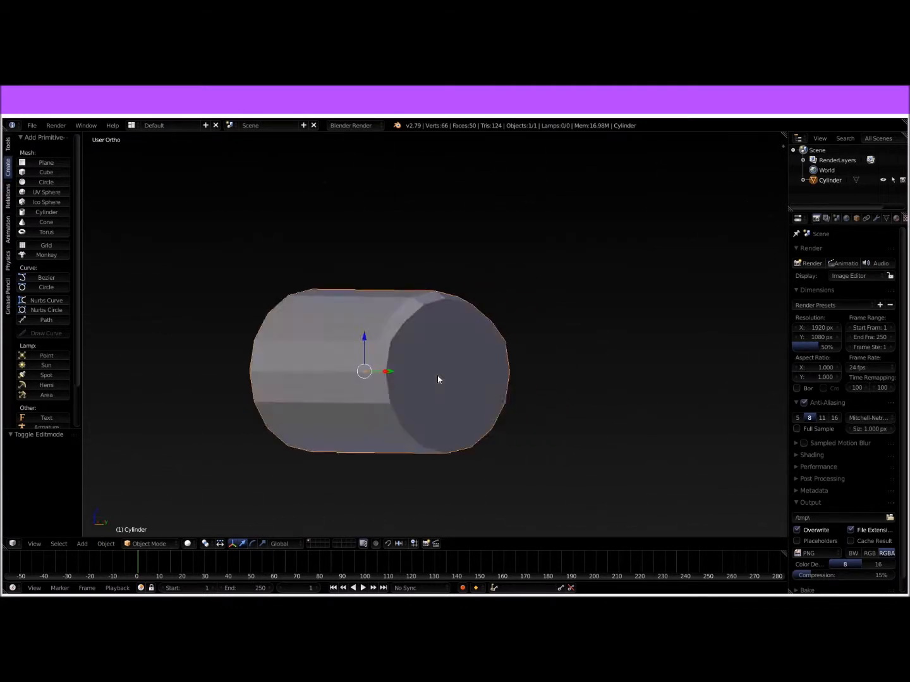
key(KP_1)
shift+middle_drag(372, 353, 638, 329)
key(Tab)
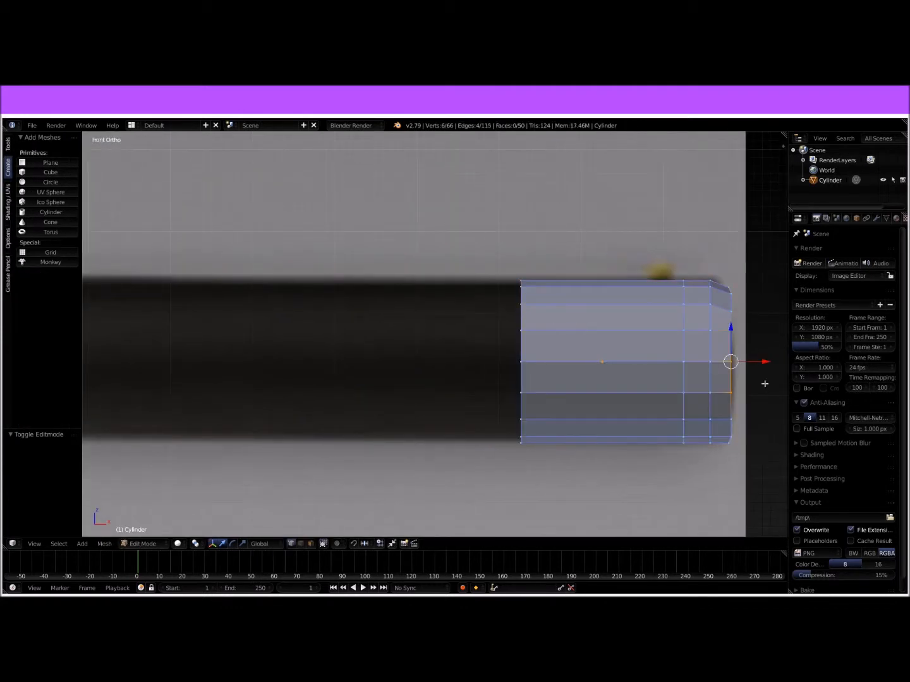
Step: Box-select the lower corner vertices of the muzzle end and raise them to match the reference's rounded lower edge
shift+middle_drag(724, 377, 663, 339)
right_click(669, 396)
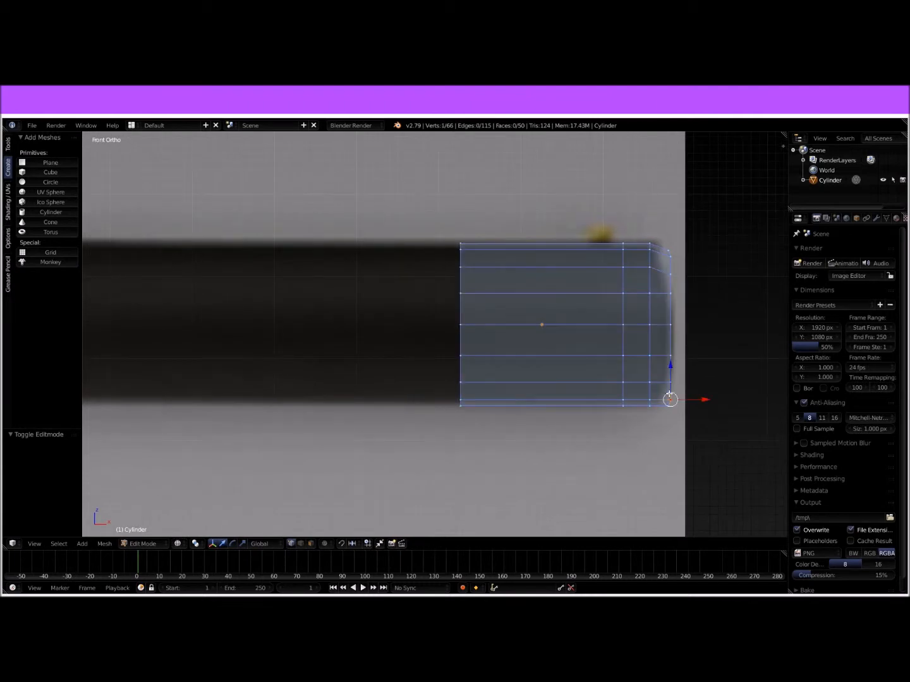
shift+middle_drag(670, 397, 608, 360)
key(b)
drag(603, 355, 608, 305)
right_click(609, 342)
mouse_move(650, 337)
middle_down()
mouse_move(608, 341)
mouse_move(639, 340)
mouse_move(577, 366)
mouse_move(477, 364)
middle_up()
key(z)
key(Tab)
key(z)
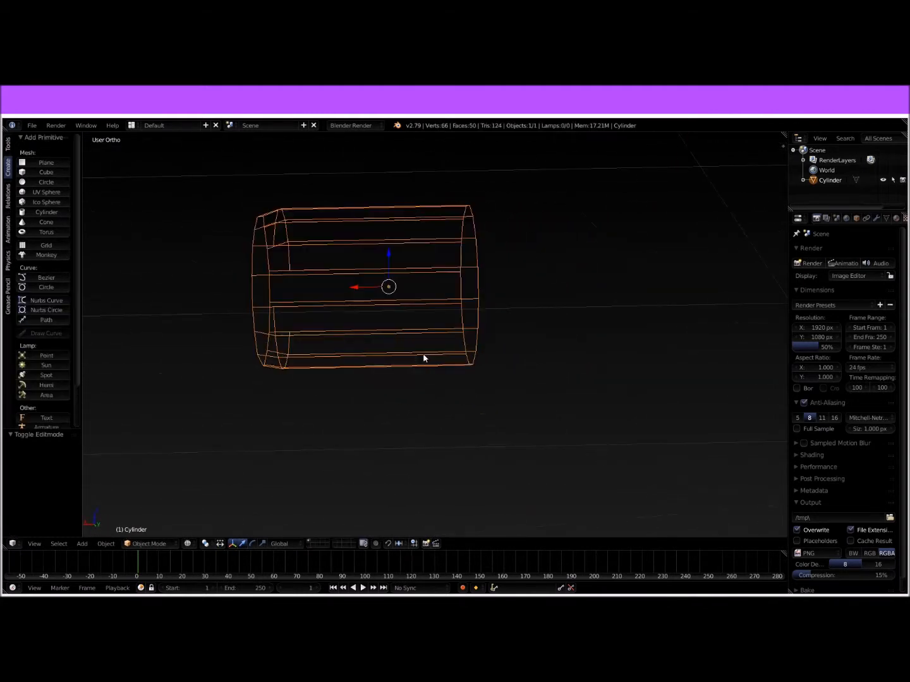
Step: Box-select the end-face vertex pair just above the muzzle's centre line and move it -0.008 along Z
key(KP_1)
shift+middle_drag(420, 335, 471, 339)
key(Tab)
right_click(661, 298)
key(b)
drag(646, 308, 661, 239)
right_click(662, 291)
right_click(657, 326)
key(b)
click(662, 298)
right_click(661, 257)
key(b)
middle_drag(661, 239, 628, 275)
Step: Box-select the cylinder's rear end vertices in front view and extrude them 1.298 back along the barrel
key(KP_1)
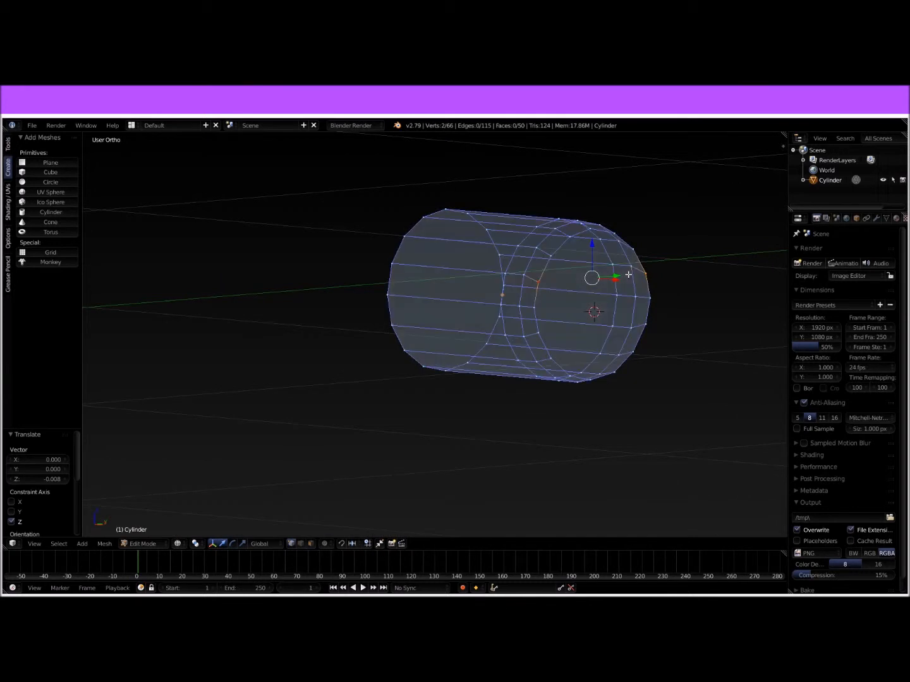
right_click(461, 267)
shift+middle_drag(426, 307, 587, 271)
scroll(580, 275, down, 4)
key(b)
drag(480, 214, 548, 377)
shift+middle_drag(484, 340, 618, 349)
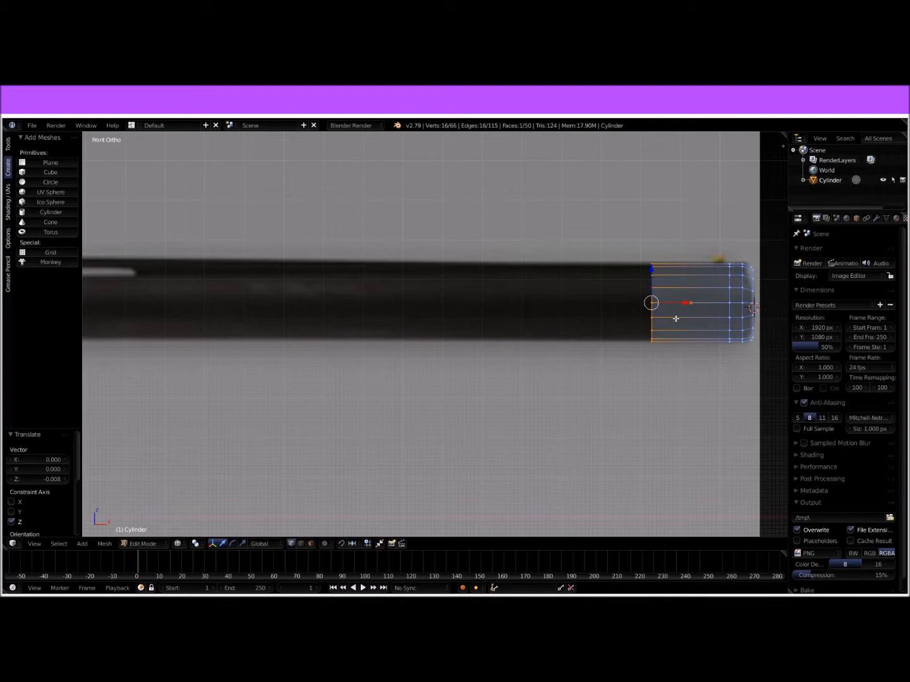
key(e)
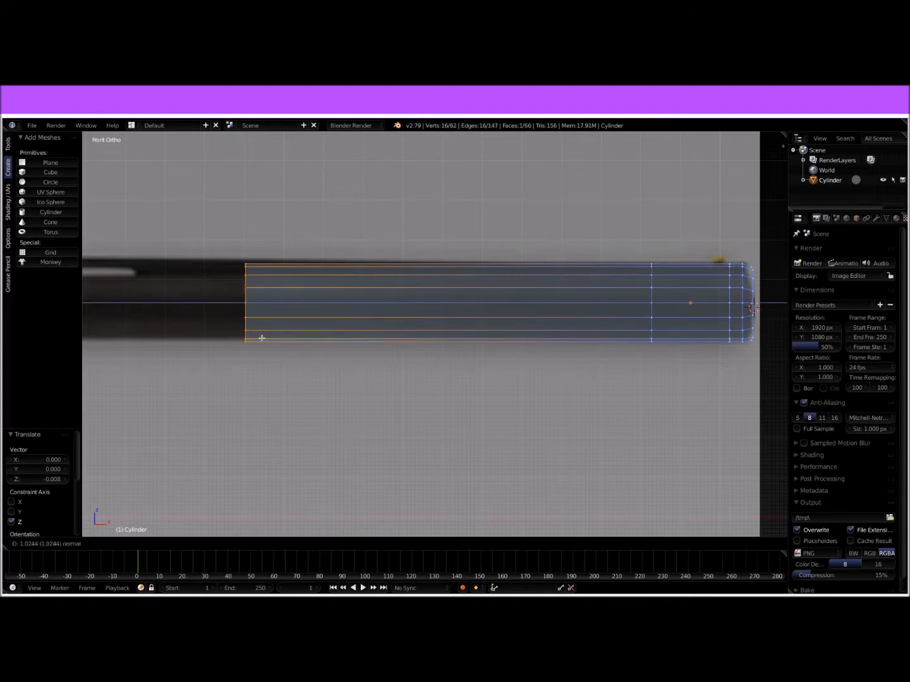
click(167, 344)
Step: Extrude the barrel's rear end another 1.099 back, to above the magazine tube's front clamp
shift+middle_drag(261, 343, 513, 354)
shift+middle_drag(284, 367, 541, 380)
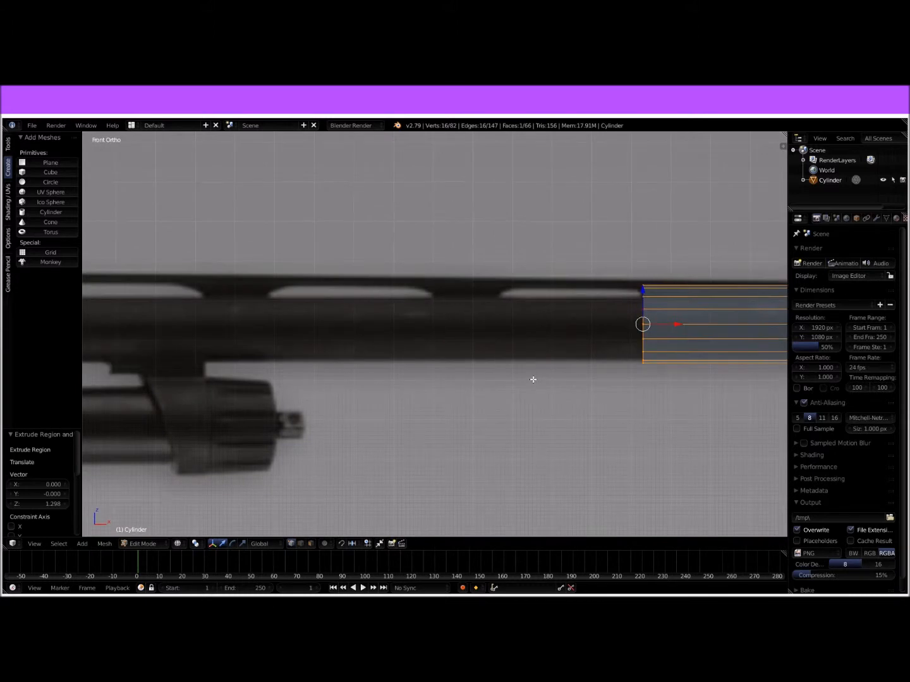
key(e)
click(272, 403)
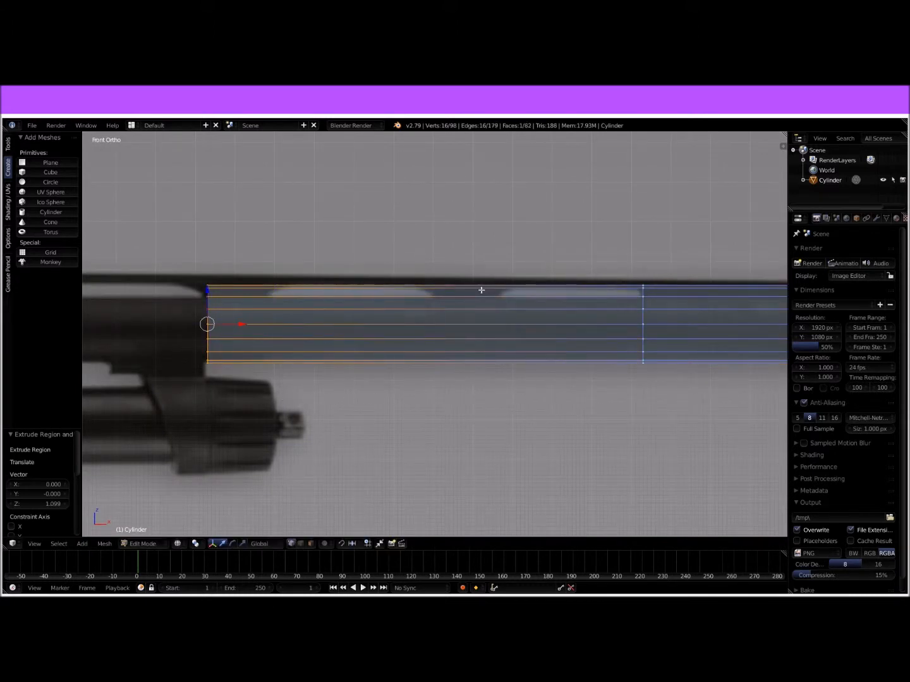
Step: Extrude the barrel's rear end a further 1.639 back along the reference, over the fore-end
shift+middle_drag(371, 319, 606, 319)
shift+middle_drag(455, 324, 559, 329)
shift+middle_drag(371, 351, 534, 345)
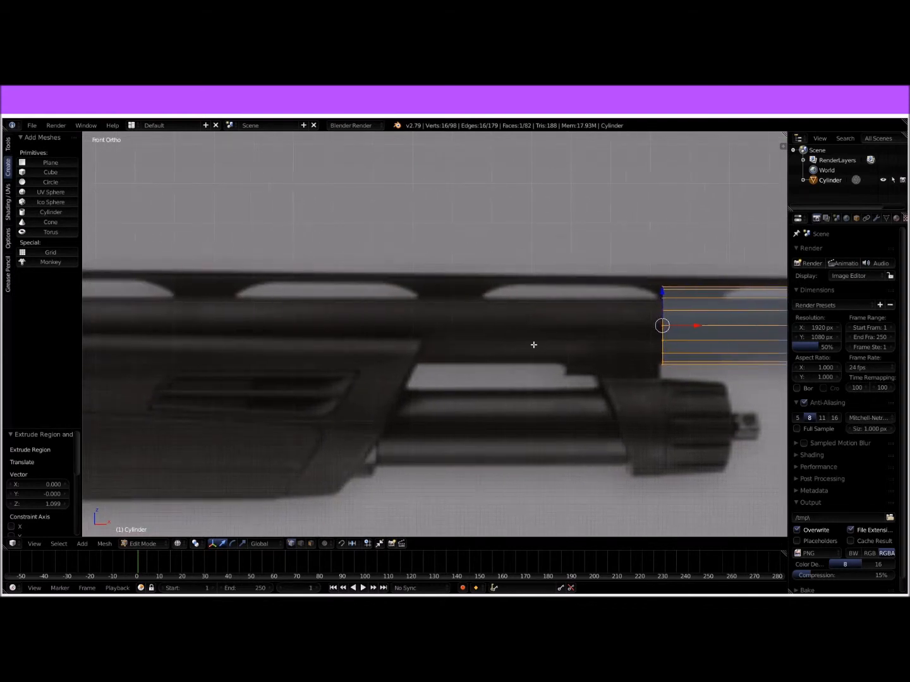
key(e)
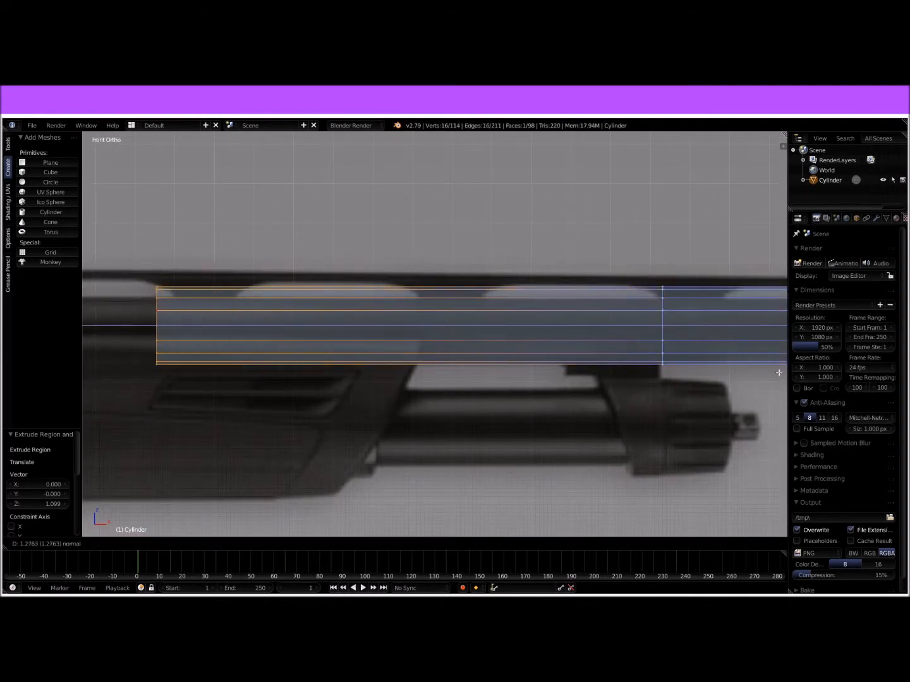
click(644, 378)
Step: Extrude the barrel's rear end about 1.33 further back to reach the front of the receiver
shift+middle_drag(431, 366, 727, 336)
shift+middle_drag(390, 334, 783, 345)
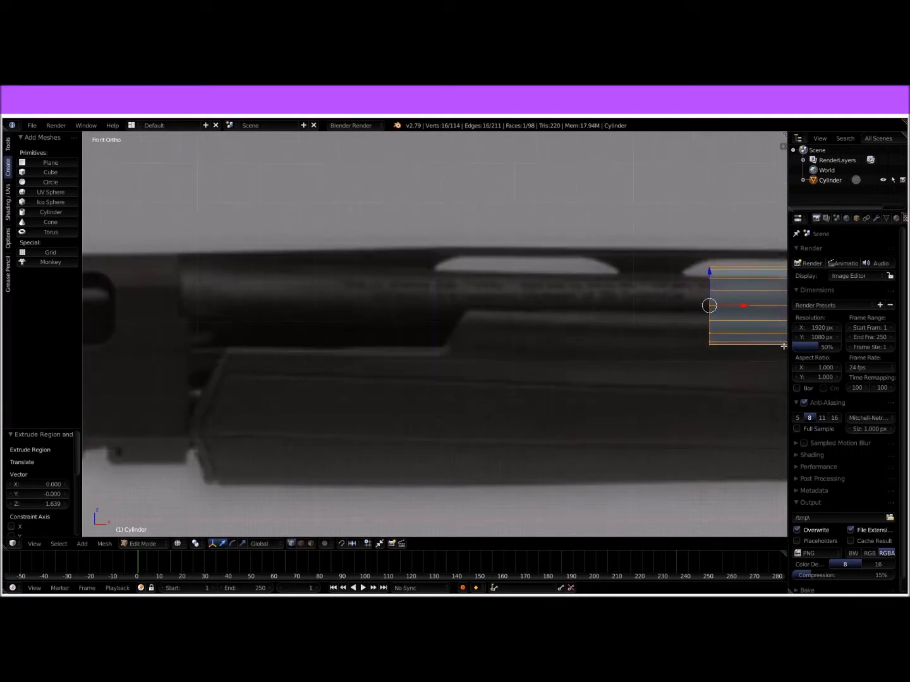
scroll(488, 325, down, 3)
key(e)
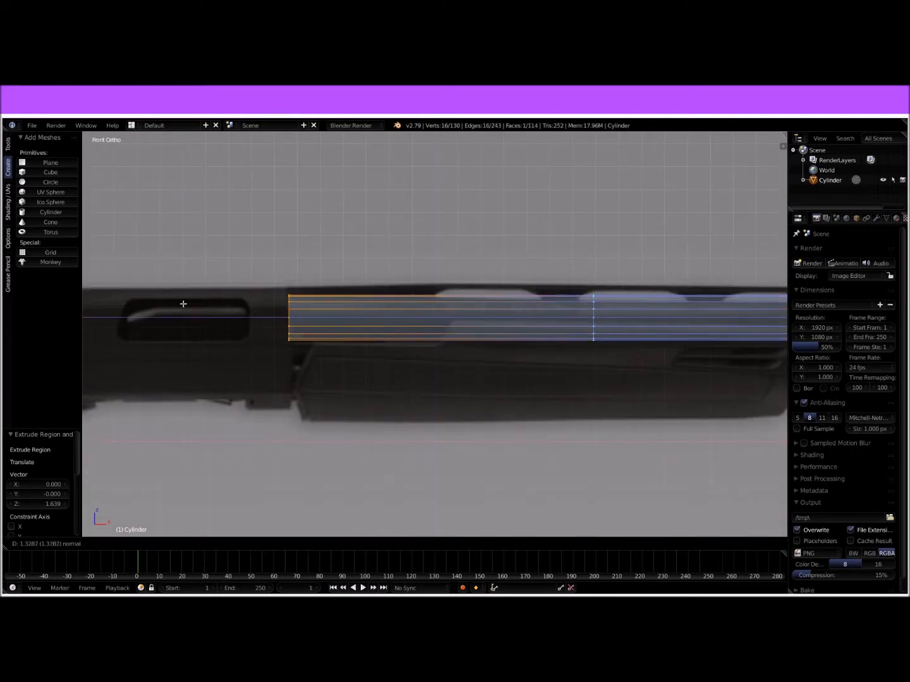
click(182, 304)
Step: Inspect the full-length barrel in solid shading and compare it with the whole shotgun reference in front view
key(Tab)
middle_drag(609, 338, 586, 313)
scroll(427, 308, down, 3)
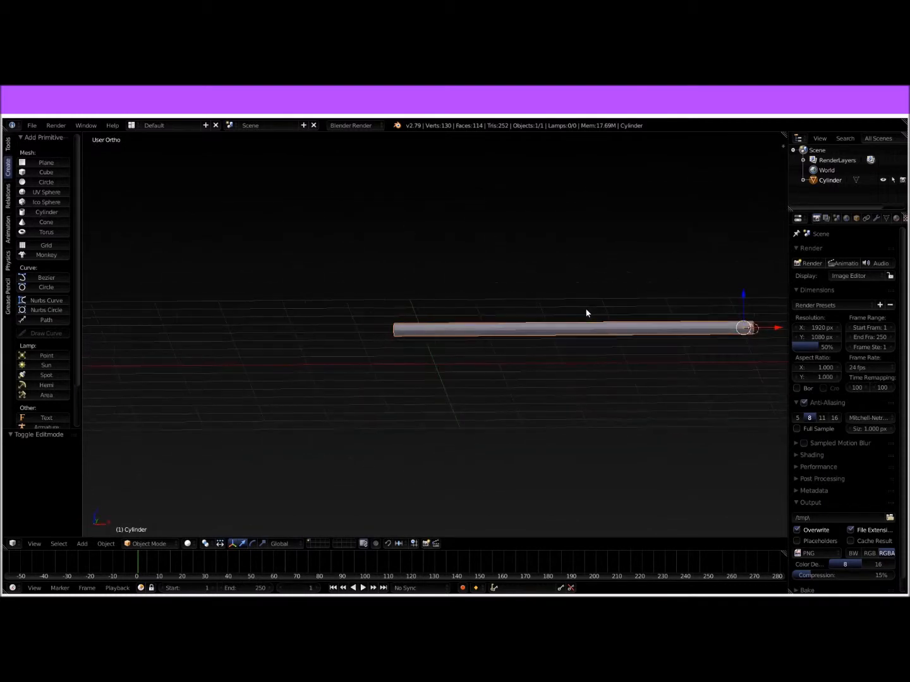
key(KP_1)
scroll(526, 353, up, 6)
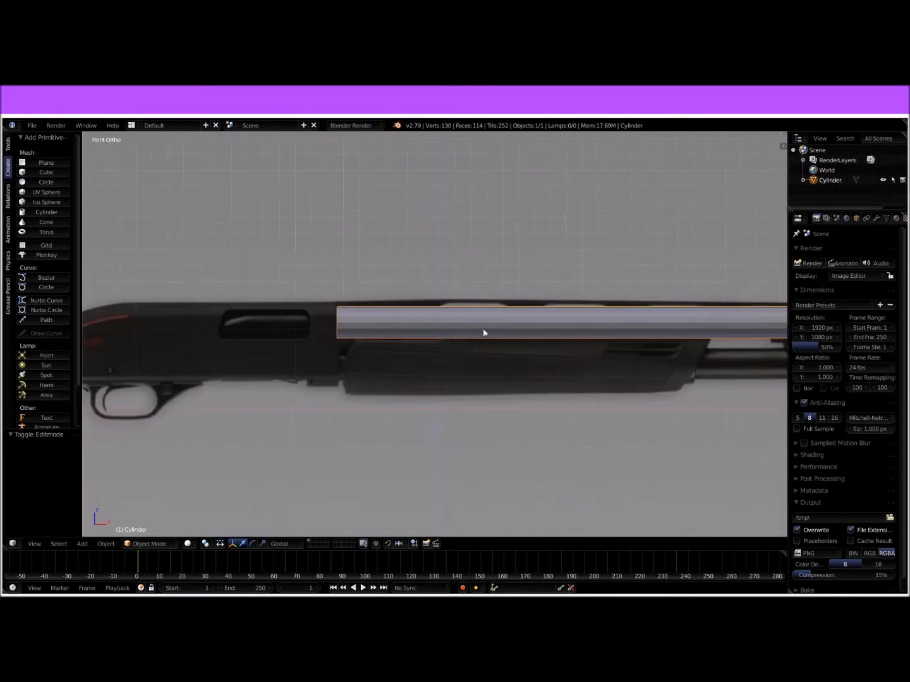
key(Tab)
shift+middle_drag(585, 301, 361, 366)
scroll(596, 384, down, 2)
key(Tab)
scroll(662, 368, down, 5)
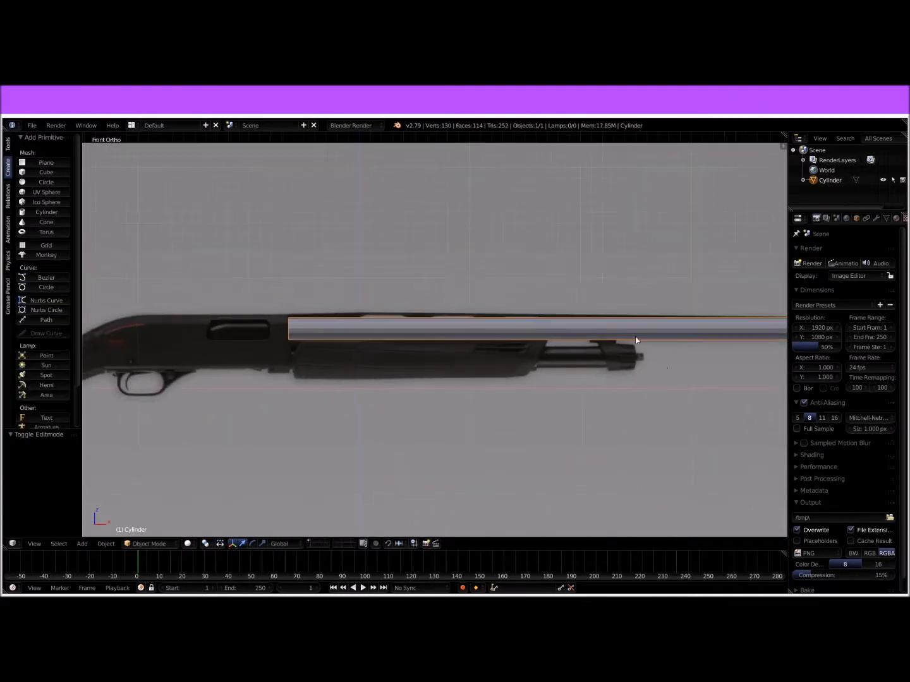
shift+middle_drag(386, 313, 579, 285)
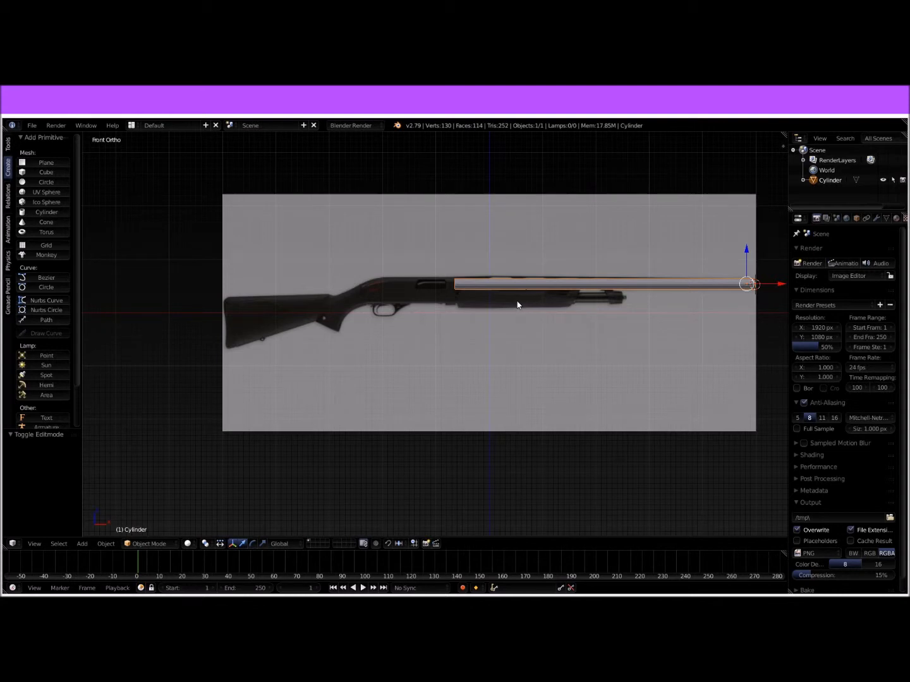
scroll(516, 287, up, 3)
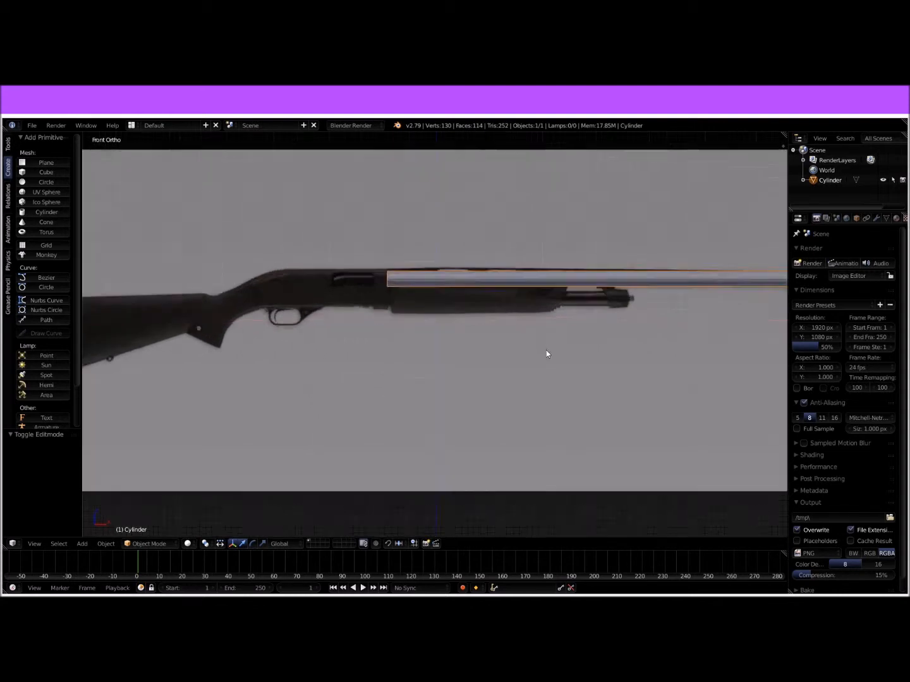
scroll(467, 304, down, 4)
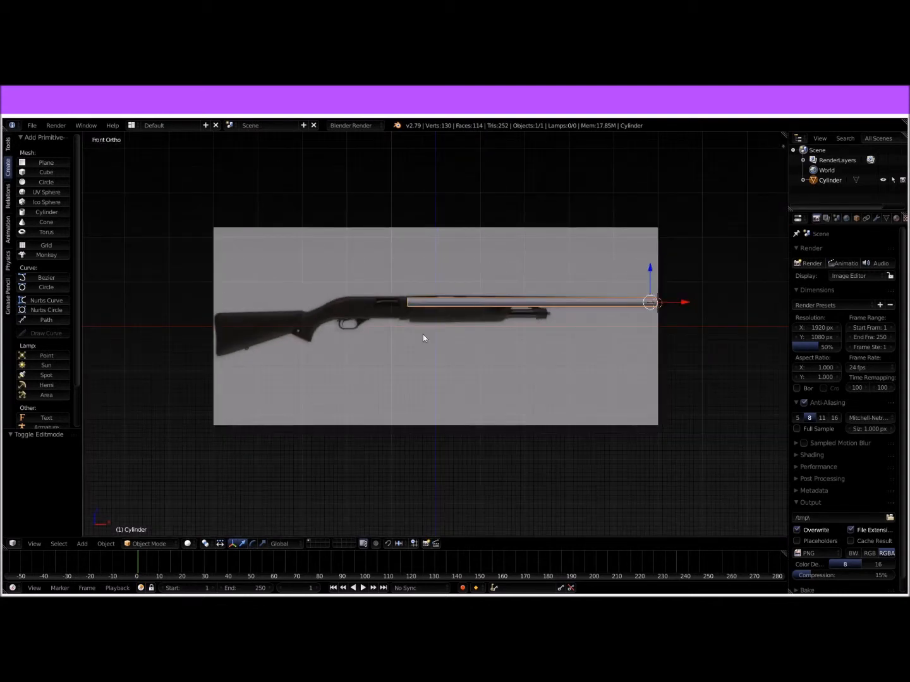
Step: Reset the 3D cursor to the world origin, add a cube there, and scale it to 0.240
key(shift+c)
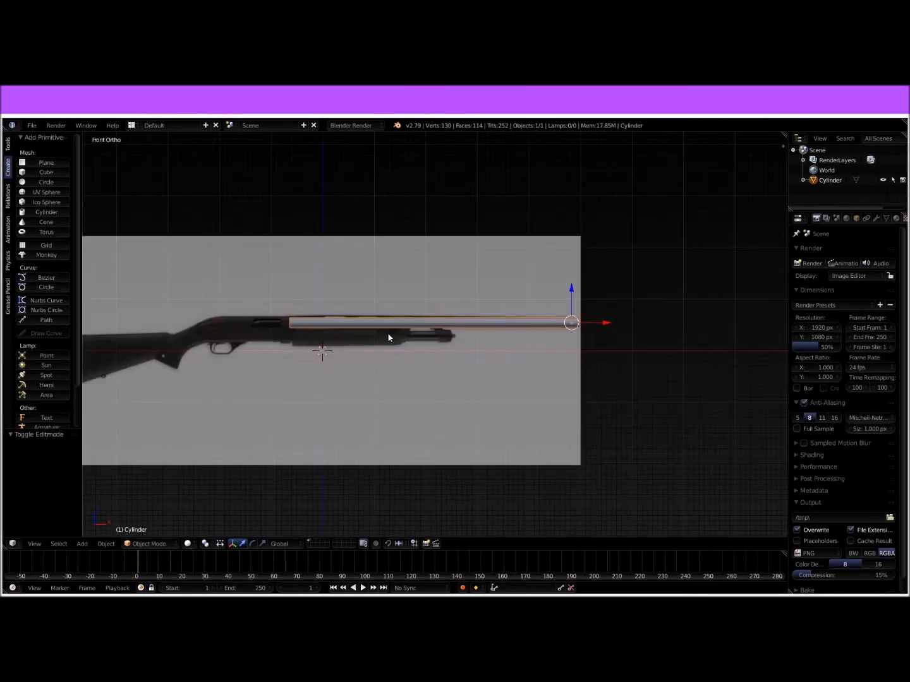
shift+middle_drag(335, 331, 449, 318)
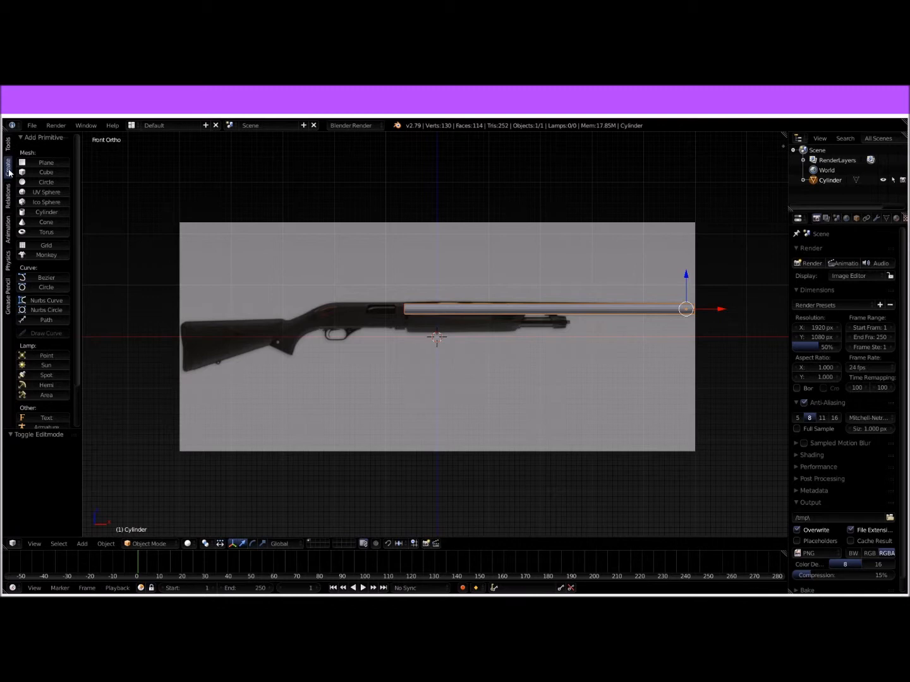
click(39, 172)
scroll(578, 362, up, 5)
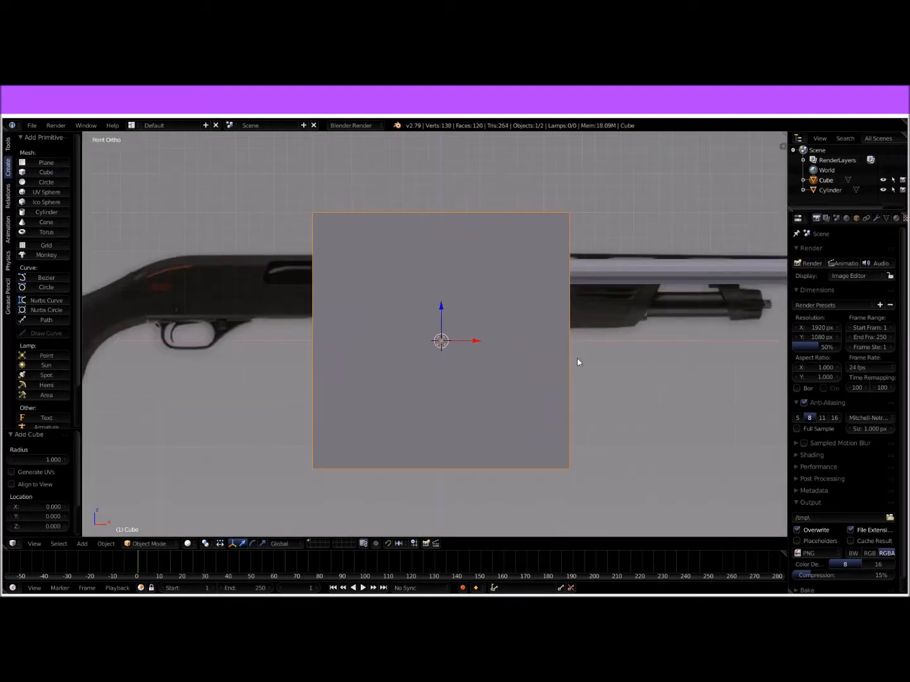
key(s)
click(496, 360)
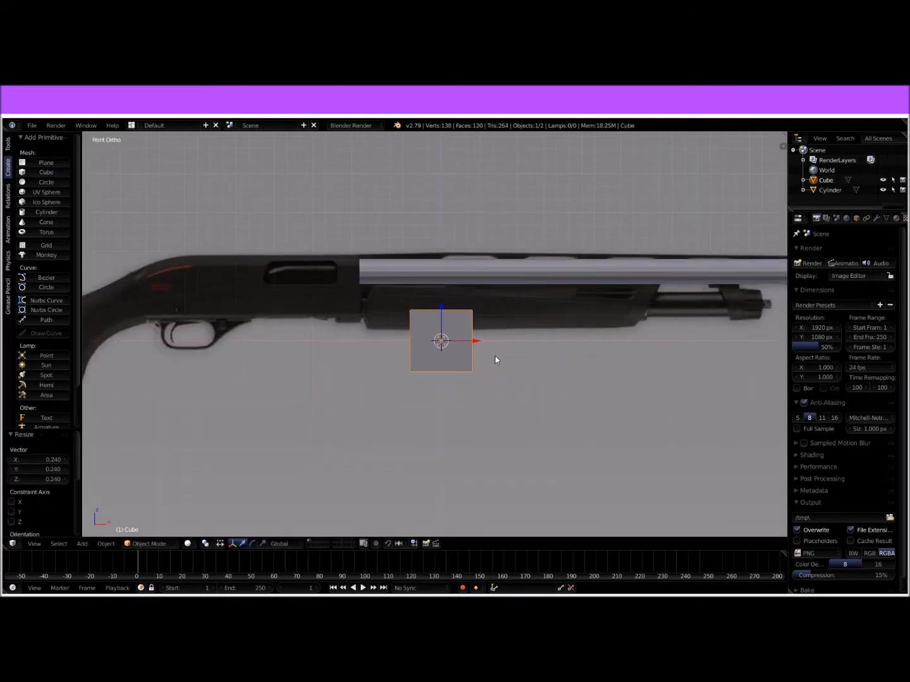
Step: Move the cube along the X axis until it sits over the rear end of the reference's stock
scroll(496, 355, up, 2)
shift+middle_drag(344, 294, 538, 305)
drag(668, 355, 267, 342)
shift+middle_drag(318, 338, 623, 311)
drag(573, 329, 266, 332)
shift+middle_drag(322, 322, 498, 279)
drag(497, 280, 317, 283)
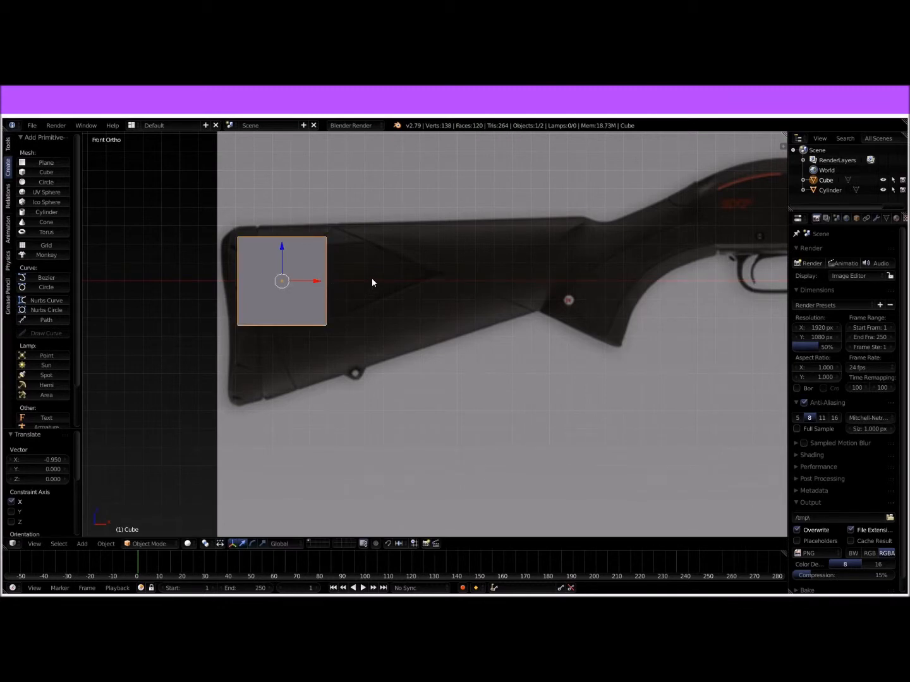
Step: In Edit Mode with wireframe shading, move the whole cube mesh along X and Z onto the stock's upper rear corner
shift+middle_drag(373, 280, 462, 298)
scroll(462, 298, up, 3)
shift+middle_drag(386, 263, 466, 224)
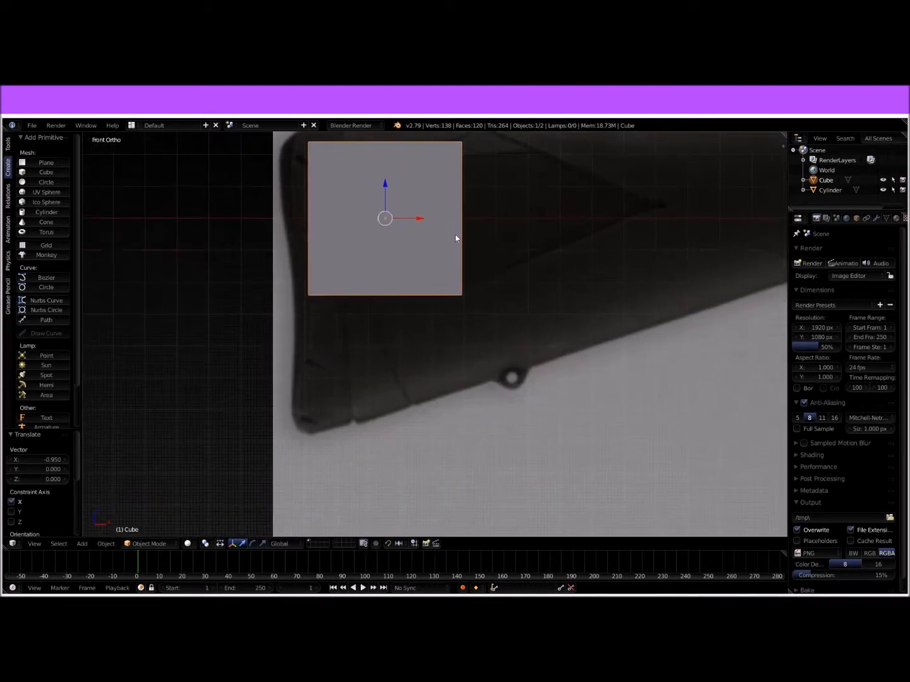
scroll(457, 277, up, 2)
shift+middle_drag(457, 278, 465, 331)
scroll(465, 309, down, 3)
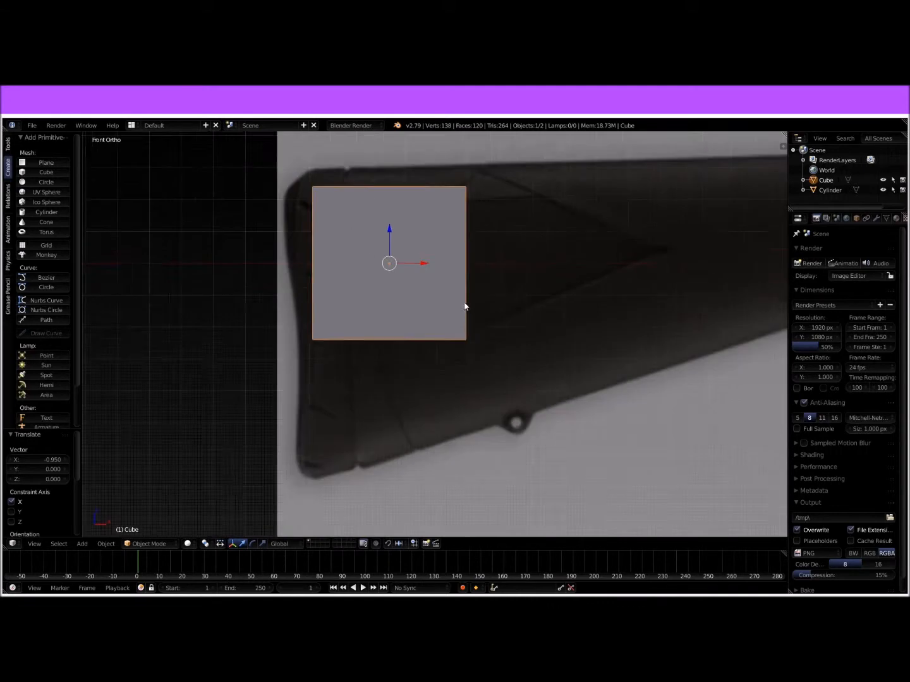
scroll(456, 290, up, 1)
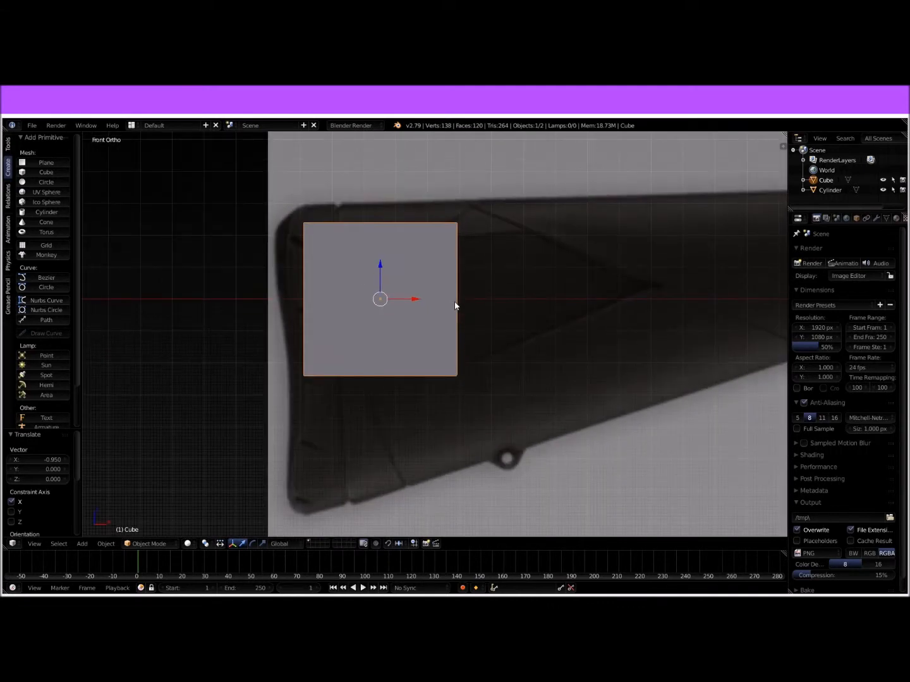
key(Tab)
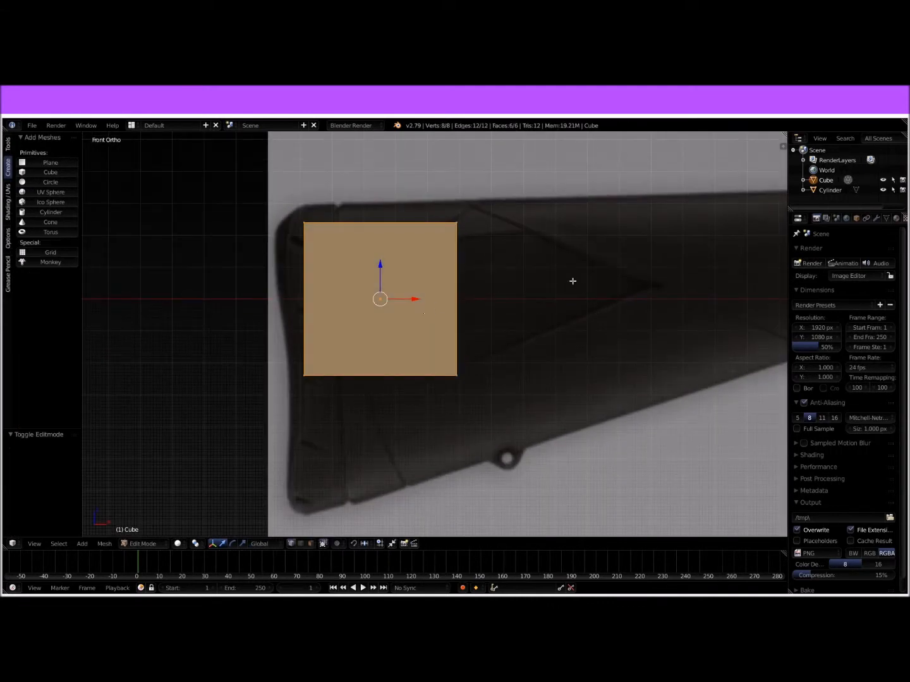
drag(417, 301, 348, 247)
drag(392, 282, 384, 282)
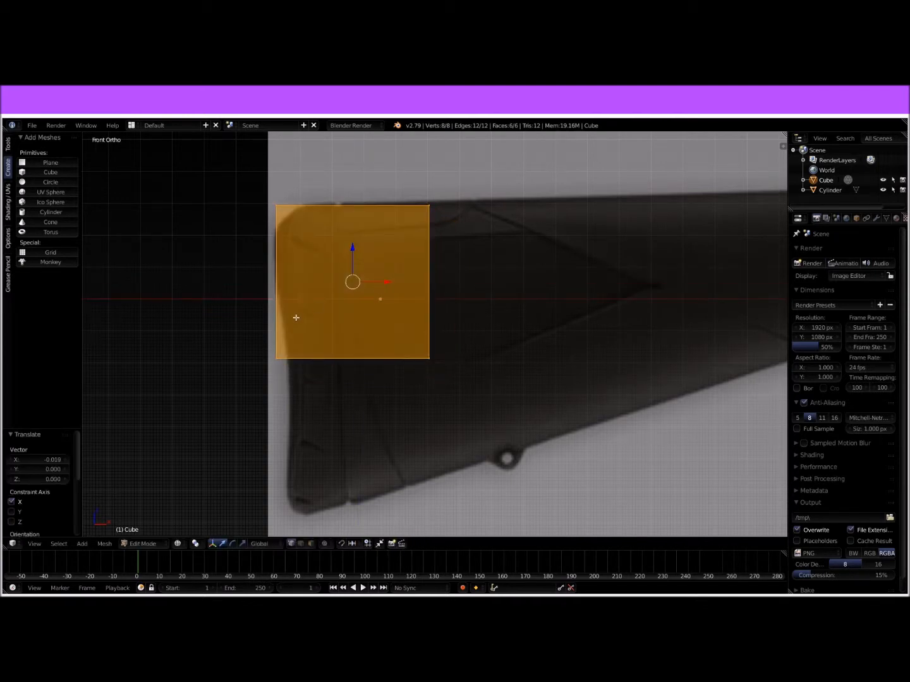
Step: Add two horizontal loop cuts across the upper part of the stock block, the second one midway above the first
right_click(281, 206)
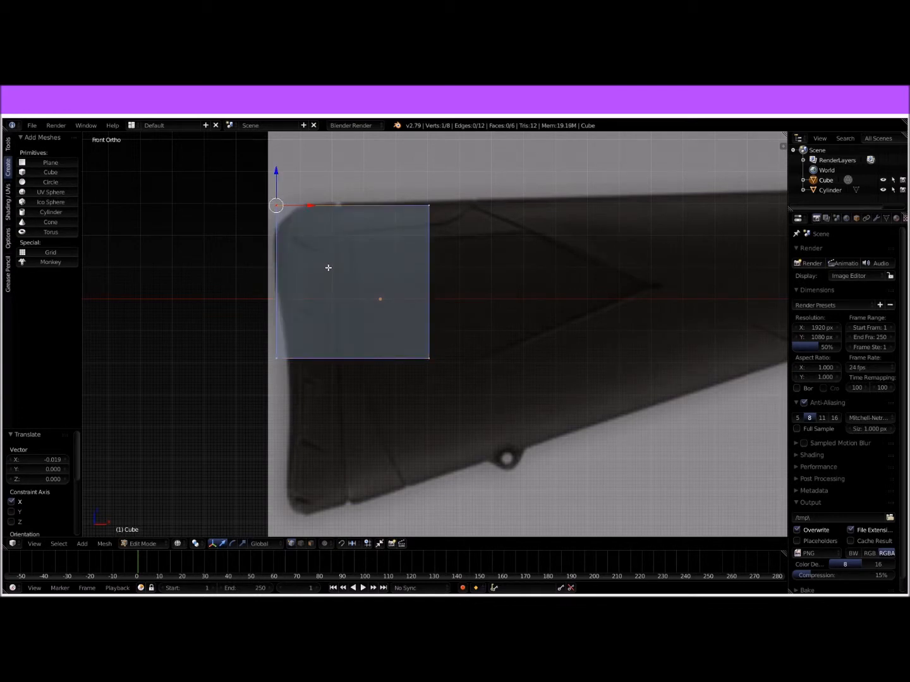
key(ctrl+r)
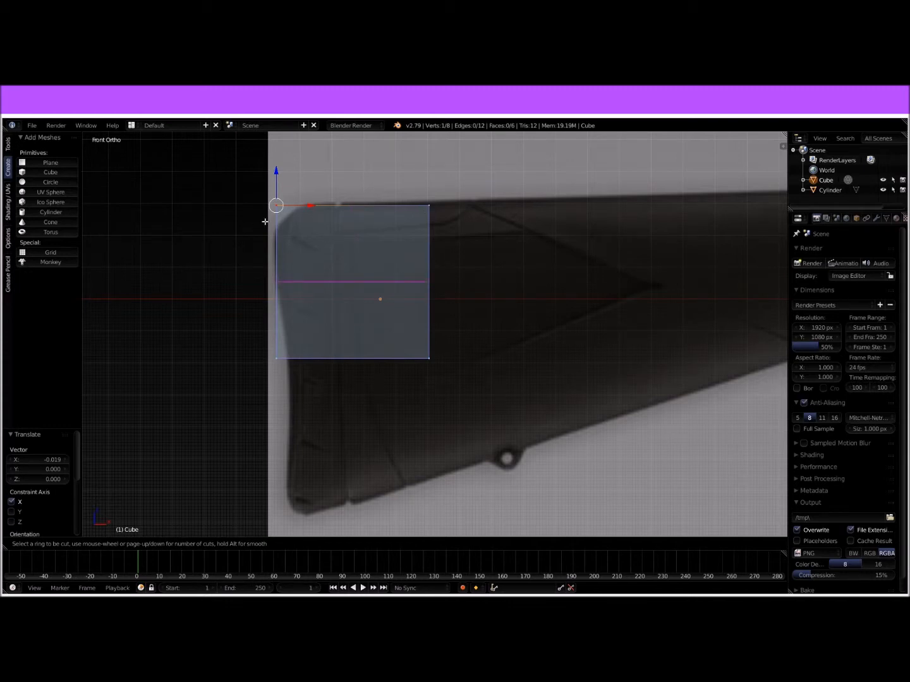
click(265, 220)
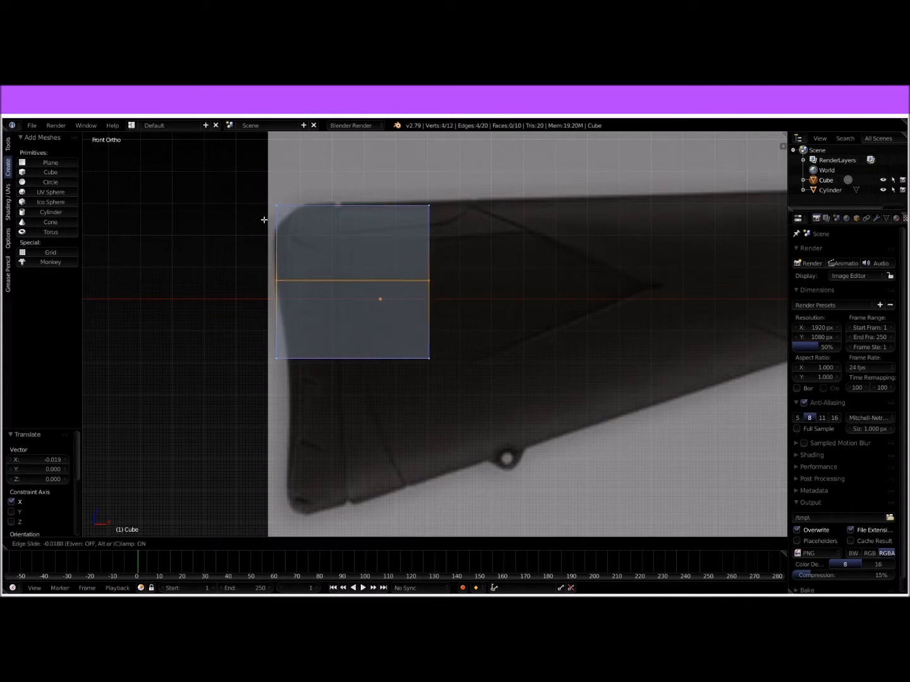
click(265, 194)
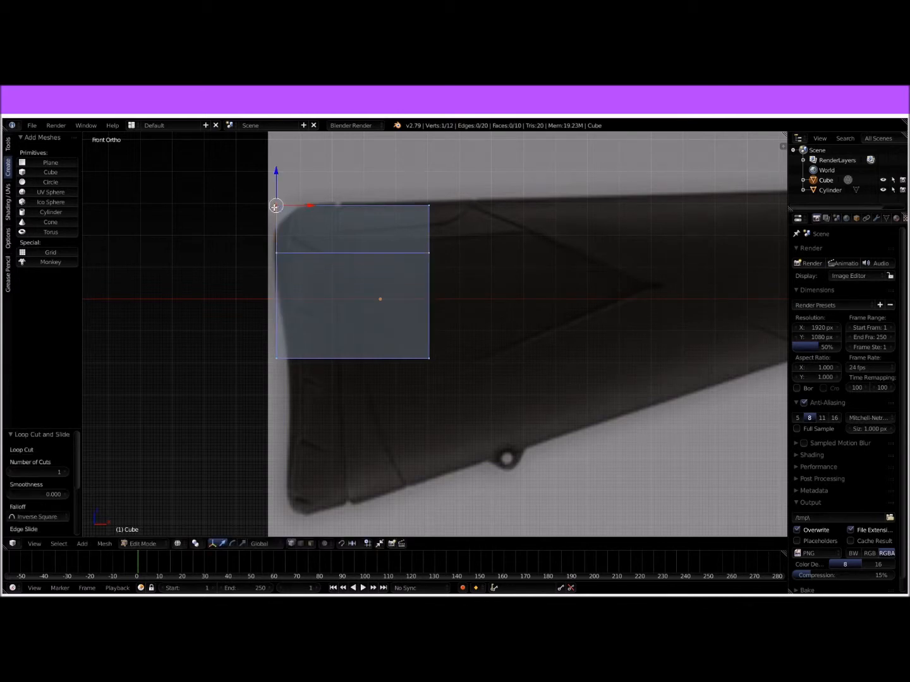
key(ctrl+r)
click(278, 211)
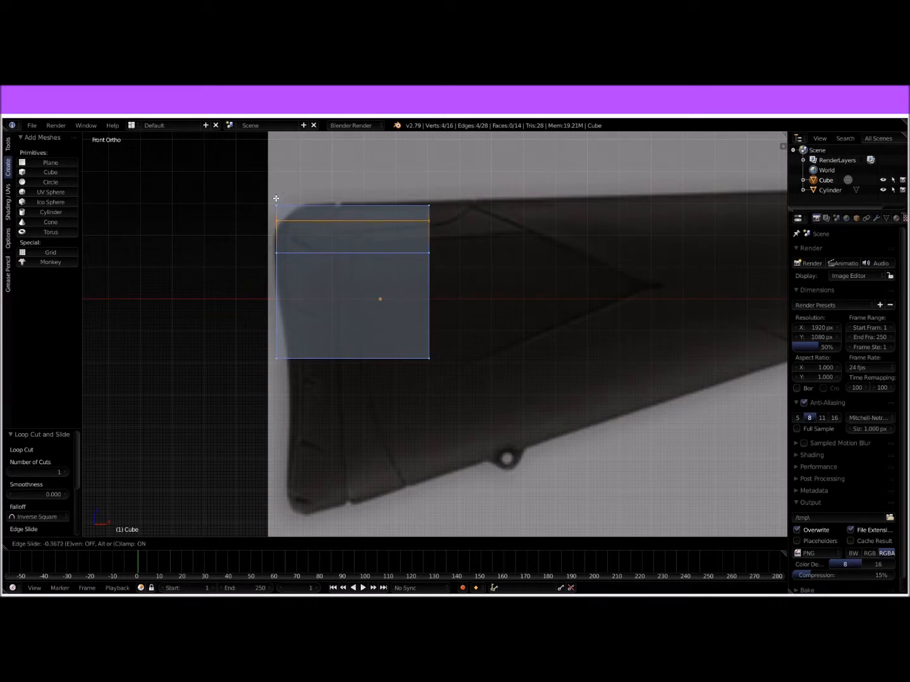
click(276, 206)
Step: Move the block's upper rear corner vertices 0.072 along X to chamfer the corner along the reference outline
scroll(324, 197, up, 4)
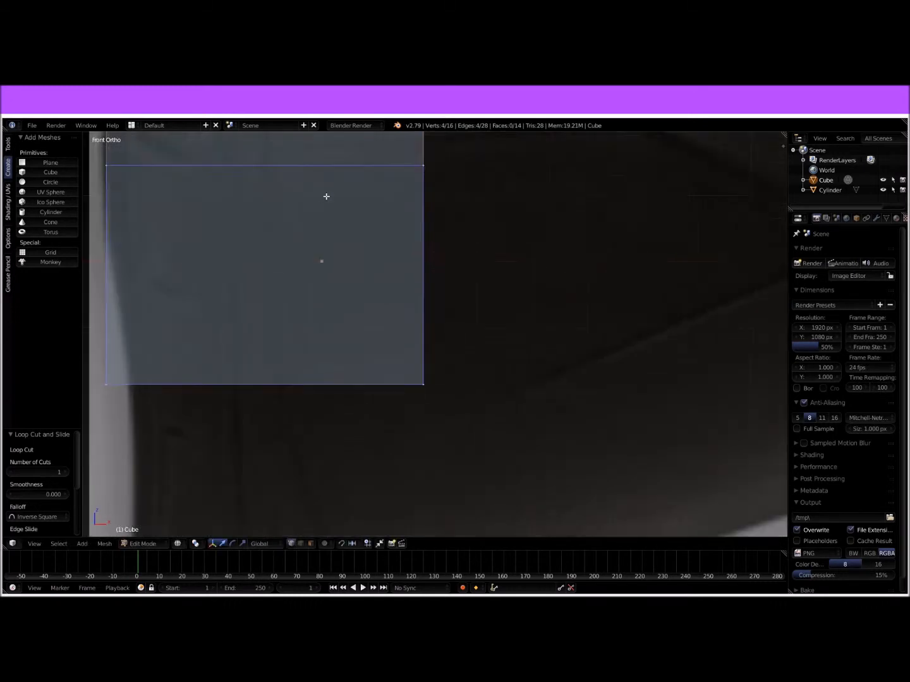
shift+middle_drag(324, 197, 381, 380)
right_click(167, 253)
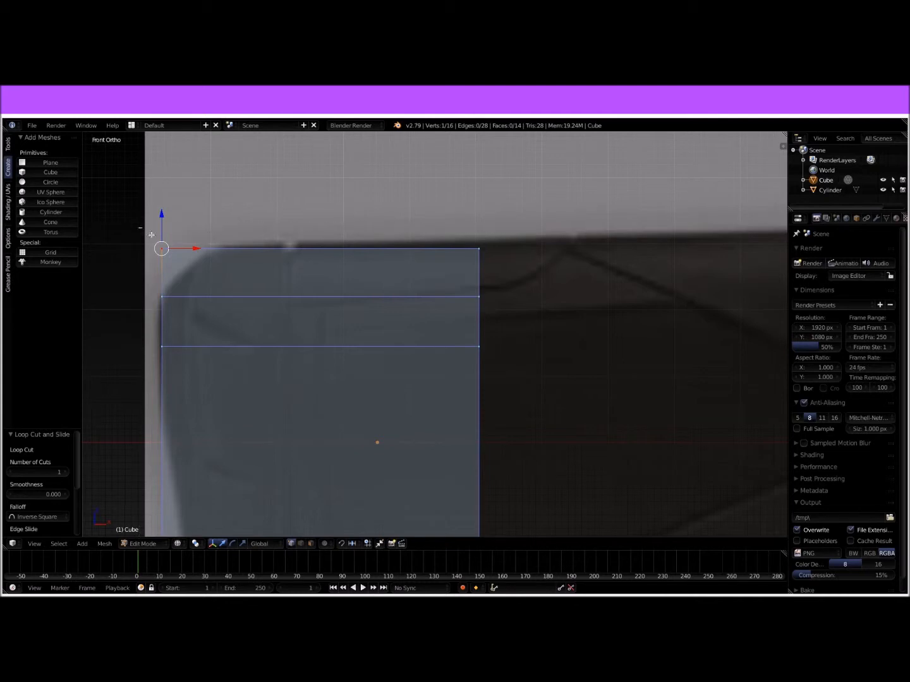
key(g)
key(x)
click(227, 240)
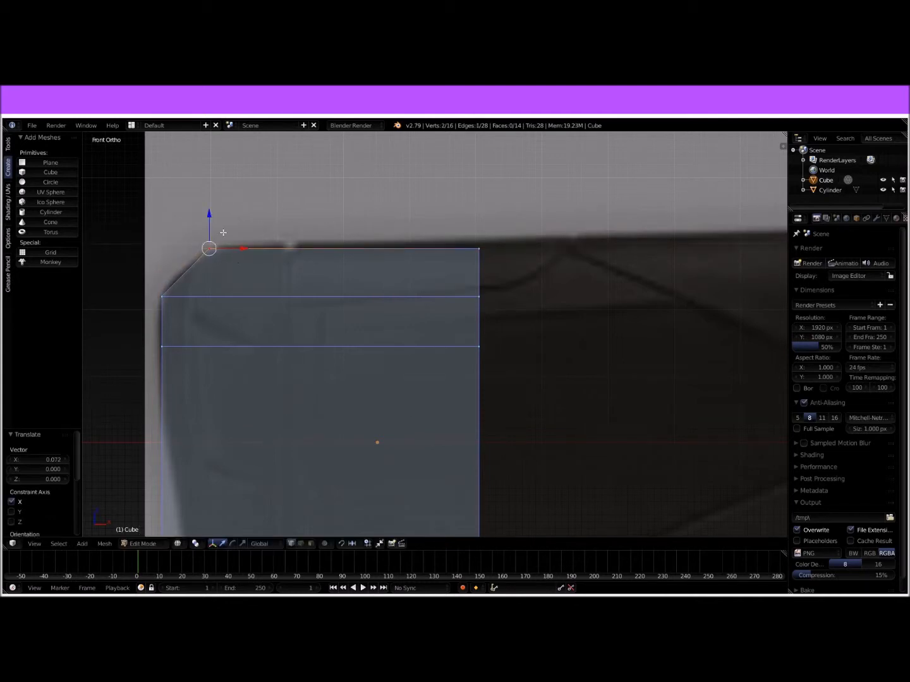
Step: Add a horizontal loop cut at the height where the reference's rear outline starts sloping inward
scroll(308, 301, down, 4)
scroll(357, 327, up, 3)
scroll(338, 321, down, 1)
shift+middle_drag(362, 333, 374, 245)
right_click(256, 407)
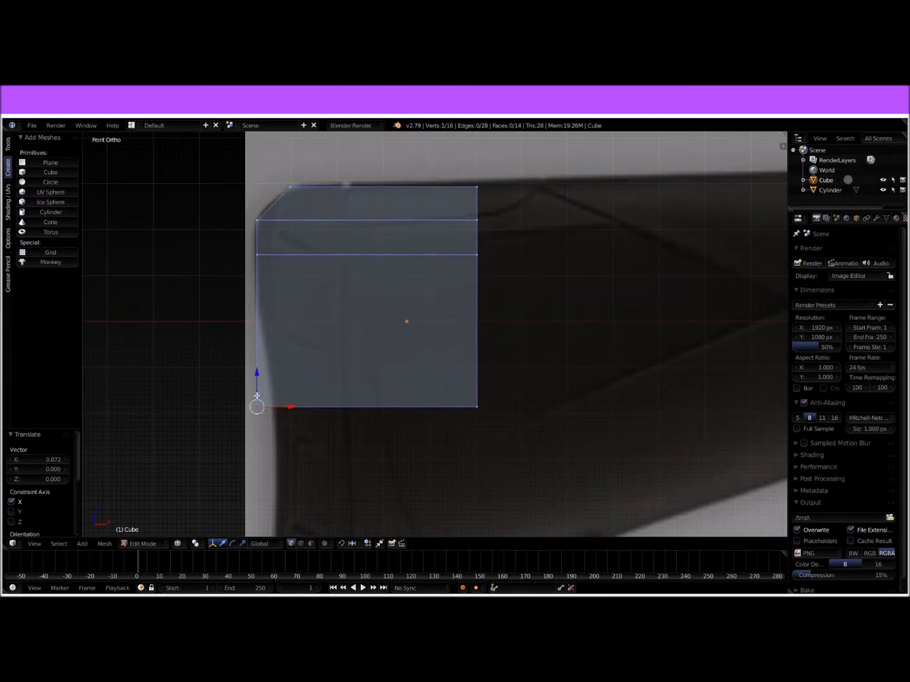
key(ctrl+r)
click(264, 325)
click(266, 308)
Step: Move the block's bottom rear corner vertices along X onto the reference's rear outline
shift+middle_drag(351, 315, 388, 254)
right_click(277, 339)
key(g)
right_click(283, 340)
key(b)
drag(278, 322, 344, 345)
key(Tab)
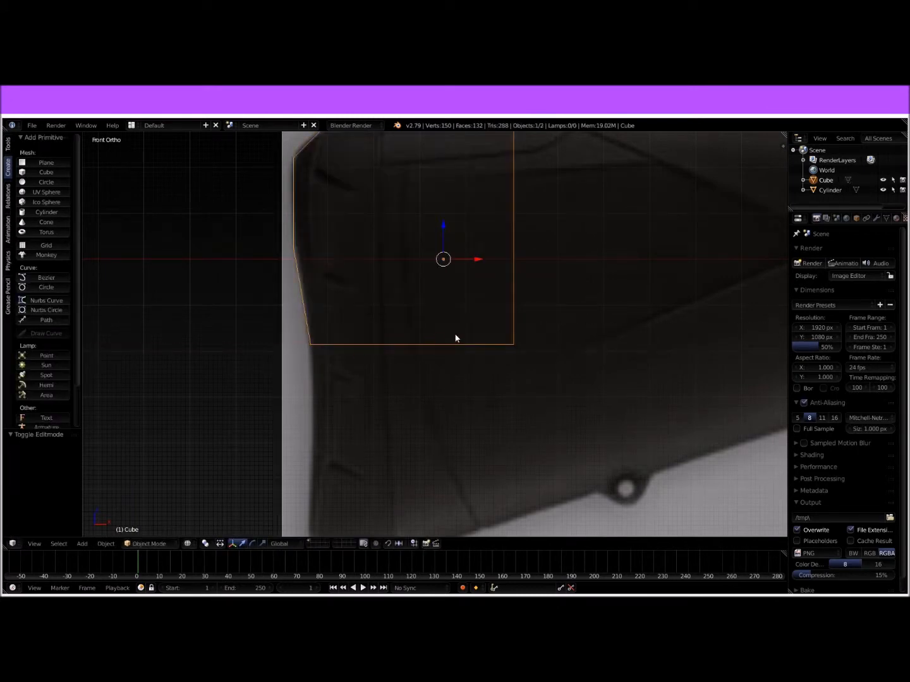
Step: Extrude the block's bottom face downward three times, by about 0.227, 0.161 and 0.101, to the lowest point of the stock
key(Tab)
shift+middle_drag(418, 339, 433, 286)
scroll(433, 286, down, 1)
key(b)
drag(299, 277, 537, 344)
key(e)
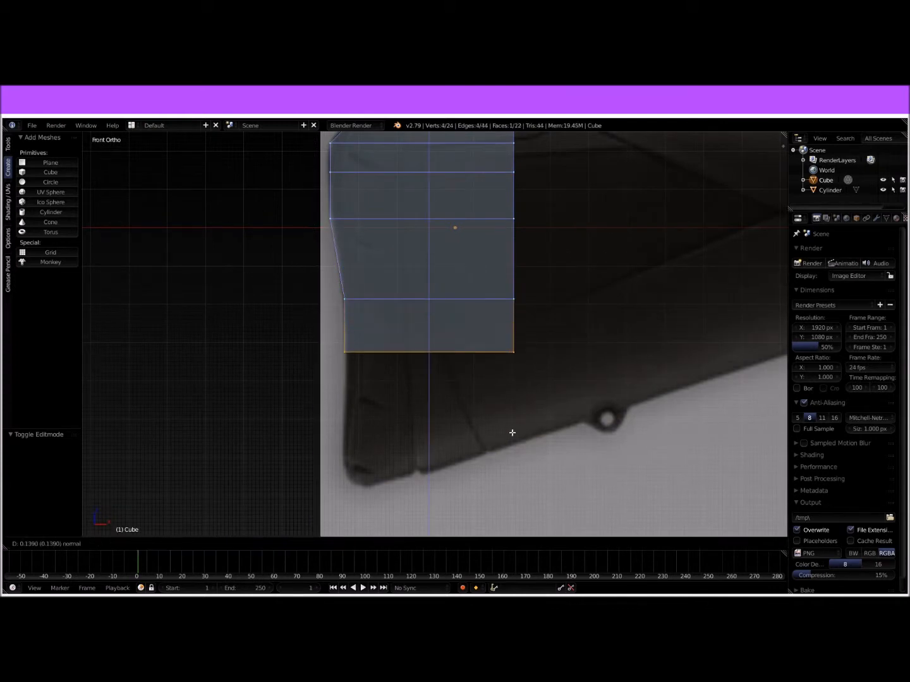
click(500, 464)
key(e)
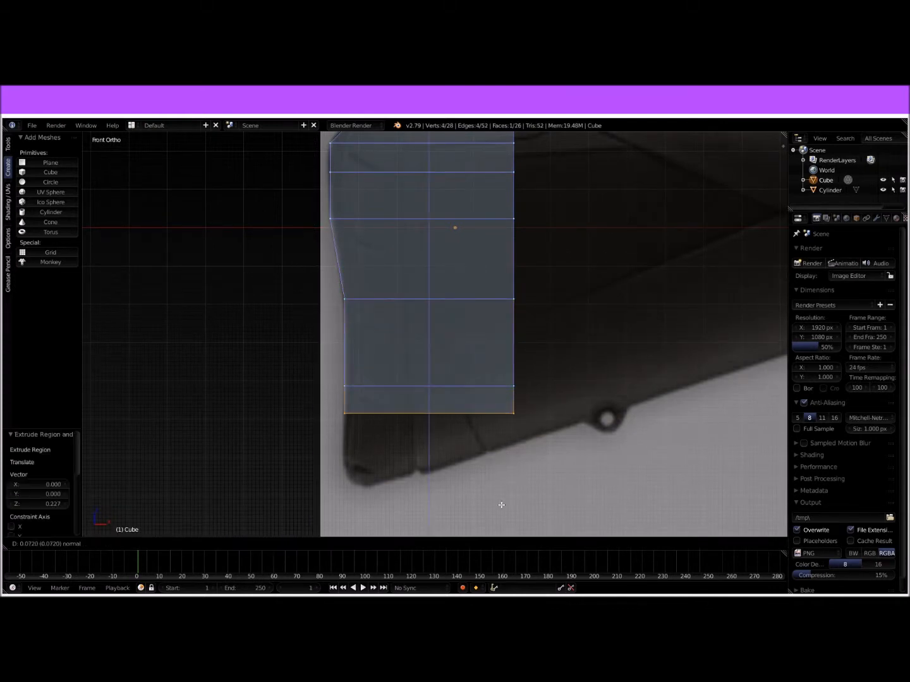
click(490, 534)
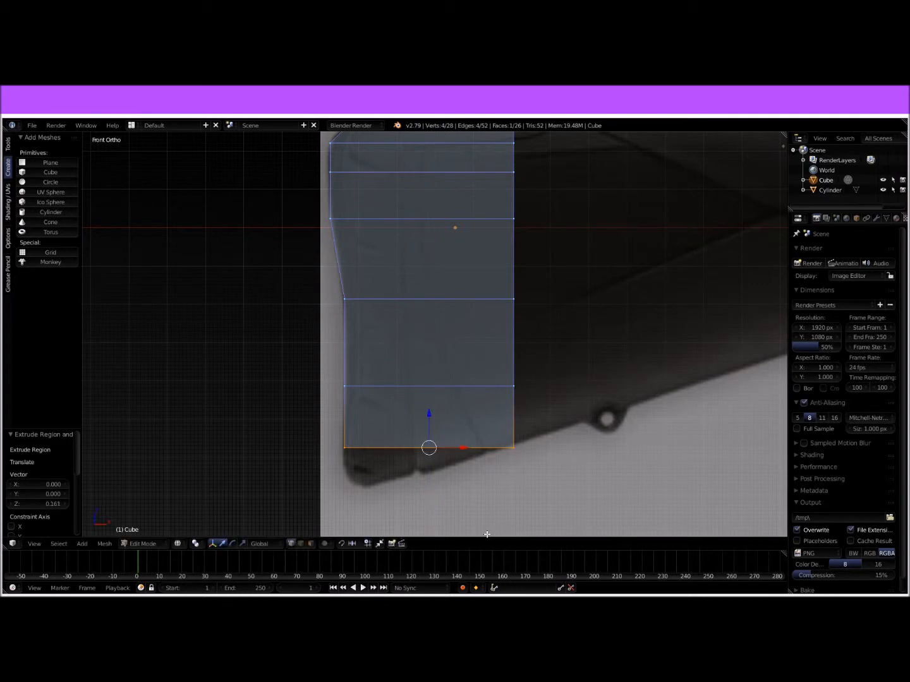
key(e)
click(484, 170)
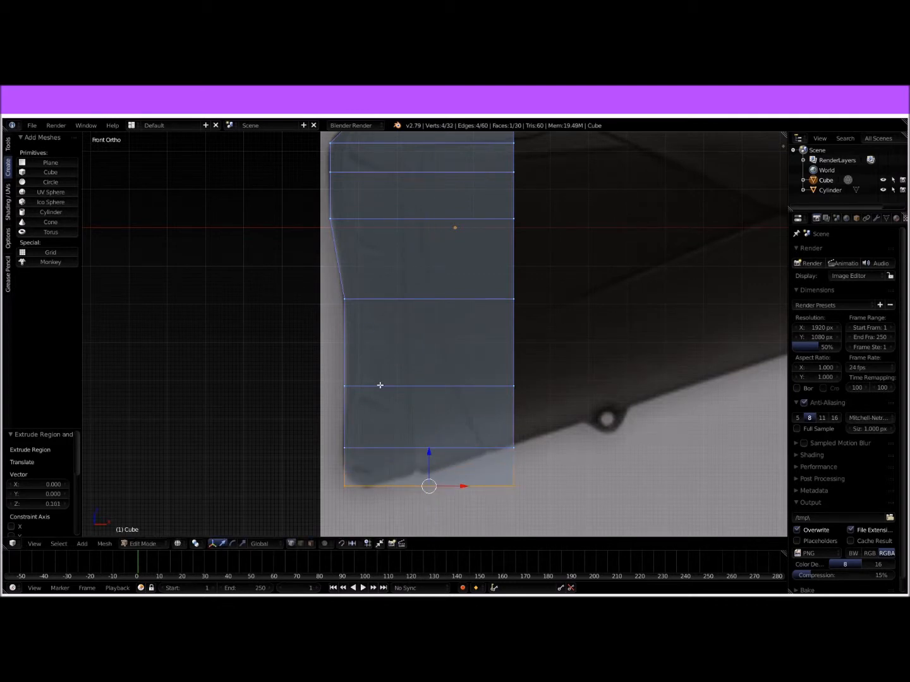
Step: Shift the lower rear vertices along X to bevel the stock's toe against the reference outline
right_click(343, 448)
key(b)
drag(334, 443, 378, 494)
key(g)
key(x)
click(371, 466)
right_click(343, 484)
shift+right_click(342, 484)
drag(374, 488, 388, 487)
Step: Raise the front vertices of the two lowest rows along Z to follow the stock's sloping underside
right_click(511, 487)
key(b)
mouse_move(547, 487)
mouse_down()
mouse_move(505, 445)
mouse_move(507, 397)
mouse_up()
Step: Inspect the shaped stock end in solid shading from several angles
key(Tab)
middle_drag(574, 389, 562, 388)
key(z)
scroll(546, 381, down, 5)
middle_drag(482, 349, 515, 357)
scroll(547, 367, up, 1)
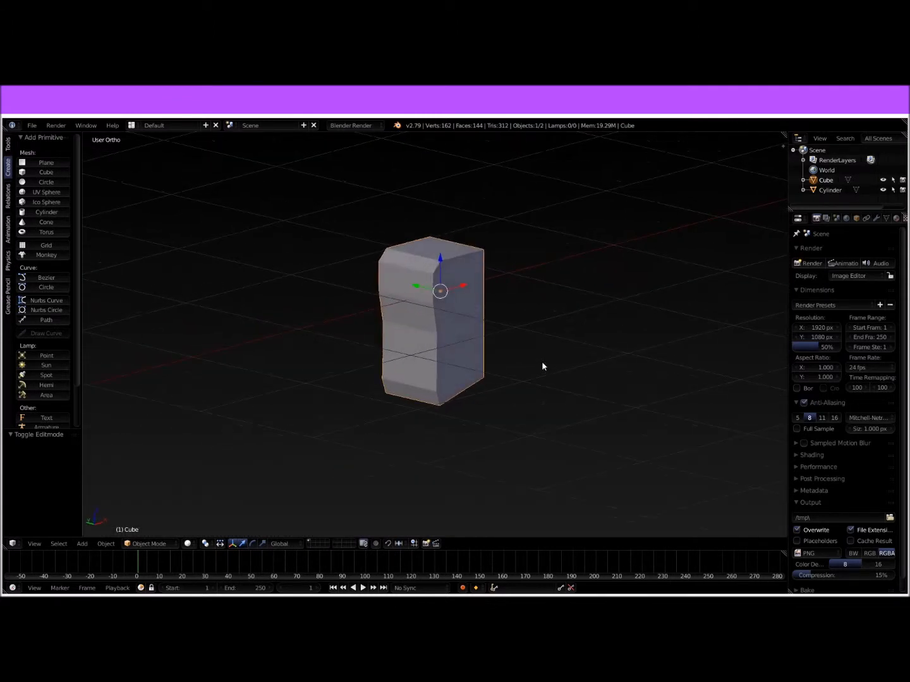
middle_drag(176, 353, 388, 333)
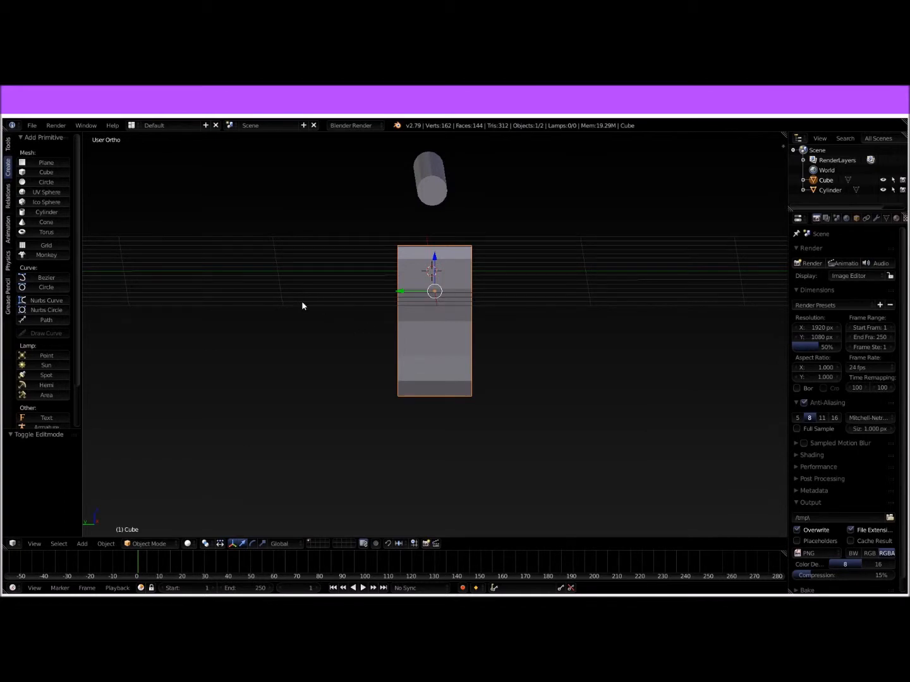
Step: Try smooth shading on the stock block and return it to flat shading
click(8, 145)
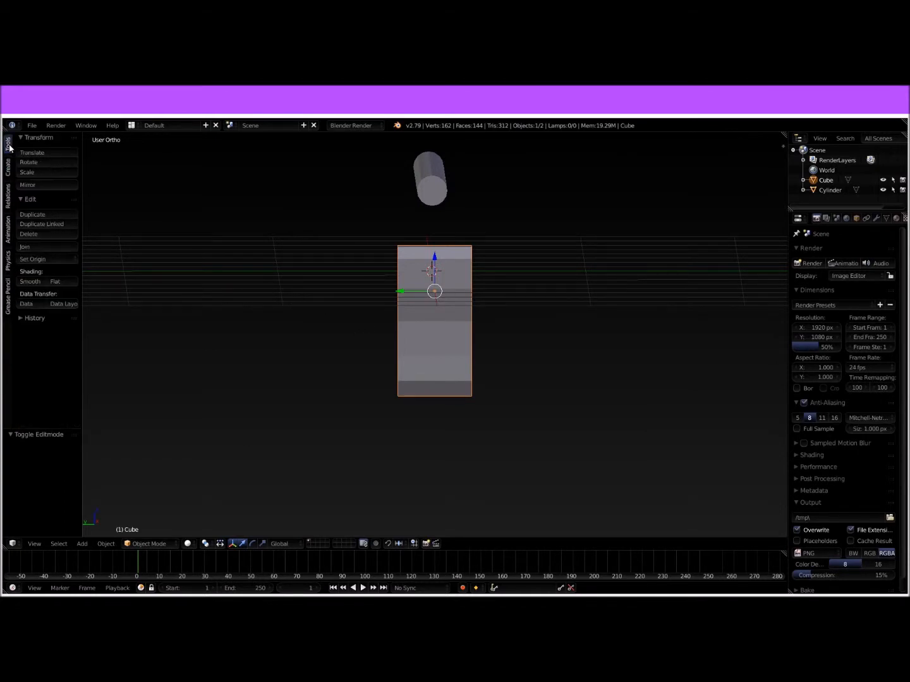
click(35, 281)
middle_drag(379, 367, 353, 354)
click(56, 282)
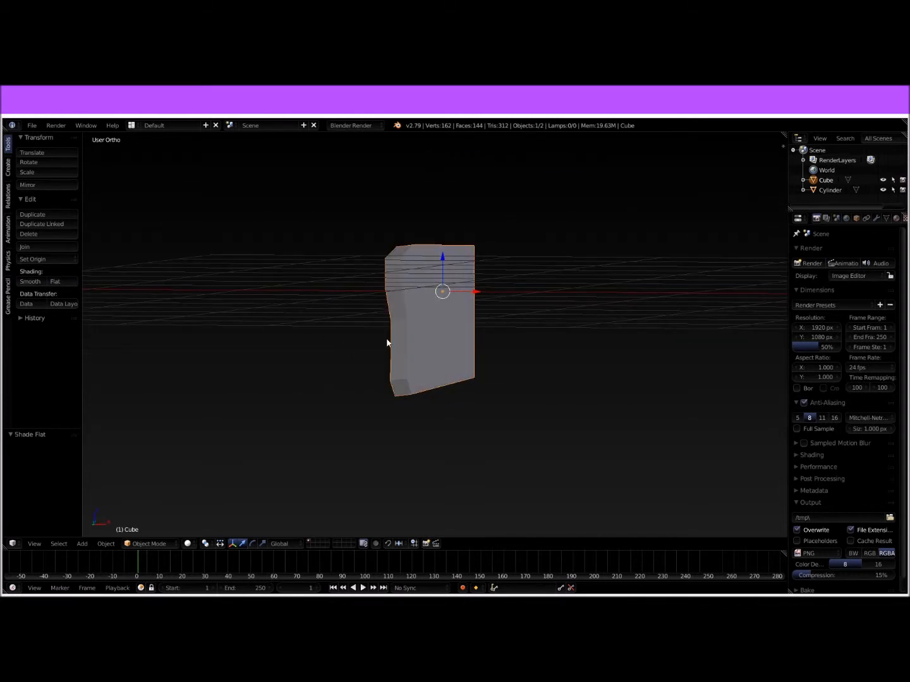
Step: Try to raise the third-lowest vertex of the block's front edge 0.064 along Z in solid shading
key(KP_1)
scroll(457, 264, up, 3)
shift+middle_drag(442, 326, 234, 374)
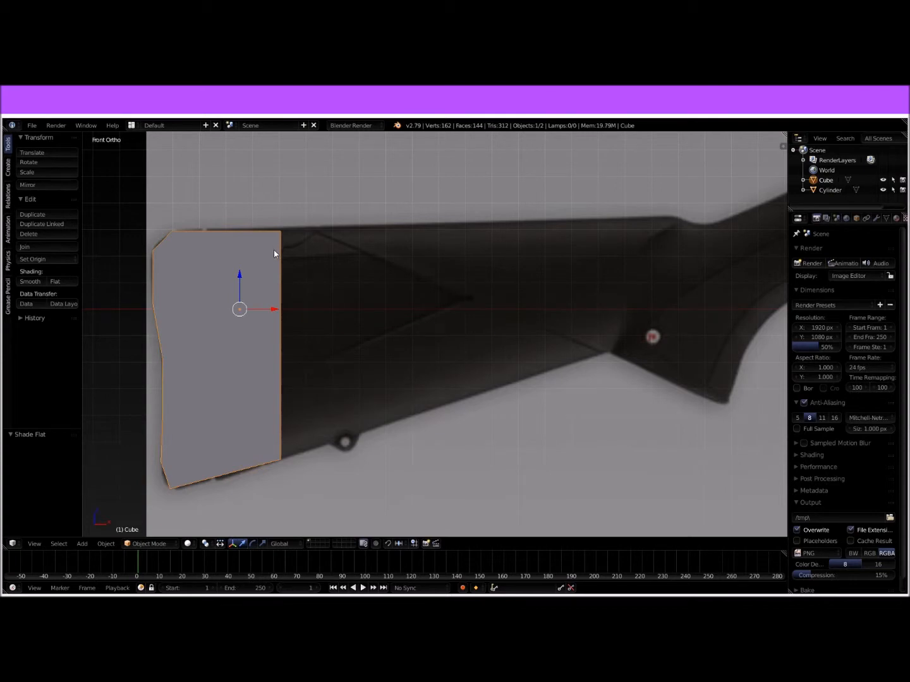
key(Tab)
right_click(280, 419)
key(b)
drag(271, 414, 302, 430)
drag(281, 390, 284, 374)
middle_drag(331, 382, 304, 386)
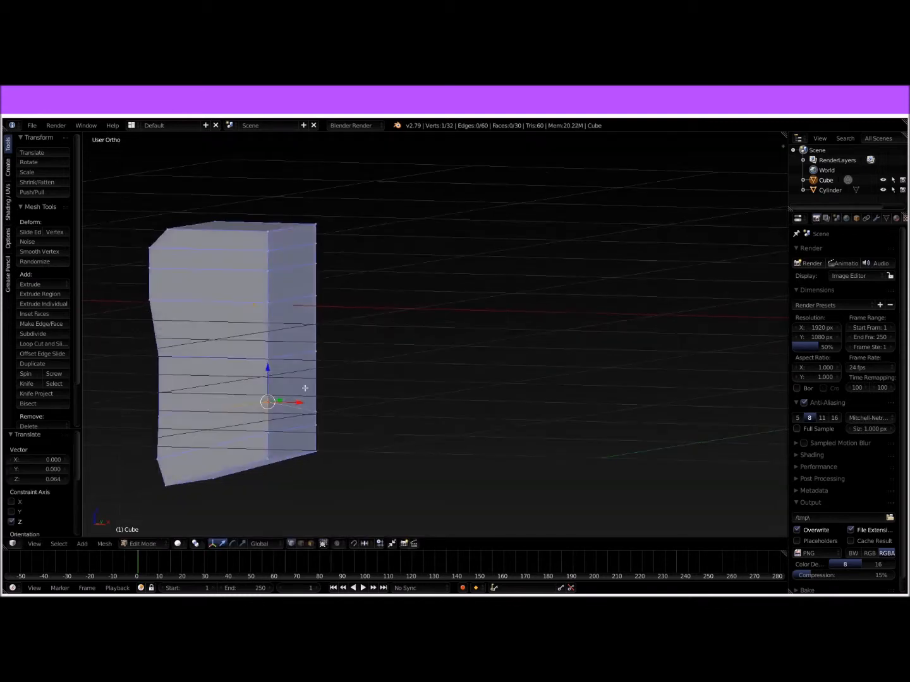
Step: In wireframe front view, raise the third-lowest pair of front-edge vertices 0.054 along Z
key(KP_1)
key(z)
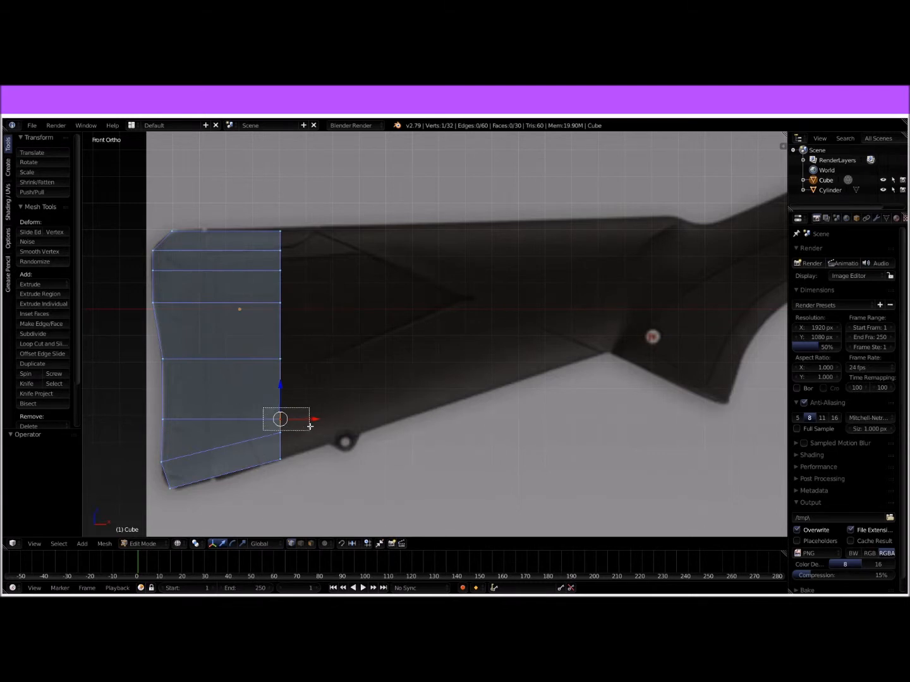
drag(282, 396, 283, 379)
middle_drag(309, 381, 249, 404)
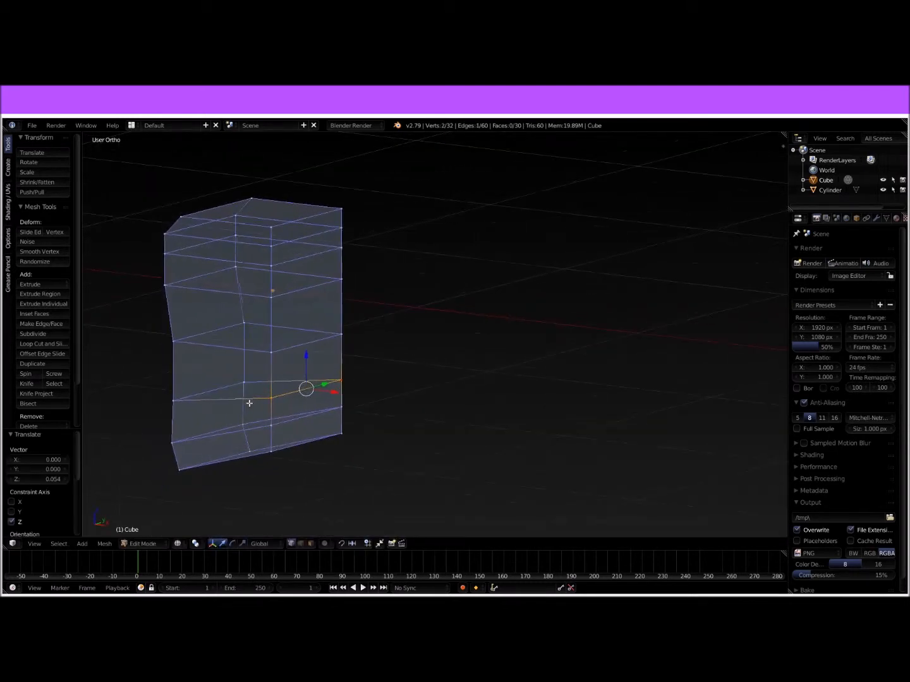
Step: Select all vertices of the block's front face and extrude them about 1.25 forward to the start of the grip
key(KP_1)
shift+middle_drag(336, 375, 304, 358)
scroll(304, 358, down, 2)
right_click(248, 250)
key(b)
drag(234, 213, 300, 398)
key(e)
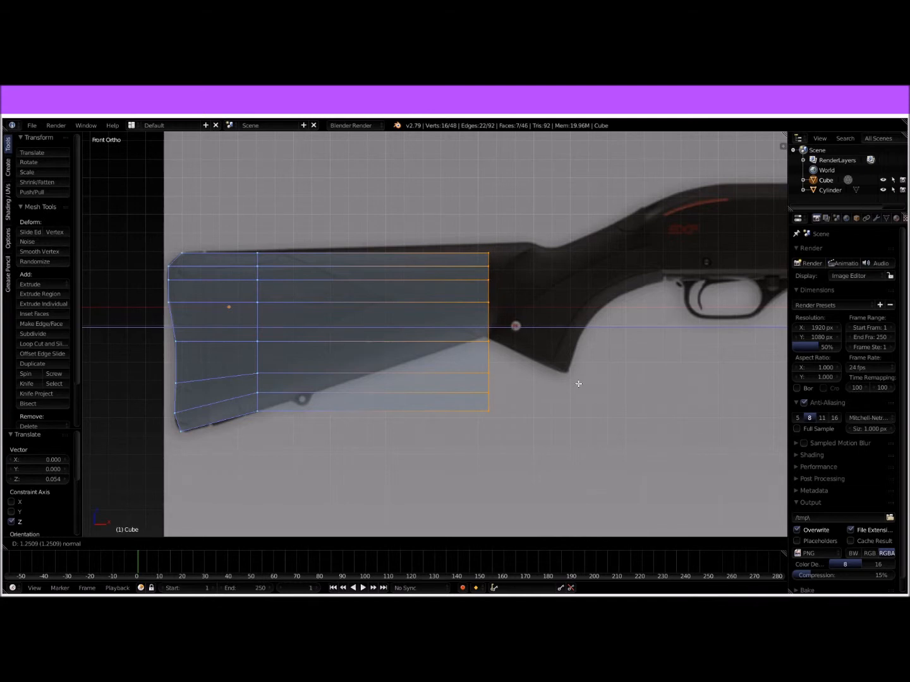
click(577, 383)
Step: Raise the extruded front end to the stock's top line and fit its lower vertices along Z to the underside at the grip
drag(489, 300, 484, 288)
right_click(487, 398)
key(b)
drag(475, 314, 524, 408)
drag(487, 344, 503, 372)
right_click(483, 330)
key(b)
drag(487, 318, 487, 292)
scroll(513, 339, up, 4)
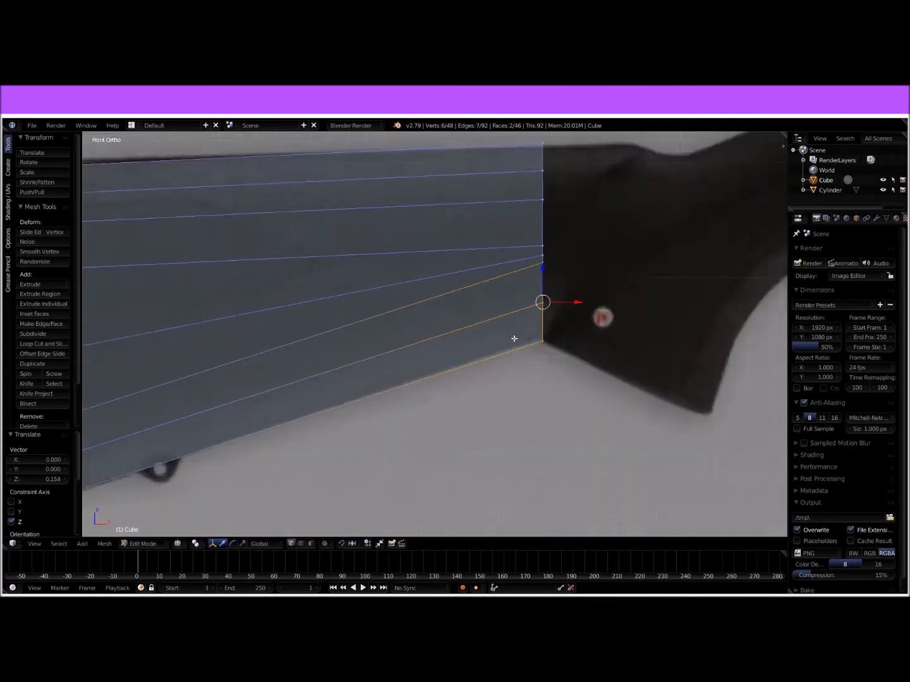
scroll(514, 338, up, 1)
right_click(560, 339)
mouse_move(549, 283)
mouse_down()
mouse_move(602, 367)
mouse_move(561, 290)
mouse_up()
Step: Inspect the extended stock in solid shading from several angles and against the grip in the front-view reference
key(Tab)
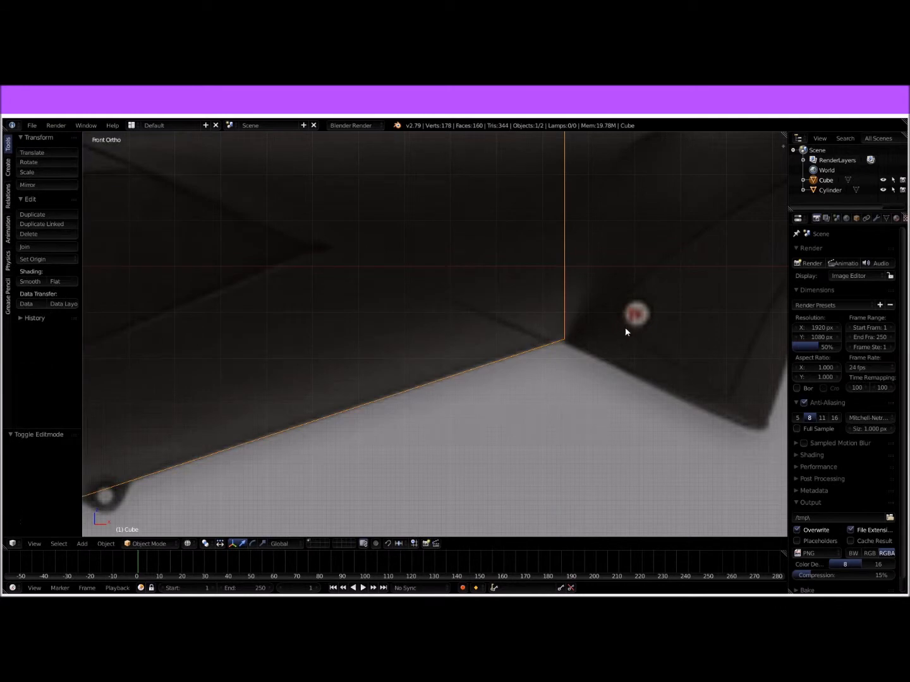
scroll(533, 318, down, 3)
middle_drag(521, 323, 393, 335)
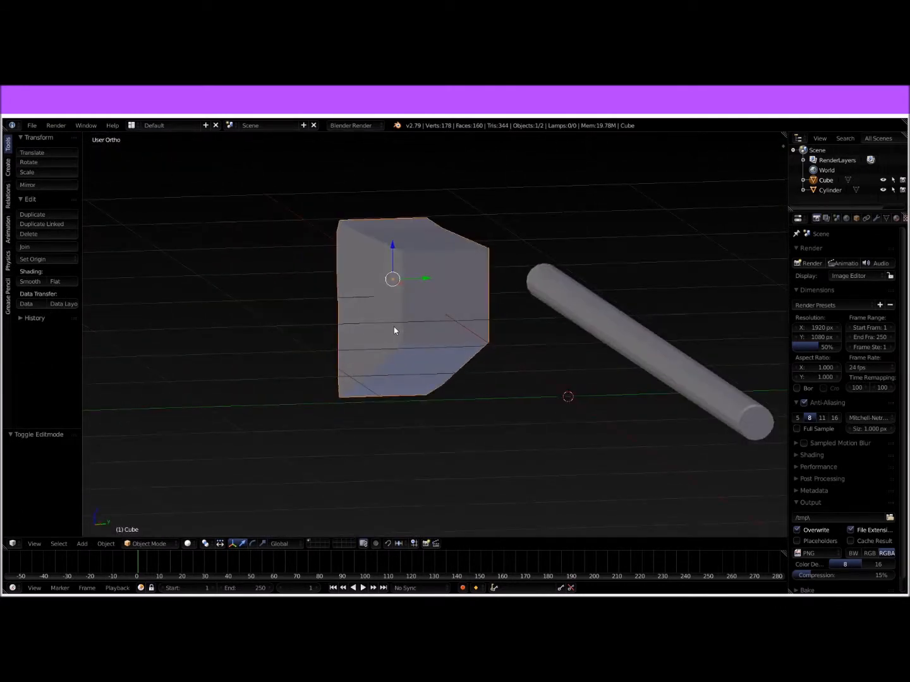
key(KP_1)
scroll(404, 319, up, 3)
shift+middle_drag(496, 317, 326, 364)
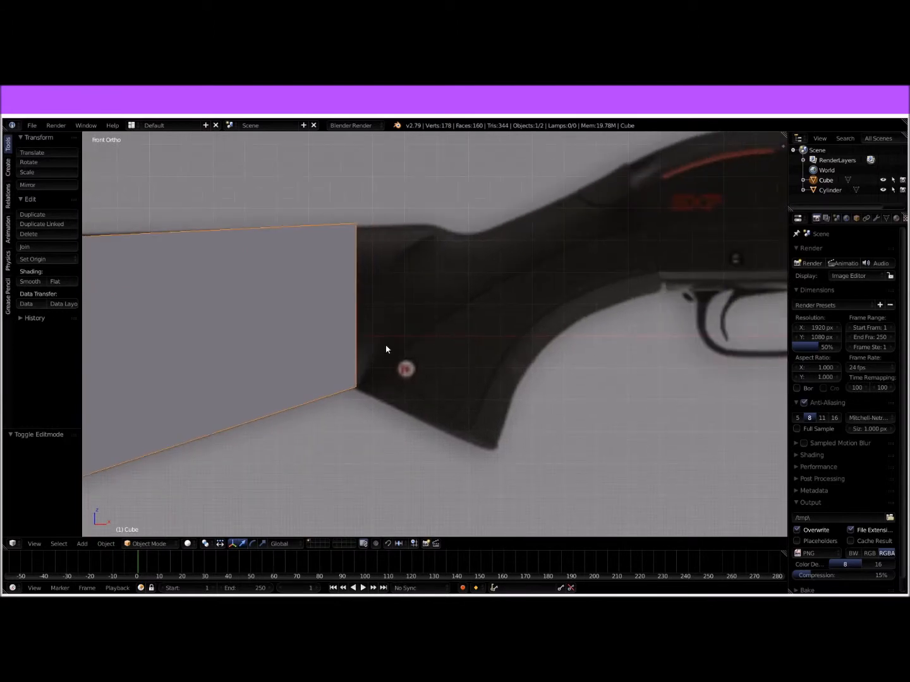
scroll(511, 345, down, 5)
middle_drag(445, 357, 405, 361)
Step: Try a smooth subdivision of the entire stock mesh and undo it
key(Tab)
key(a)
key(a)
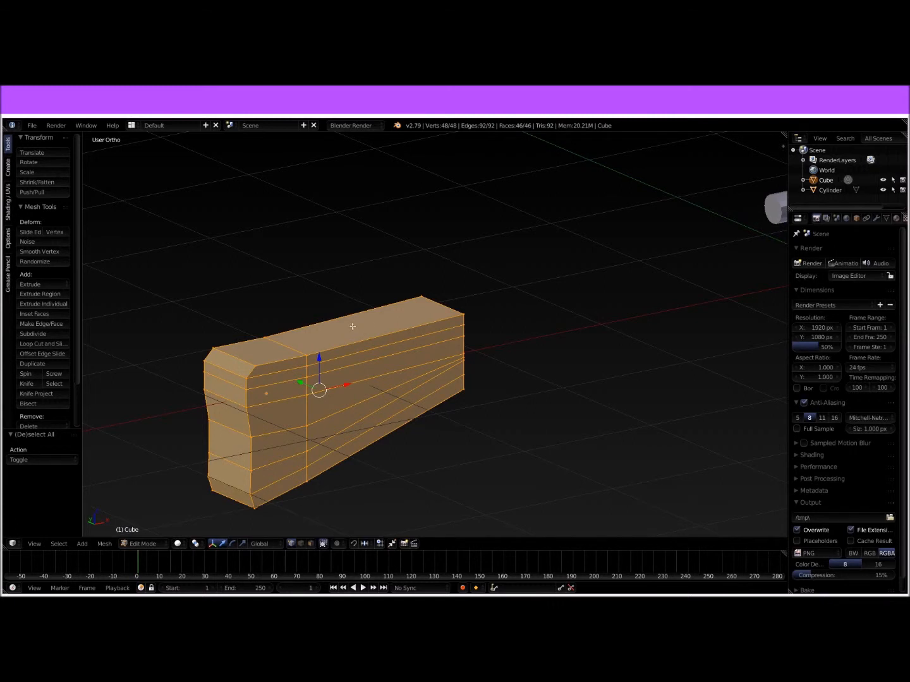
key(w)
click(350, 338)
key(Tab)
middle_drag(414, 347, 376, 321)
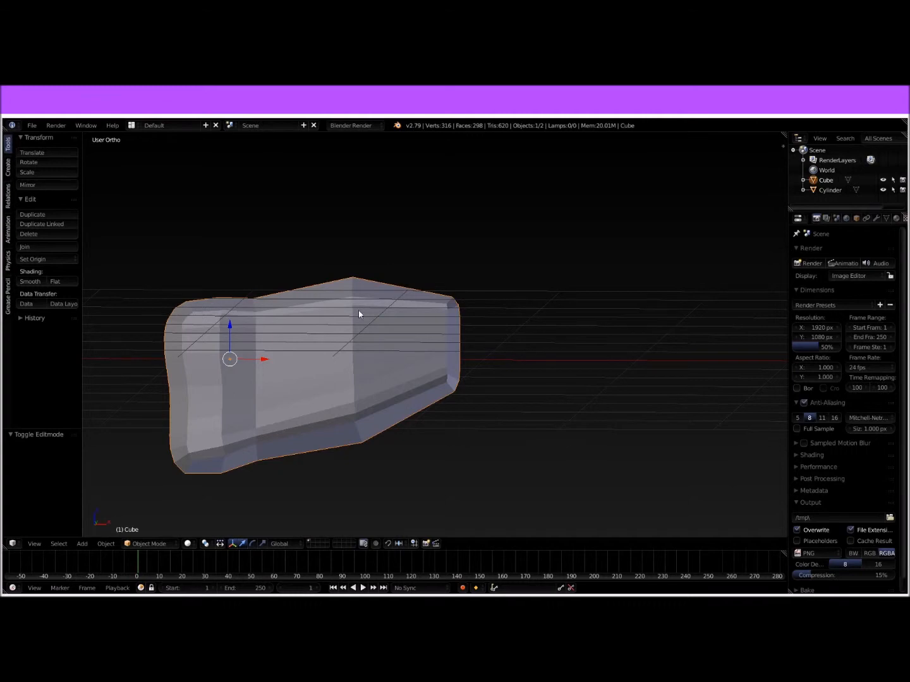
middle_drag(367, 424, 460, 425)
key(ctrl+z)
Step: In wireframe front view, move the upper three vertex pairs of the stock's front end 0.05 along X
key(Tab)
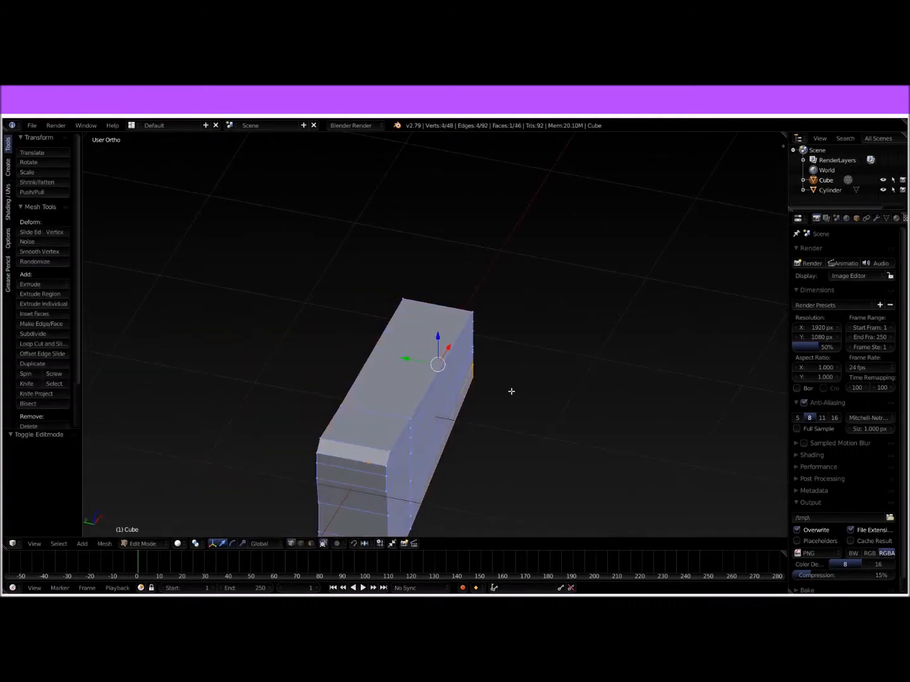
middle_drag(510, 392, 400, 366)
key(KP_1)
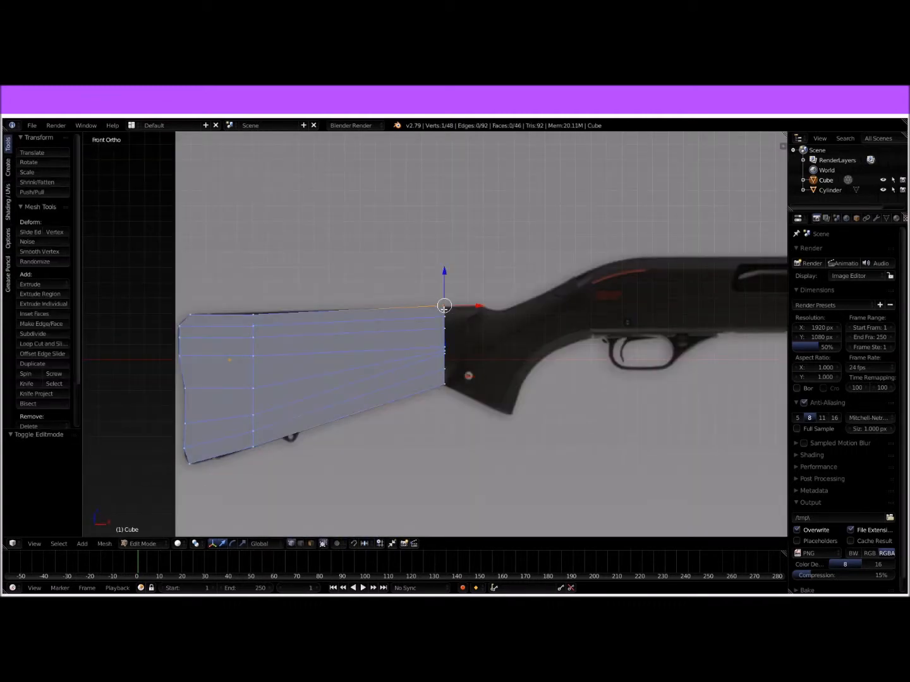
scroll(505, 339, up, 5)
scroll(443, 280, up, 2)
shift+middle_drag(524, 308, 420, 354)
key(z)
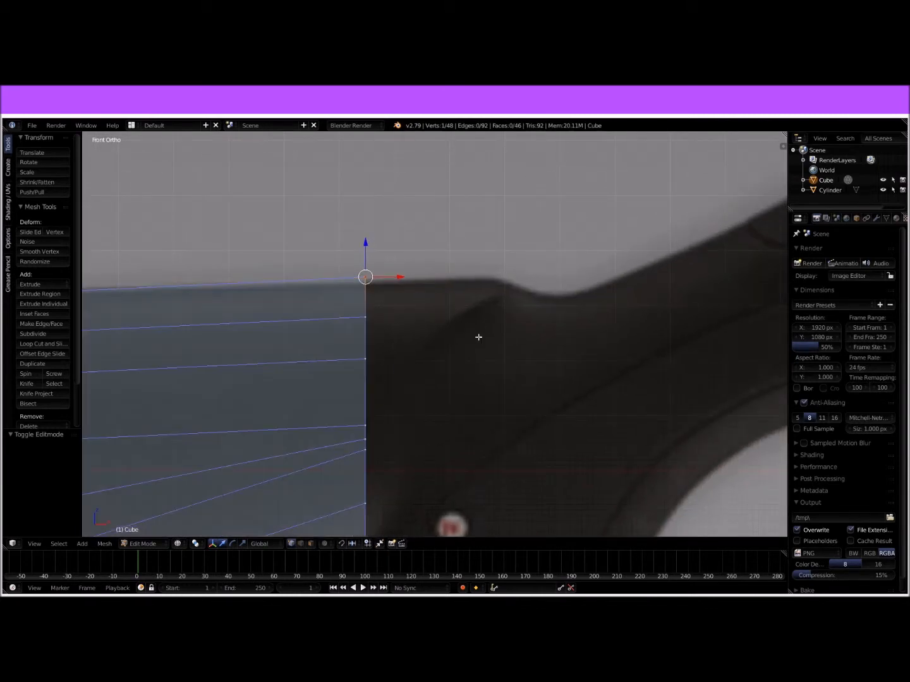
drag(343, 253, 387, 372)
key(g)
key(x)
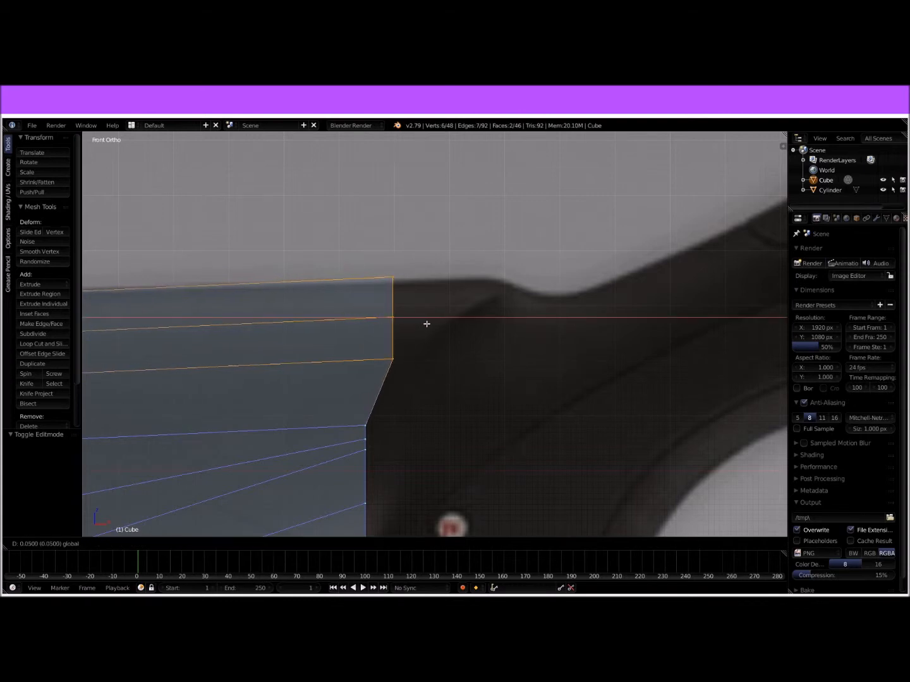
click(426, 323)
Step: Move the top two vertex pairs of the stock's front end a further 0.078 along X to curve the edge
right_click(393, 278)
key(b)
drag(375, 252, 464, 301)
shift+middle_drag(297, 289, 485, 218)
Step: Add two vertical loop cuts across the stock, with the second centred between the first and the front end
scroll(485, 244, down, 3)
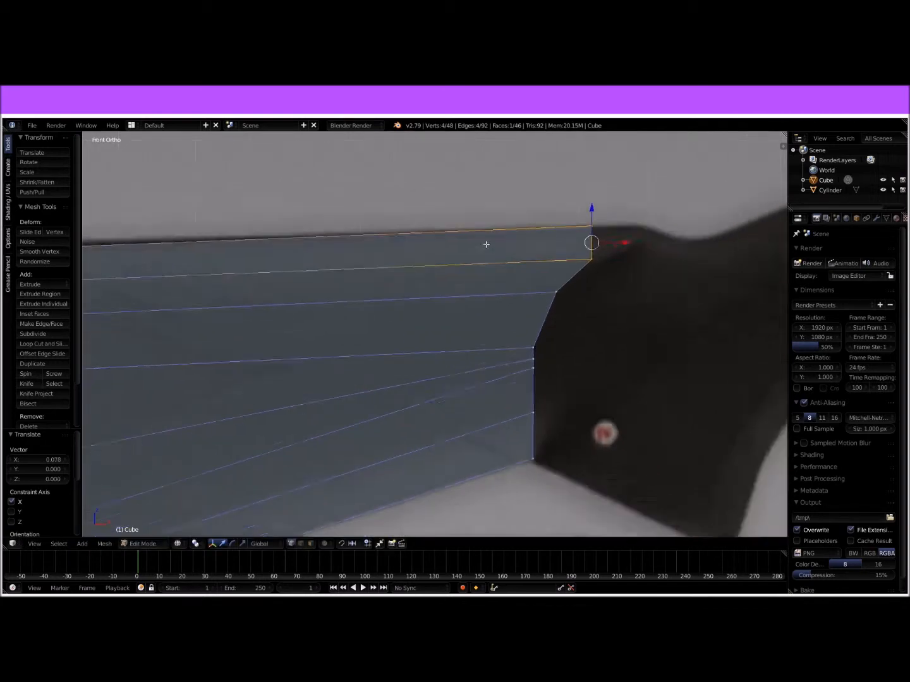
key(ctrl+r)
click(235, 330)
click(163, 315)
right_click(192, 276)
scroll(251, 284, down, 3)
scroll(384, 303, up, 3)
key(ctrl+r)
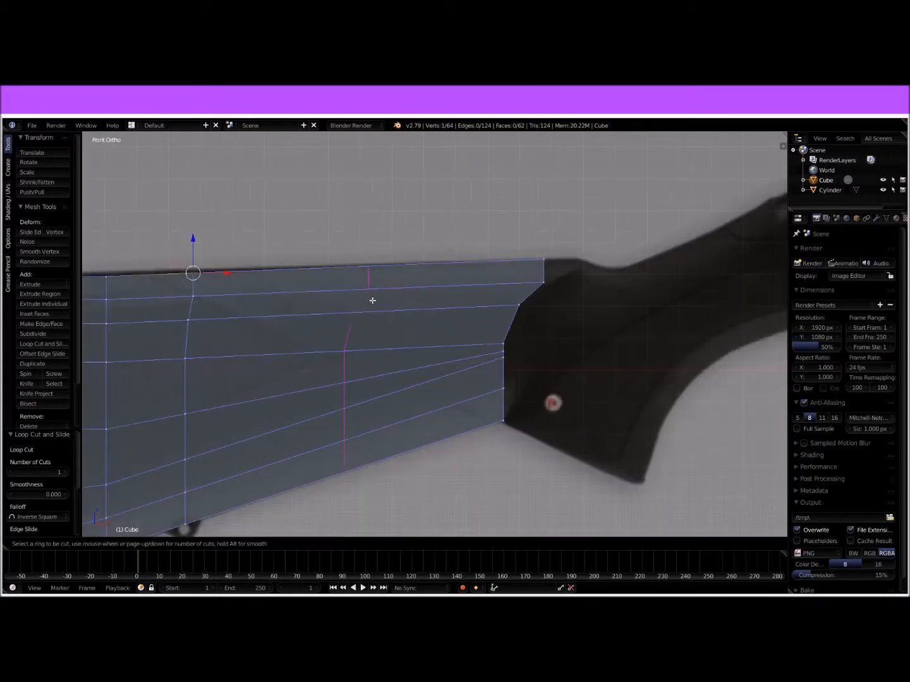
click(349, 302)
right_click(351, 304)
Step: Move the topmost vertex pair of the stock's front end 0.113 along X to extend the curve
shift+middle_drag(529, 294, 399, 347)
right_click(413, 312)
key(g)
key(x)
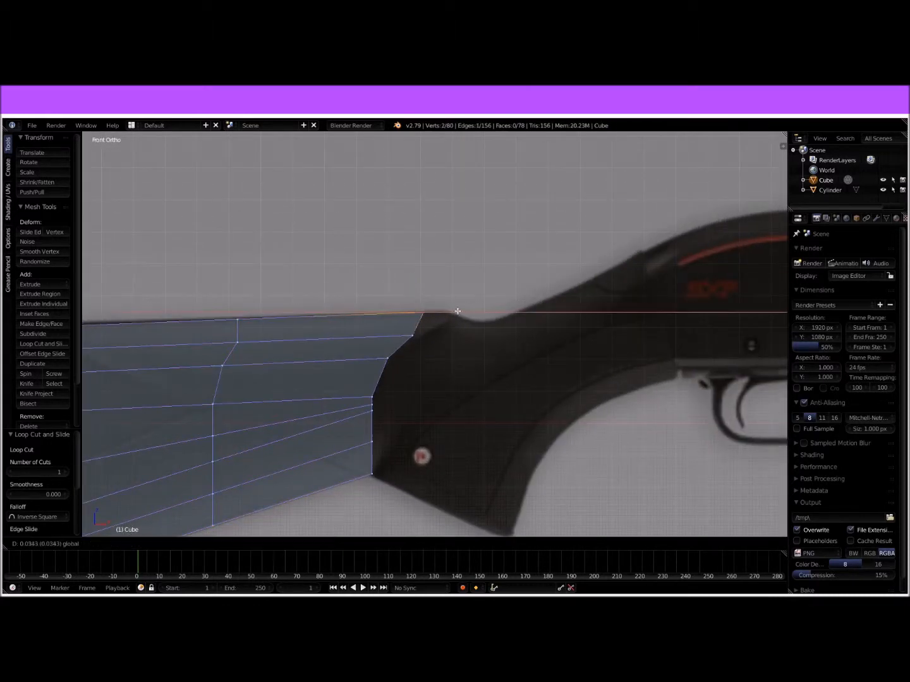
click(479, 310)
scroll(445, 319, down, 5)
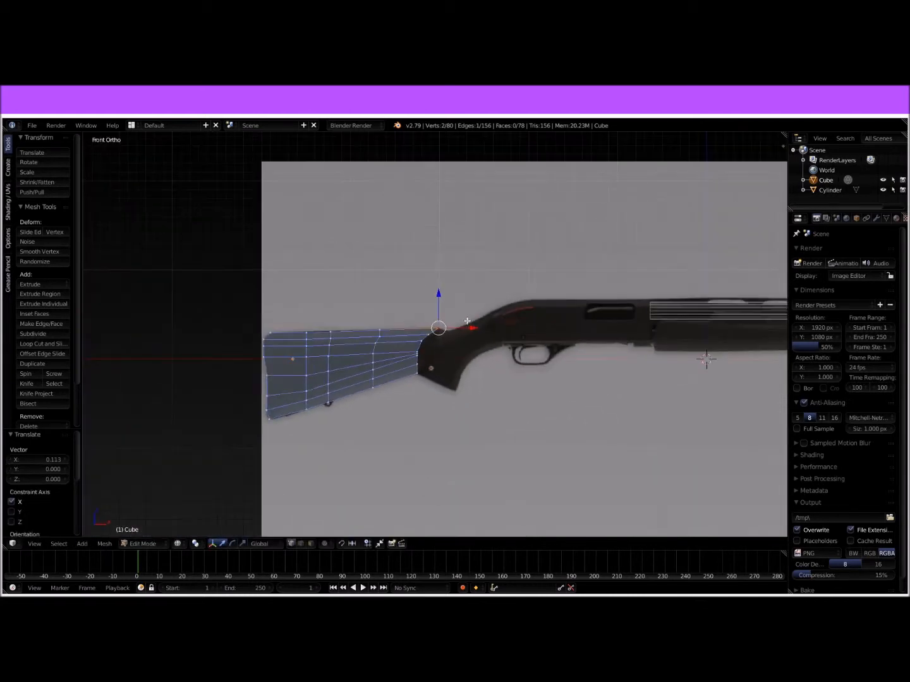
Step: Inspect the stock's curved front end in solid and wireframe shading from several angles and in front view
key(Tab)
middle_drag(455, 344, 404, 361)
key(z)
mouse_move(473, 363)
middle_down()
mouse_move(535, 356)
mouse_move(479, 398)
mouse_move(523, 411)
mouse_move(428, 400)
mouse_move(400, 382)
middle_up()
key(z)
key(z)
key(KP_1)
scroll(428, 379, up, 1)
key(Tab)
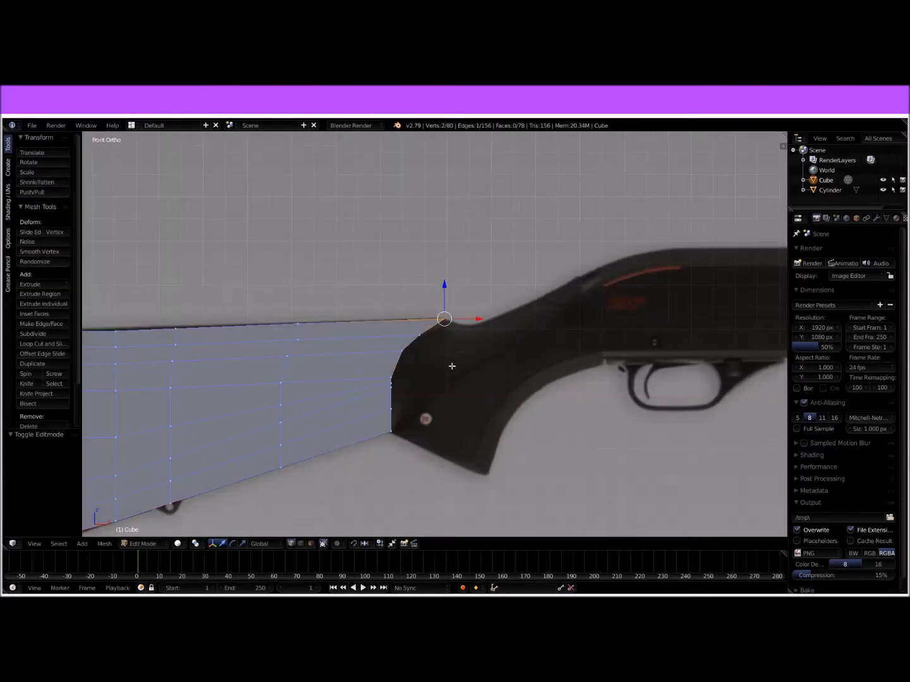
Step: Select the seven faces of the stock's front end and flatten them by scaling to 0 along X
scroll(451, 366, up, 3)
shift+middle_drag(535, 308, 481, 282)
scroll(425, 294, down, 1)
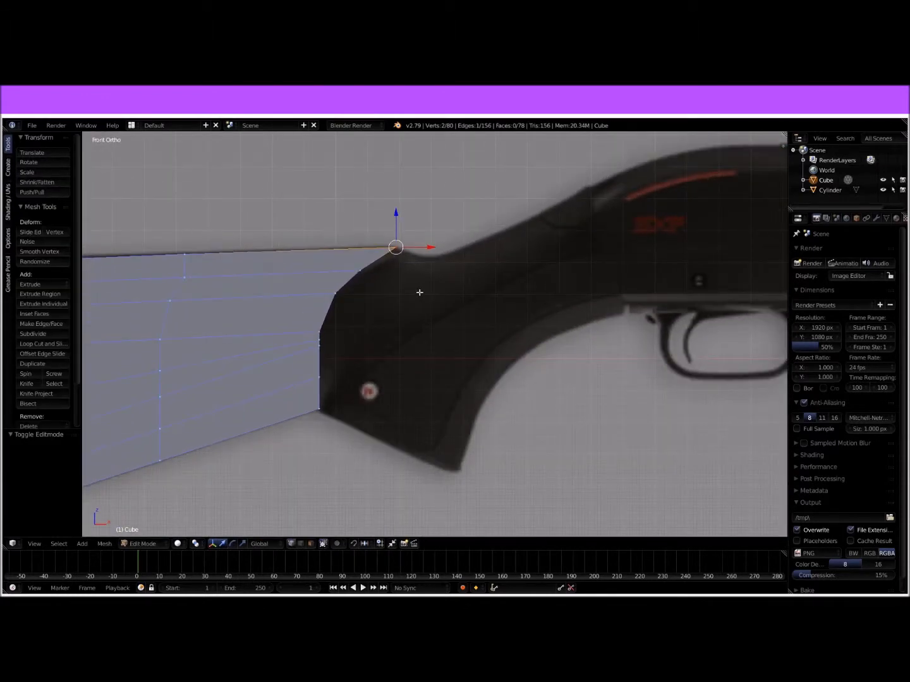
middle_drag(451, 293, 424, 304)
click(310, 543)
right_click(341, 385)
ctrl+right_click(398, 254)
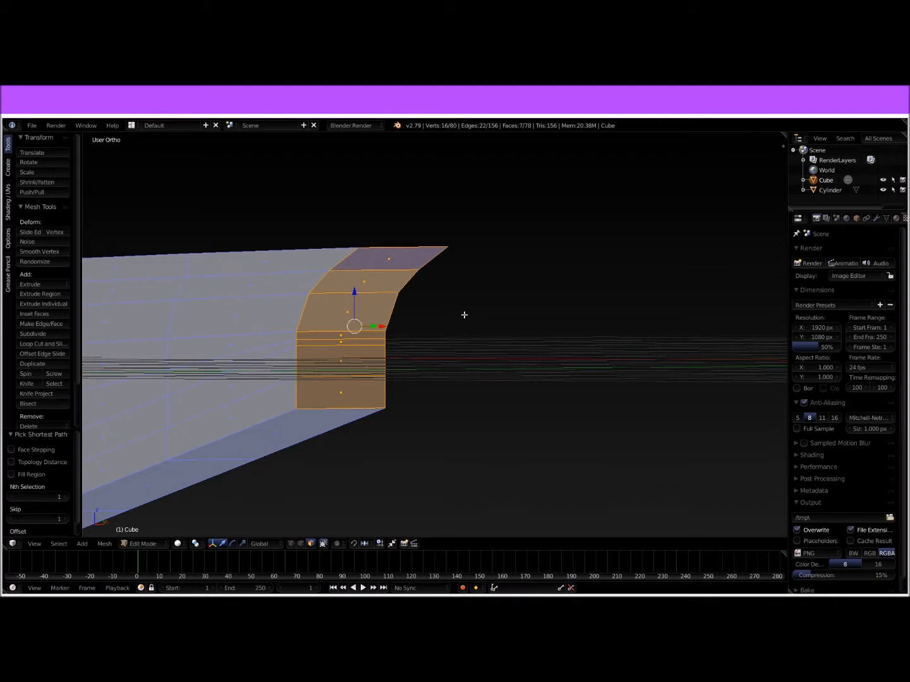
key(s)
key(x)
key(0)
key(Return)
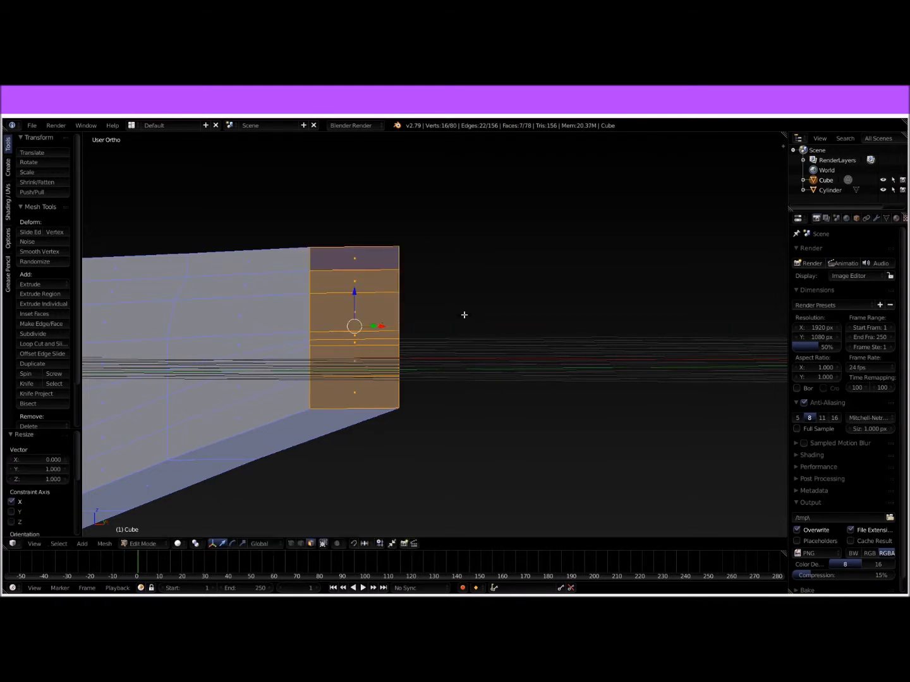
Step: In front view, extrude the flattened front faces of the stock into the grip area of the reference
key(KP_1)
scroll(459, 320, up, 3)
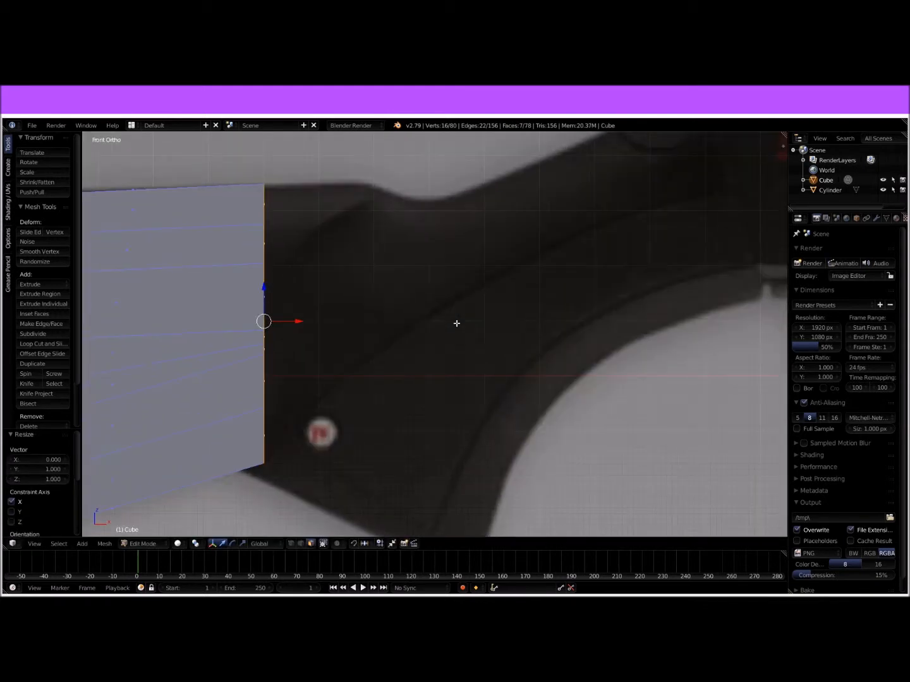
scroll(498, 284, down, 2)
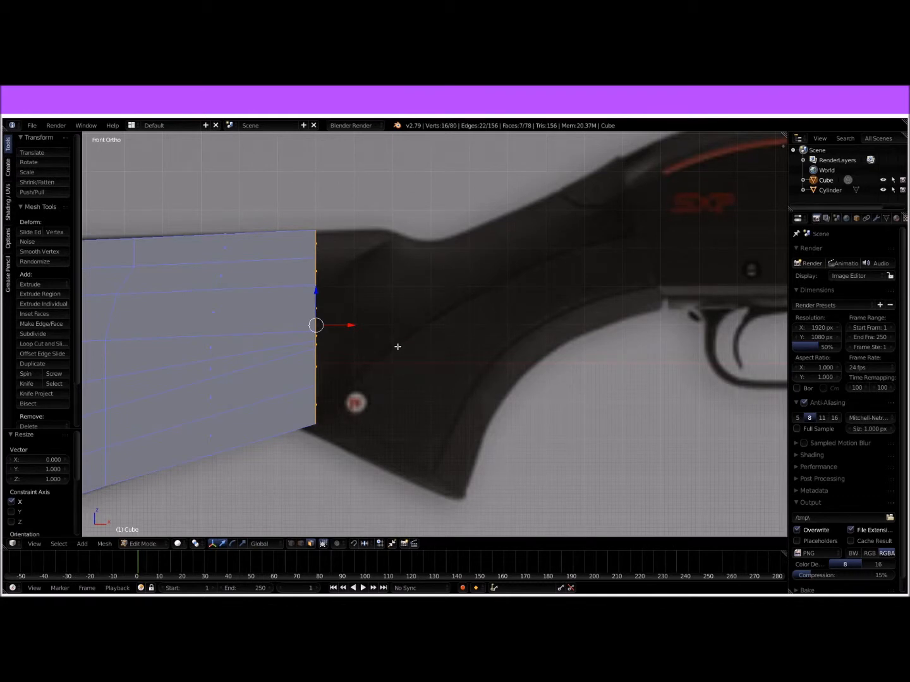
key(e)
click(475, 344)
Step: In wireframe, select all end vertices of the extruded section and move them back along X close to the previous edge ring
key(Tab)
key(Tab)
key(z)
right_click(392, 423)
key(b)
drag(379, 414, 420, 452)
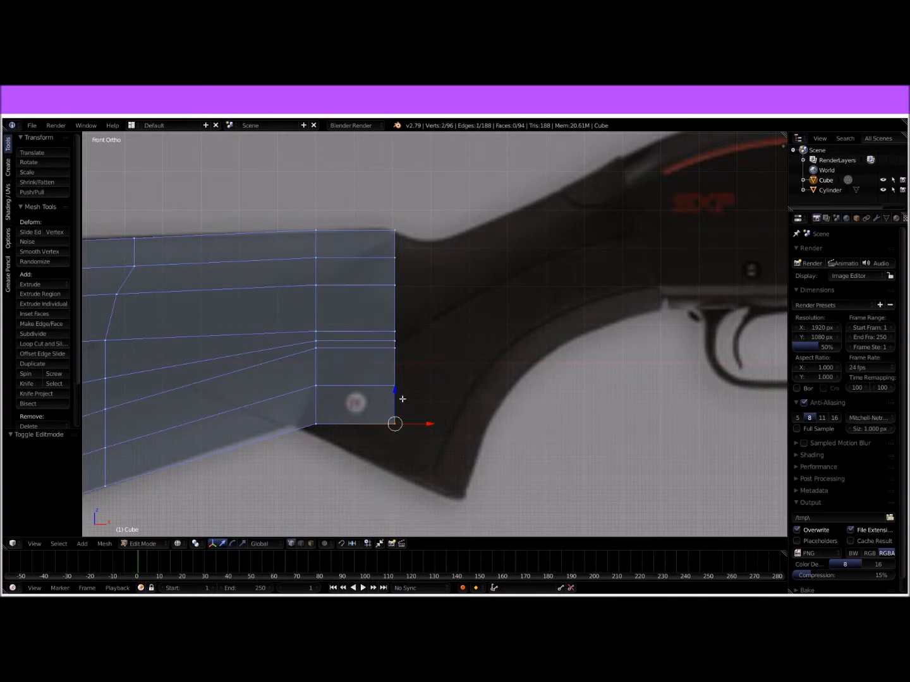
drag(371, 152, 449, 410)
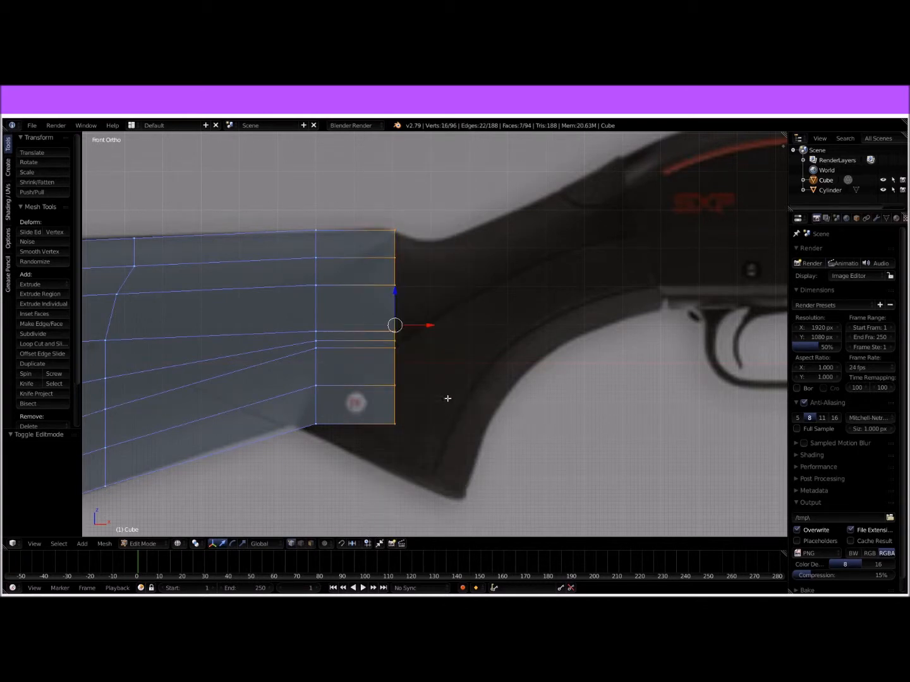
drag(429, 324, 368, 323)
Step: Lower the bottom vertex pair of the short section's end 0.046 along Z to follow the grip outline
right_click(334, 422)
key(b)
drag(323, 411, 350, 454)
drag(335, 393, 334, 416)
Step: Extrude the end faces about 0.155 and lower the new bottom vertex pair 0.081 along Z
key(b)
drag(325, 212, 373, 473)
key(e)
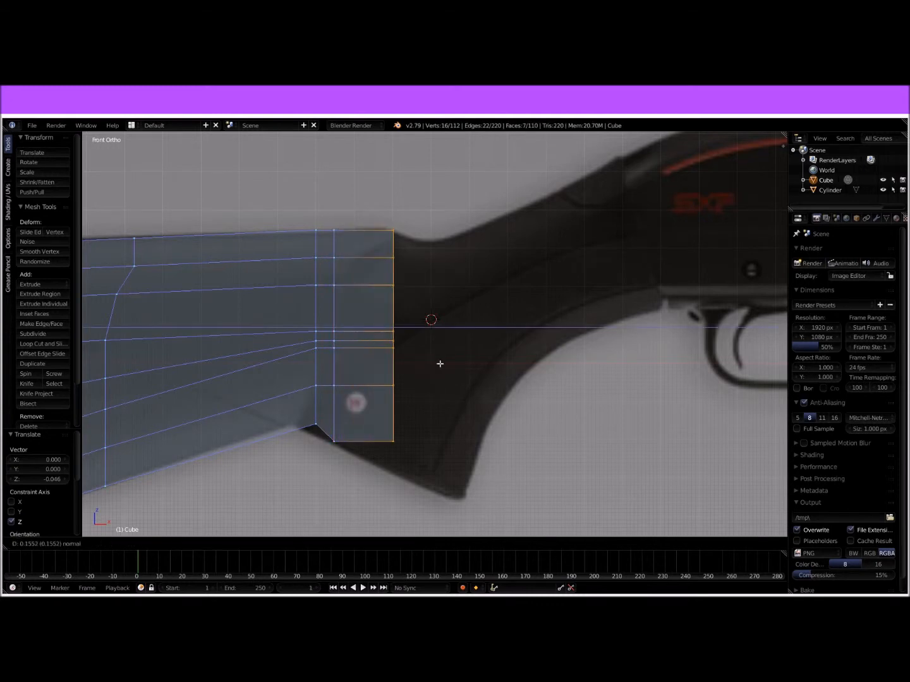
click(439, 364)
right_click(390, 442)
shift+right_click(379, 430)
drag(394, 412, 395, 441)
Step: Extrude the end faces a further 0.107 toward the grip's lower tip
key(b)
drag(387, 192, 437, 517)
key(e)
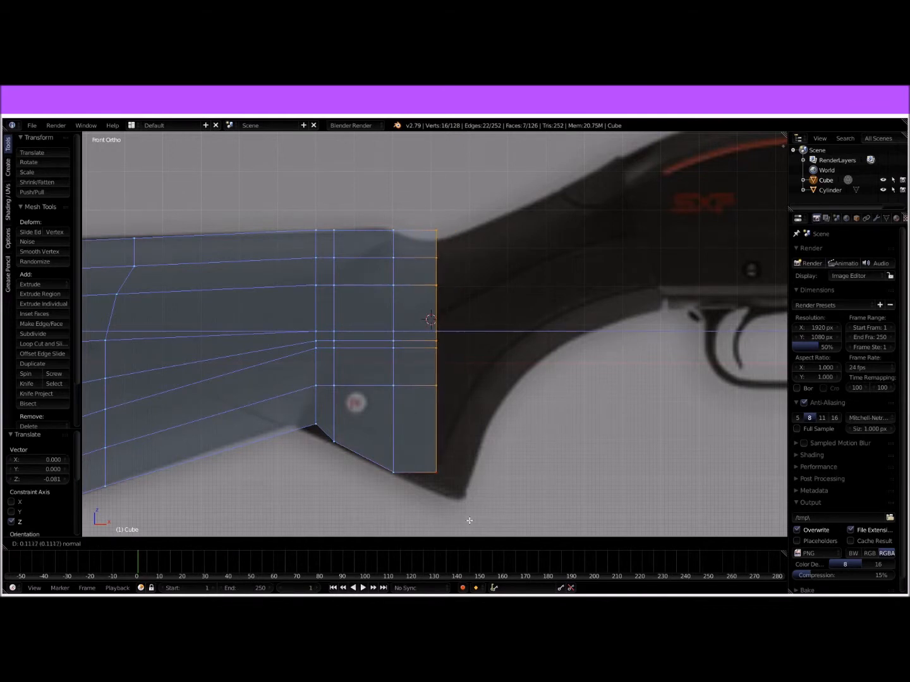
click(470, 520)
Step: Lower the new end's bottom vertex pair to the grip outline and its top vertex pair 0.031 along Z
right_click(441, 473)
key(b)
drag(422, 451, 453, 506)
drag(434, 450, 436, 462)
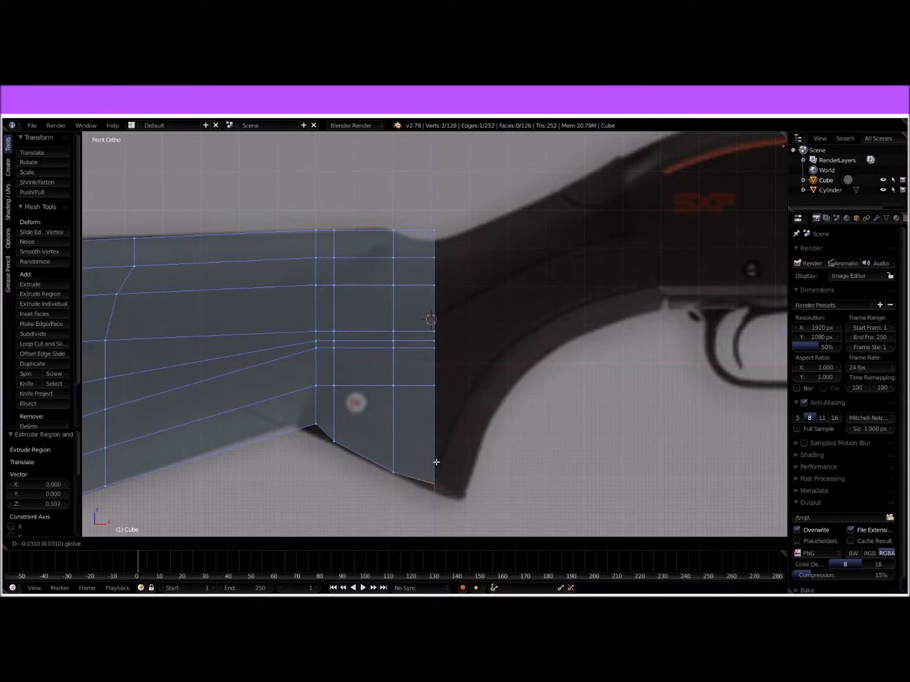
click(437, 458)
right_click(426, 219)
Step: Extrude the end faces 0.077 and lower the new bottom vertex pair 0.021 along Z to the grip tip
key(b)
drag(421, 209, 506, 506)
key(b)
key(e)
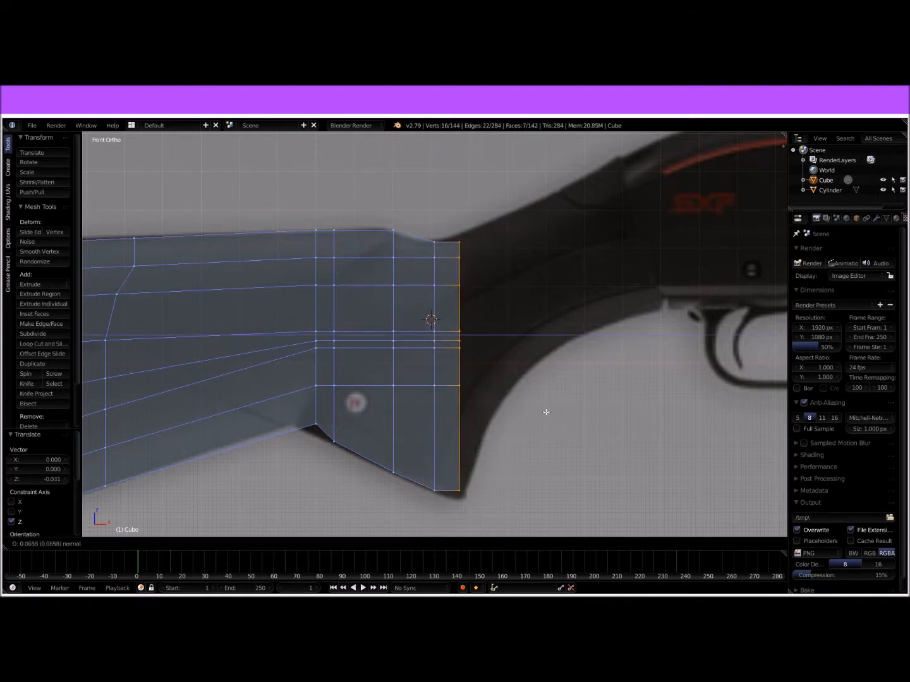
click(549, 414)
right_click(464, 489)
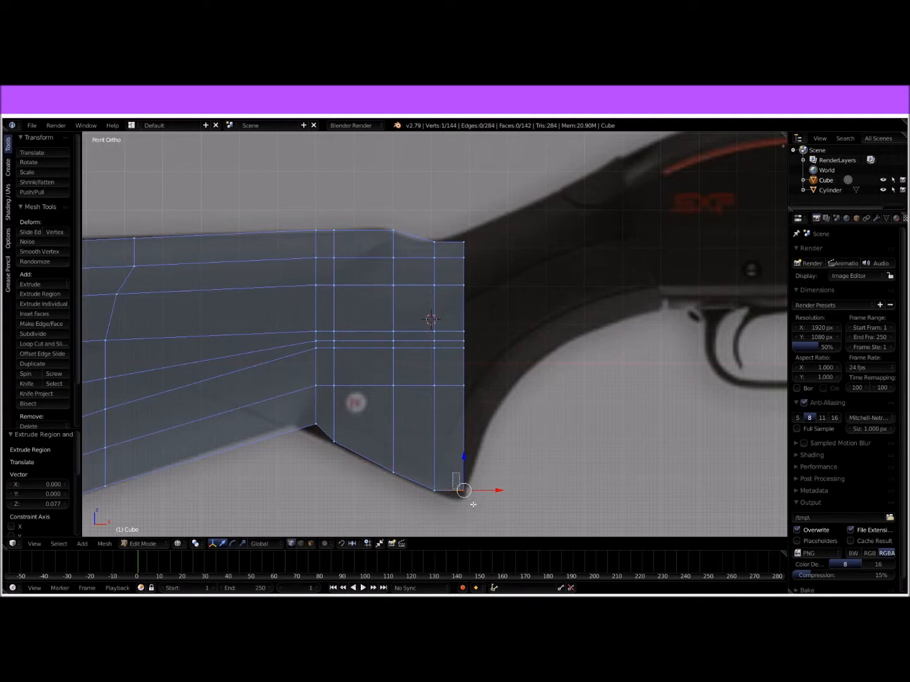
drag(467, 461, 467, 470)
Step: Move the end vertices above the grip tip forward along X and raise the top vertex pair 0.029 along Z
right_click(463, 241)
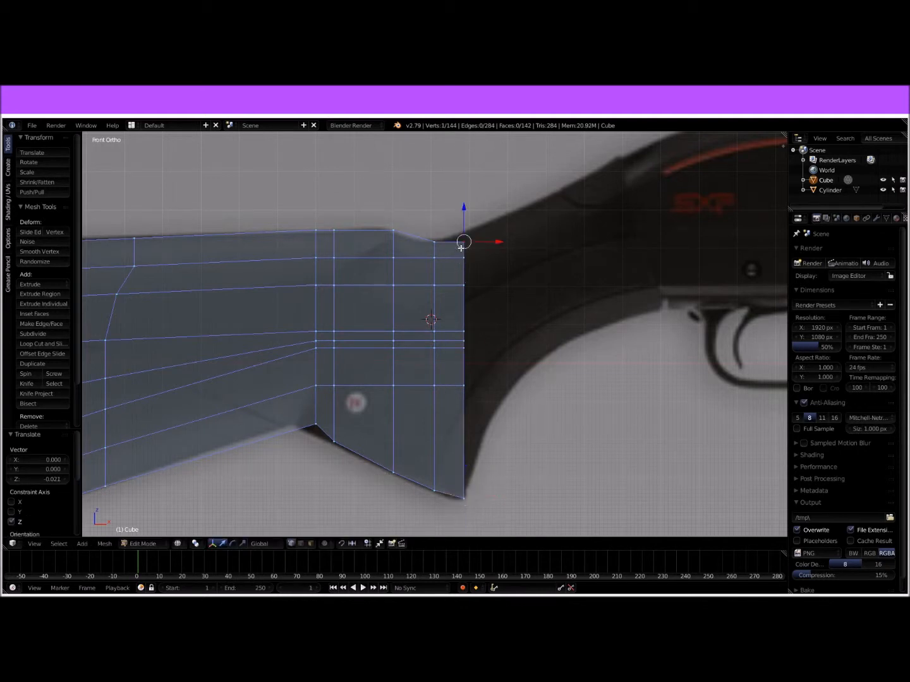
drag(468, 264, 522, 402)
key(b)
drag(505, 309, 531, 316)
right_click(495, 236)
drag(499, 203, 490, 189)
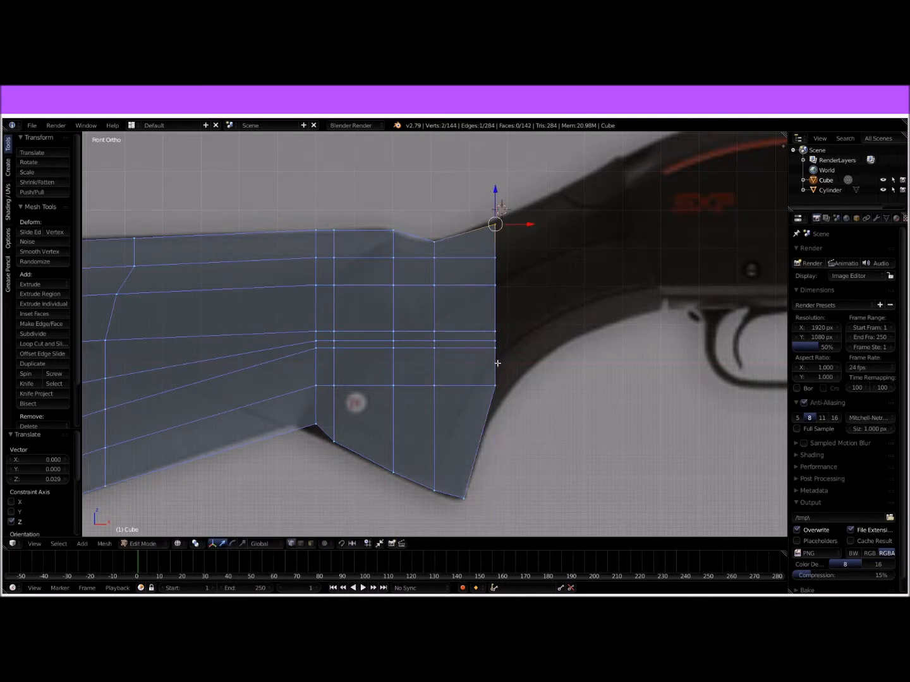
Step: Move the end vertices above the grip tip another 0.026 along X
right_click(496, 384)
key(b)
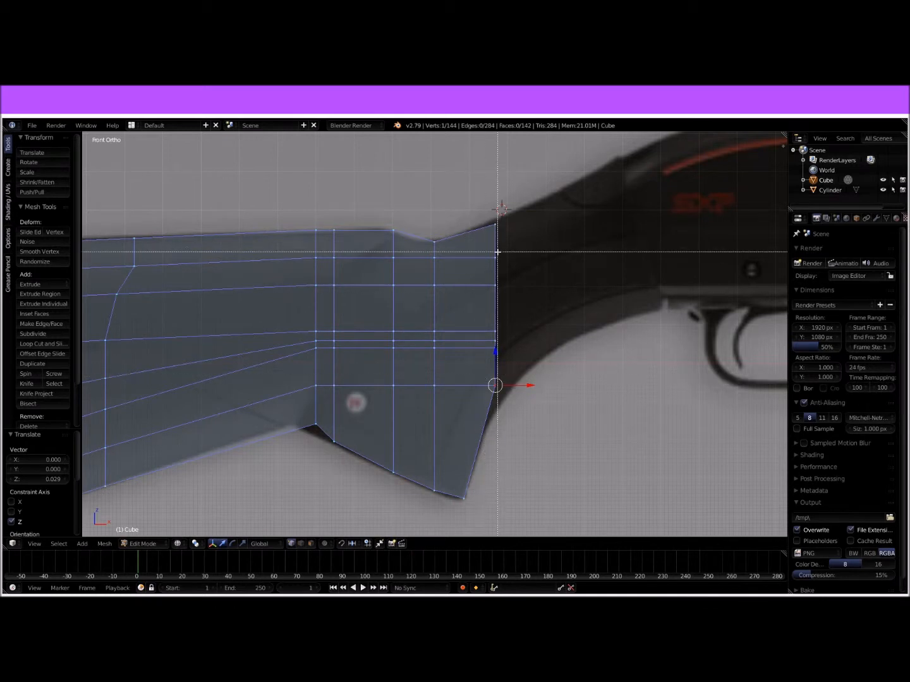
drag(494, 215, 513, 379)
drag(529, 311, 537, 316)
Step: In solid view, move the bottom vertex pair just ahead of the stock's lower notch forward along X
middle_drag(557, 316, 370, 438)
right_click(363, 424)
key(g)
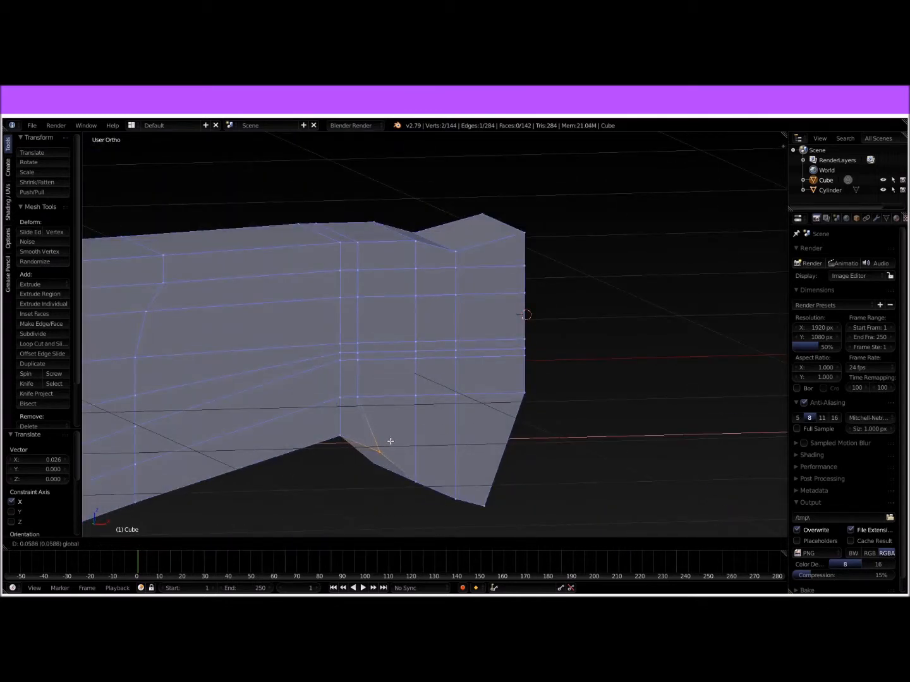
click(399, 440)
Step: Check the outline in front view and lower the shifted bottom vertex pair 0.041 along Z onto the grip's lower edge
key(Tab)
mouse_move(542, 439)
middle_down()
mouse_move(518, 433)
mouse_move(536, 436)
middle_up()
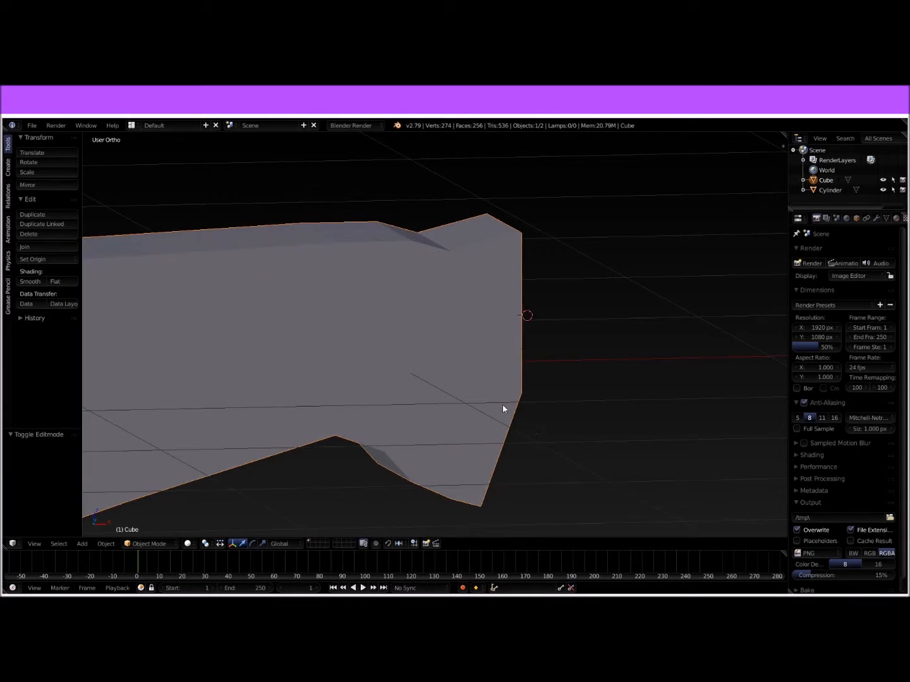
key(KP_1)
key(z)
key(z)
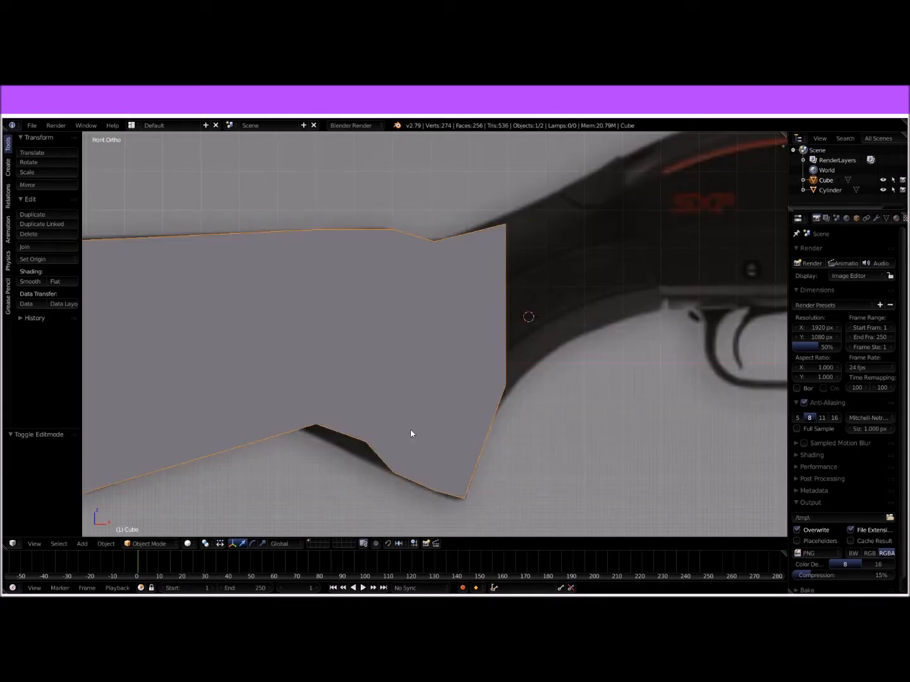
key(Tab)
shift+middle_drag(588, 379, 528, 393)
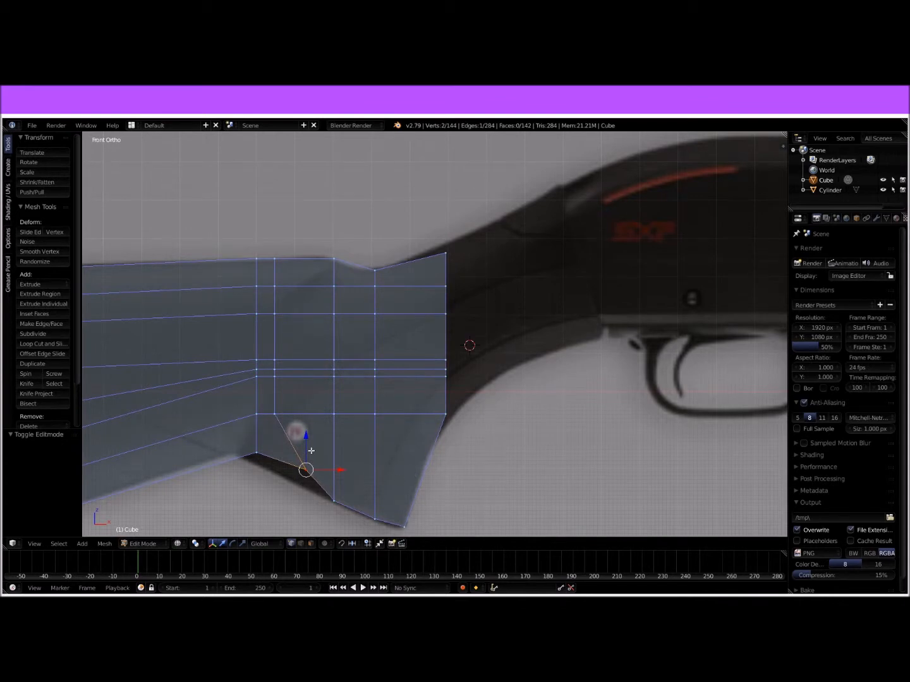
key(g)
key(z)
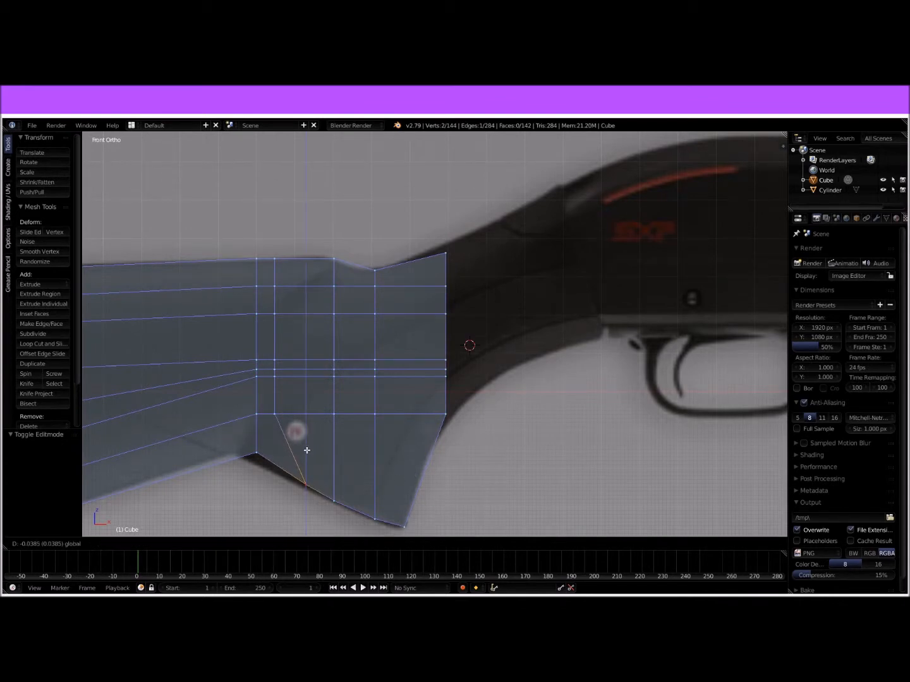
click(311, 452)
Step: Raise the top vertex pair of the grip's front end 0.014 along Z to match the reference
shift+middle_drag(478, 394, 404, 475)
right_click(370, 354)
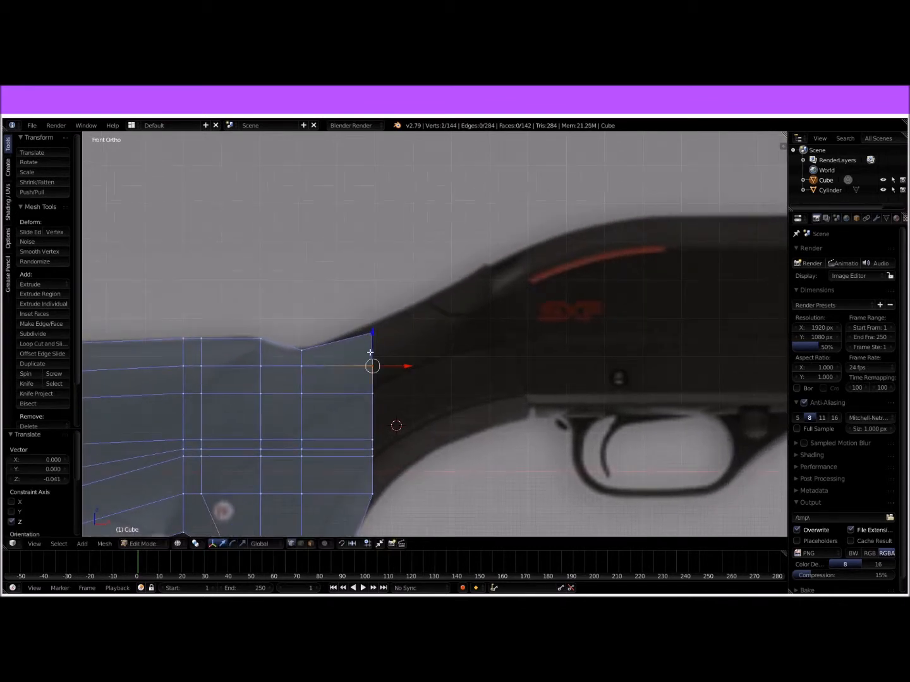
shift+right_click(372, 333)
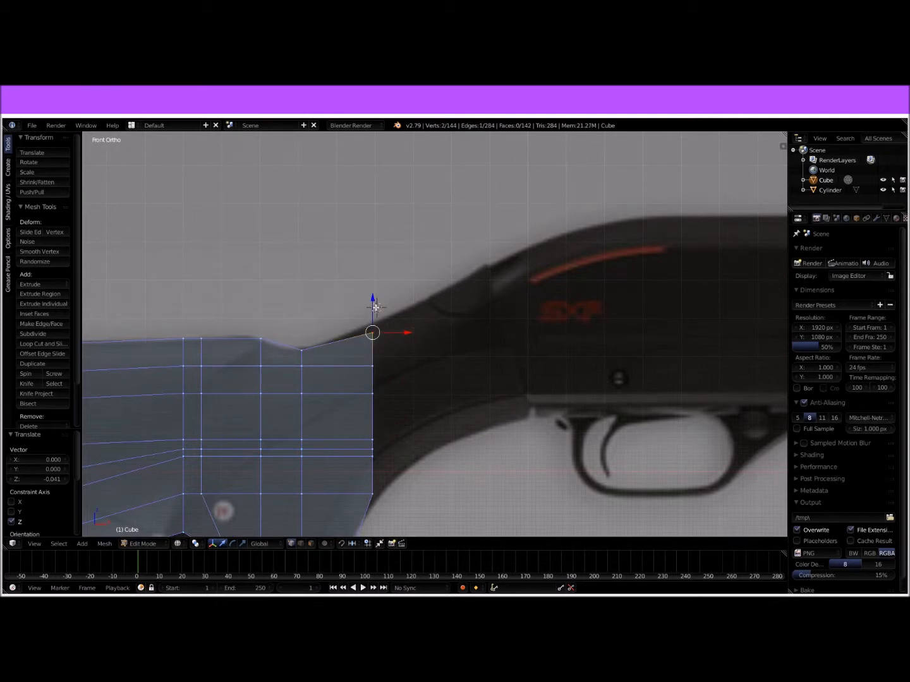
drag(373, 306, 371, 301)
scroll(430, 339, down, 3)
shift+scroll(429, 324, down, 2)
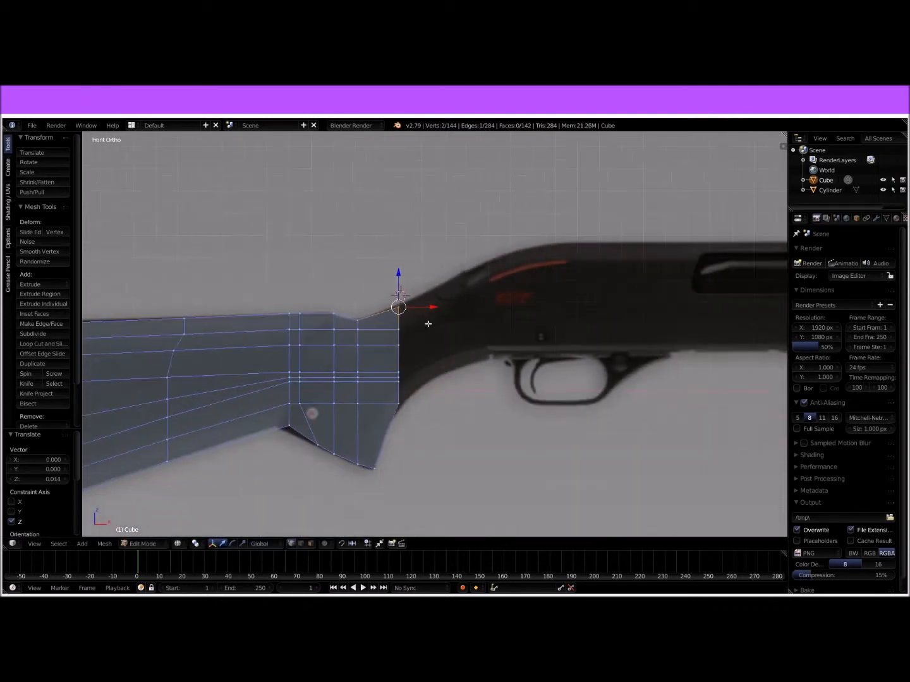
Step: Extrude the six end faces above the grip tip toward the receiver and raise them 0.085 along Z
scroll(397, 335, up, 4)
key(b)
drag(341, 245, 422, 522)
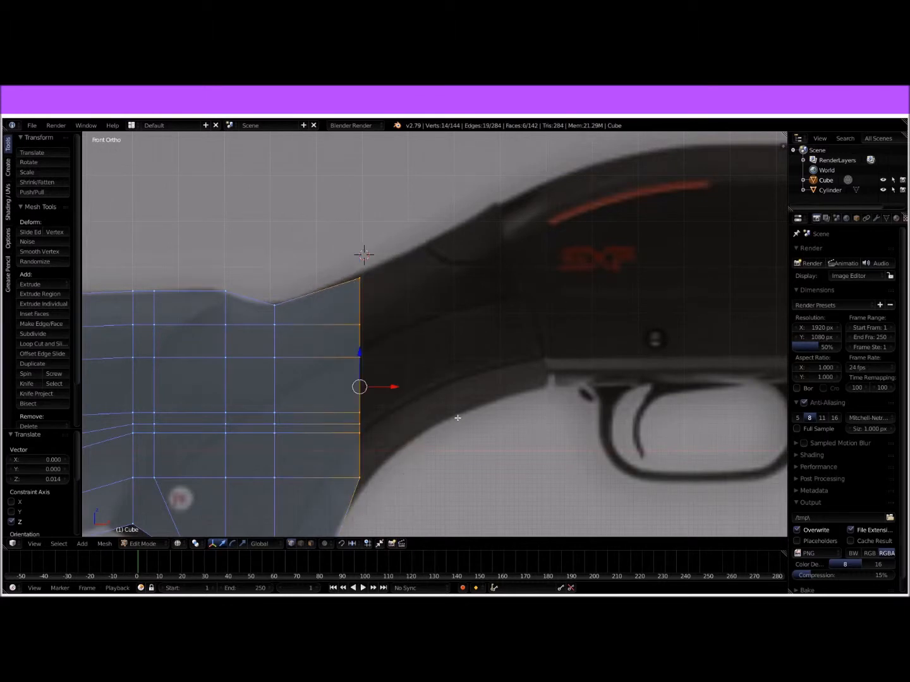
key(e)
click(529, 400)
drag(422, 352, 422, 317)
Step: Raise the new end's bottom vertex pair along Z and lower its top vertex pair 0.008 to fit the outline
right_click(422, 439)
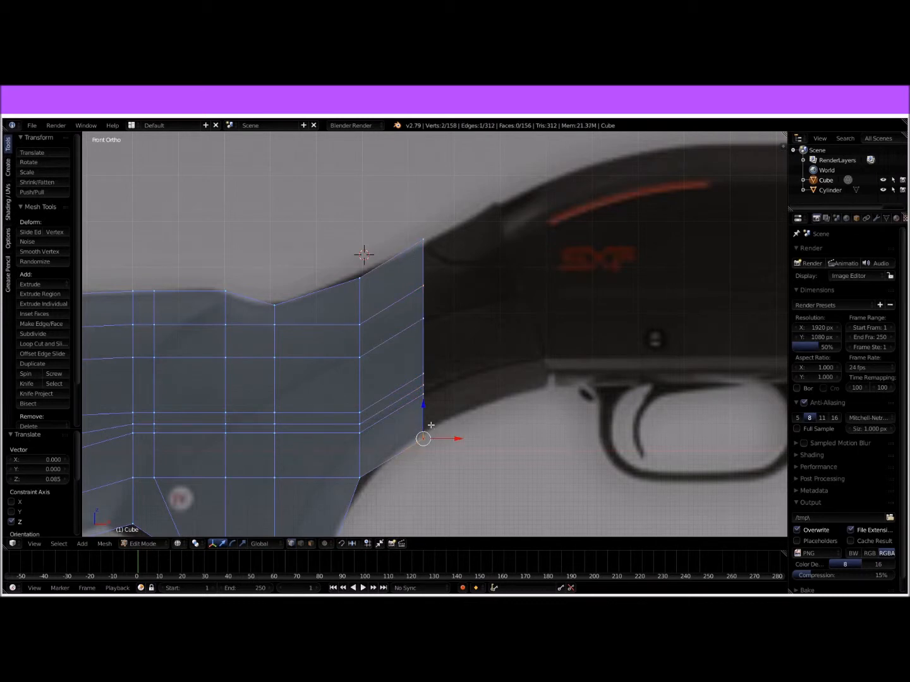
drag(422, 405, 424, 390)
shift+right_click(419, 248)
Step: Extrude the end faces further toward the receiver and raise them along Z to follow the neck's slope
drag(419, 206, 490, 453)
key(b)
key(e)
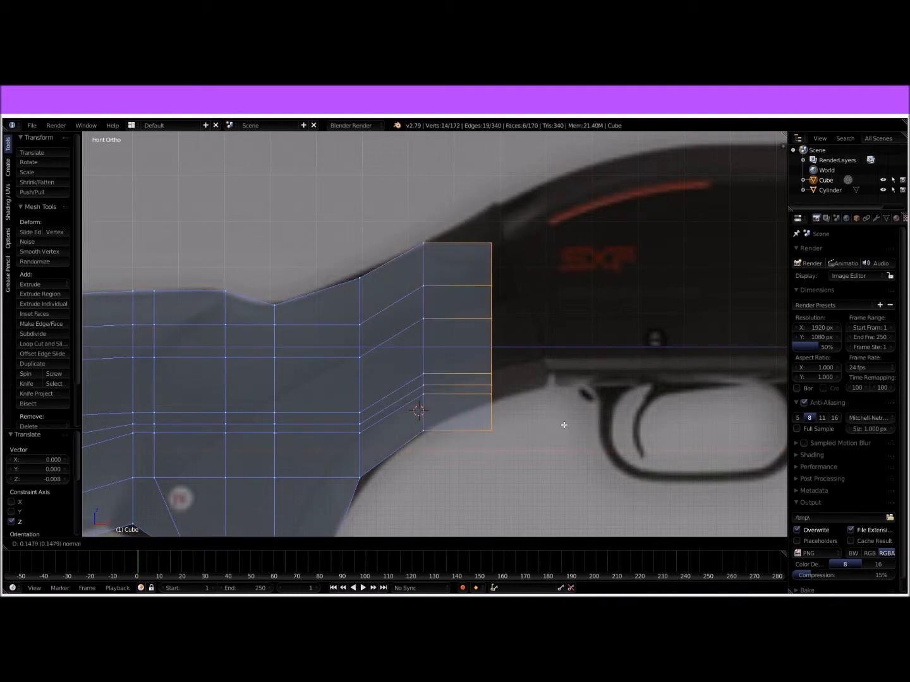
click(539, 358)
drag(493, 317, 499, 281)
Step: Try to move the neck's end vertices along X and undo it
right_click(493, 392)
key(b)
drag(488, 242, 528, 419)
key(g)
key(x)
click(537, 328)
key(ctrl+z)
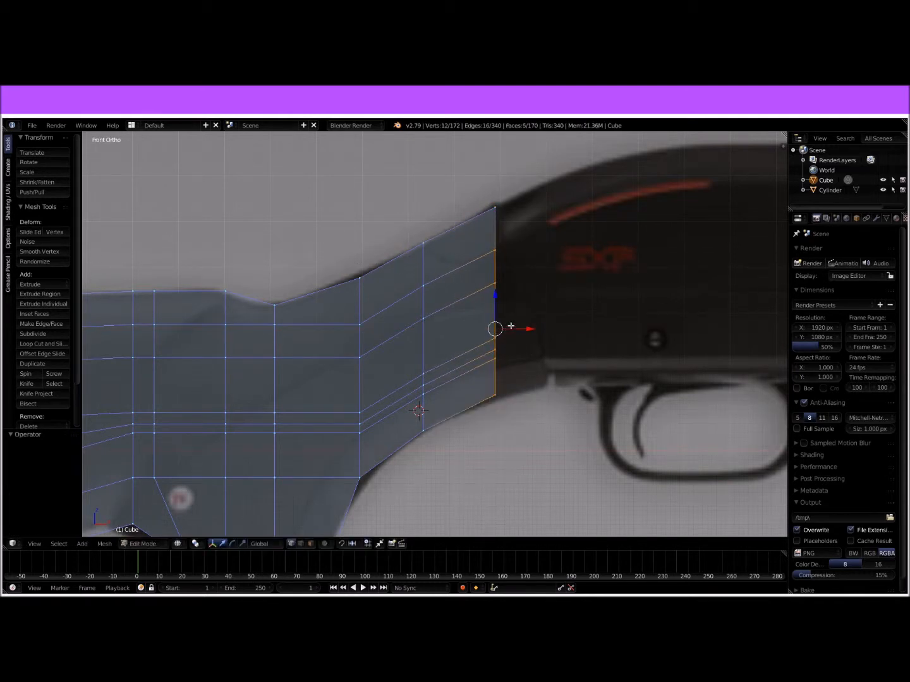
Step: Extrude the neck's end faces to the receiver edge and raise the lower four vertex pairs 0.024 along Z
key(e)
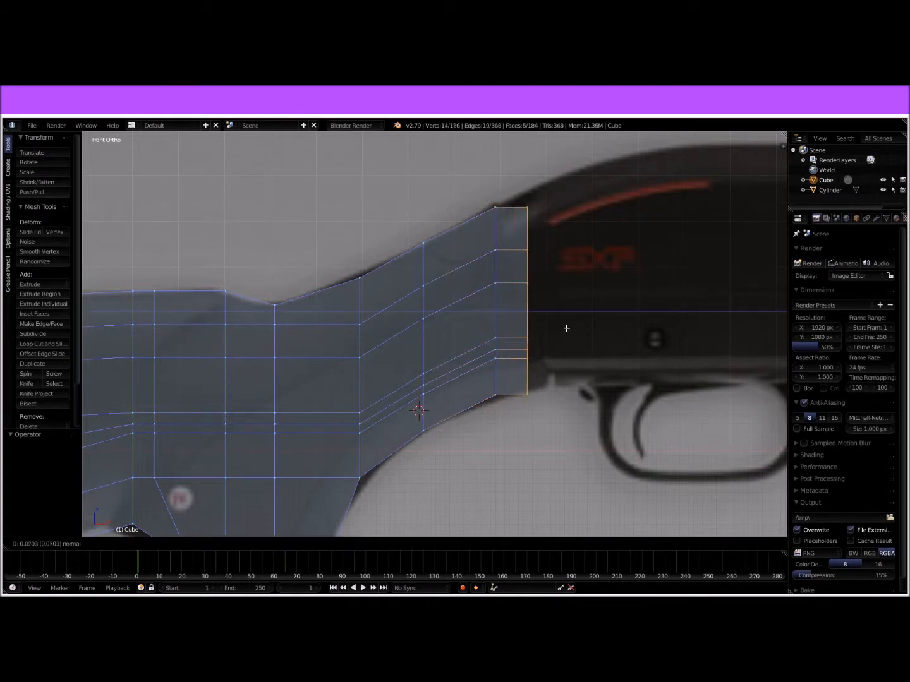
click(577, 324)
right_click(540, 388)
key(b)
drag(520, 316, 555, 415)
drag(541, 346, 539, 332)
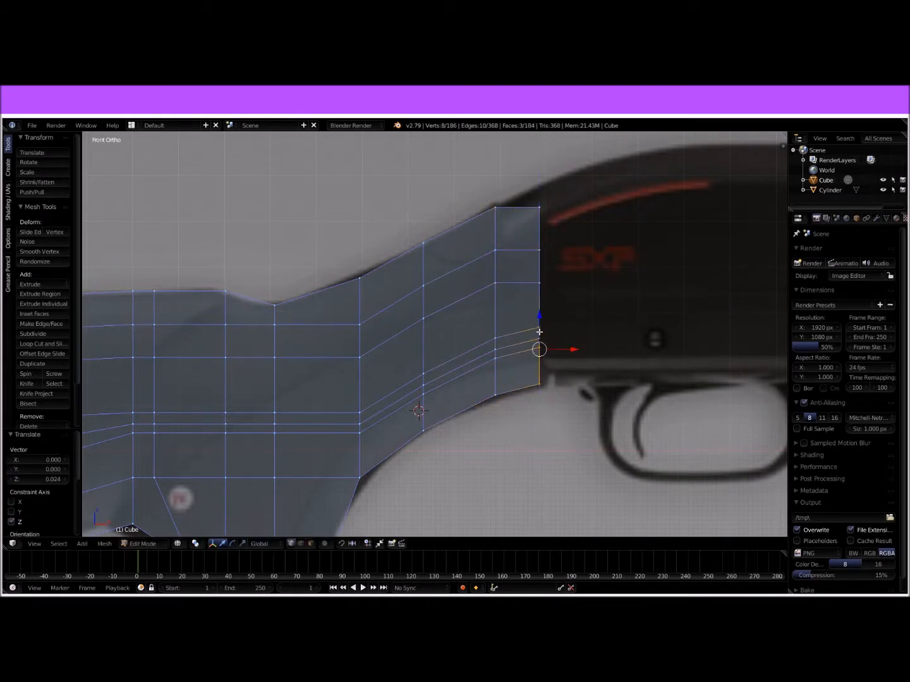
Step: Raise the top vertex pair of the neck's new end 0.042 along Z to meet the receiver's upper outline
right_click(534, 200)
key(b)
drag(532, 191, 535, 164)
scroll(568, 202, down, 3)
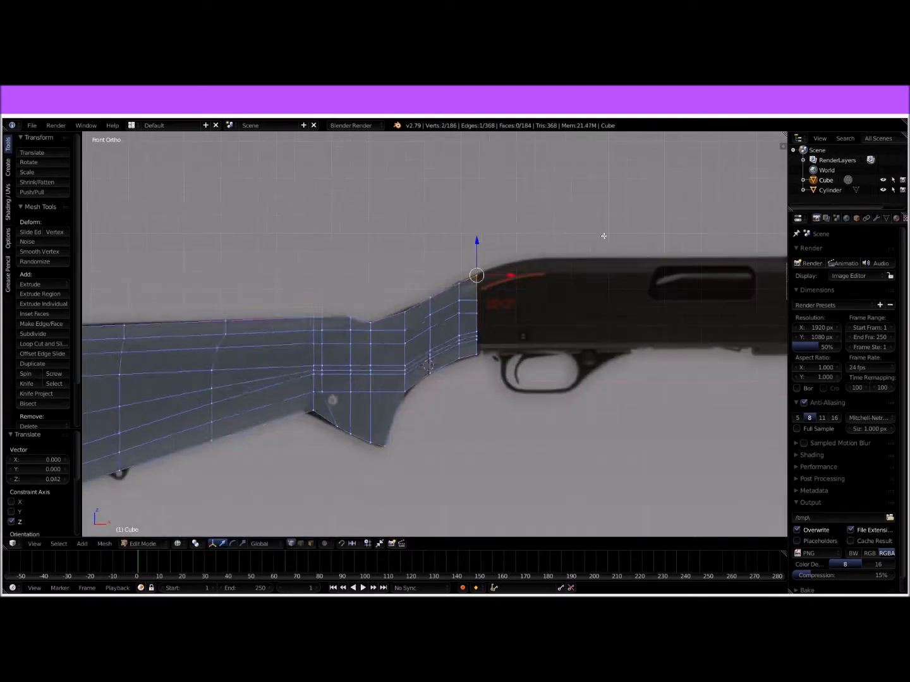
Step: Examine the stock in solid shading from several angles and compare the receiver area with the barrel and reference image in front view
key(Tab)
scroll(546, 354, down, 3)
mouse_move(496, 346)
shift+middle_down()
mouse_move(529, 322)
mouse_move(578, 348)
mouse_move(467, 329)
mouse_move(502, 353)
mouse_move(544, 339)
mouse_move(479, 337)
mouse_move(557, 342)
mouse_move(587, 331)
mouse_move(544, 331)
shift+middle_up()
key(z)
key(s)
key(x)
key(z)
key(y)
click(505, 327)
middle_drag(505, 327, 512, 334)
key(Tab)
middle_drag(572, 341, 365, 343)
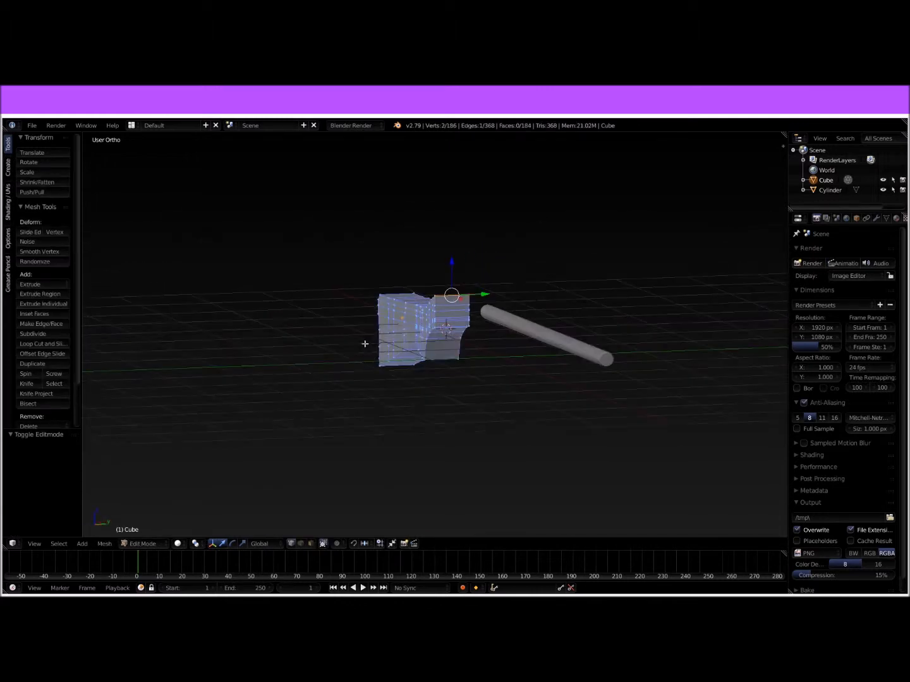
key(KP_1)
scroll(445, 338, up, 3)
shift+middle_drag(578, 302, 329, 391)
scroll(433, 379, up, 3)
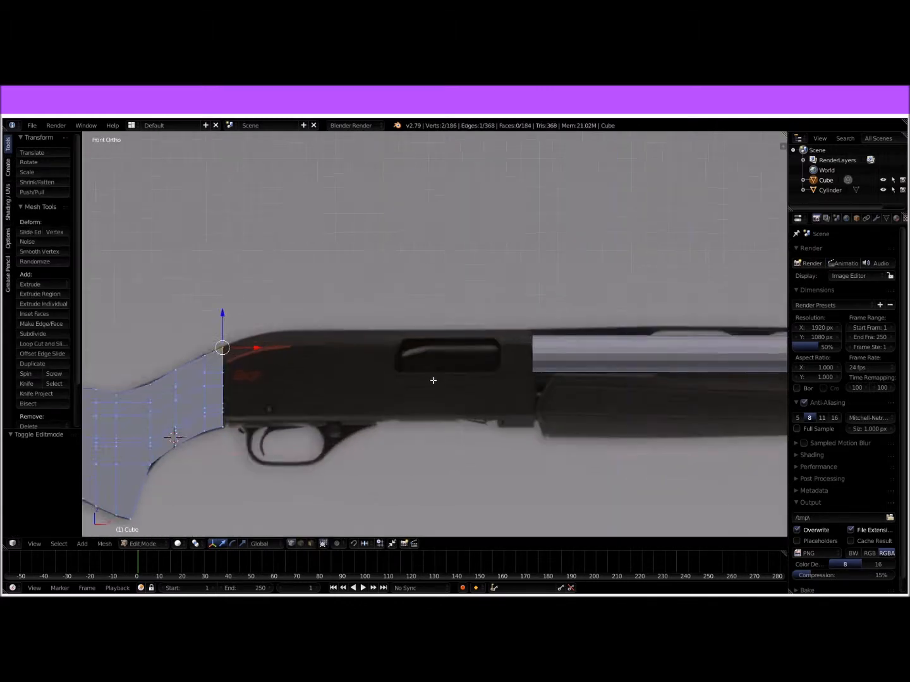
shift+middle_drag(487, 362, 577, 275)
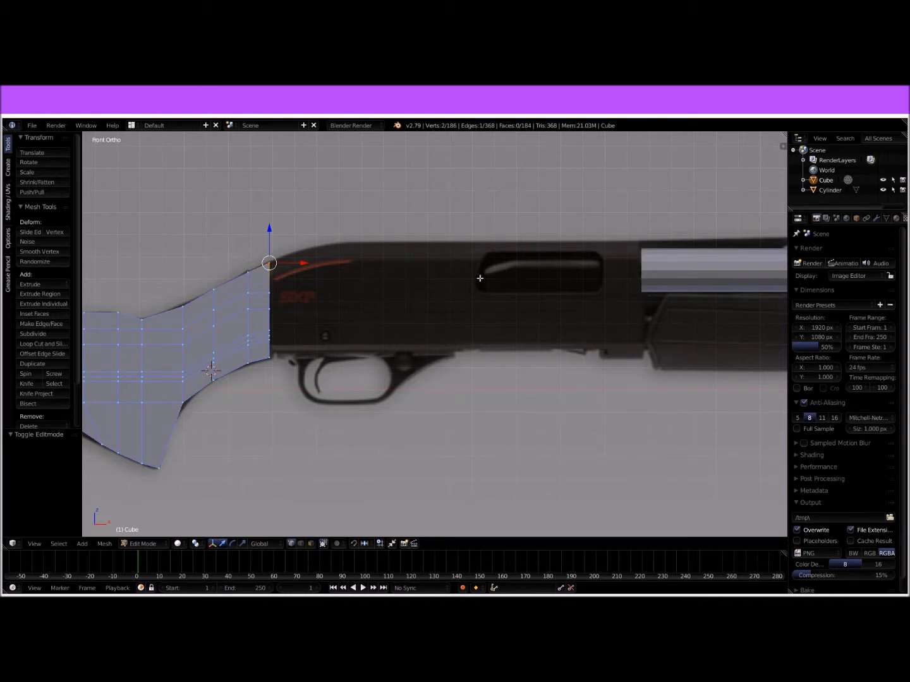
shift+middle_drag(549, 300, 420, 311)
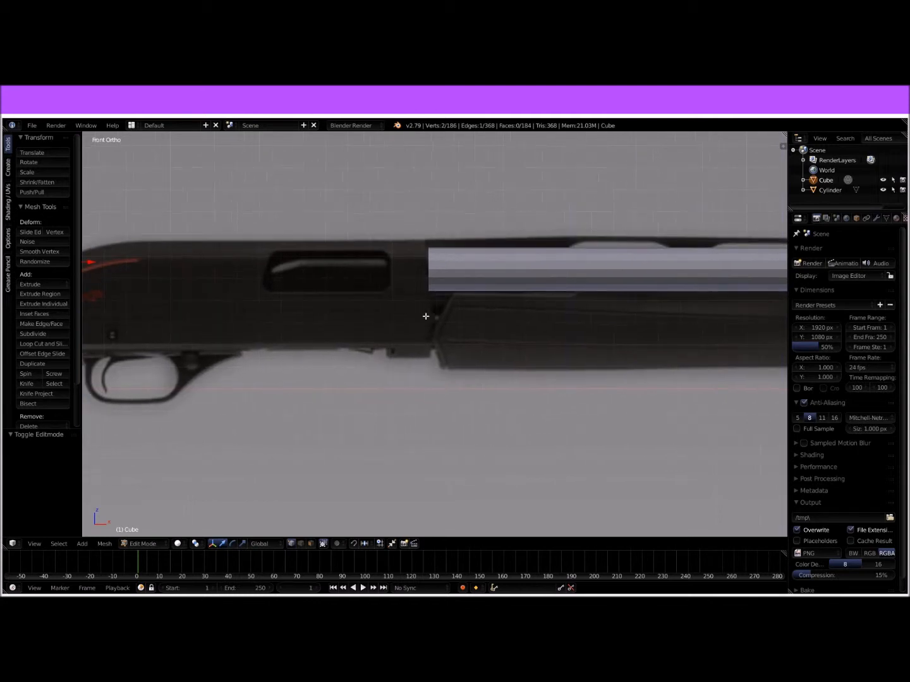
scroll(370, 321, down, 3)
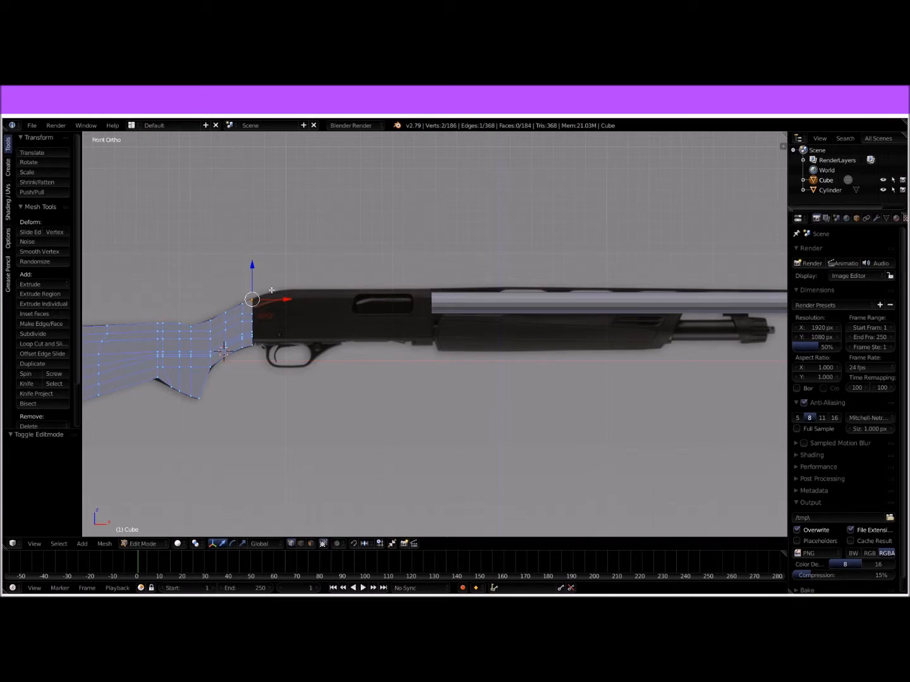
shift+middle_drag(323, 307, 465, 417)
scroll(381, 322, up, 6)
scroll(246, 343, down, 2)
Step: Select all end faces of the neck and extrude them 0.317 into the receiver, up to where its top outline levels off
key(b)
mouse_move(244, 300)
mouse_down()
mouse_move(305, 439)
mouse_move(230, 326)
mouse_move(237, 286)
mouse_up()
key(b)
shift+middle_drag(442, 383, 392, 338)
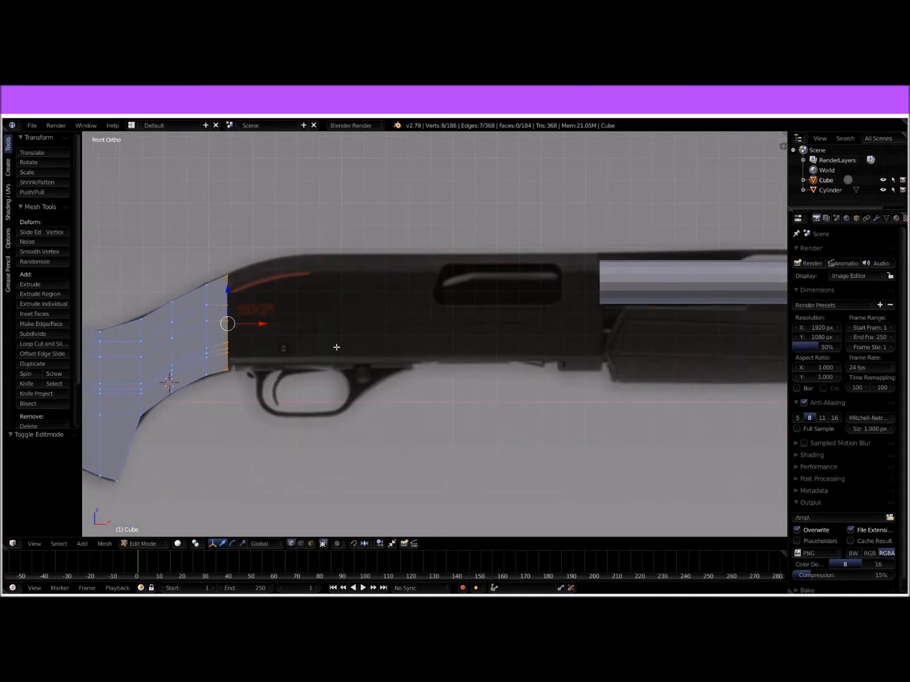
key(b)
drag(221, 250, 295, 402)
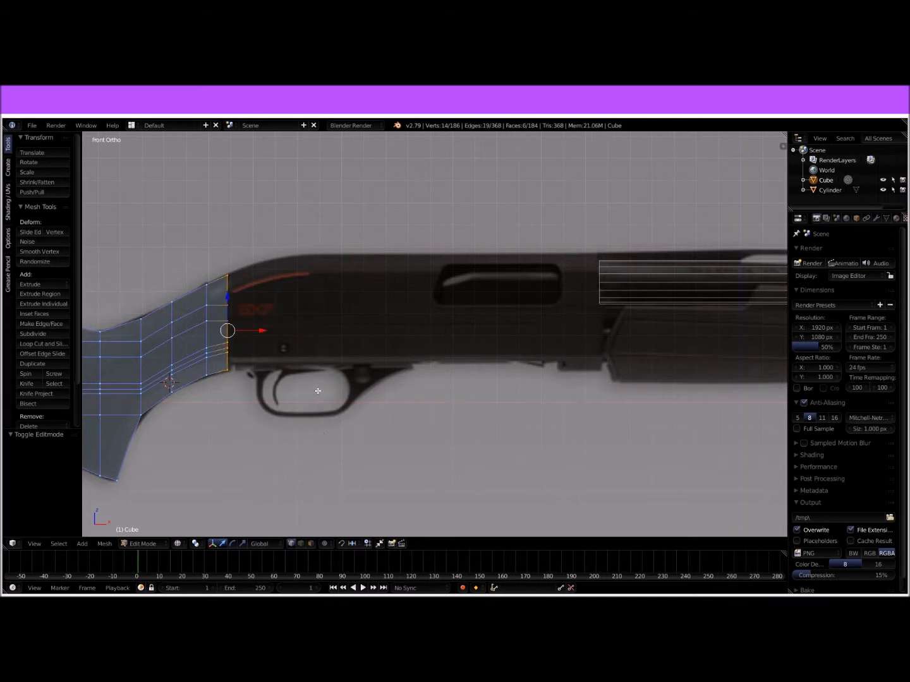
key(e)
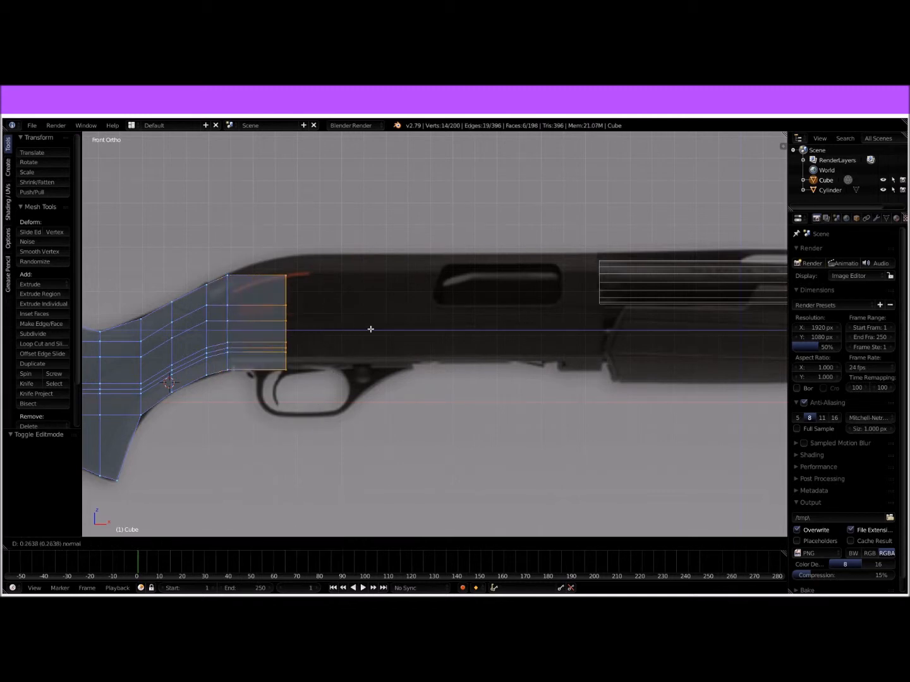
click(374, 319)
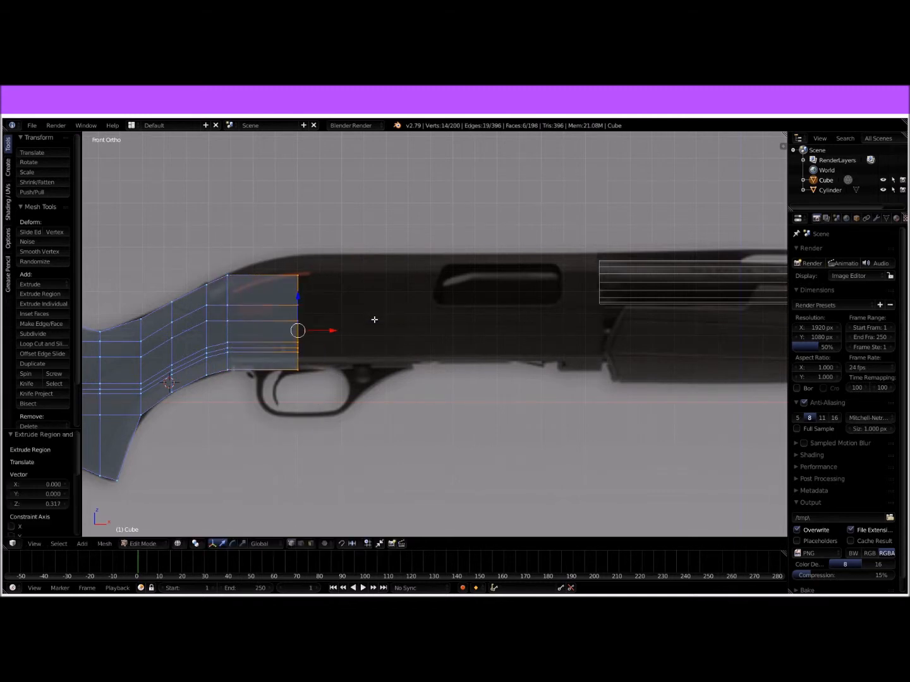
Step: Raise the top vertex pair of the new end 0.084 along Z, and the whole end 0.013 to match the receiver's outline
right_click(297, 274)
key(g)
key(z)
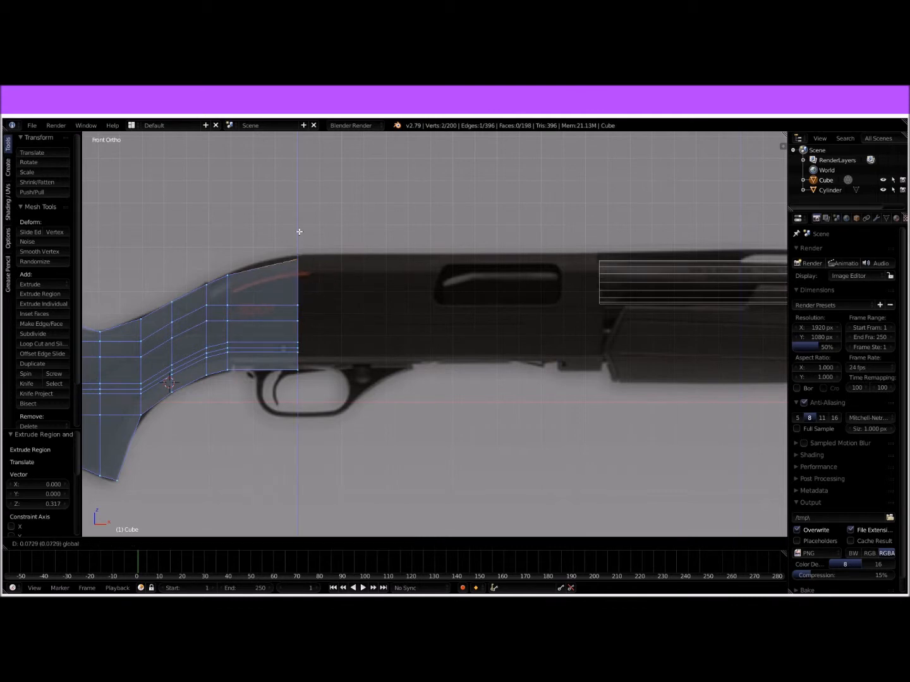
click(290, 230)
key(b)
drag(284, 231, 344, 379)
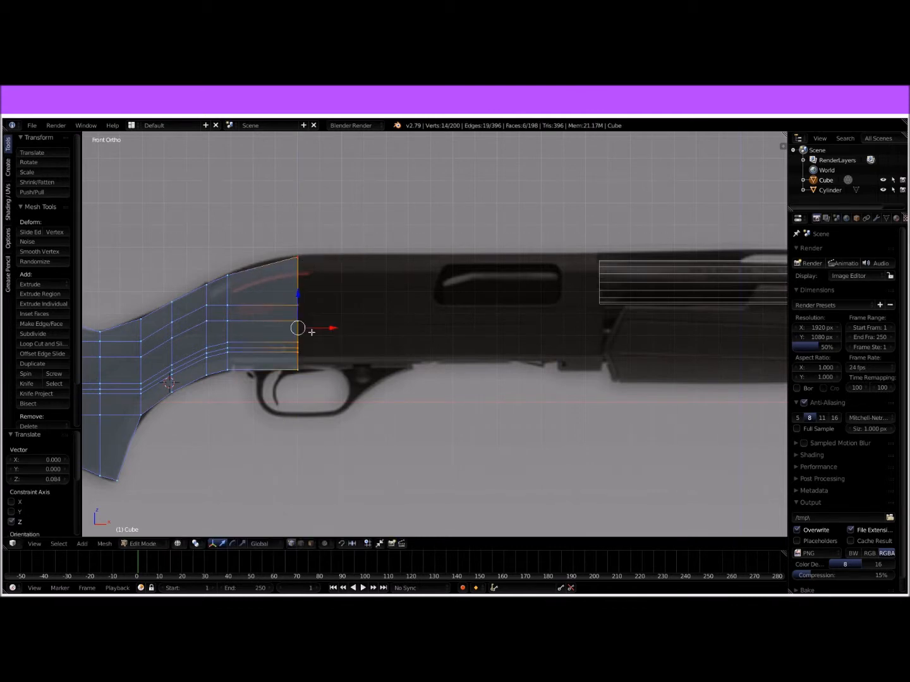
key(g)
key(z)
click(299, 295)
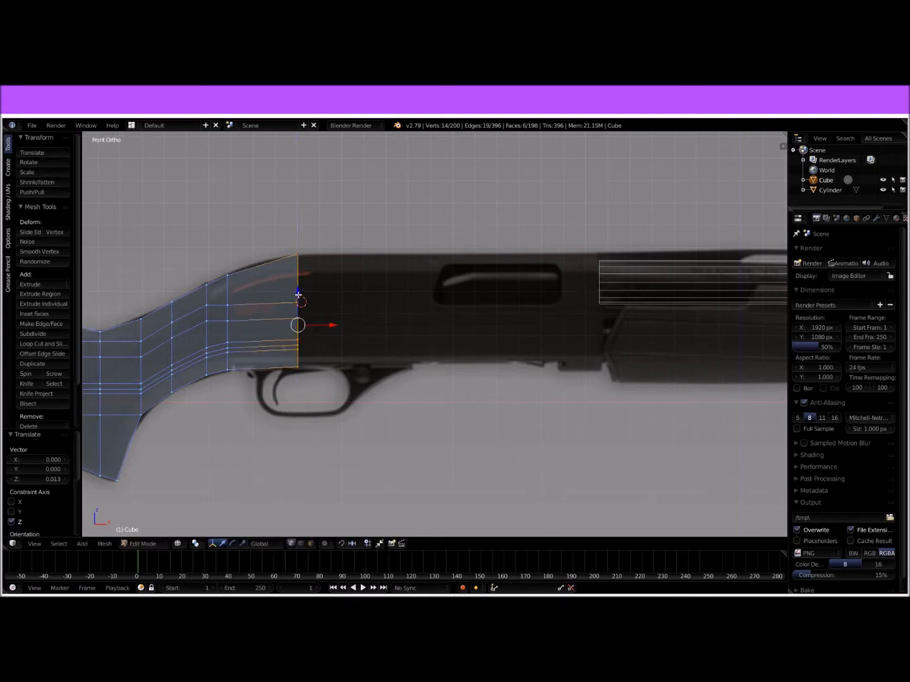
Step: Extrude the receiver's end faces forward in three segments of 0.603, 0.594 and 0.163, reaching just past the rear of the barrel
key(e)
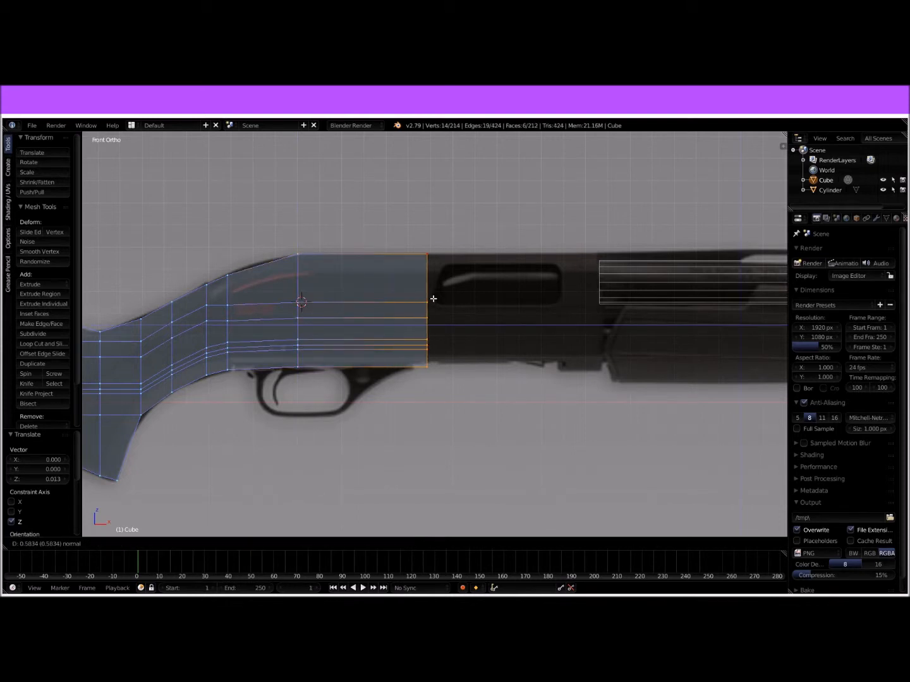
click(438, 297)
key(e)
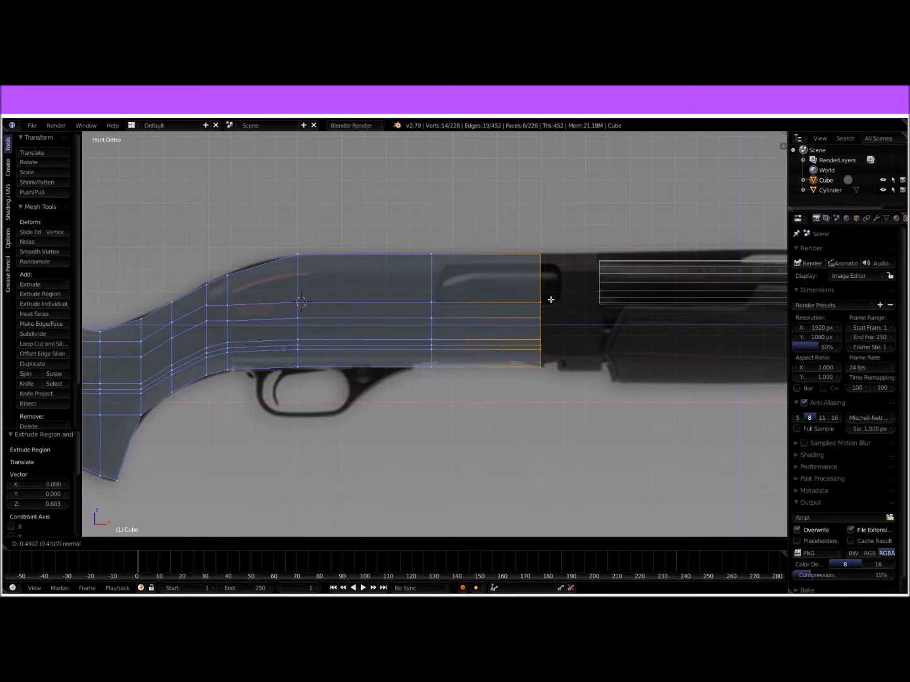
click(569, 294)
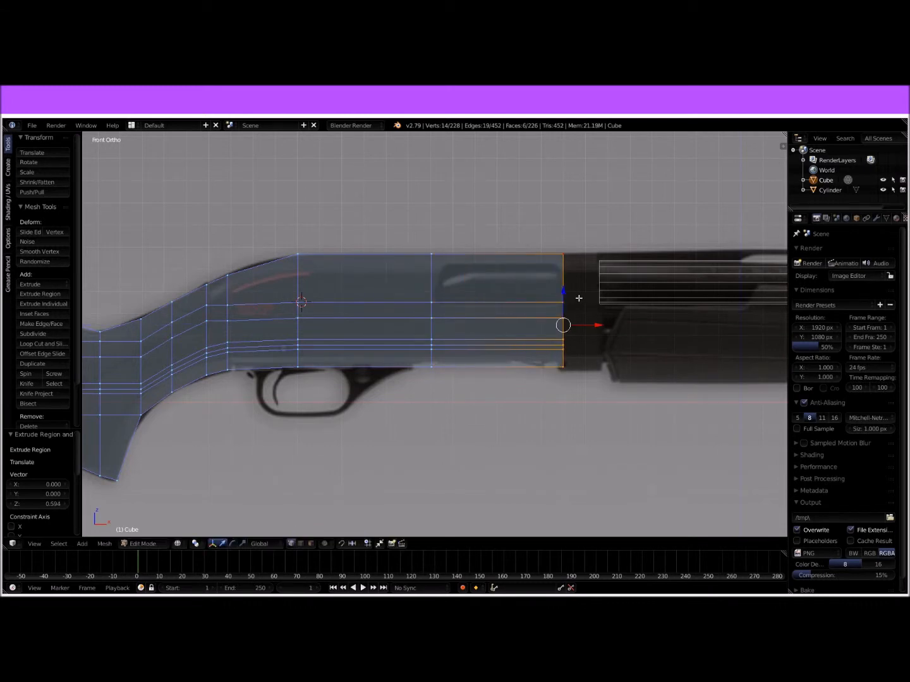
key(e)
click(614, 294)
shift+middle_drag(618, 324, 552, 298)
shift+middle_drag(463, 301, 604, 284)
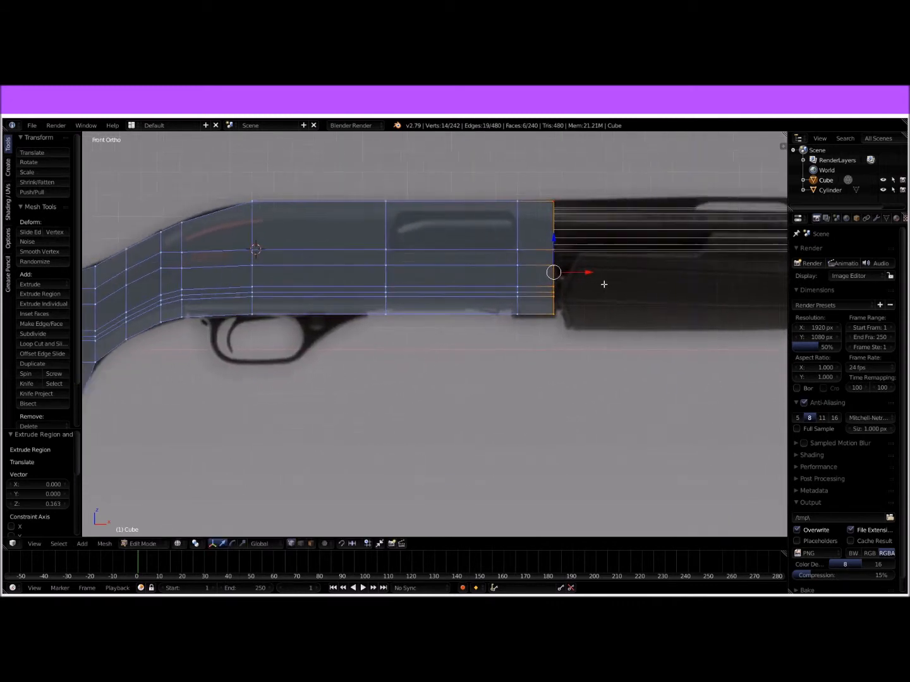
Step: Add two evenly spaced loop cuts to the receiver section above the rear of the trigger guard
right_click(252, 315)
scroll(254, 314, up, 5)
shift+middle_drag(293, 286, 700, 343)
shift+middle_drag(457, 388, 549, 356)
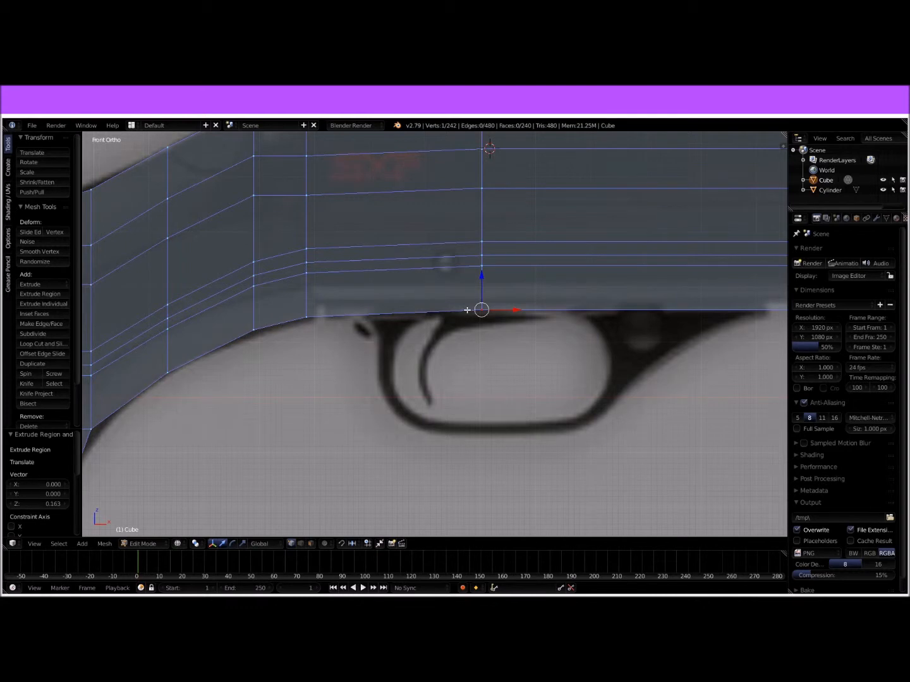
shift+middle_drag(558, 319, 308, 305)
shift+middle_drag(372, 311, 456, 302)
key(ctrl+r)
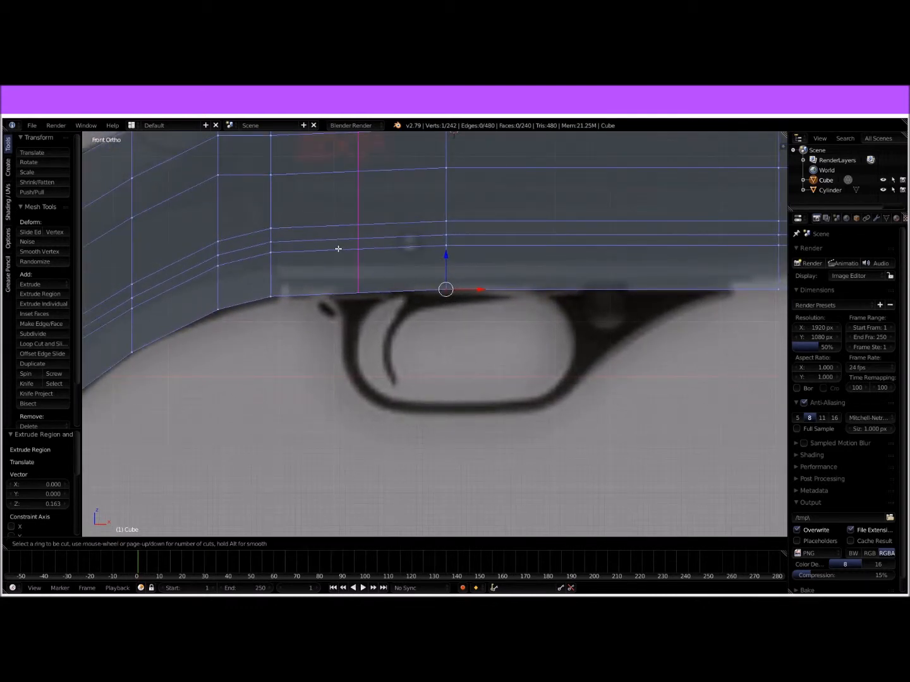
key(2)
click(338, 247)
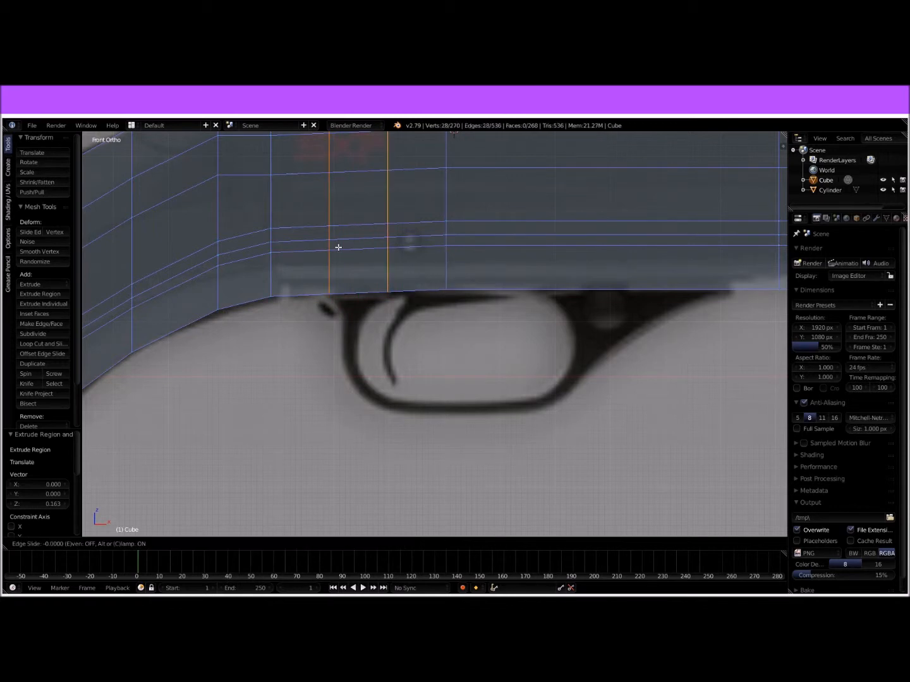
right_click(338, 247)
Step: Add two single loop cuts in the next receiver section, positioned at the rear and front edges of the trigger guard's front mount
ctrl+scroll(545, 285, down, 5)
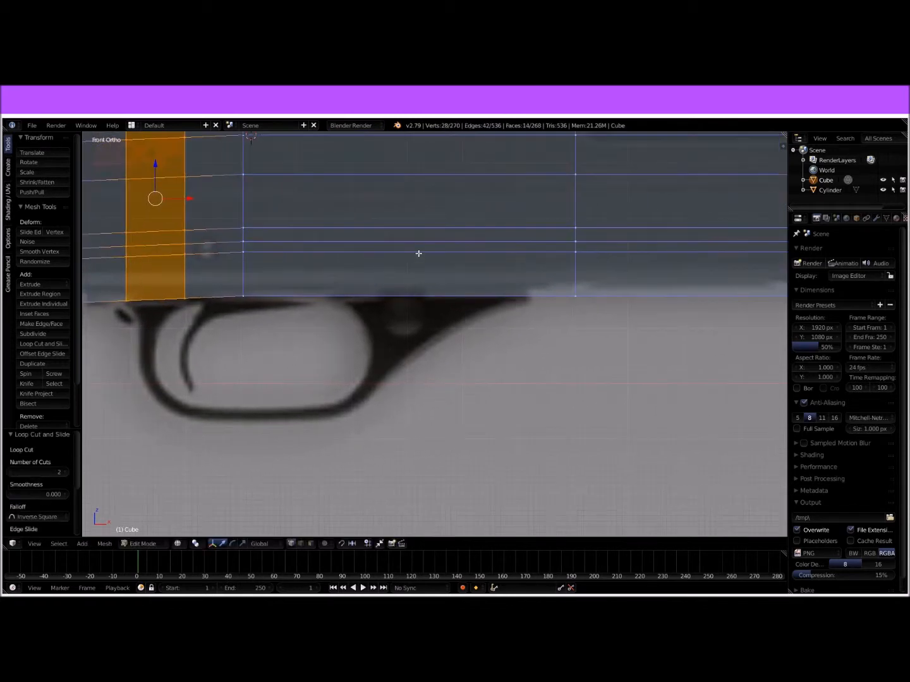
key(ctrl+r)
click(415, 241)
click(355, 243)
key(ctrl+r)
click(524, 228)
click(527, 227)
Step: Extrude the receiver's bottom face between the two front mount cuts 0.099 downward
right_click(357, 297)
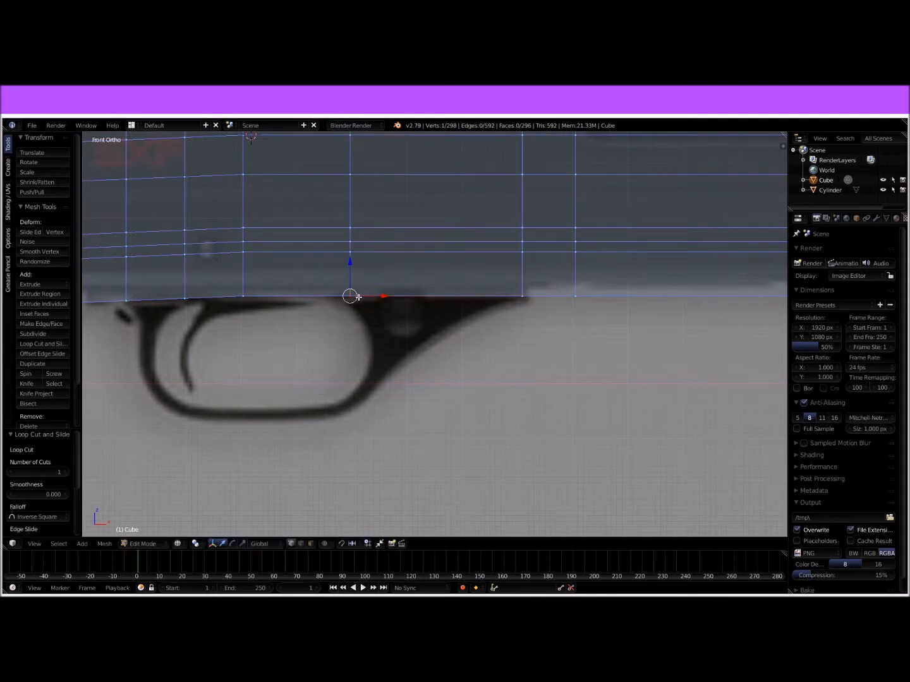
drag(334, 288, 534, 341)
key(e)
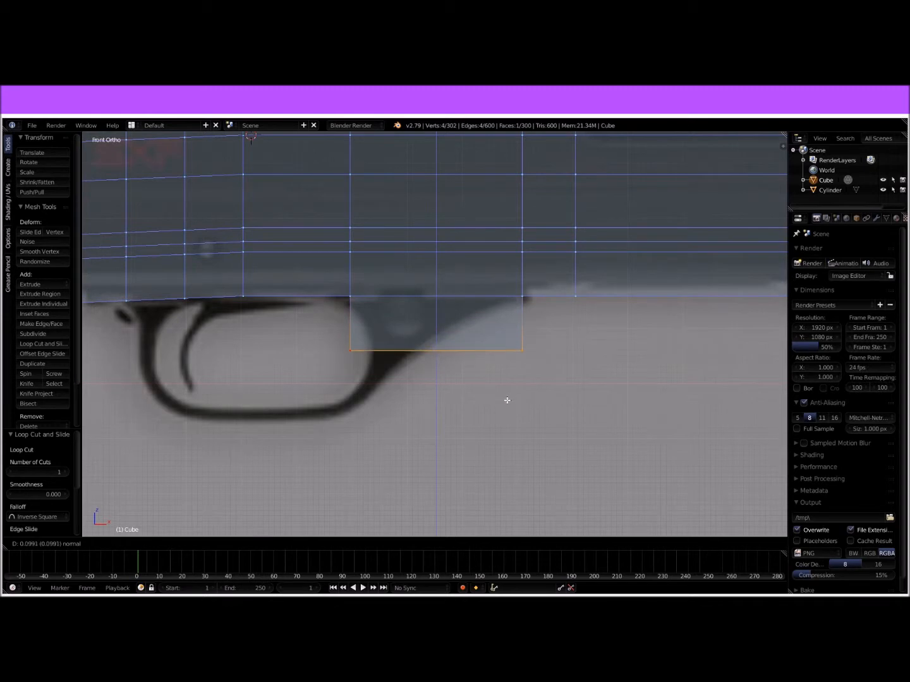
click(505, 400)
Step: Taper the front mount by moving its lower front vertex pair -0.182 and its lower rear pair 0.045 along X
right_click(522, 351)
key(g)
key(x)
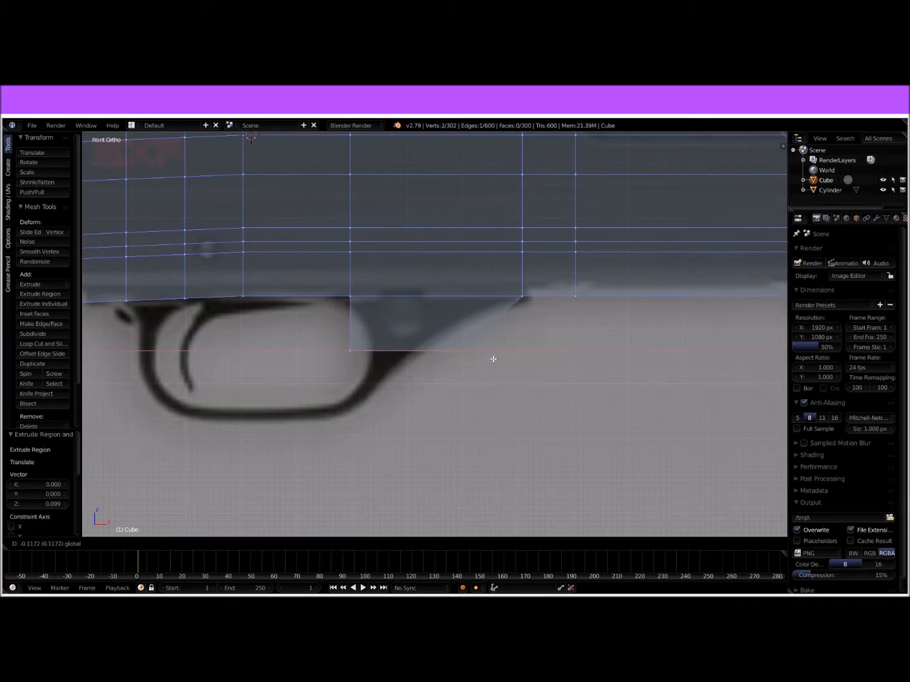
click(462, 359)
right_click(351, 351)
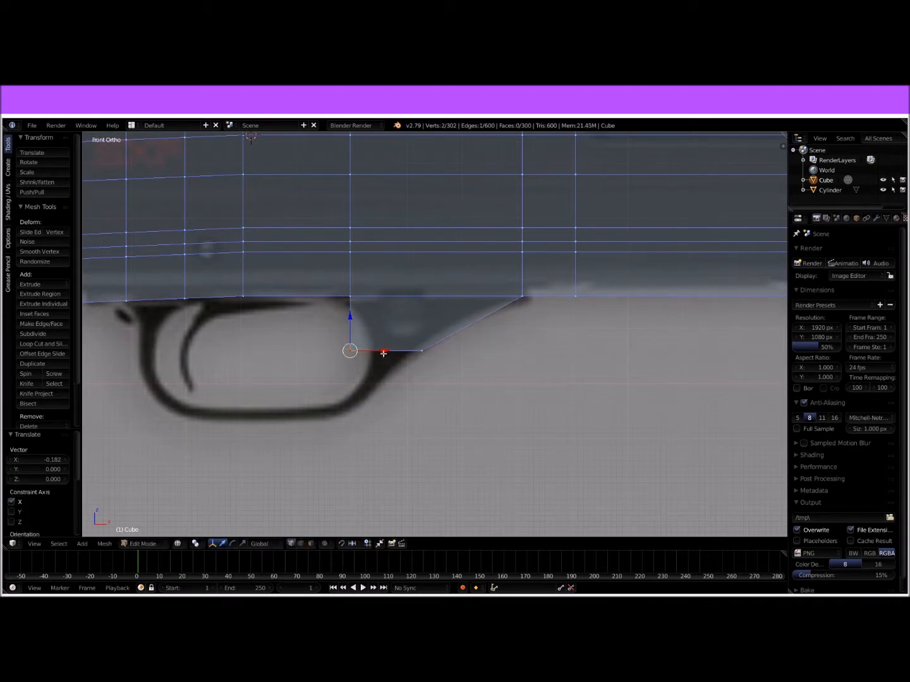
drag(383, 353, 407, 353)
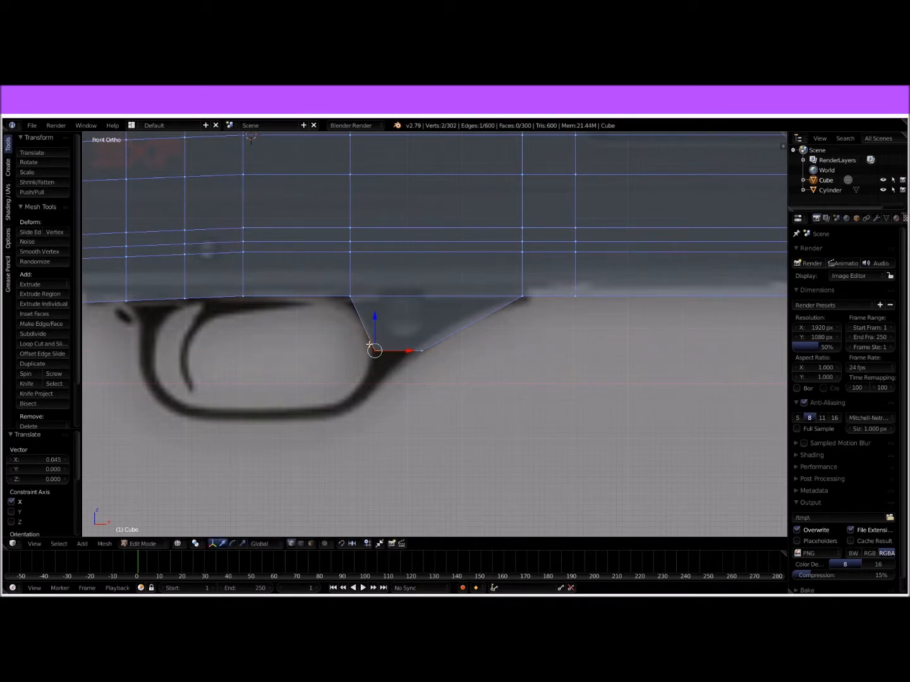
Step: Extrude the bottom face between the two loop cuts at the rear of the trigger guard 0.049 downward
shift+middle_drag(361, 352, 541, 309)
right_click(305, 256)
key(b)
drag(297, 247, 386, 285)
key(e)
click(376, 312)
Step: Narrow the rear mount by moving its lower front and rear vertex pairs inward along X, the rear pair by 0.017
right_click(370, 278)
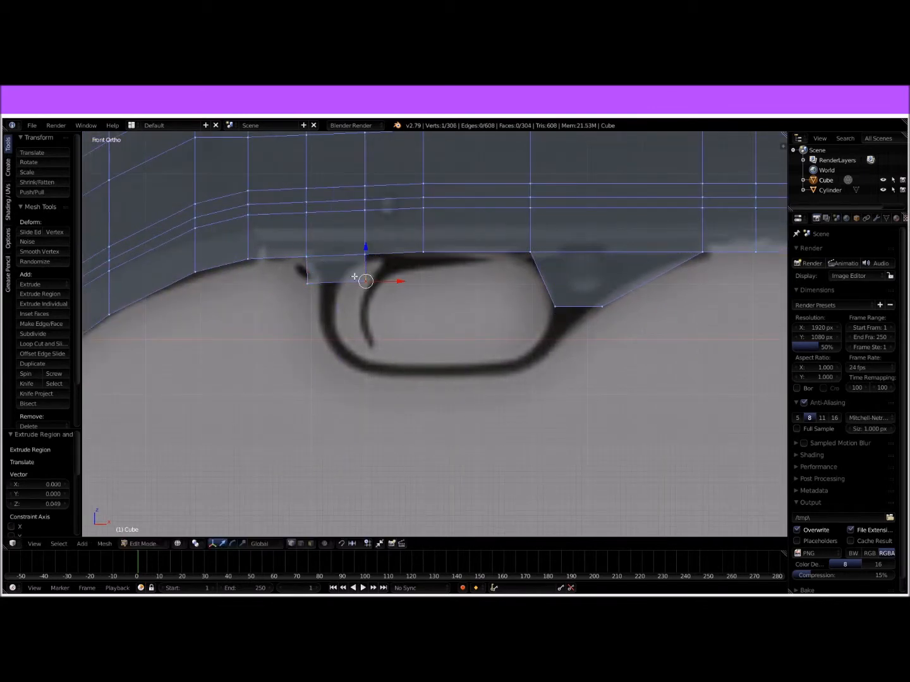
drag(393, 281, 371, 281)
right_click(308, 281)
Step: Extrude the rear mount's lower face 0.106 down along the trigger guard's rear strut
key(b)
drag(300, 281, 378, 298)
key(b)
key(e)
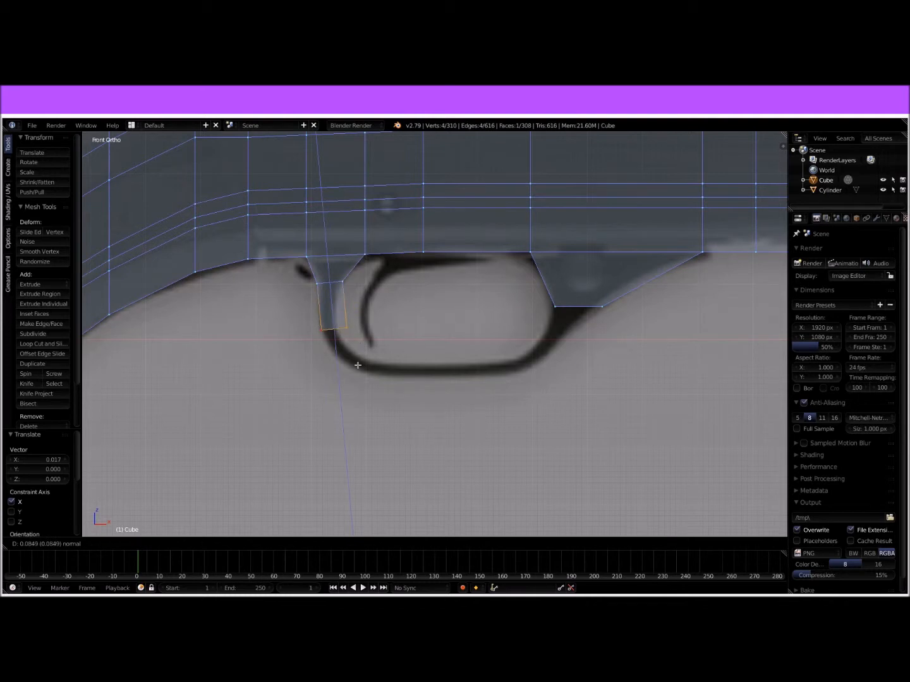
click(355, 371)
Step: Scale the strut's end face by 0.475 along X and rotate it about -22° to follow the guard's bend
key(s)
key(x)
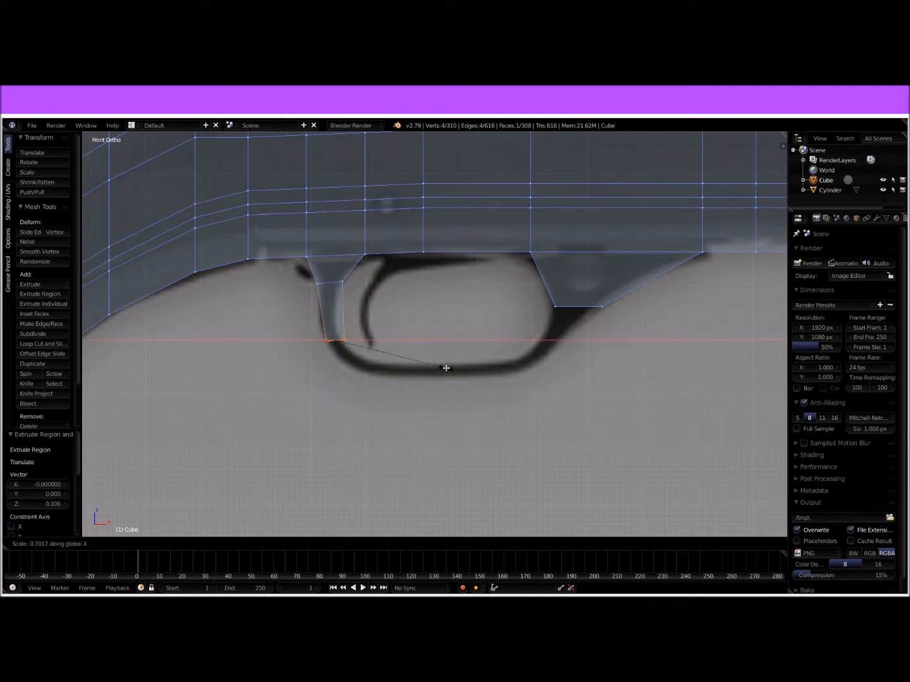
click(409, 365)
key(r)
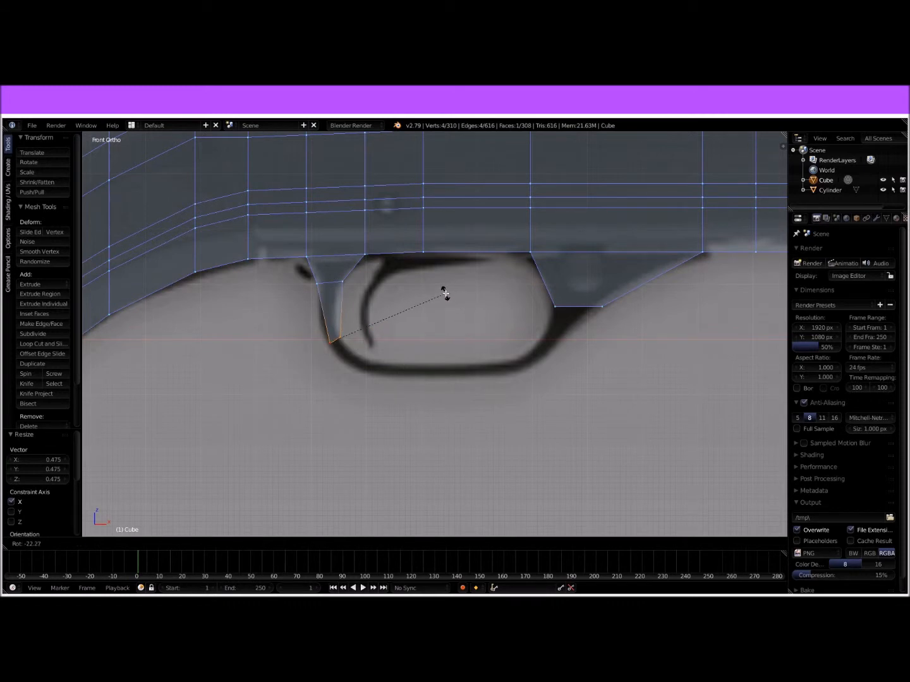
click(445, 295)
Step: Extrude the strut's end around the guard's lower rear corner, rotating the new face -45.8° and shifting it 0.014 along X
key(e)
click(482, 341)
key(r)
click(406, 290)
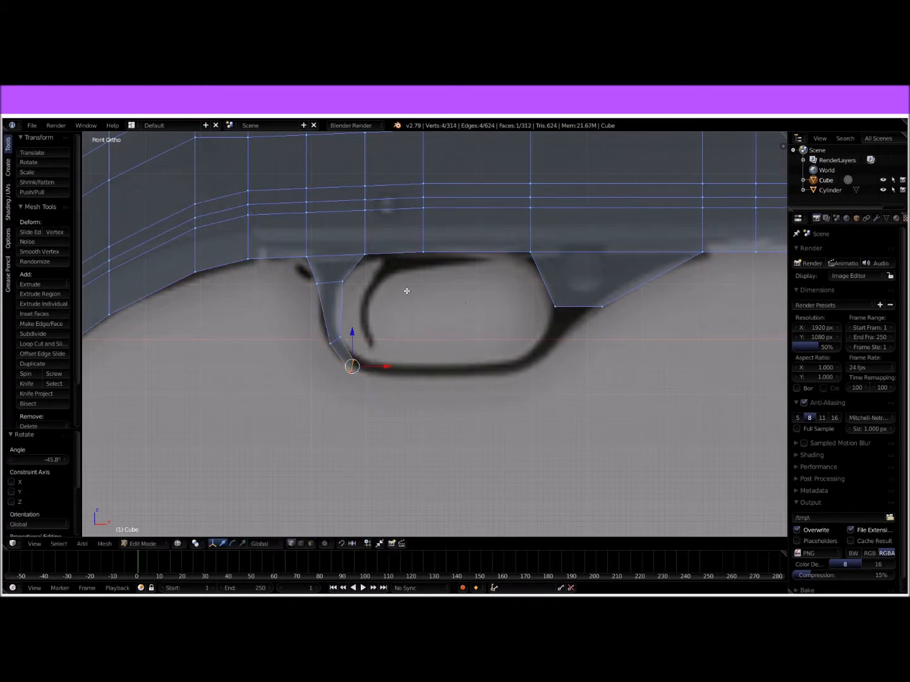
key(g)
key(x)
click(395, 358)
Step: Rotate the guard's end face toward the bottom bar and extrude it 0.070 forward
middle_drag(466, 359, 360, 363)
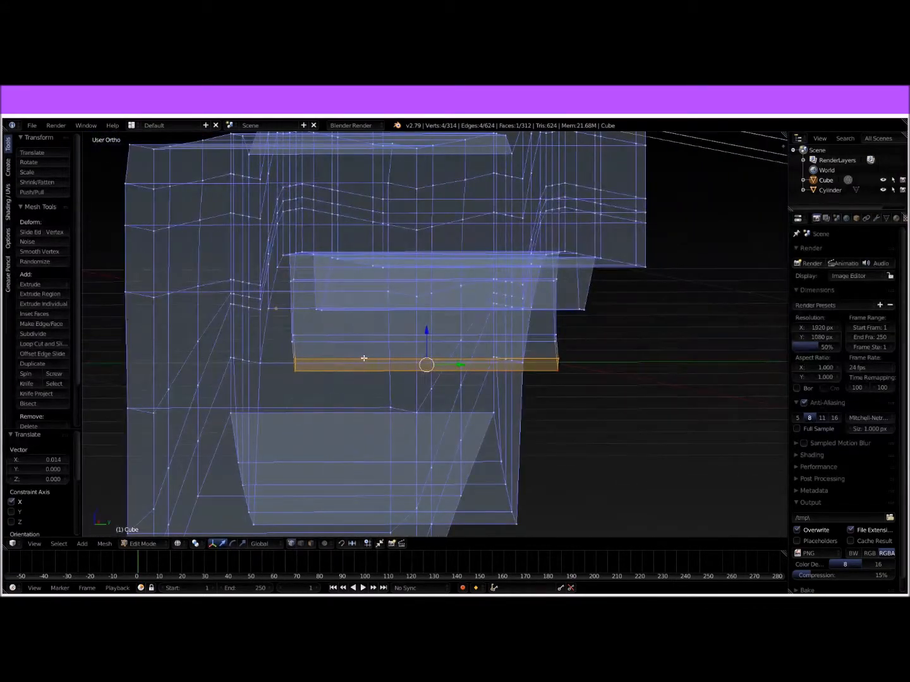
key(KP_1)
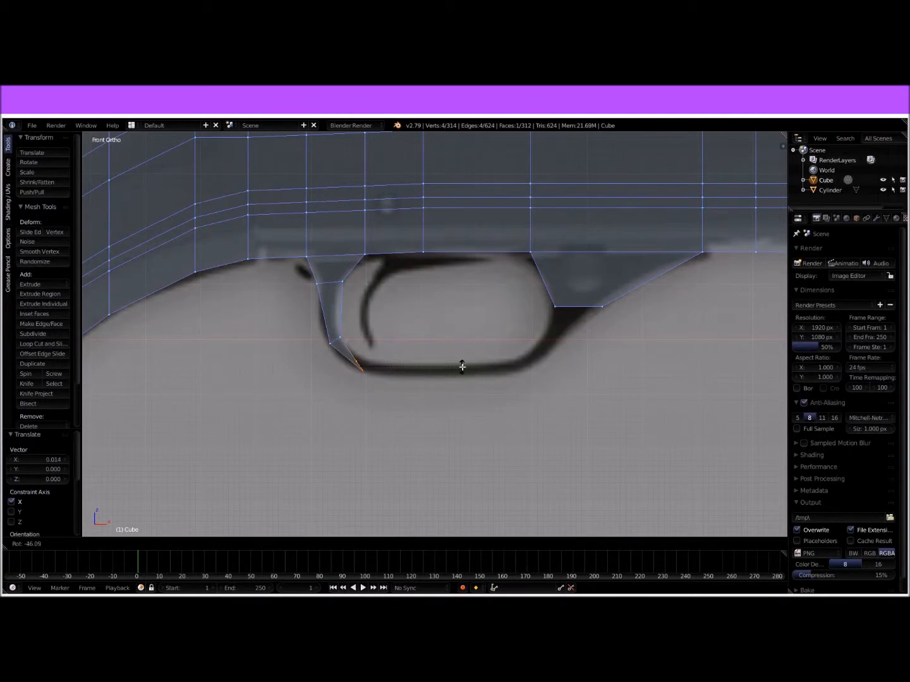
key(e)
click(497, 366)
key(r)
key(x)
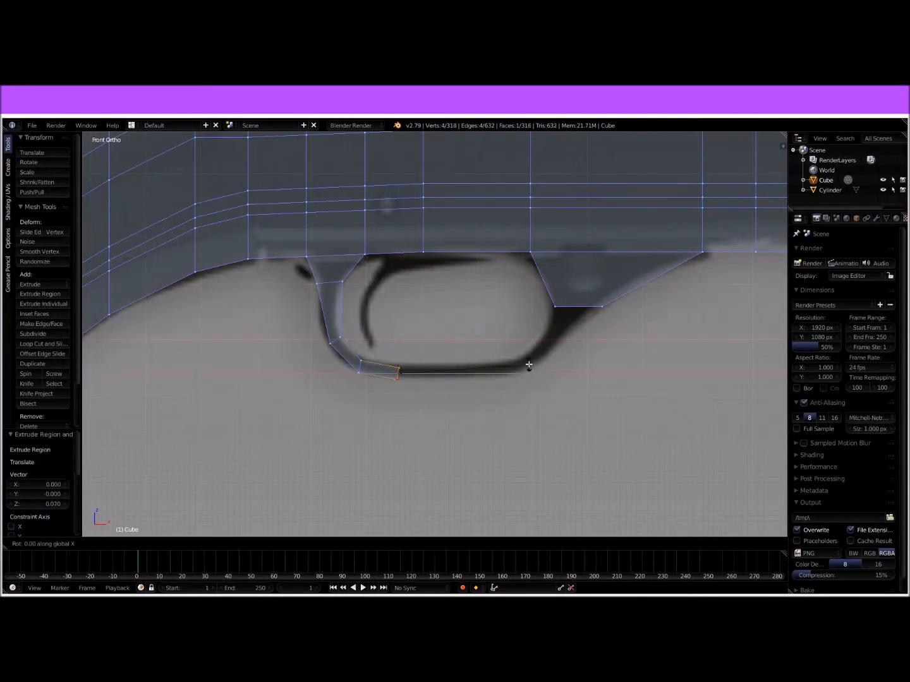
right_click(511, 349)
Step: Rotate the guard's end face -16.9° about Y and shift it 0.011 along X to align with the bottom bar
middle_drag(511, 349, 476, 368)
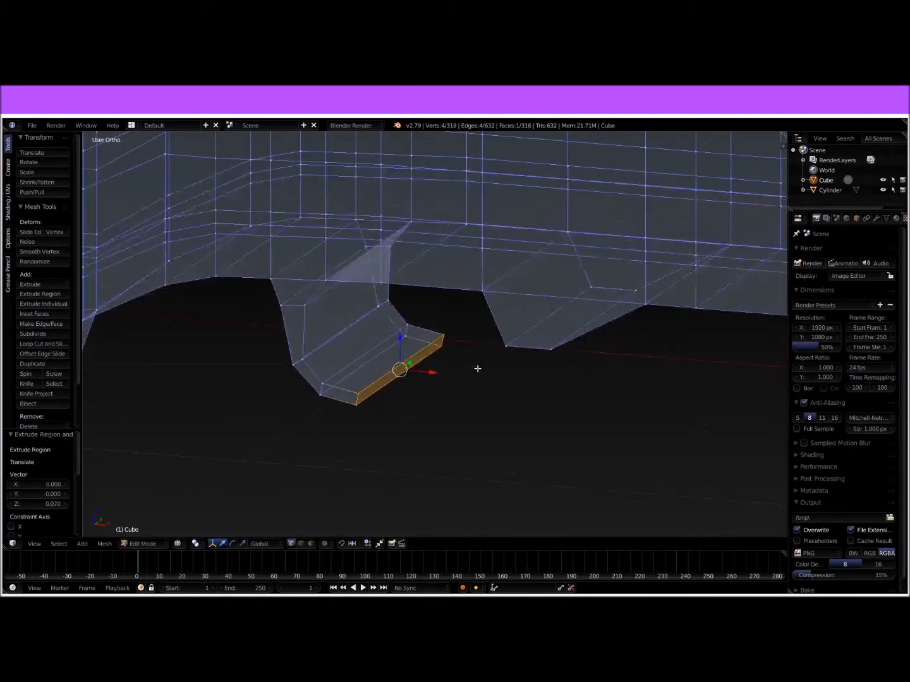
key(r)
key(z)
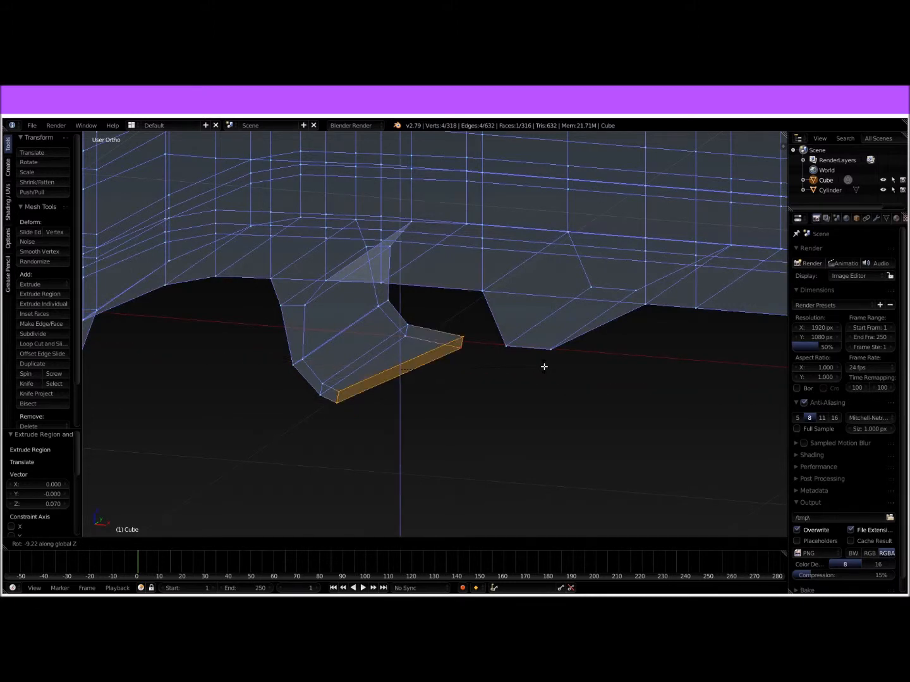
key(y)
click(526, 353)
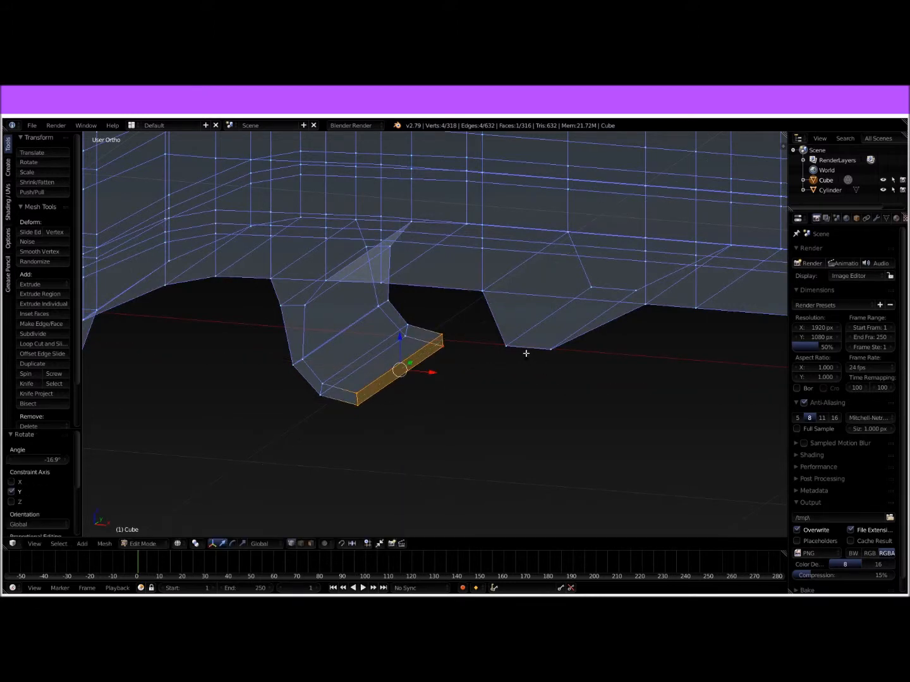
key(KP_1)
scroll(518, 358, up, 2)
drag(358, 382, 367, 377)
Step: Extrude the guard's end face forward along the bottom bar, lower it 0.014 and rotate it about Y toward the front bend
key(e)
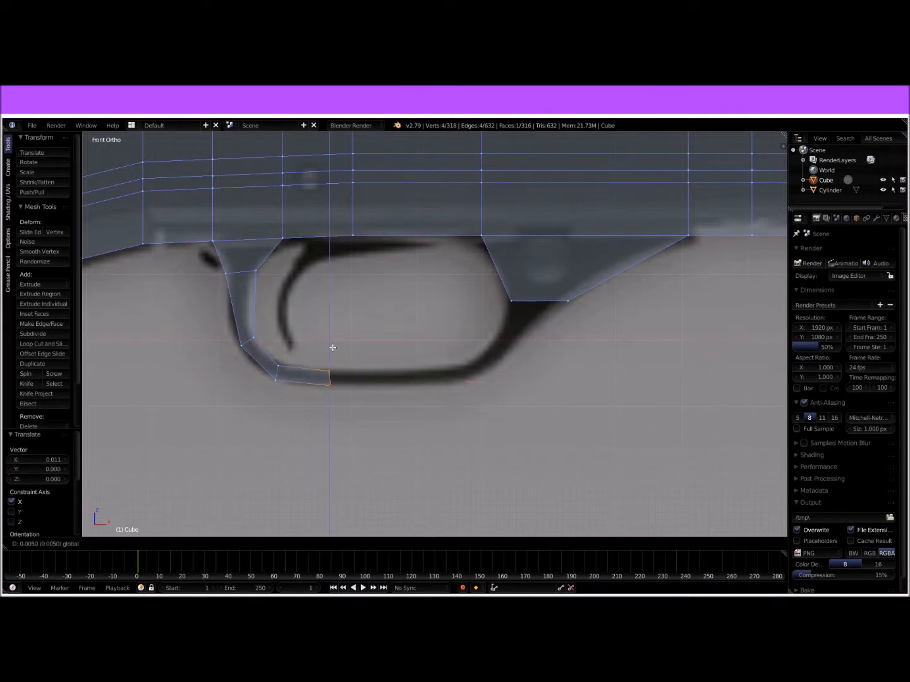
click(475, 341)
drag(461, 331, 463, 342)
key(r)
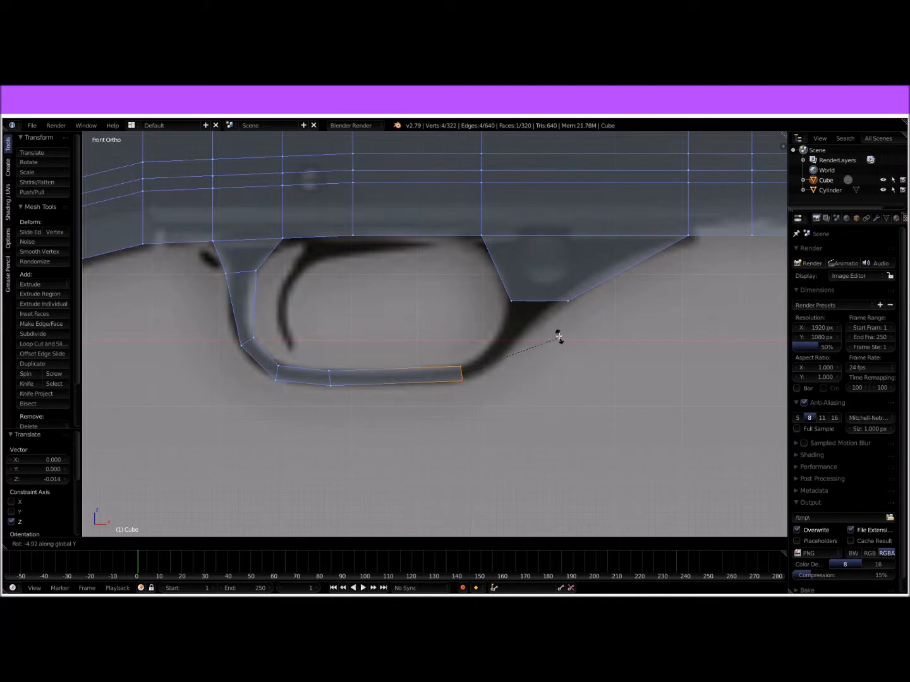
click(542, 329)
Step: Extrude the end 0.109 around the guard's front bend, rotate it -44° about Y and reposition it along the reference outline
key(e)
click(605, 305)
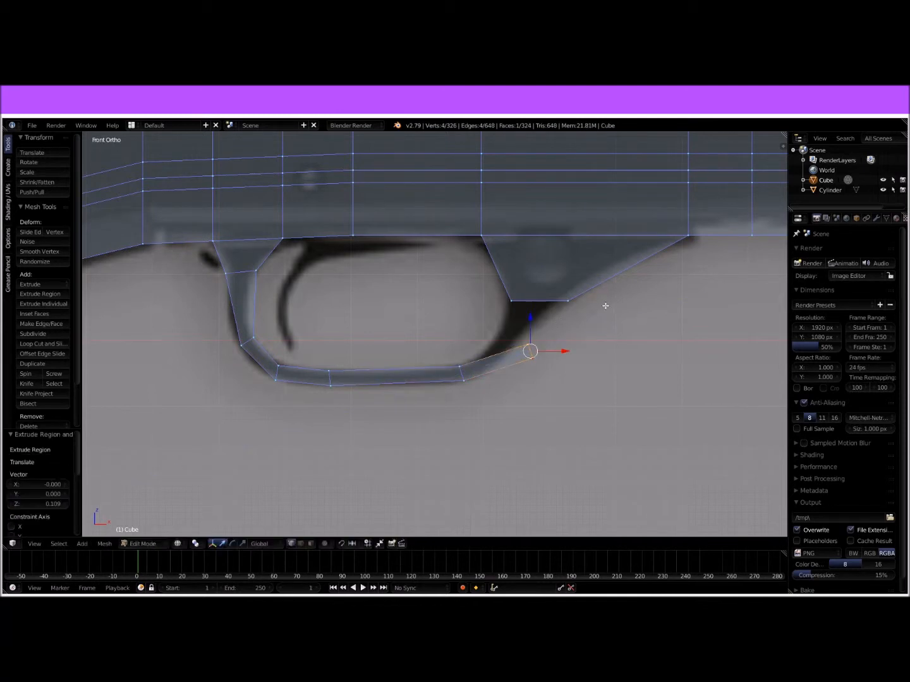
drag(565, 353, 536, 351)
key(r)
key(z)
key(y)
click(539, 303)
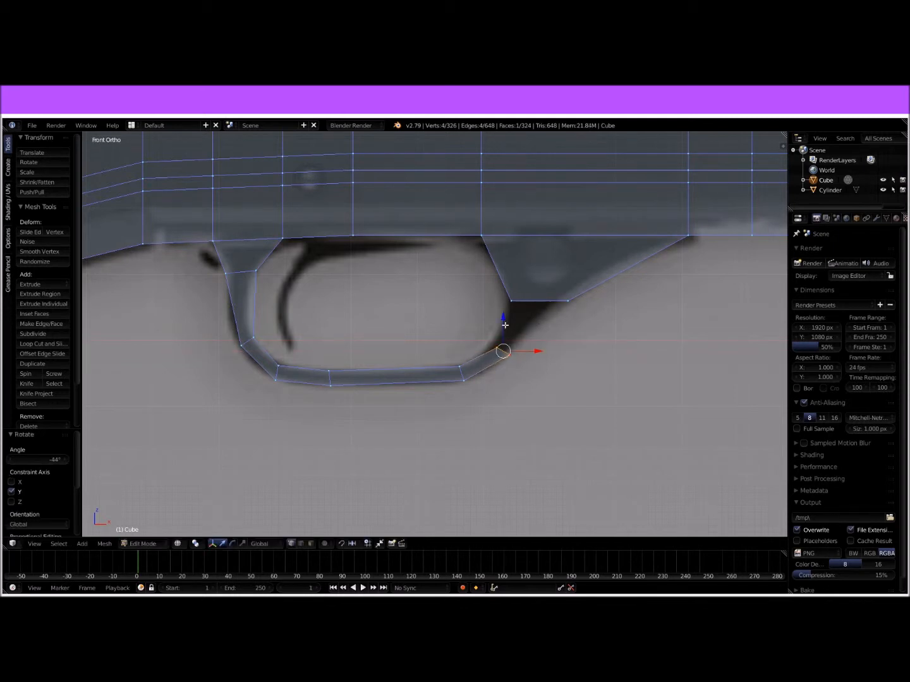
drag(504, 325, 536, 334)
Step: Fill the inner face and one side face between the guard's front end and the front mount's lower edges
scroll(543, 333, up, 5)
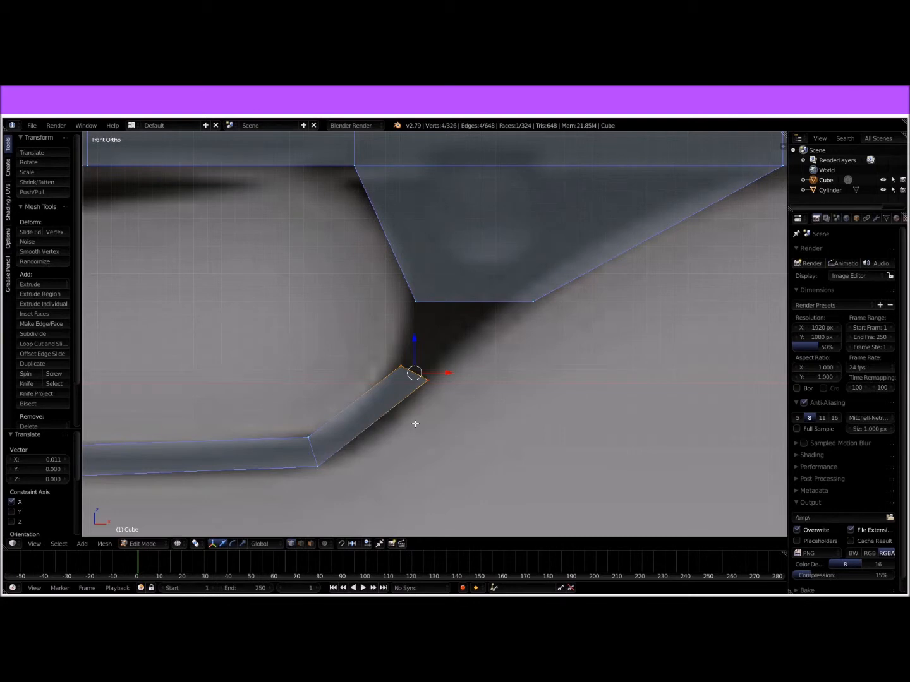
middle_drag(405, 417, 426, 424)
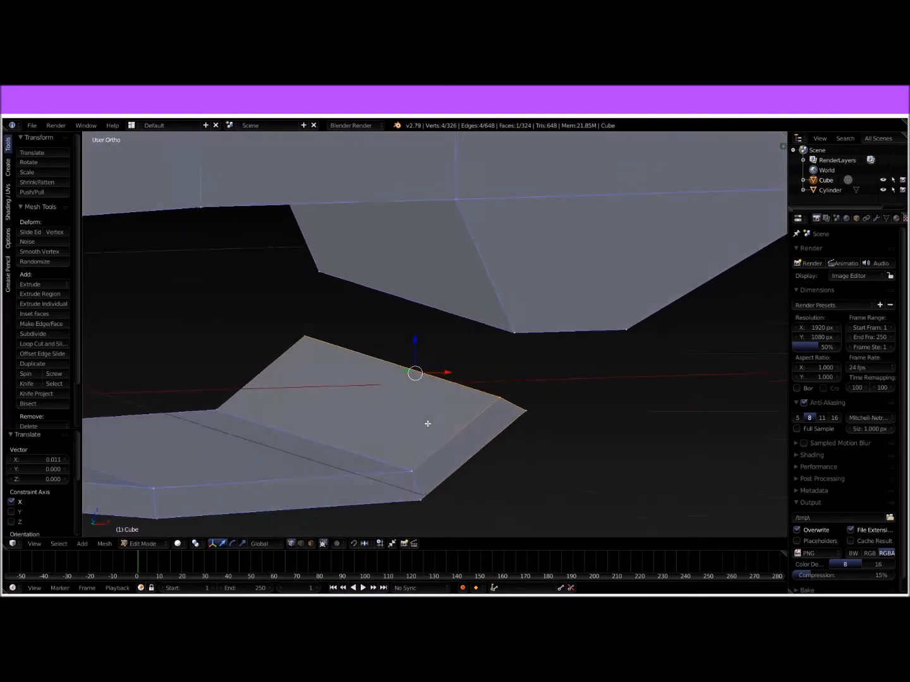
click(300, 544)
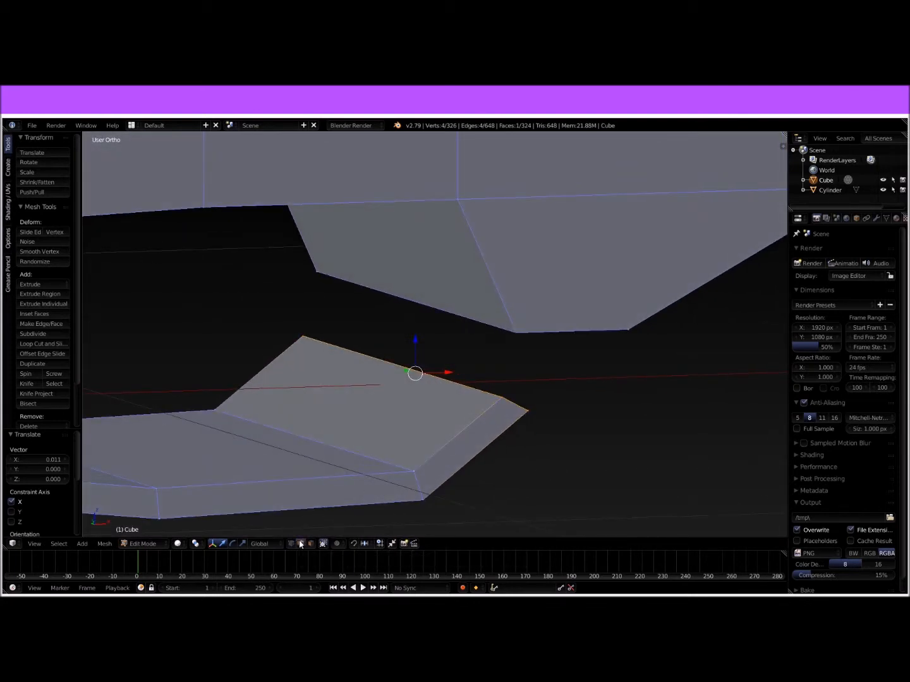
right_click(449, 397)
middle_drag(468, 383, 448, 297)
shift+right_click(456, 290)
key(f)
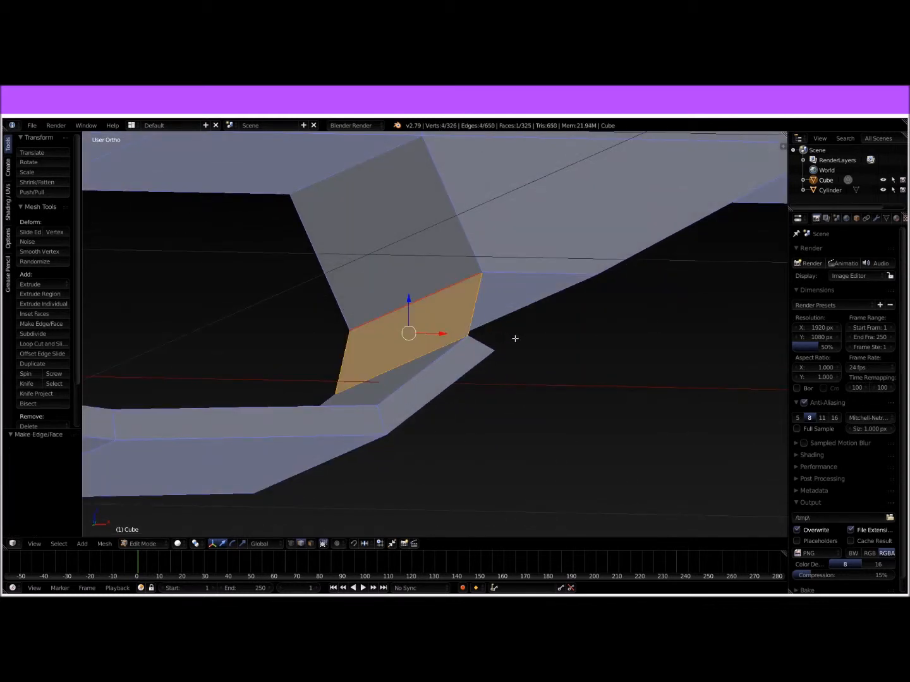
right_click(482, 342)
shift+right_click(522, 267)
key(f)
Step: Fill the remaining two faces between the guard's front end and the front mount to close the joint
middle_drag(560, 291, 455, 385)
right_click(452, 383)
shift+right_click(456, 304)
key(f)
middle_drag(457, 306, 476, 349)
right_click(641, 400)
shift+right_click(566, 315)
key(f)
Step: Recalculate the normals of the whole gun body mesh so they face consistently outward
key(Tab)
middle_drag(599, 330, 541, 338)
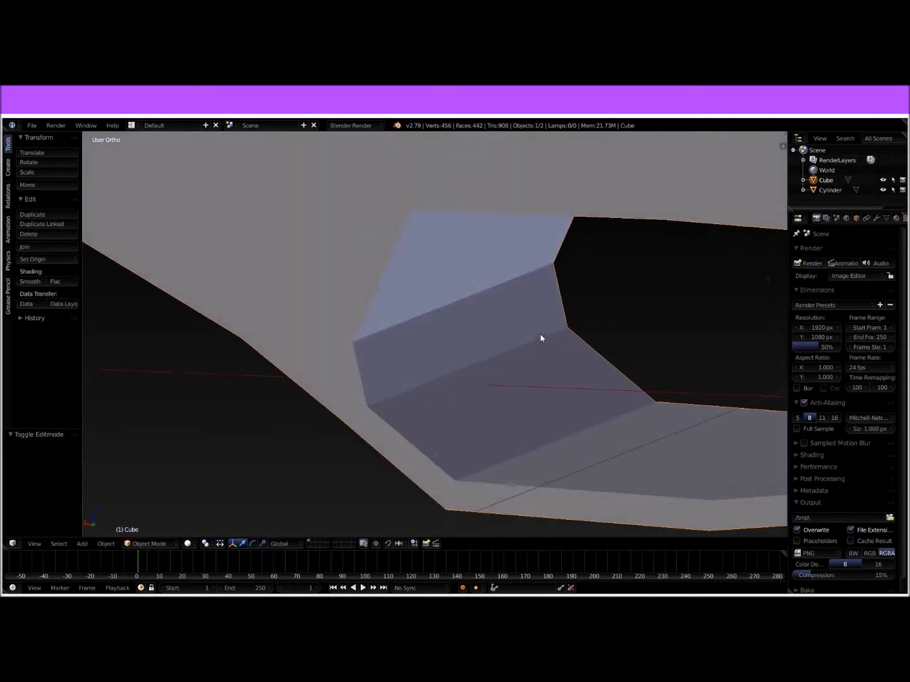
key(Tab)
key(a)
key(a)
key(a)
key(a)
key(a)
key(a)
key(a)
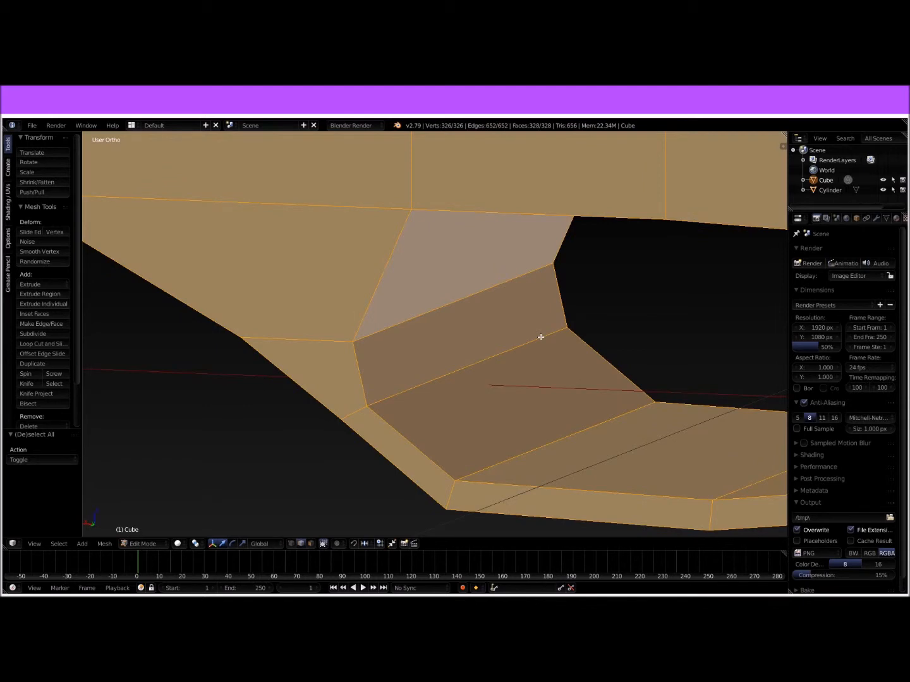
key(ctrl+n)
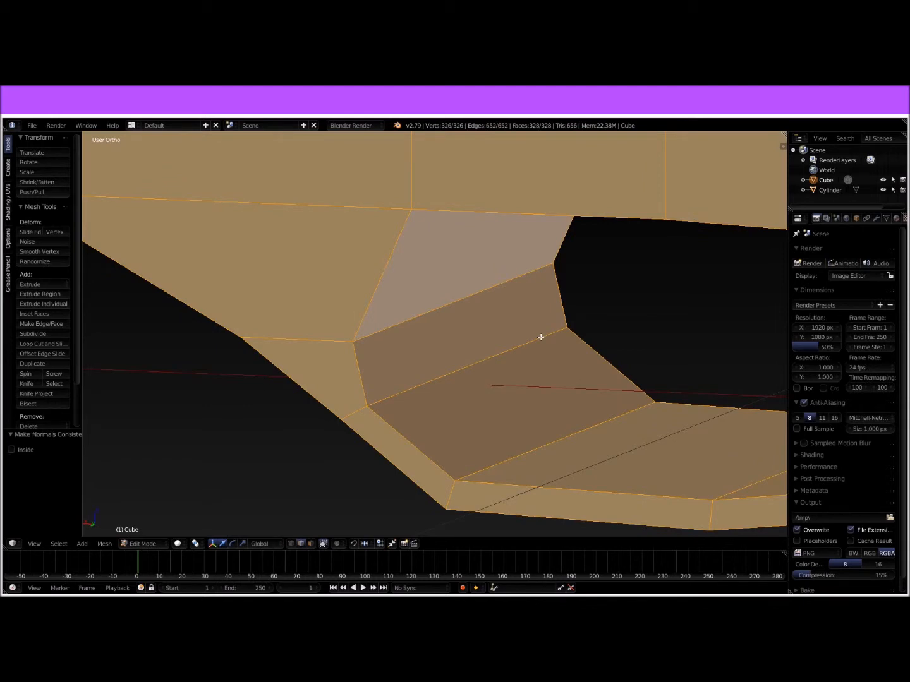
key(Tab)
Step: Inspect the shaded trigger guard and the receiver's front end from several angles
middle_drag(534, 343, 455, 344)
mouse_move(389, 339)
middle_down()
mouse_move(312, 319)
mouse_move(352, 338)
mouse_move(401, 341)
middle_up()
scroll(533, 339, down, 2)
scroll(532, 337, down, 9)
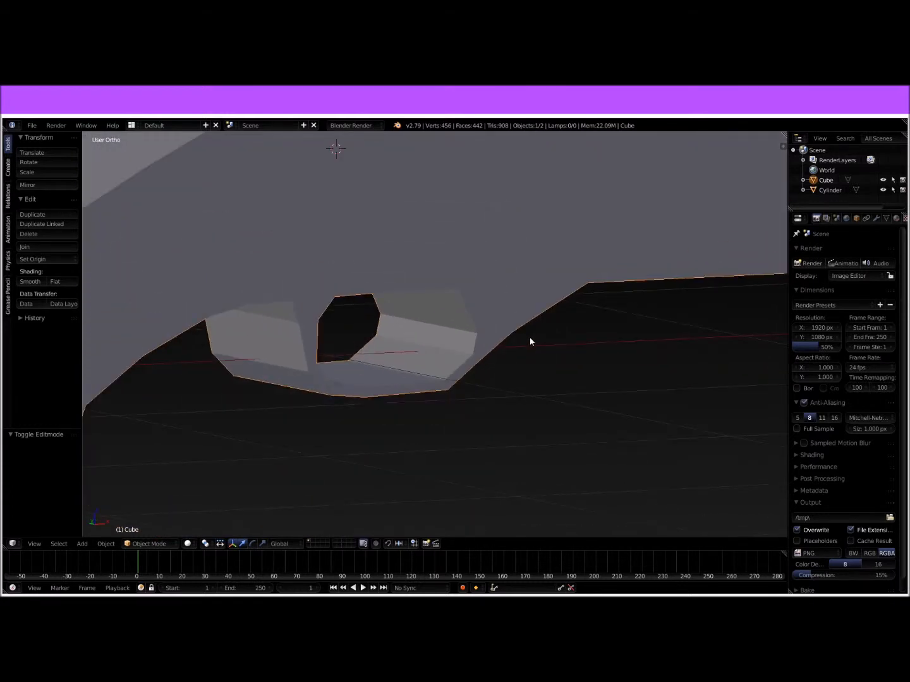
middle_drag(527, 339, 530, 313)
scroll(463, 349, up, 6)
middle_drag(463, 350, 403, 328)
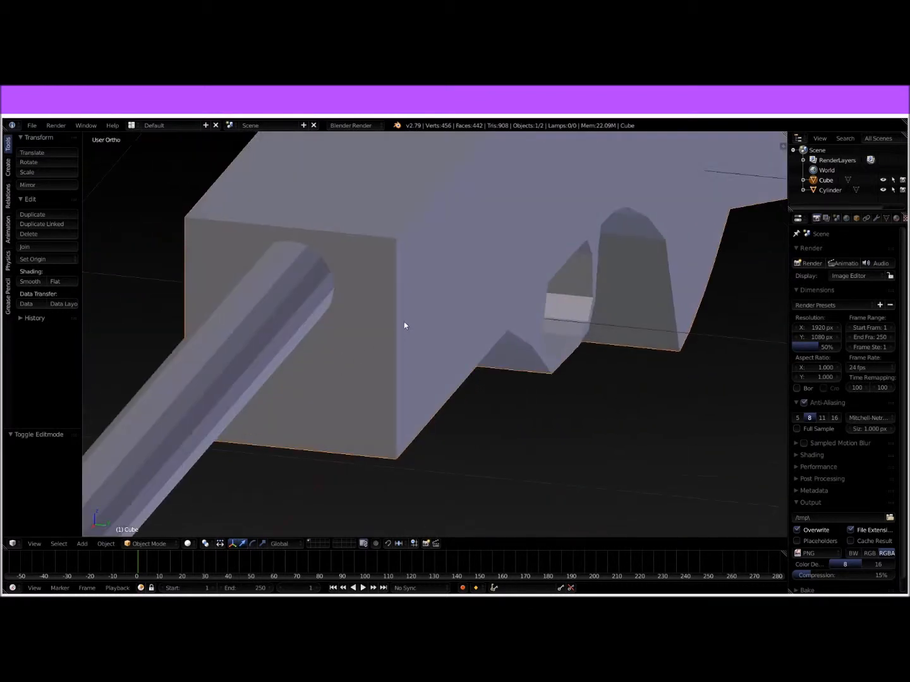
scroll(468, 287, down, 5)
Step: Scale the gun body by 0.5 along Y to make it thinner around the barrel
mouse_move(468, 287)
middle_down()
mouse_move(497, 283)
mouse_move(477, 282)
middle_up()
key(s)
key(y)
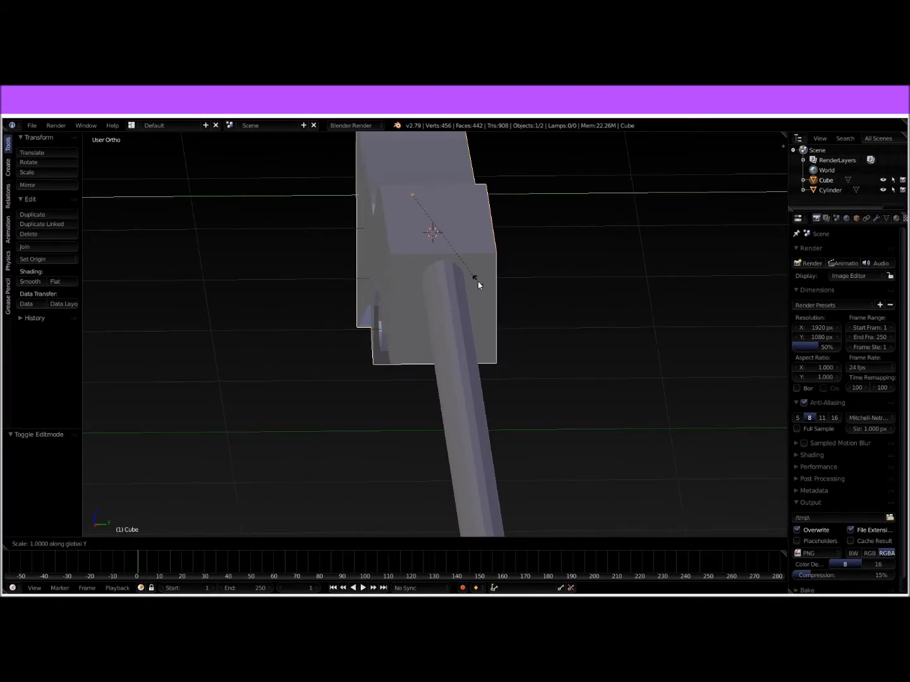
text(.5)
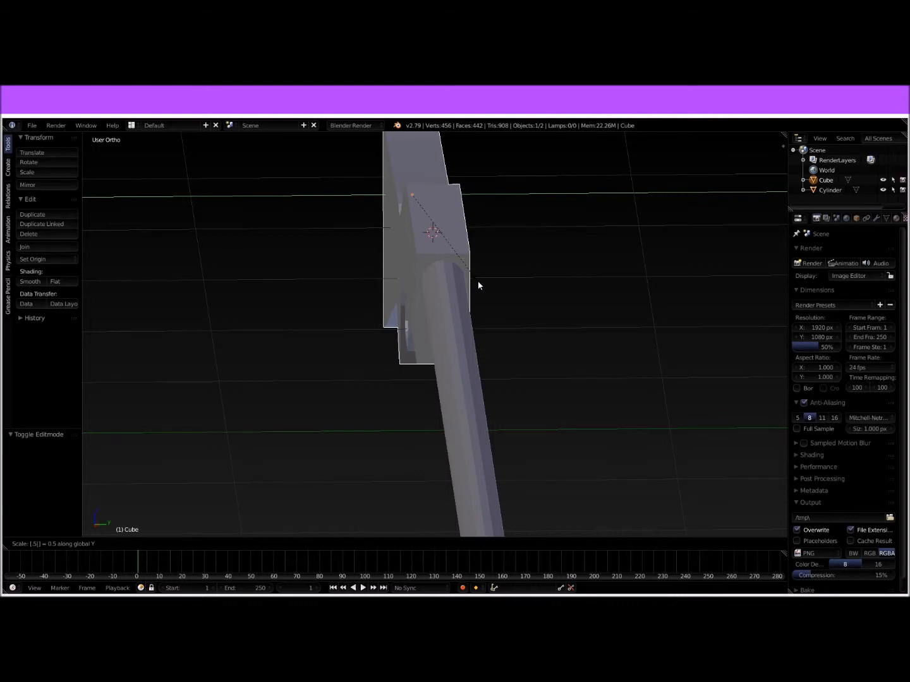
key(Return)
middle_drag(514, 283, 450, 291)
scroll(452, 293, down, 7)
middle_drag(534, 390, 281, 392)
scroll(584, 361, up, 8)
middle_drag(584, 361, 553, 361)
Step: Move the receiver's lower front end vertices, below the barrel, 0.161 forward along X
key(Tab)
right_click(513, 342)
scroll(517, 340, up, 4)
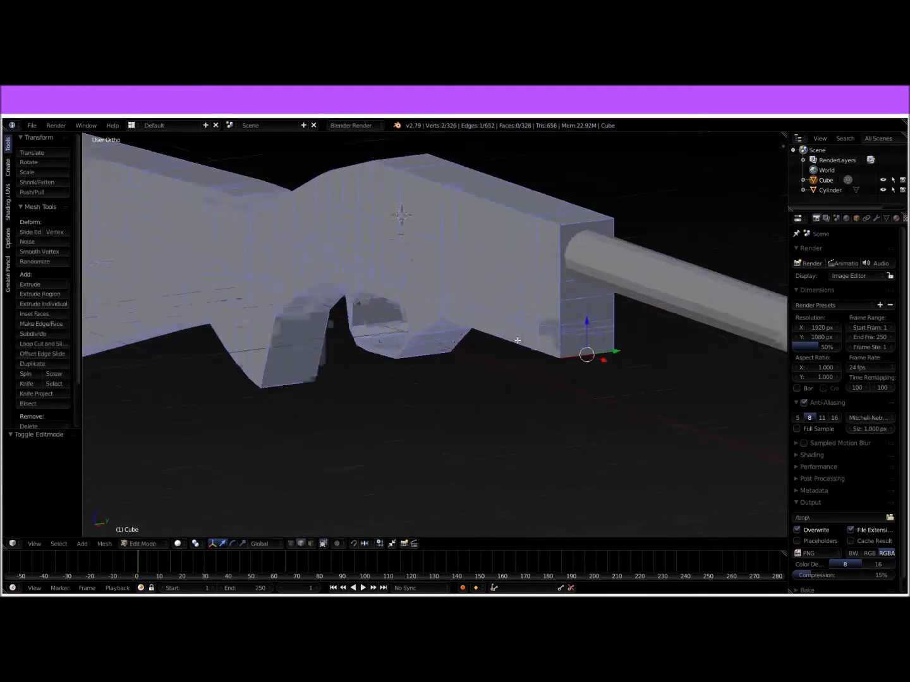
scroll(522, 338, up, 1)
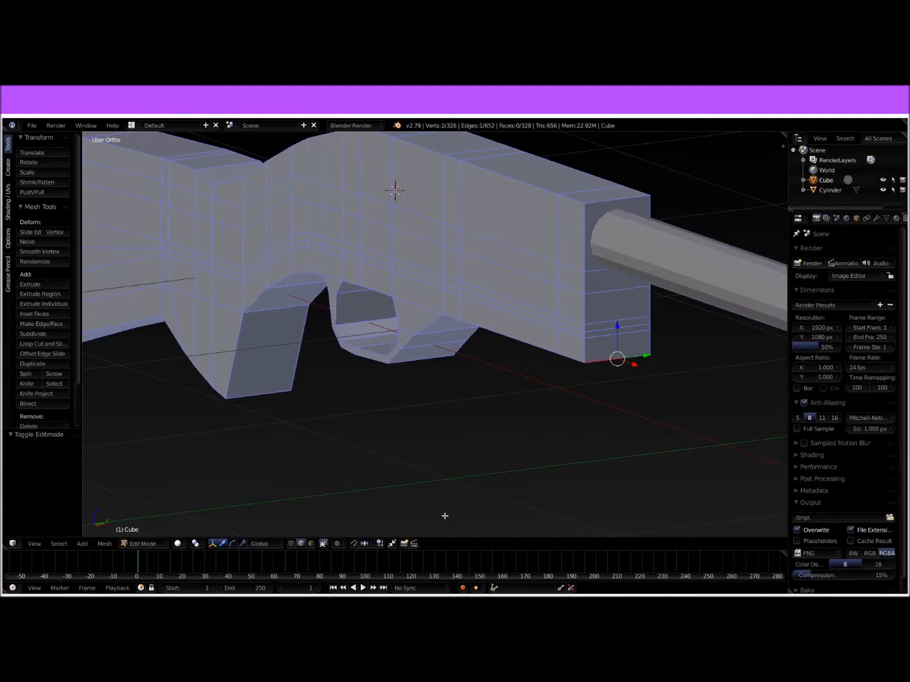
click(291, 544)
key(KP_1)
shift+middle_drag(449, 410, 170, 509)
key(z)
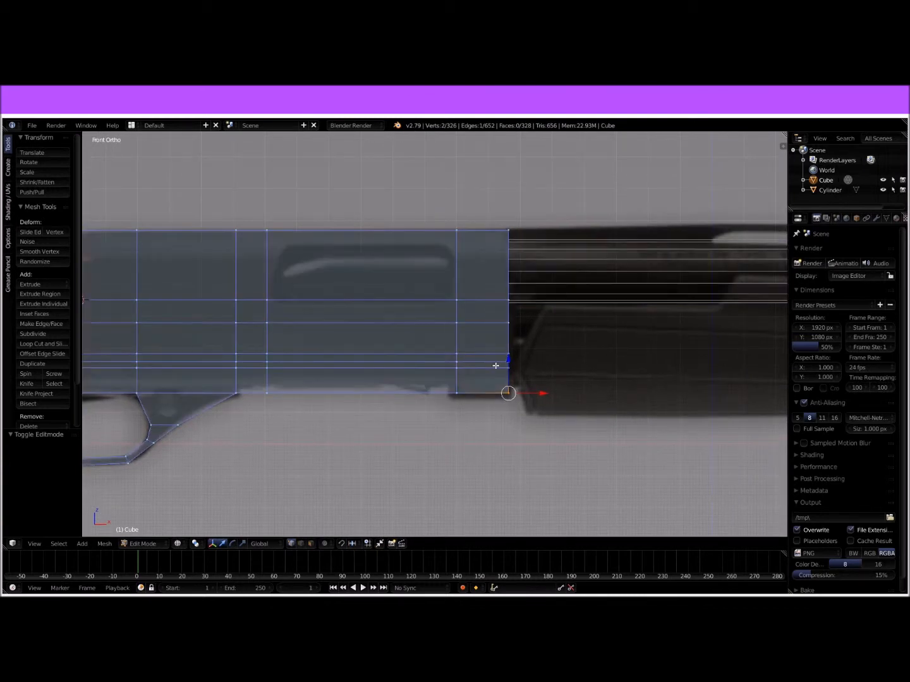
scroll(527, 323, up, 6)
shift+middle_drag(647, 321, 422, 344)
key(b)
drag(405, 203, 548, 544)
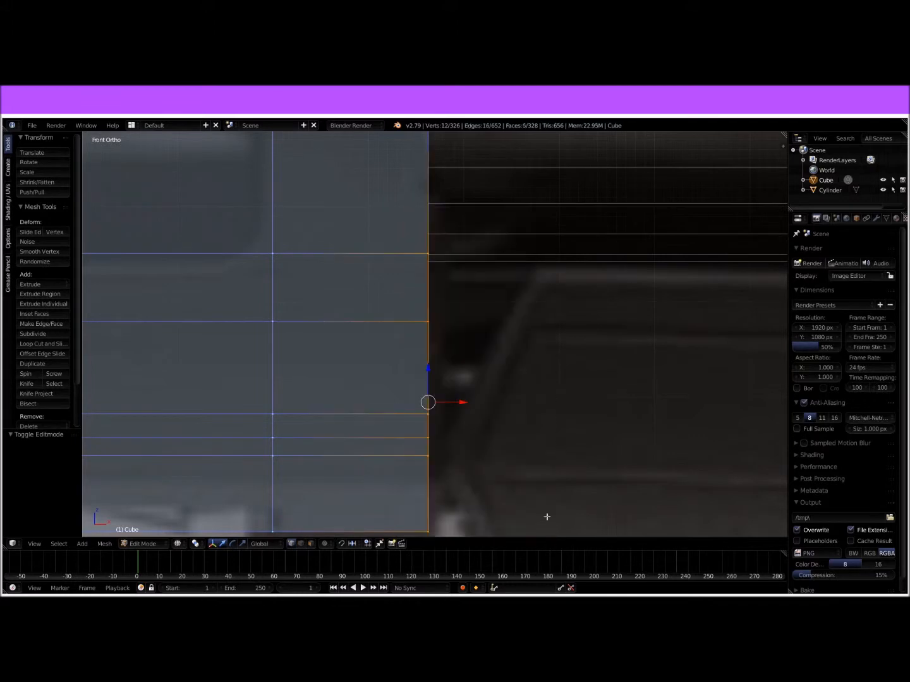
scroll(473, 318, down, 2)
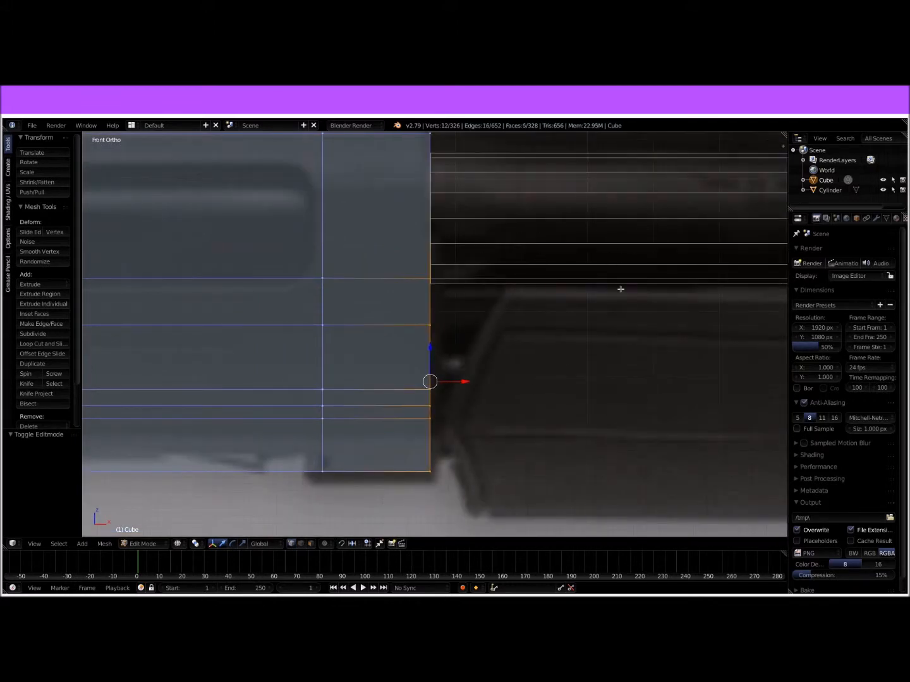
shift+middle_drag(591, 321, 508, 334)
shift+middle_drag(431, 394, 430, 379)
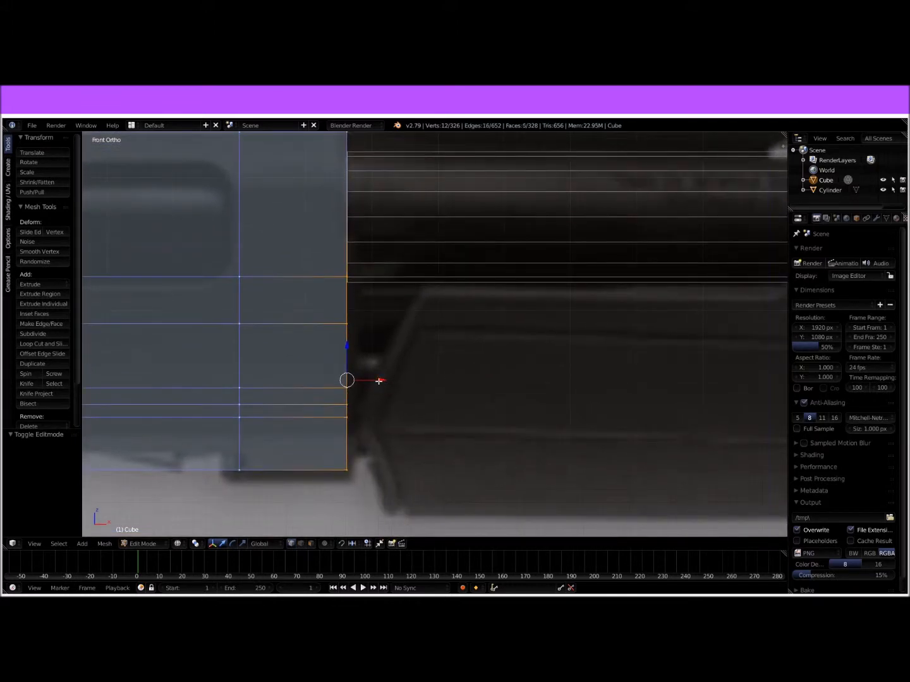
drag(379, 381, 487, 374)
Step: Move the receiver's top front edge back along X and lower it 0.022 along Z to slope the front
shift+middle_drag(563, 374, 278, 372)
scroll(482, 380, down, 4)
scroll(548, 345, down, 6)
scroll(463, 351, up, 5)
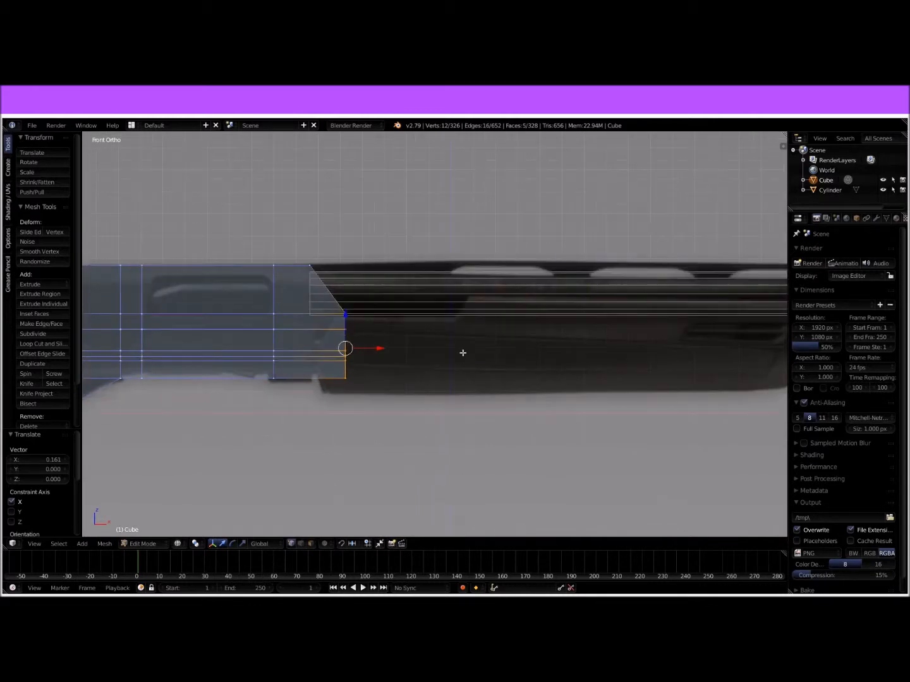
scroll(455, 335, down, 3)
scroll(467, 338, down, 1)
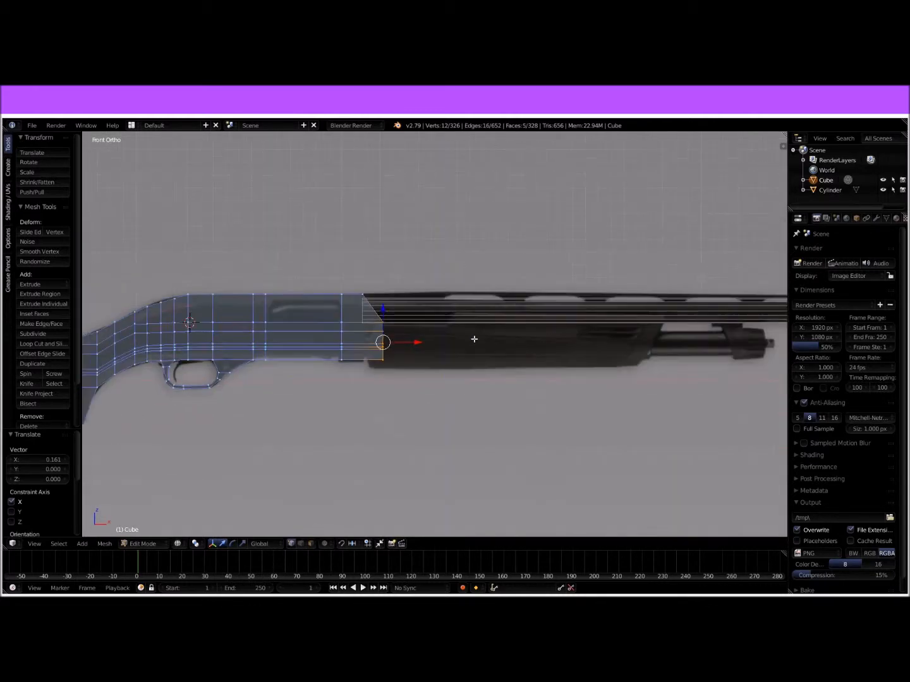
scroll(435, 343, up, 2)
mouse_move(442, 348)
middle_down()
mouse_move(448, 341)
mouse_move(402, 358)
mouse_move(464, 340)
middle_up()
key(z)
right_drag(300, 264, 308, 269)
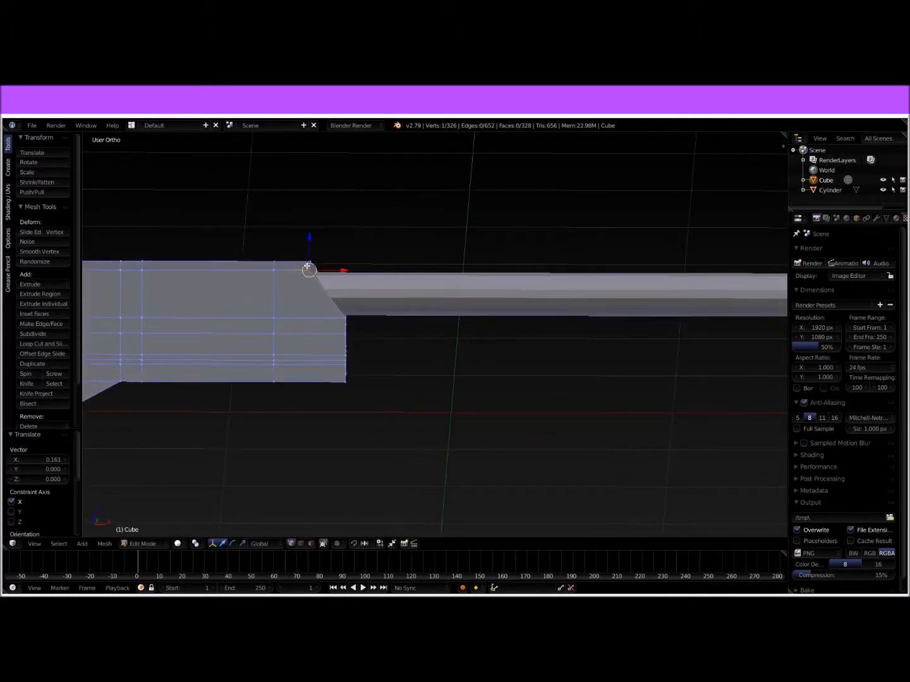
key(KP_1)
scroll(305, 246, up, 4)
shift+middle_drag(305, 246, 465, 360)
key(z)
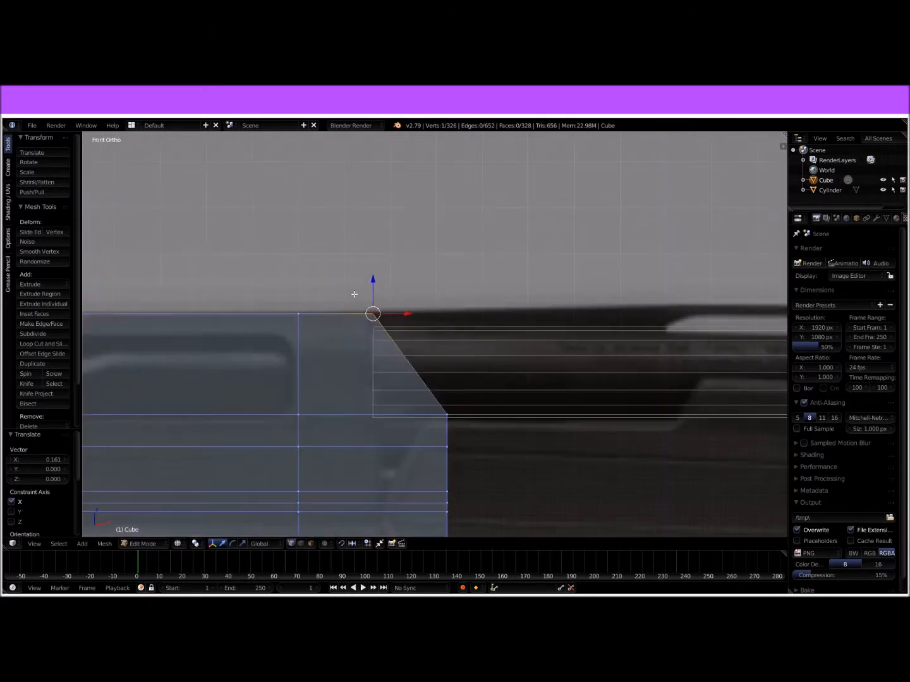
key(b)
drag(347, 276, 427, 351)
drag(402, 312, 343, 290)
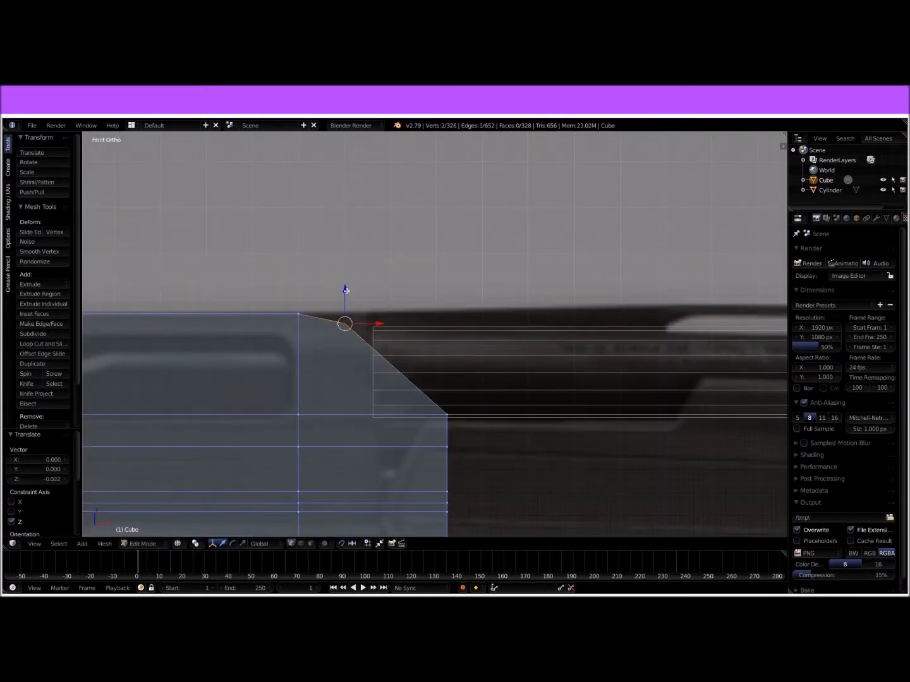
Step: Lower the receiver's next top edge, just behind the sloped front, slightly along Z
right_click(301, 313)
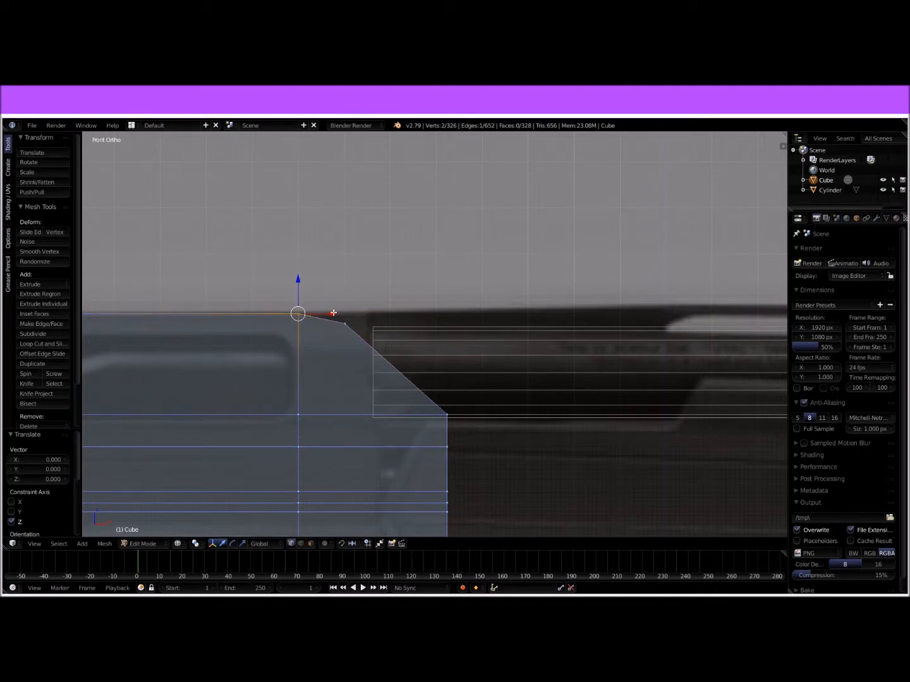
drag(299, 285, 297, 288)
scroll(335, 305, down, 6)
middle_drag(335, 306, 499, 358)
Step: Return the gun body to solid shading in Object Mode and add a separate 16-vertex cylinder with radius 1 and depth 2
key(Tab)
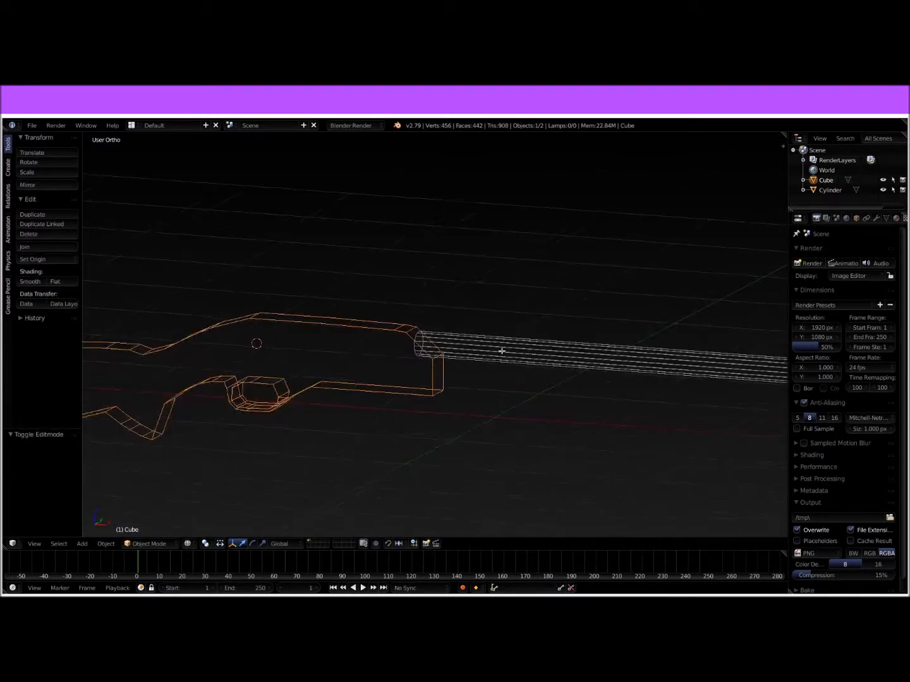
key(Tab)
key(Tab)
key(Tab)
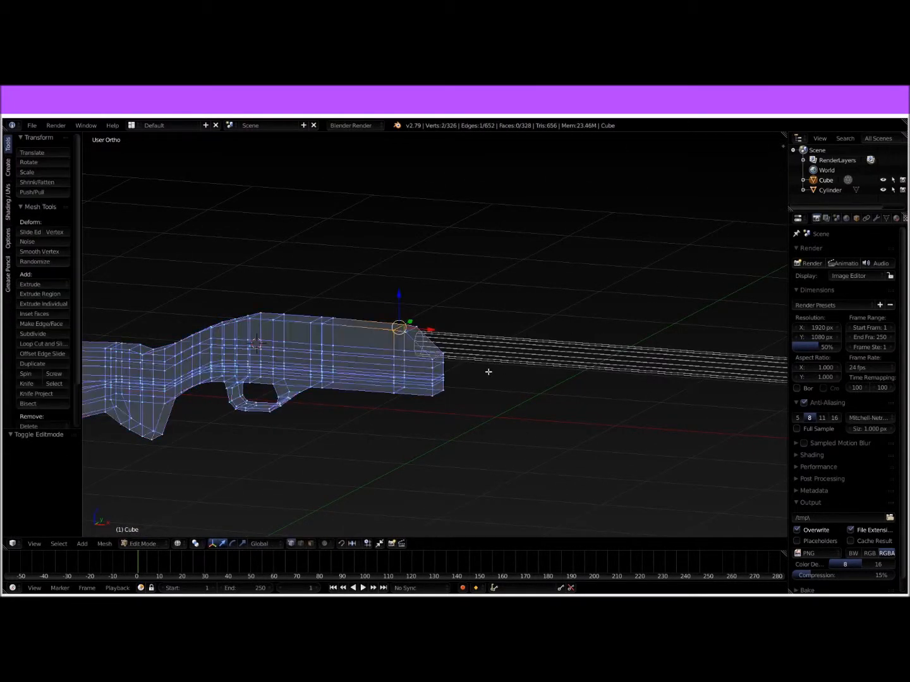
click(6, 168)
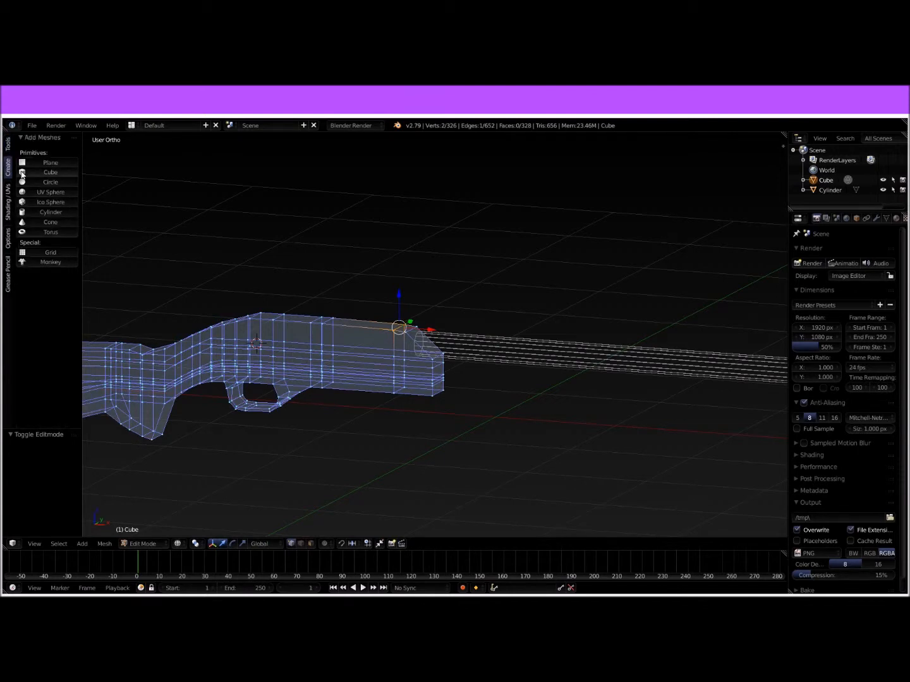
key(Tab)
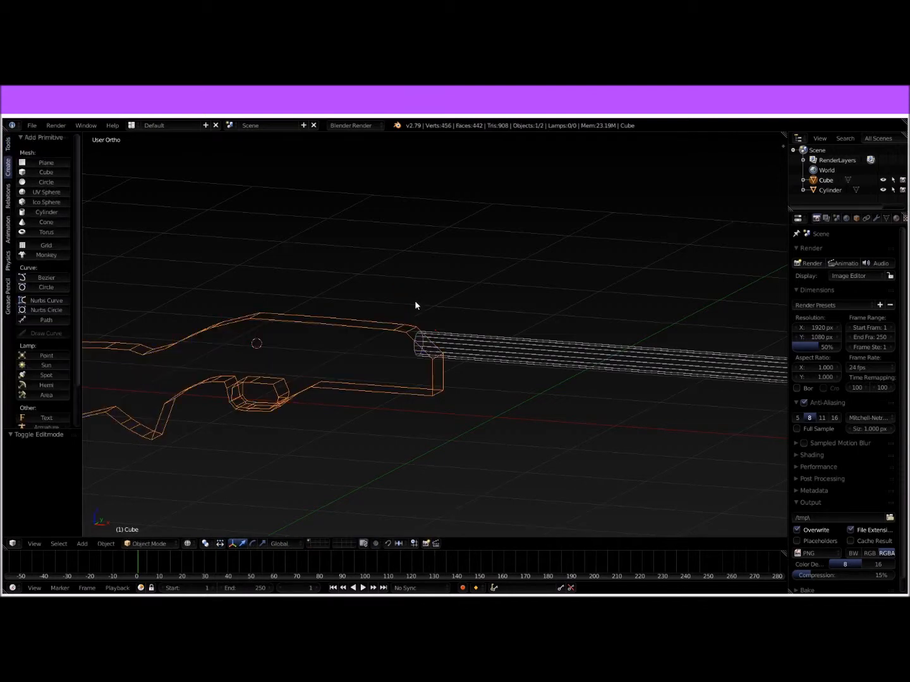
key(z)
mouse_move(296, 320)
middle_down()
mouse_move(412, 349)
mouse_move(510, 352)
mouse_move(516, 341)
mouse_move(327, 311)
middle_up()
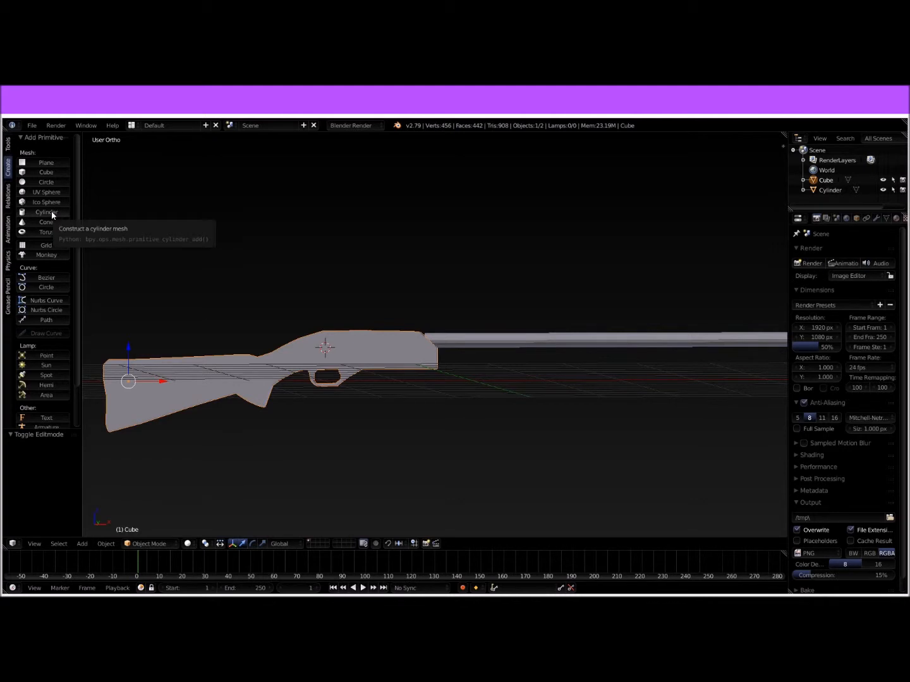
scroll(459, 330, down, 4)
middle_drag(481, 328, 469, 350)
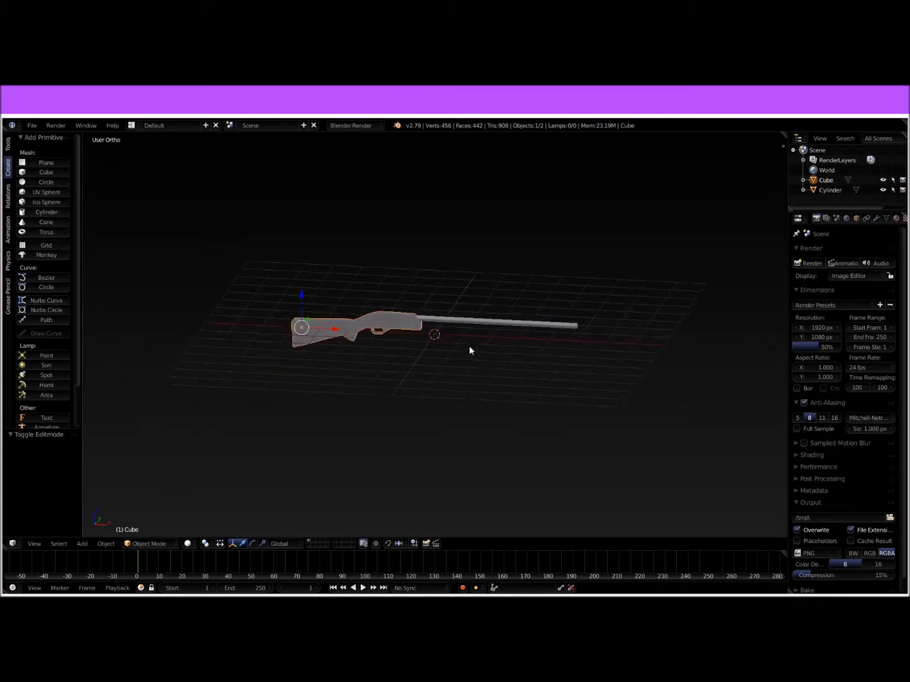
click(57, 212)
scroll(460, 335, up, 5)
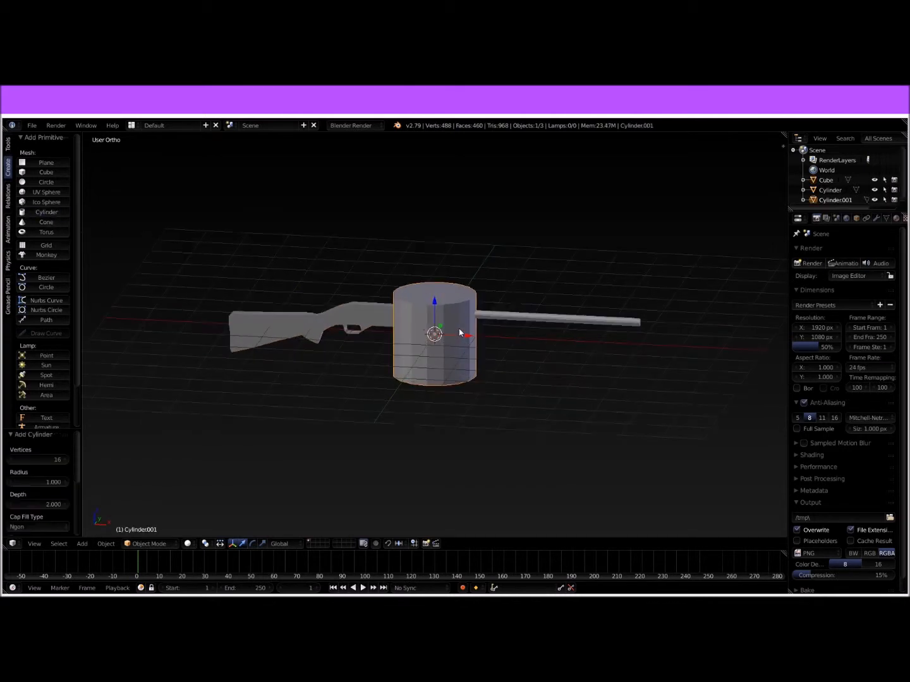
Step: Rotate the new cylinder 90° about the global Y axis and scale it down to roughly the barrel's thickness
key(r)
key(x)
key(y)
text(90)
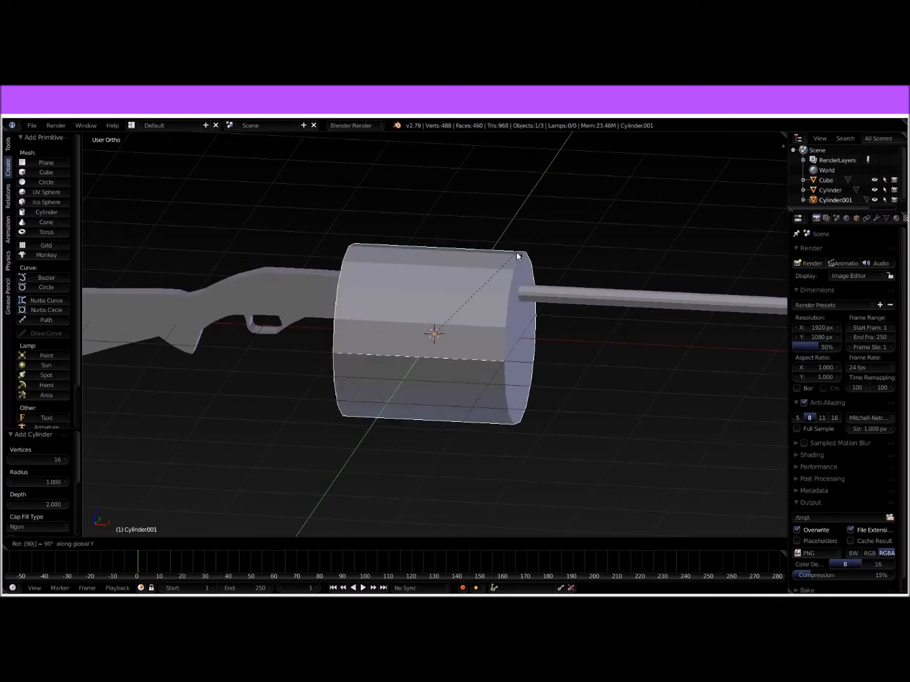
key(Return)
key(s)
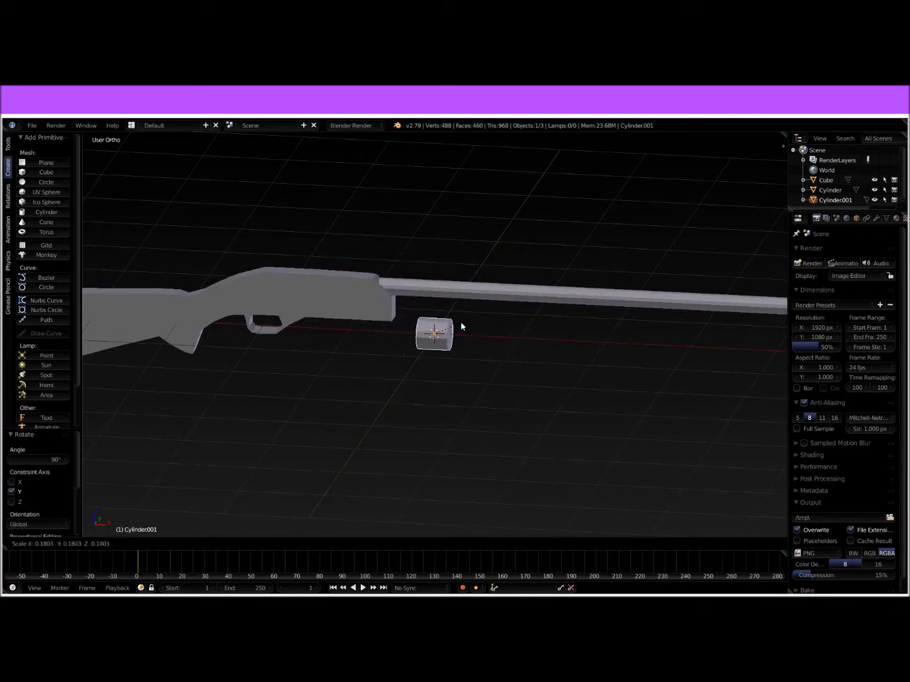
click(448, 324)
Step: Move the small cylinder up and back along X against the receiver's front, below the barrel, with a final 0.042 raise along Z
scroll(450, 324, up, 4)
drag(432, 301, 430, 251)
drag(468, 288, 376, 288)
middle_drag(430, 299, 418, 277)
drag(419, 259, 423, 245)
middle_drag(422, 247, 505, 252)
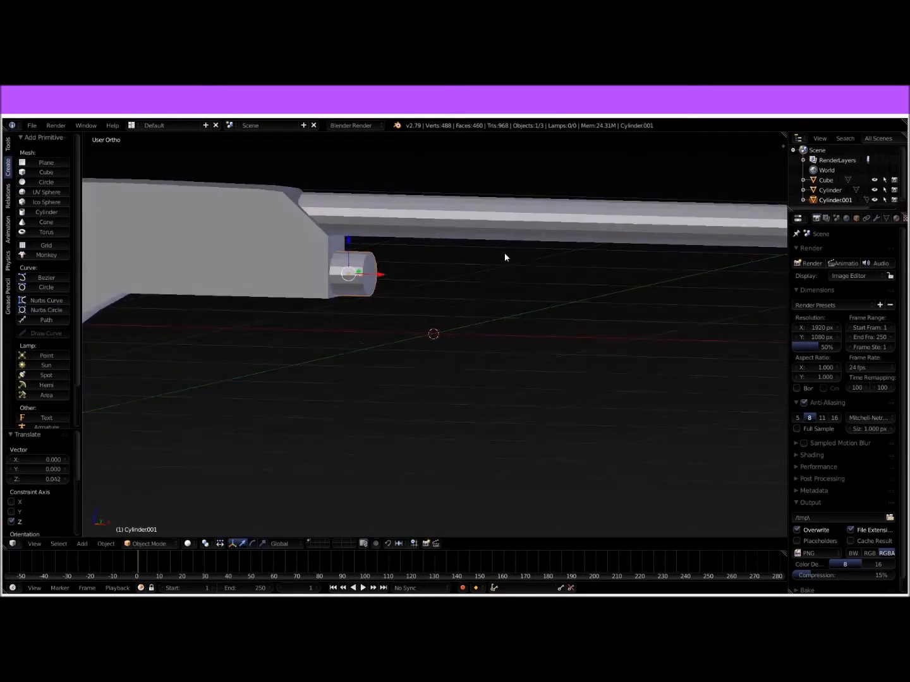
Step: Extrude the small cylinder's front end face 2.011 forward along the reference in front view
key(Tab)
right_click(367, 282)
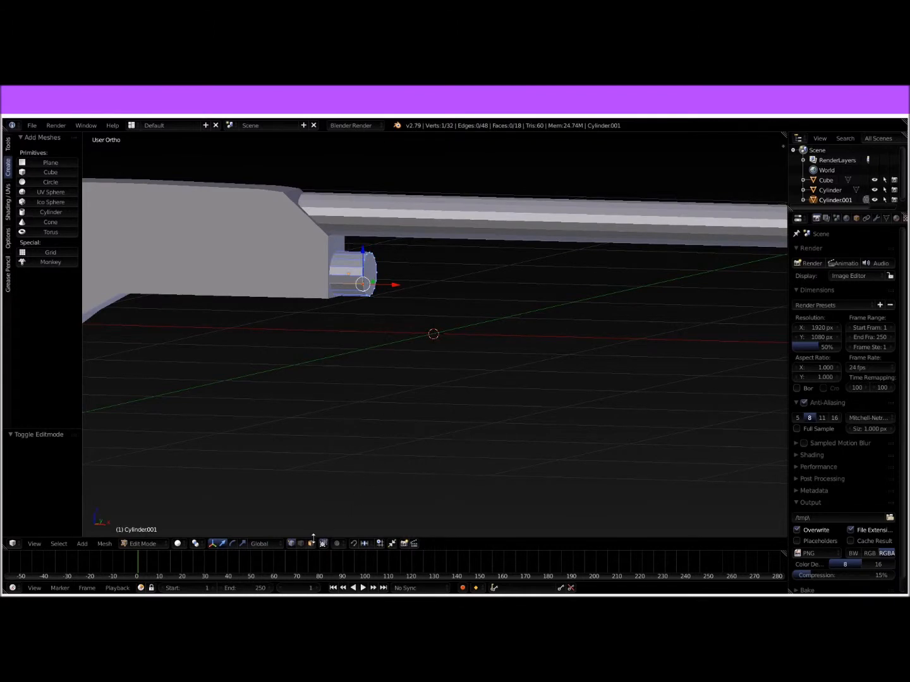
click(310, 544)
right_click(365, 274)
scroll(404, 272, down, 5)
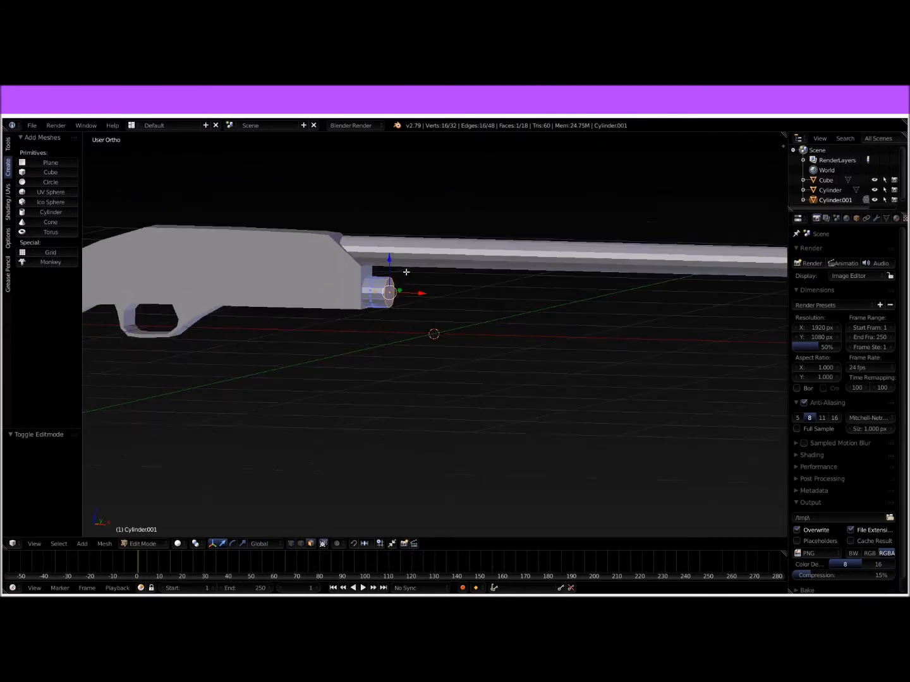
key(KP_1)
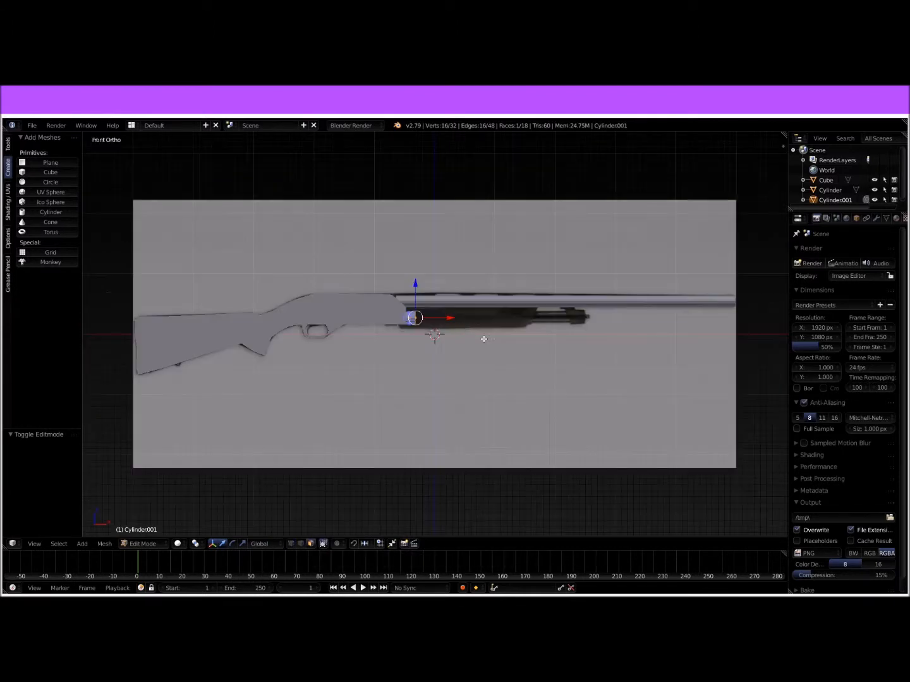
scroll(568, 325, up, 4)
key(e)
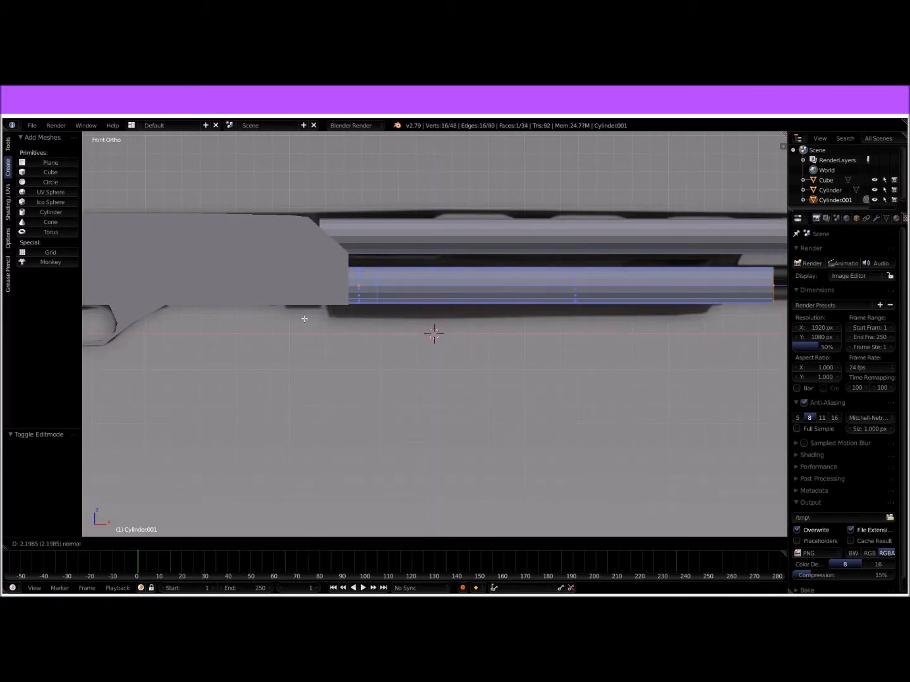
click(265, 314)
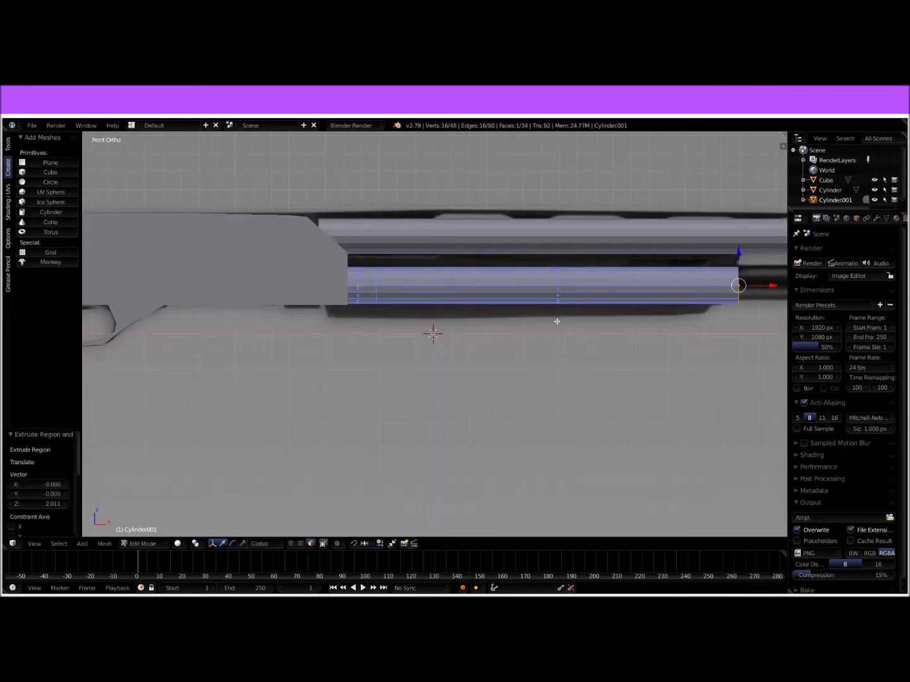
Step: Extrude the tube's front face 0.517 to the start of the reference's end cap, plus another 0.285 along the cap
shift+middle_drag(579, 323, 63, 384)
key(e)
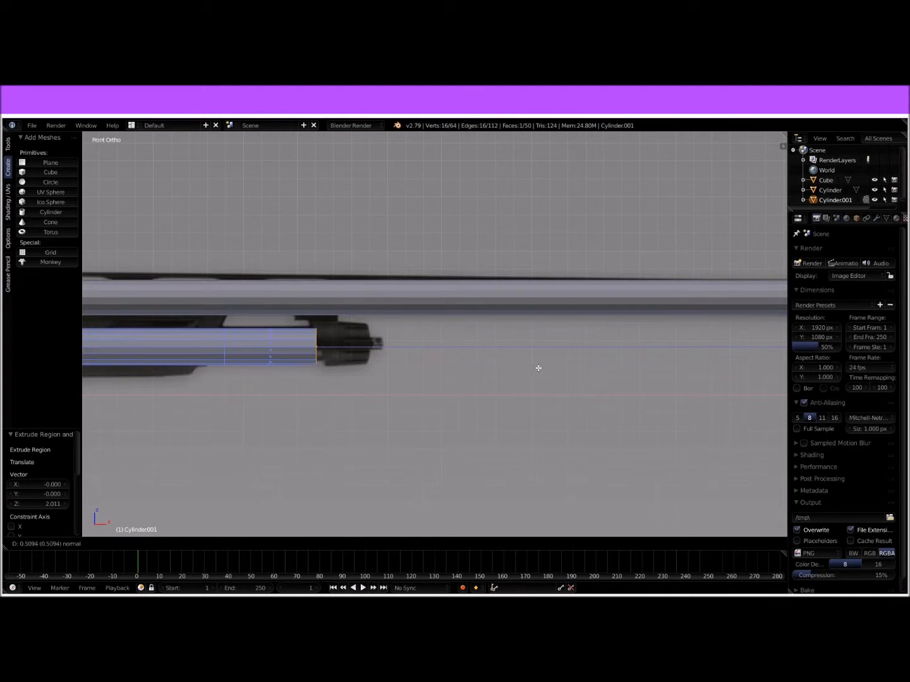
click(539, 361)
key(e)
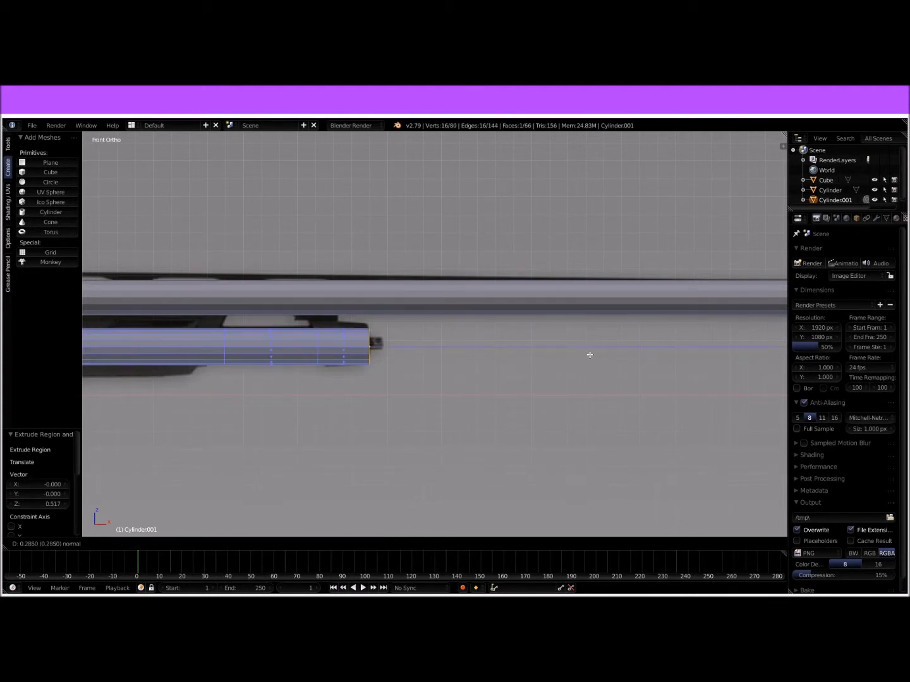
click(590, 355)
Step: Taper the tube's tip by scaling its end face down, extrude a short further section, scale that down too, and return to Object Mode
scroll(482, 401, up, 6)
key(s)
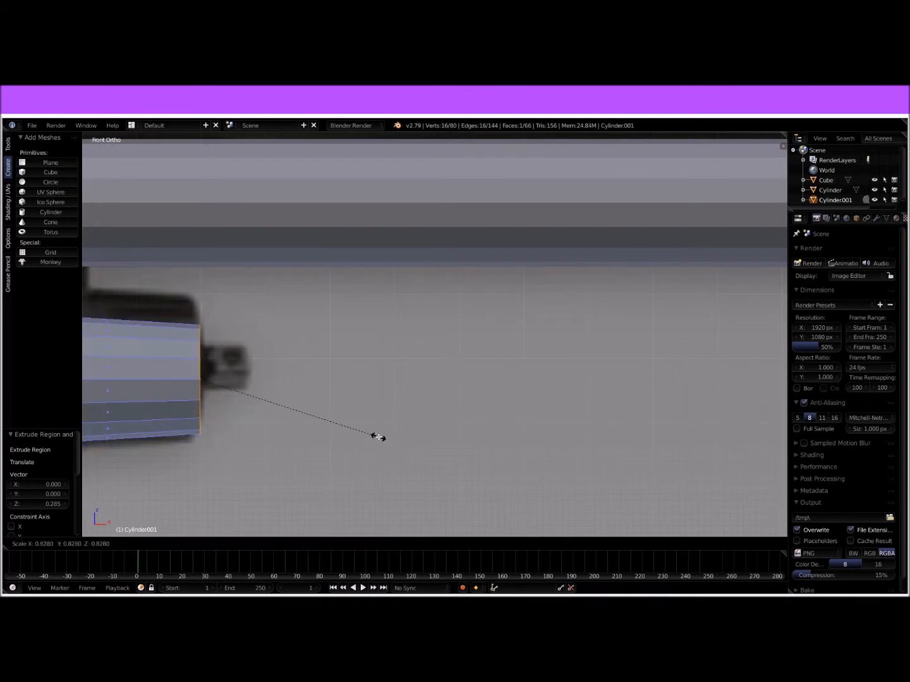
click(382, 435)
key(e)
click(433, 432)
key(s)
click(393, 422)
key(Tab)
Step: Examine the tube against the receiver and barrel from the side and the muzzle end
scroll(357, 403, down, 4)
middle_drag(438, 402, 349, 337)
scroll(366, 403, down, 5)
key(Tab)
key(Tab)
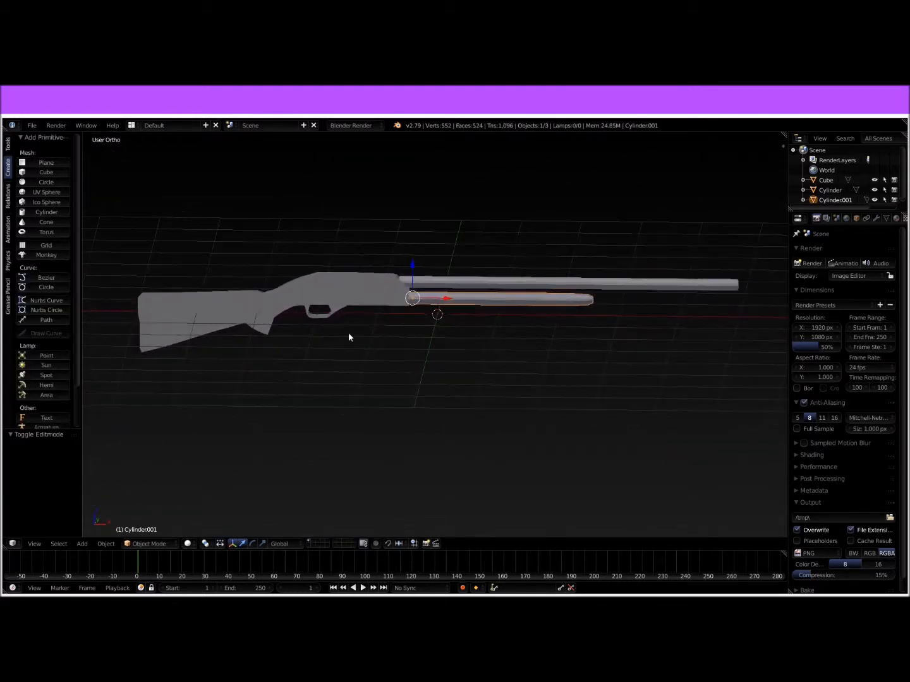
scroll(469, 351, up, 2)
scroll(461, 325, up, 2)
scroll(461, 320, down, 2)
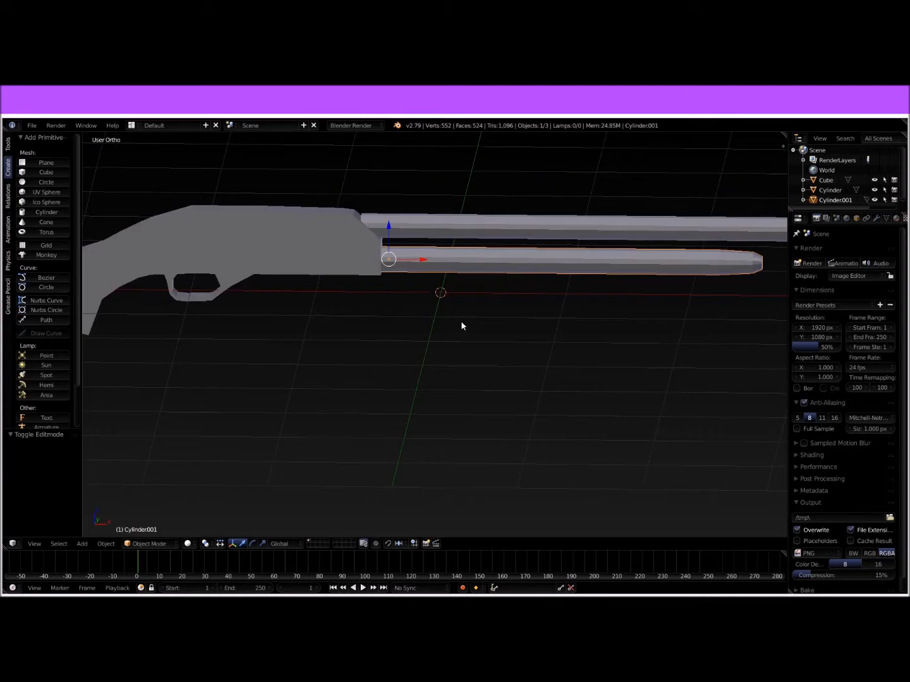
scroll(472, 339, up, 2)
middle_drag(472, 340, 400, 331)
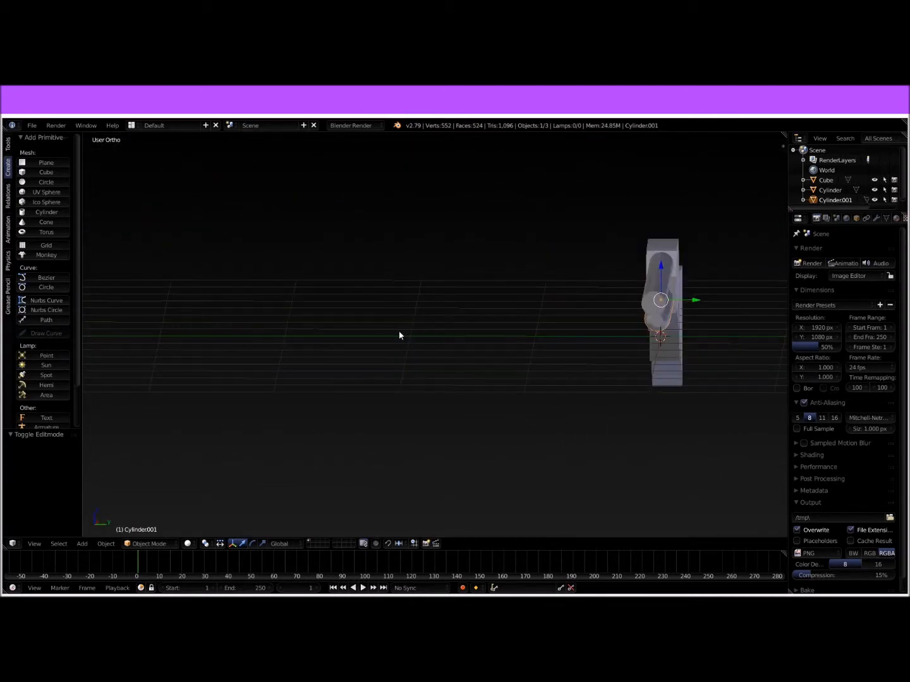
Step: Extrude the barrel's muzzle end face in place in Edit Mode and scale it to 0.834
key(Tab)
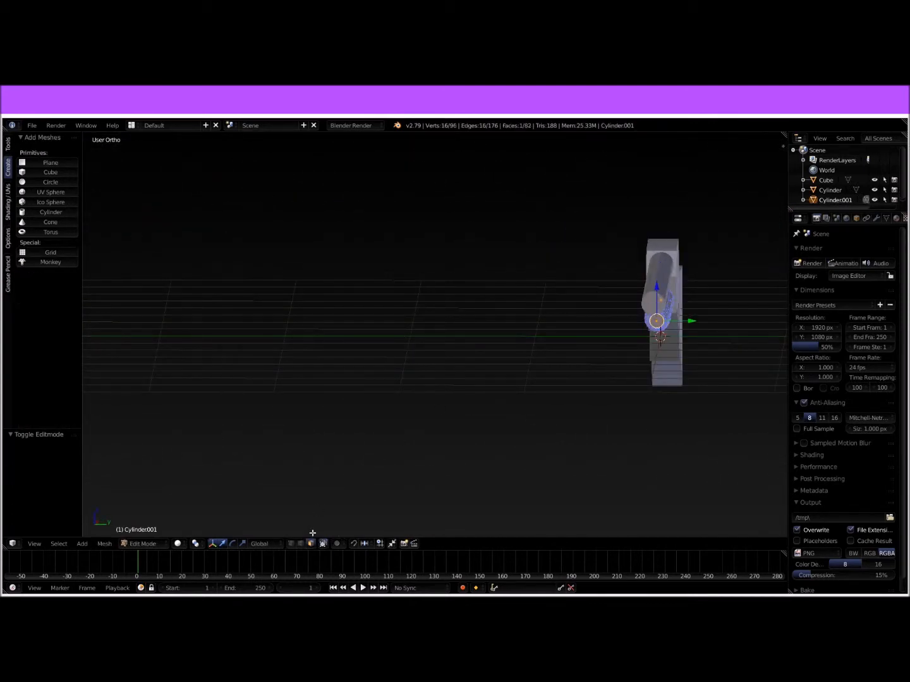
key(Tab)
right_click(656, 282)
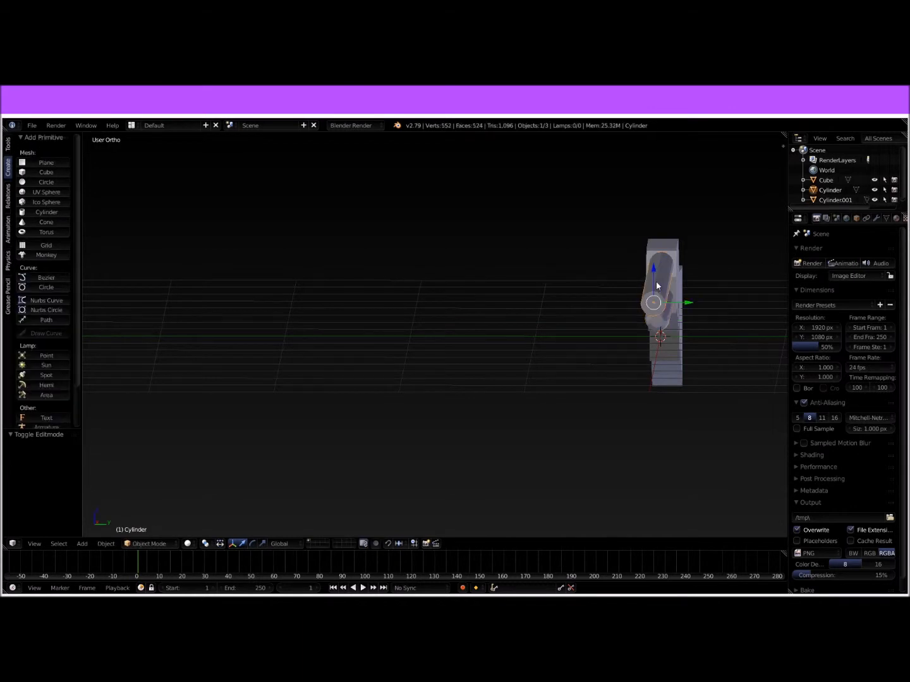
key(Tab)
scroll(502, 313, up, 4)
shift+middle_drag(515, 311, 329, 335)
right_click(590, 286)
key(e)
right_click(655, 307)
key(s)
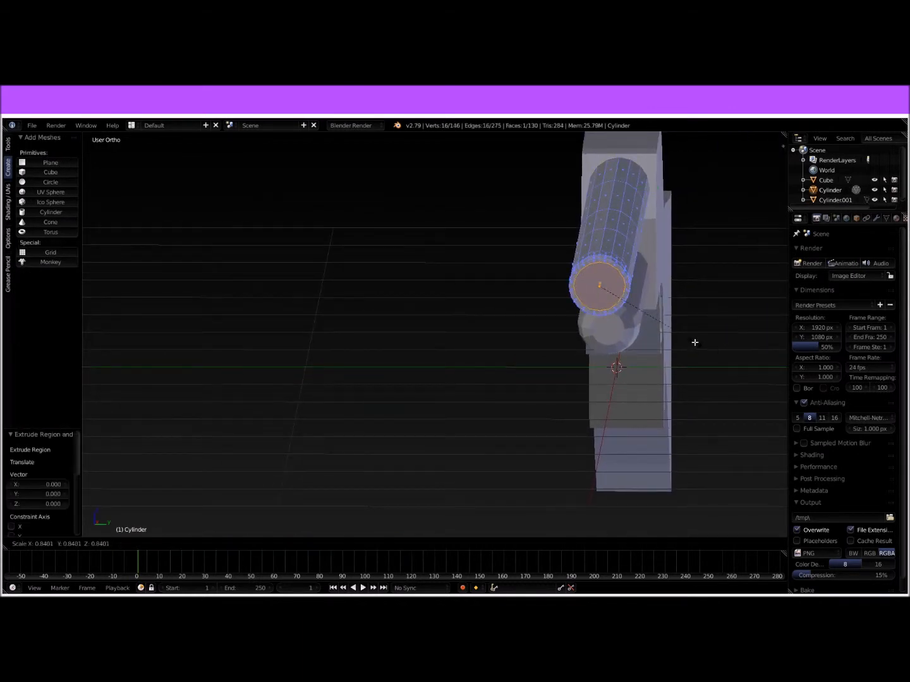
click(694, 342)
Step: Move the scaled muzzle face 0.035 forward along X to form a chamfered barrel end
middle_drag(694, 342, 647, 345)
scroll(498, 337, down, 3)
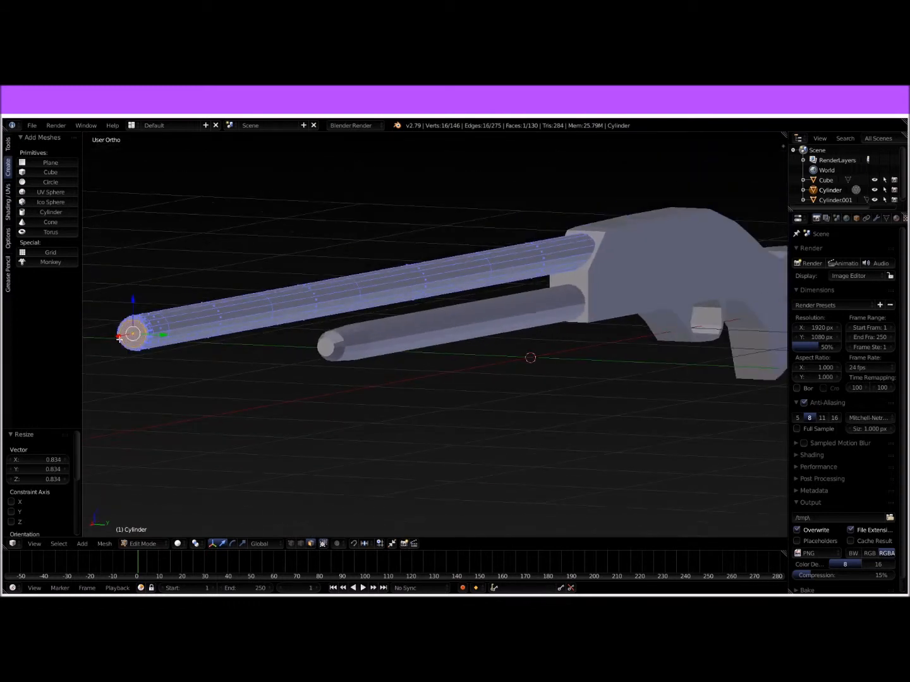
key(g)
click(116, 339)
scroll(183, 365, up, 2)
shift+middle_drag(182, 365, 320, 361)
shift+middle_drag(267, 344, 417, 344)
scroll(414, 339, up, 6)
middle_drag(359, 330, 365, 332)
shift+middle_drag(550, 364, 546, 365)
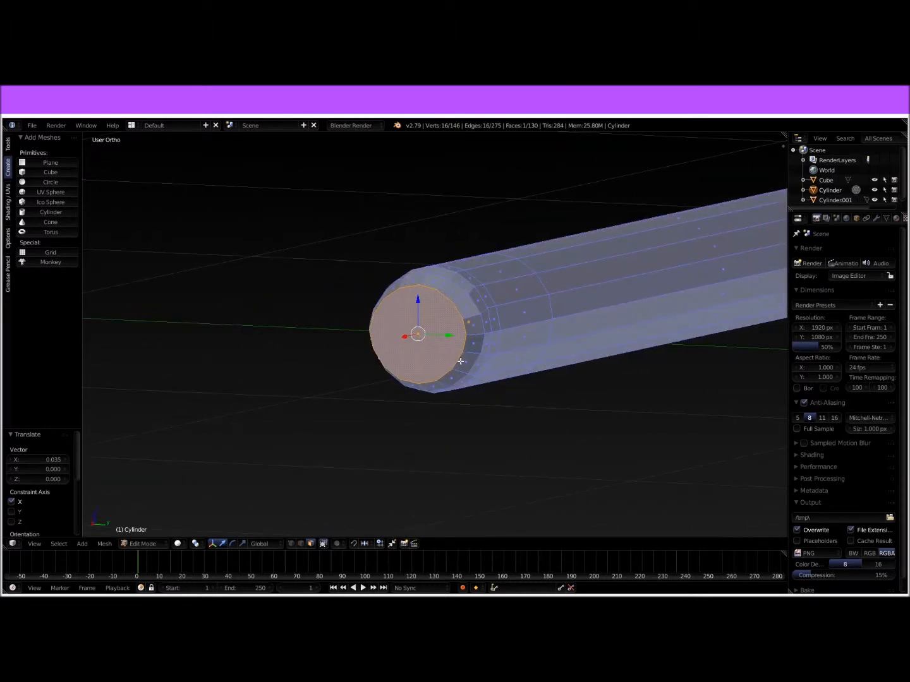
Step: Extrude the muzzle face in place, scale it to 0.855, and extrude it into the barrel to hollow the bore
key(e)
right_click(456, 360)
key(s)
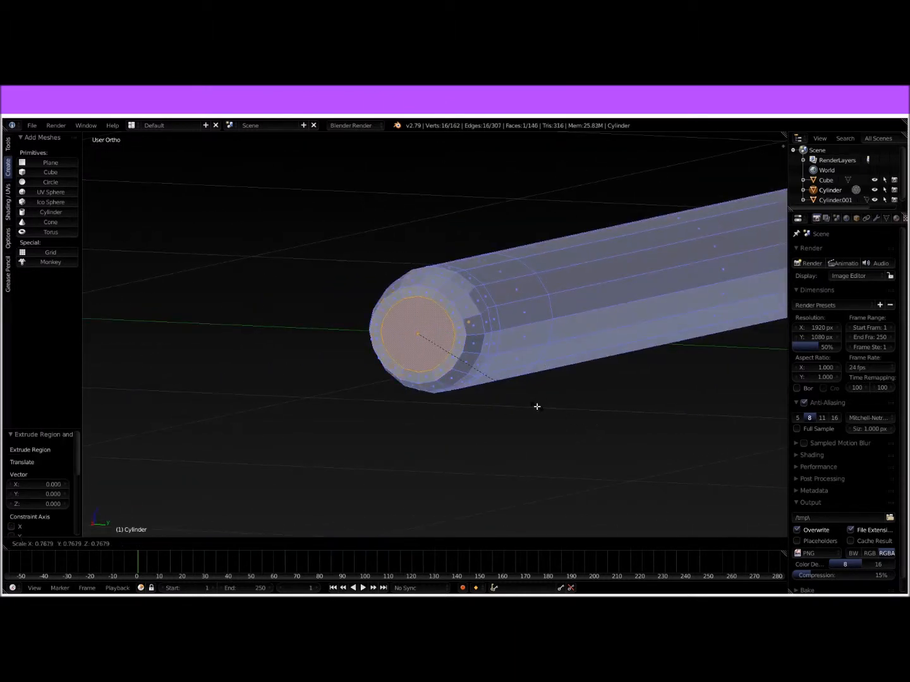
click(554, 409)
key(e)
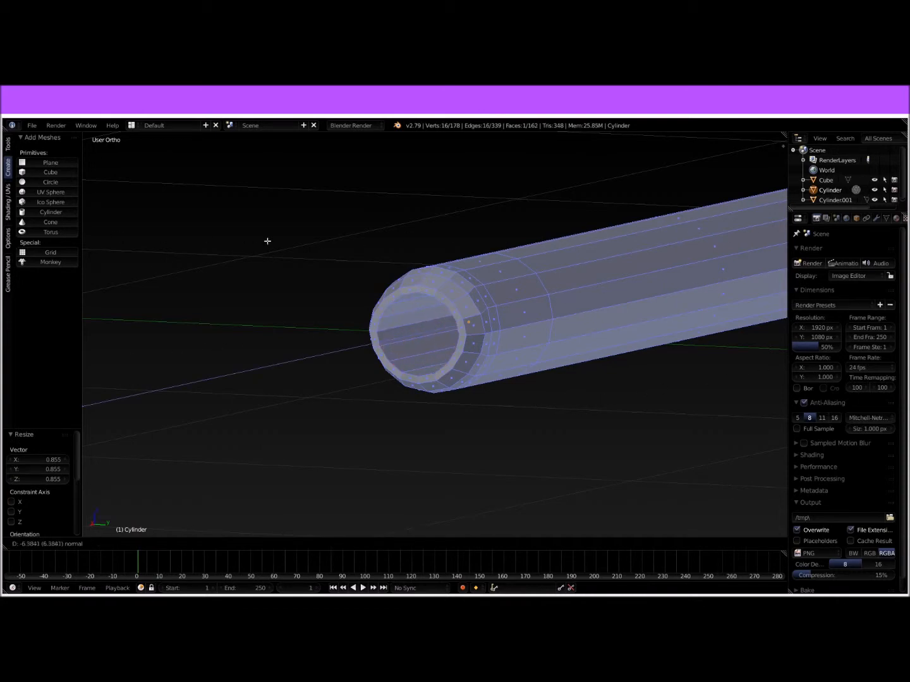
Step: Try to extrude the muzzle's inner face deep into the barrel and shift it along X by 0.981 and 0.099
click(395, 239)
scroll(345, 272, down, 4)
middle_drag(482, 324, 381, 319)
drag(305, 283, 373, 281)
middle_drag(373, 281, 359, 291)
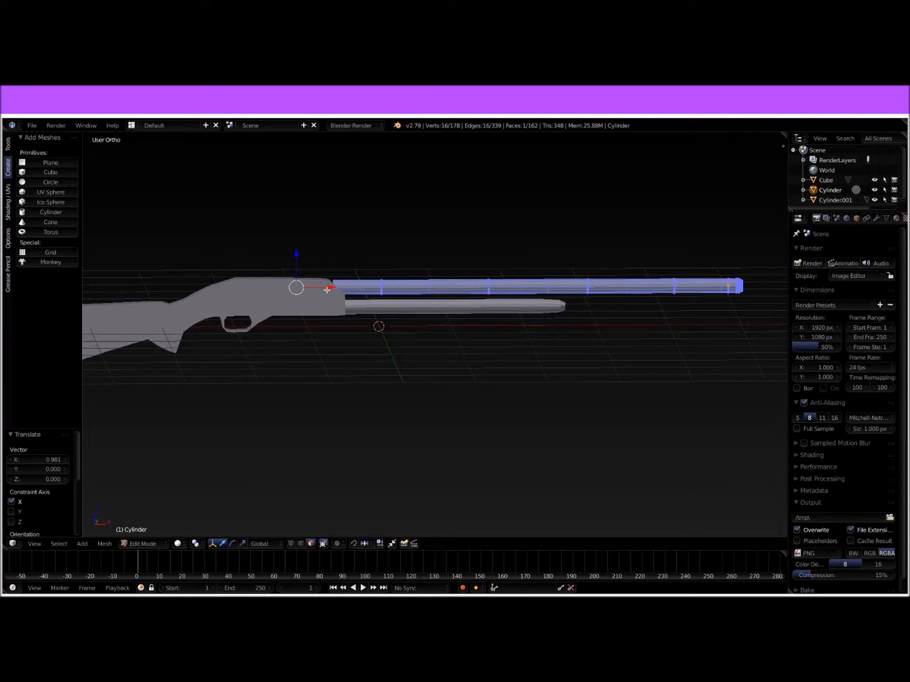
drag(326, 290, 374, 288)
middle_drag(375, 287, 446, 278)
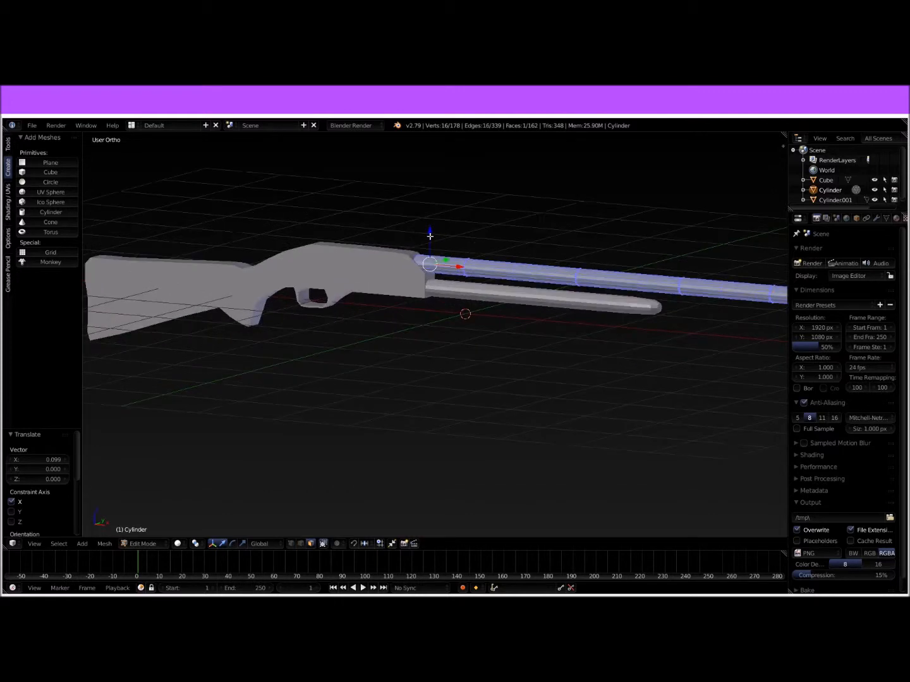
Step: Undo the bore's inward extrusion and its moves along X, and return to Object Mode
key(ctrl+z)
ctrl+scroll(495, 288, down, 1)
ctrl+scroll(495, 288, down, 1)
key(ctrl+z)
key(ctrl+z)
key(ctrl+z)
middle_drag(561, 288, 506, 309)
key(Tab)
Step: Move the barrel's rear end face back along X into the receiver in two moves, the last one -0.095
scroll(506, 309, up, 2)
scroll(506, 304, up, 1)
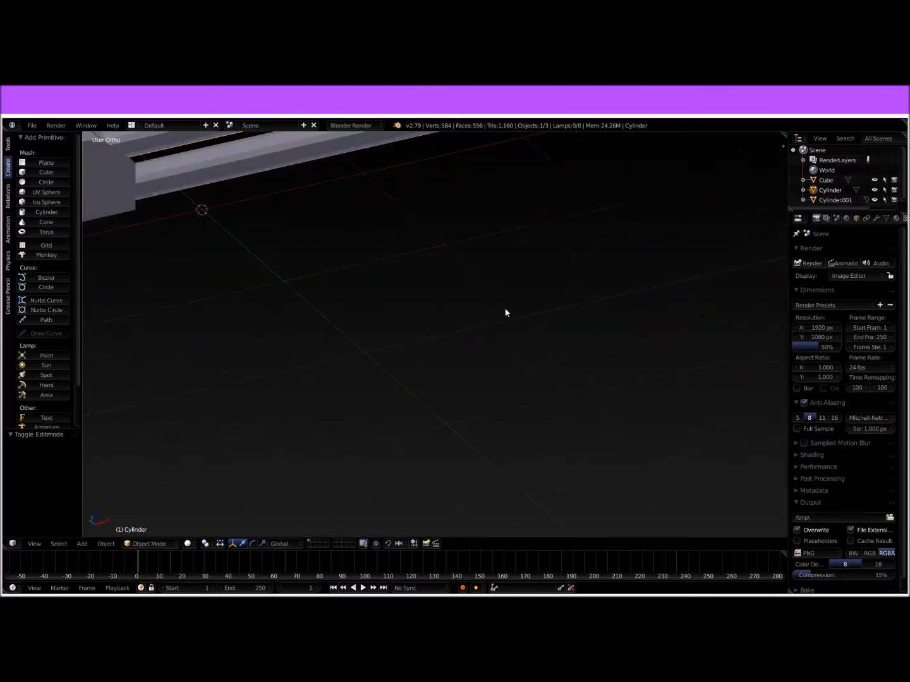
key(KP_1)
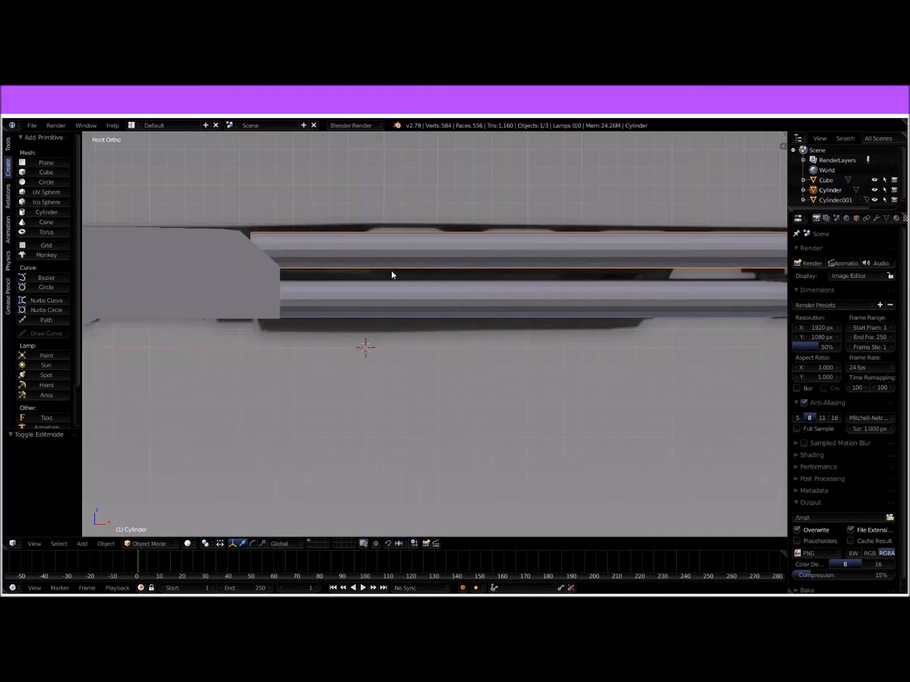
shift+middle_drag(391, 272, 384, 331)
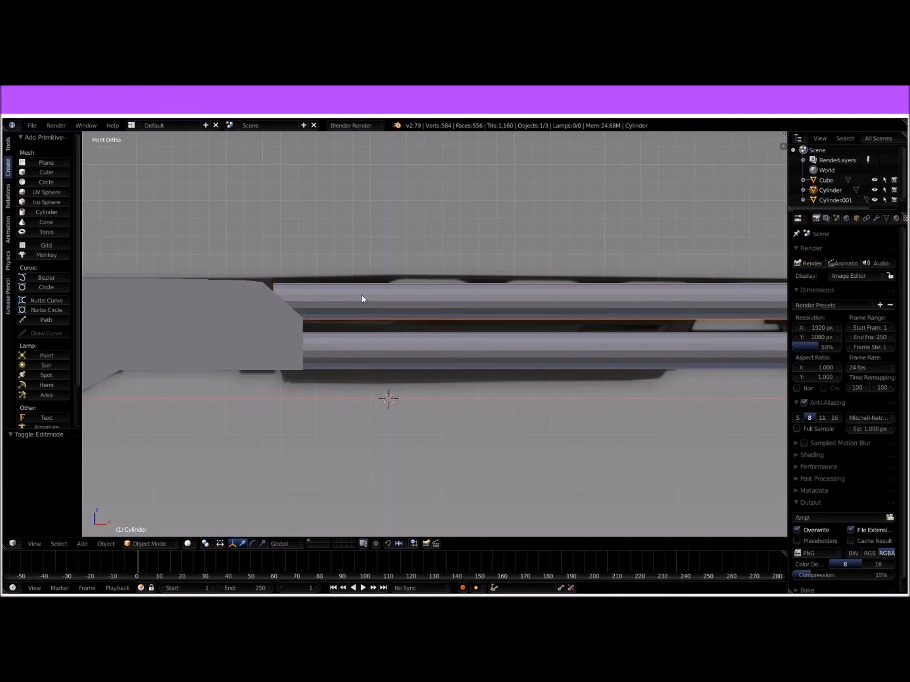
key(Tab)
middle_drag(362, 296, 339, 294)
right_click(133, 256)
right_click(132, 256)
middle_drag(314, 279, 287, 278)
drag(299, 271, 282, 271)
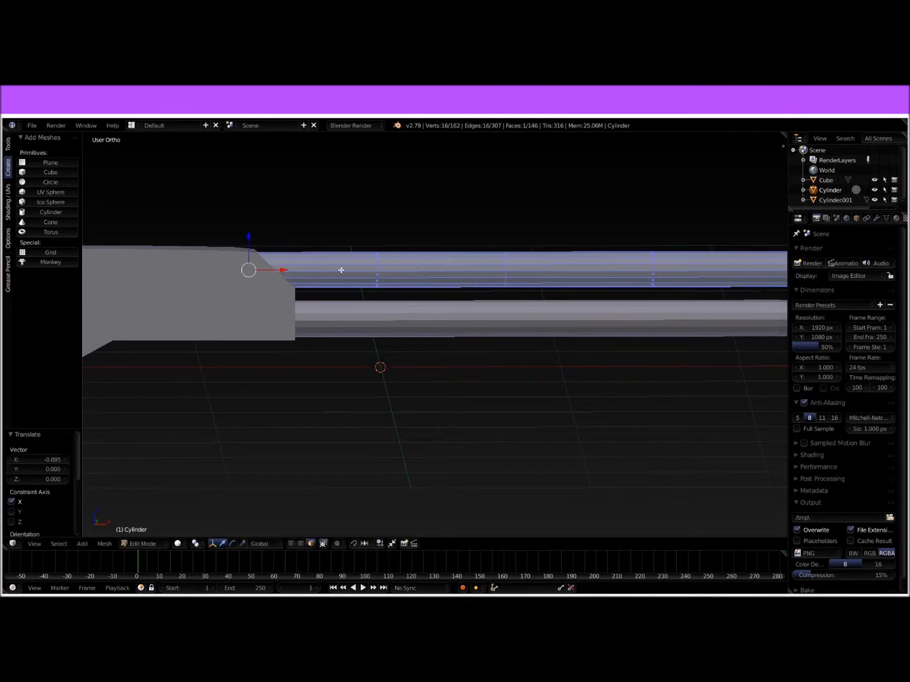
Step: Return to Object Mode and add a cube at the origin, scaled to 0.319, as the base of the pump handle
key(KP_1)
scroll(451, 298, up, 1)
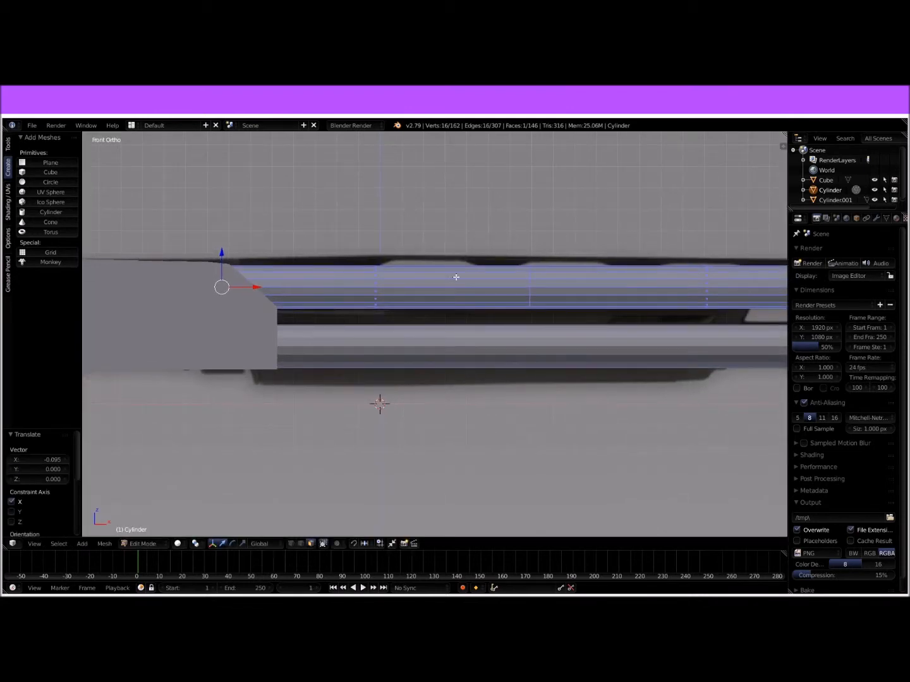
shift+middle_drag(383, 276, 530, 276)
shift+middle_drag(538, 320, 433, 292)
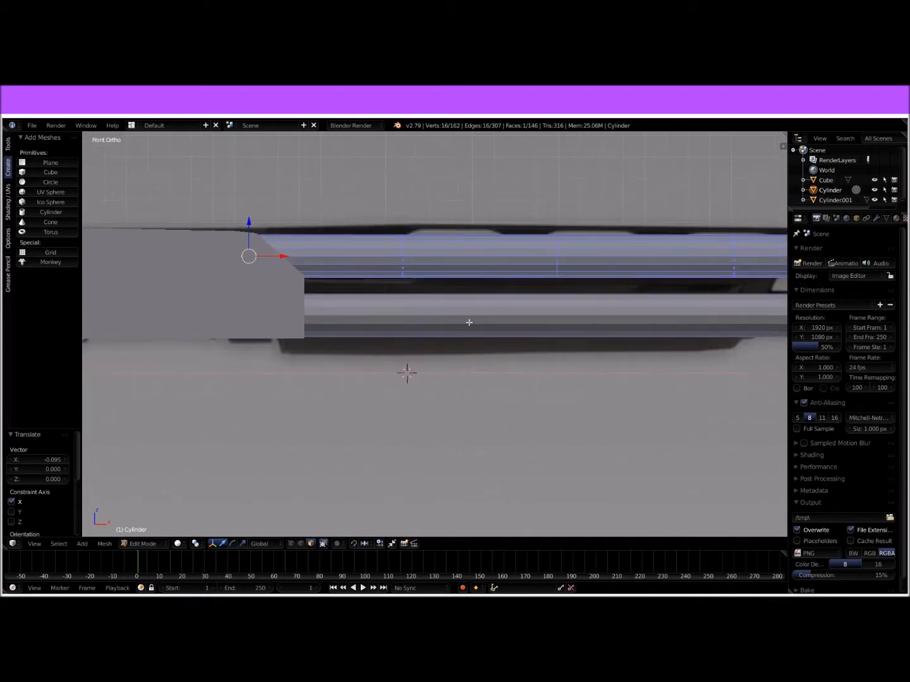
key(Tab)
right_click(473, 322)
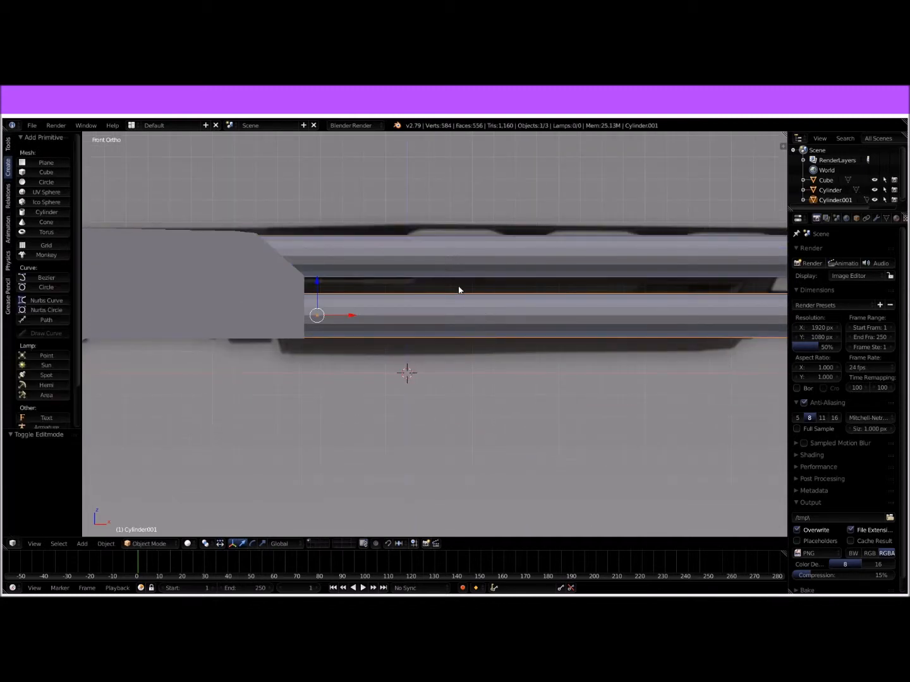
scroll(436, 314, down, 2)
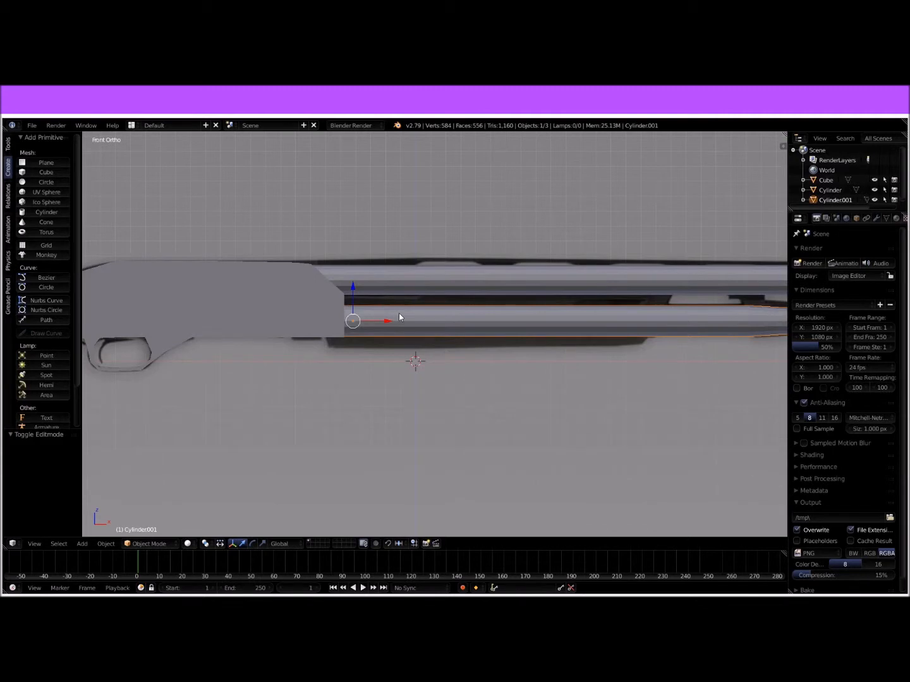
click(51, 172)
scroll(651, 411, down, 3)
key(s)
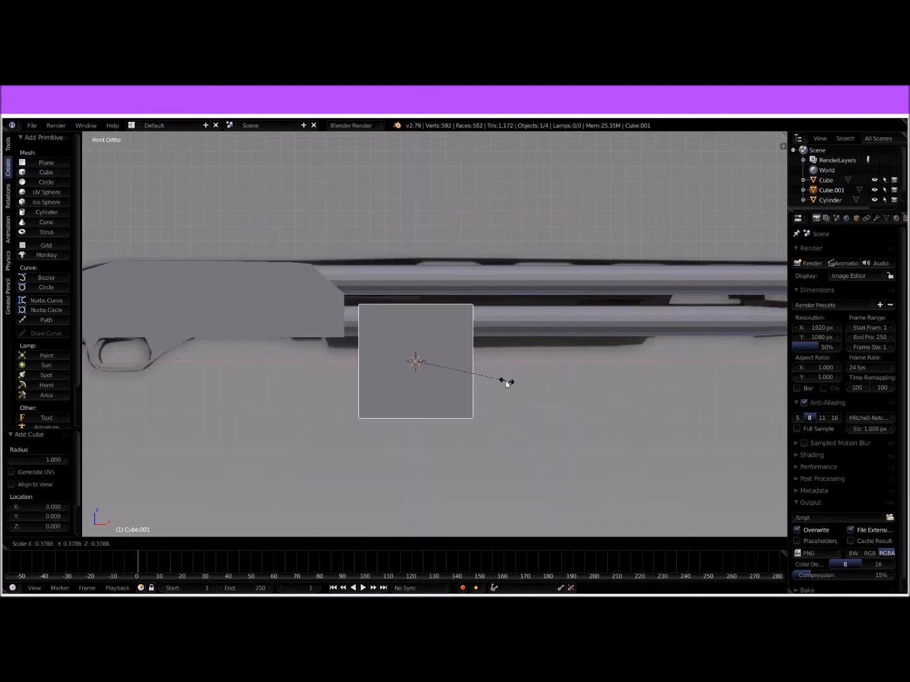
click(494, 379)
Step: Raise the cube 0.103 along Z over the reference pump and scale it to 0.659 along Z
scroll(485, 375, up, 5)
shift+middle_drag(487, 365, 494, 329)
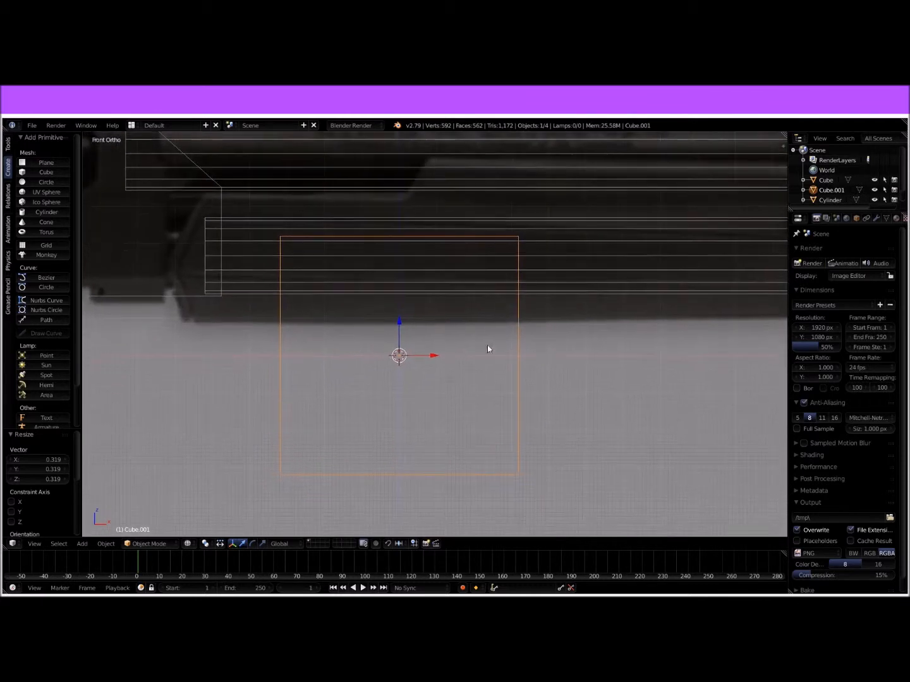
drag(404, 328, 391, 285)
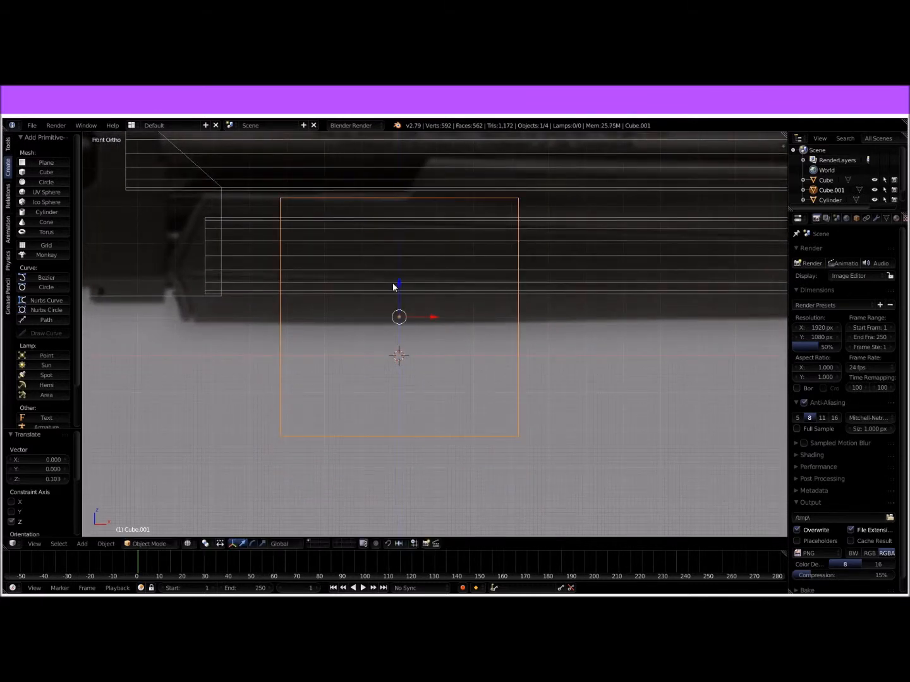
key(s)
key(z)
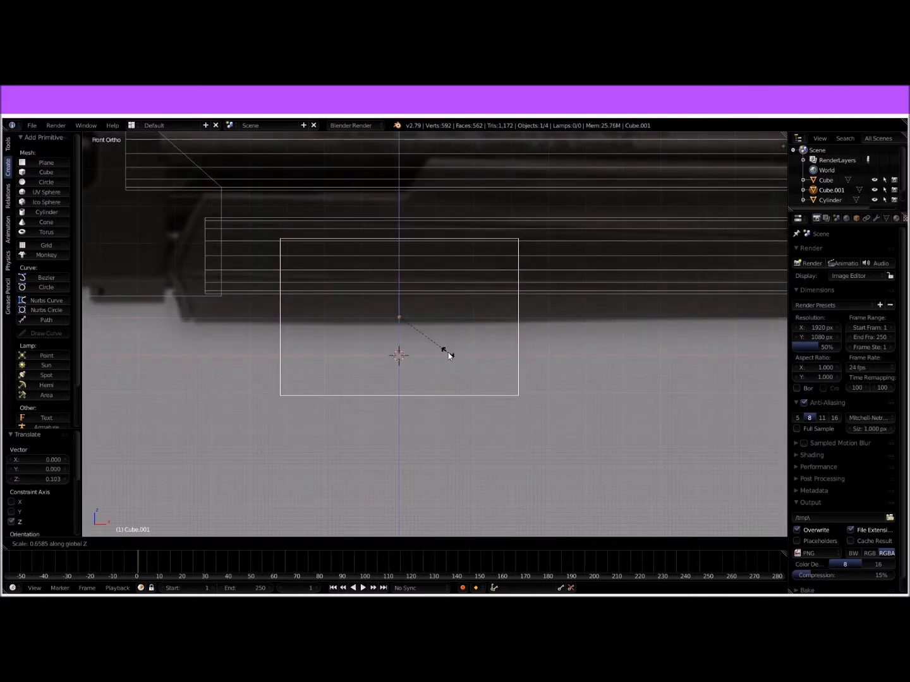
click(448, 355)
Step: Examine the solid-shaded block against the magazine tube, receiver and reference pump
middle_drag(475, 428, 690, 387)
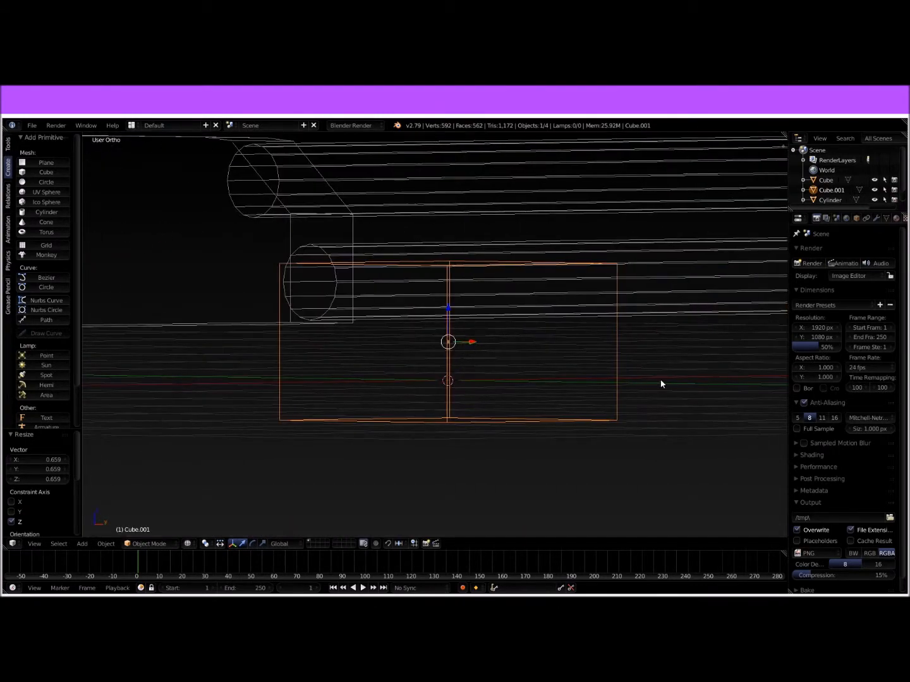
key(z)
key(KP_1)
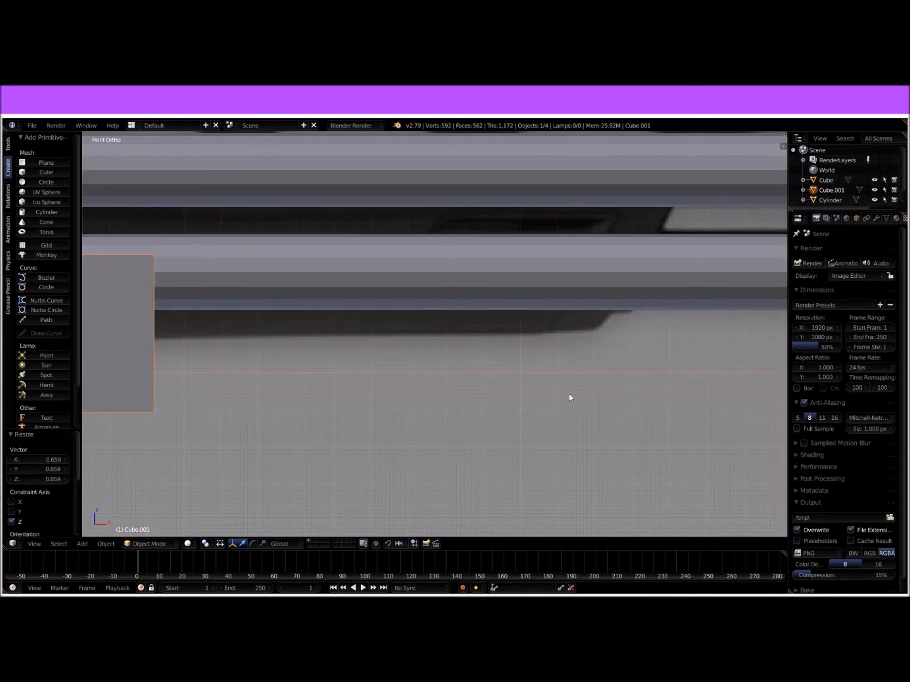
scroll(589, 397, up, 4)
shift+middle_drag(101, 355, 373, 348)
shift+middle_drag(128, 357, 463, 341)
shift+scroll(445, 340, down, 5)
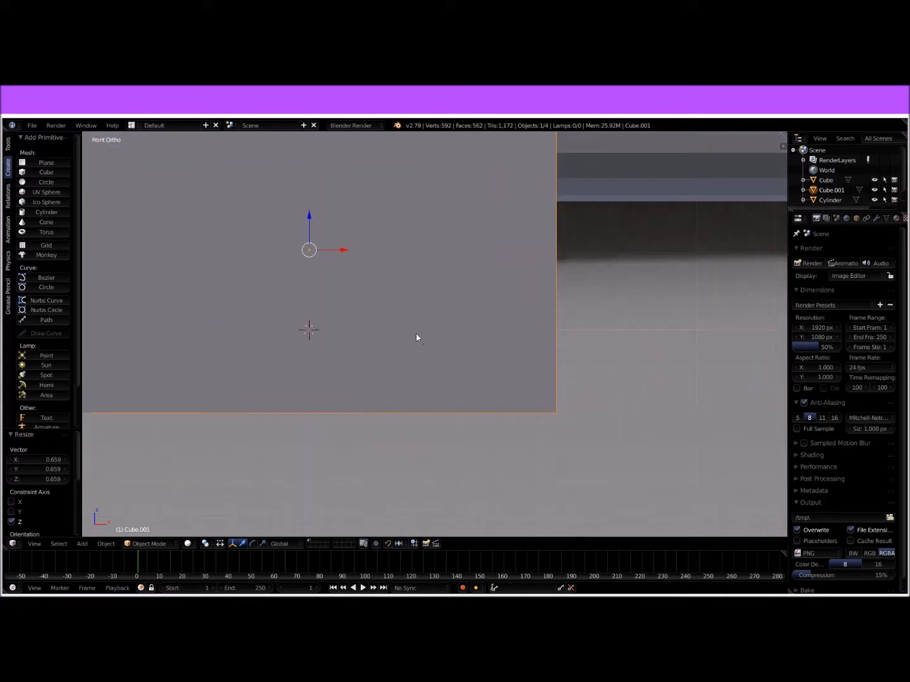
scroll(406, 335, down, 6)
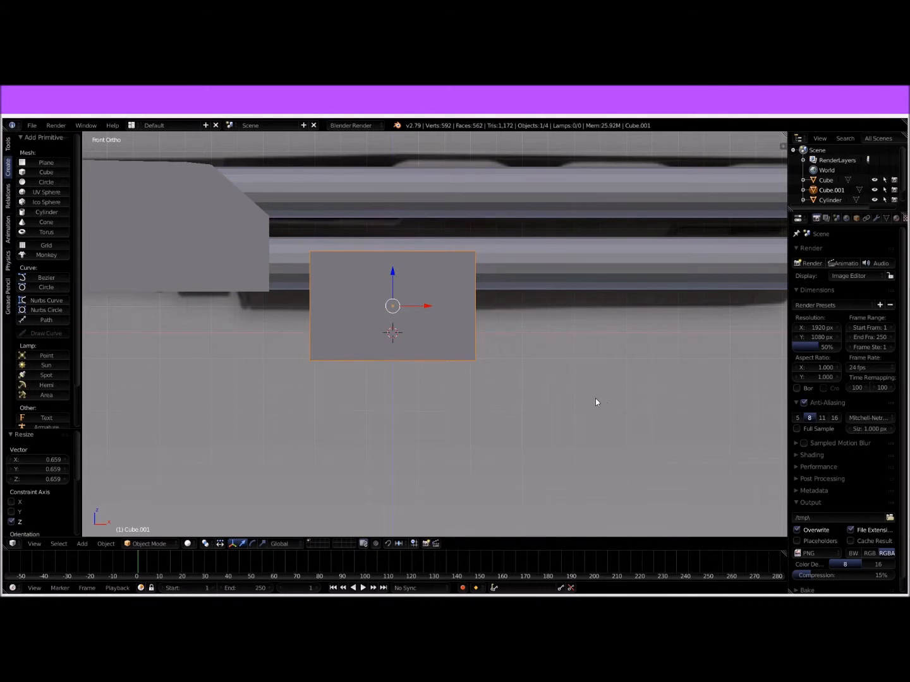
middle_drag(451, 347, 514, 352)
scroll(514, 352, down, 5)
Step: Scale the pump block along Y to narrow it around the magazine tube
middle_drag(663, 353, 646, 352)
key(s)
key(z)
key(y)
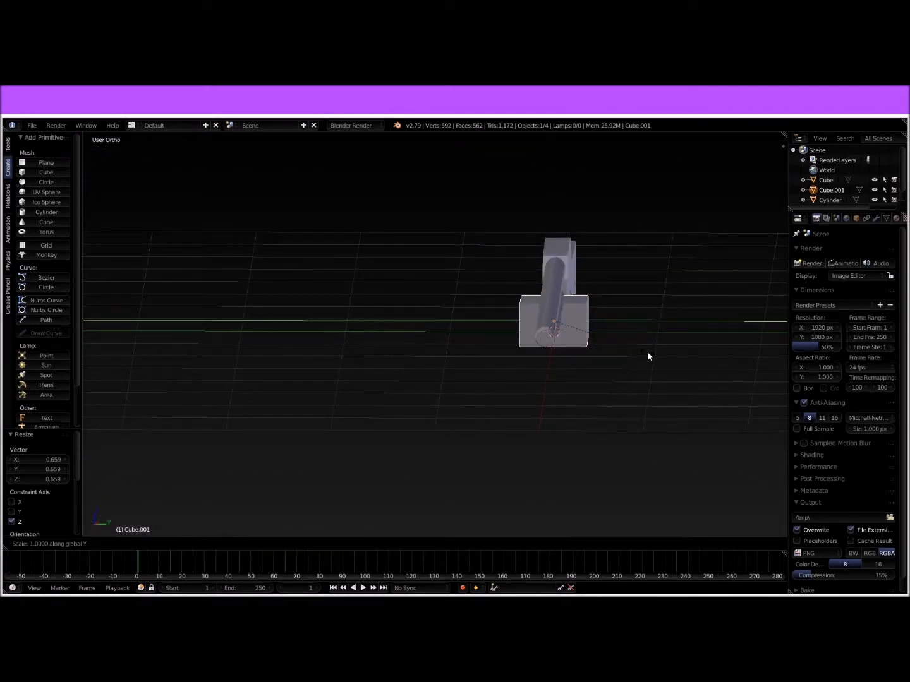
click(592, 346)
middle_drag(592, 346, 556, 320)
Step: Reduce the pump block's height along Z and raise it 0.106 along Z
key(s)
key(z)
click(605, 447)
key(g)
click(552, 294)
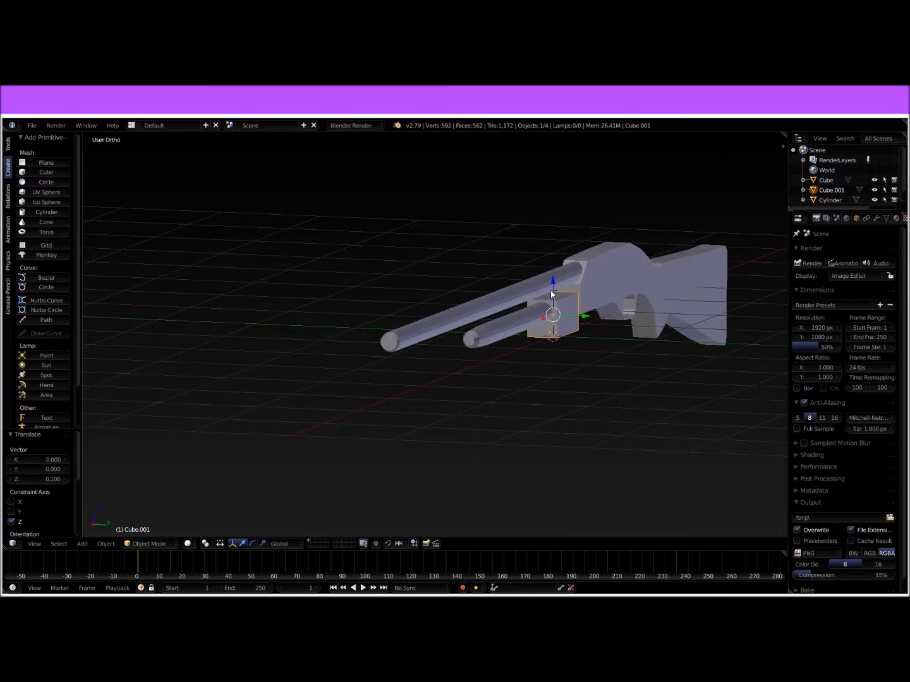
Step: Position the pump block around the magazine tube, slightly higher and directly ahead of the receiver
key(KP_1)
key(KP_Decimal)
drag(394, 252, 381, 244)
drag(430, 269, 397, 275)
middle_drag(540, 310, 522, 315)
Step: Extrude the pump block's front face 1.336 forward along the magazine tube in Edit Mode
key(Tab)
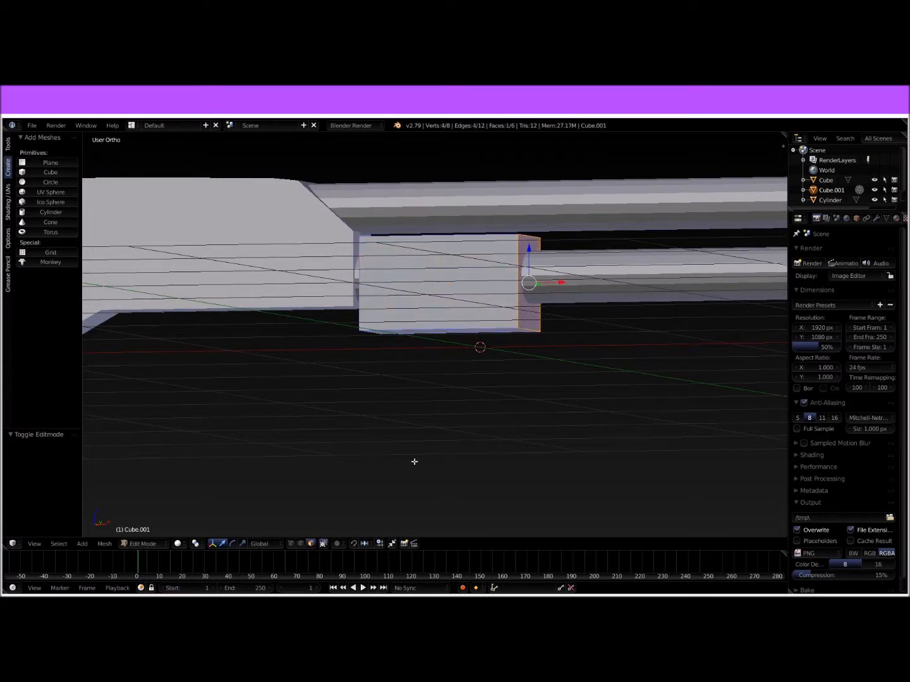
key(KP_1)
shift+middle_drag(590, 290, 325, 319)
key(e)
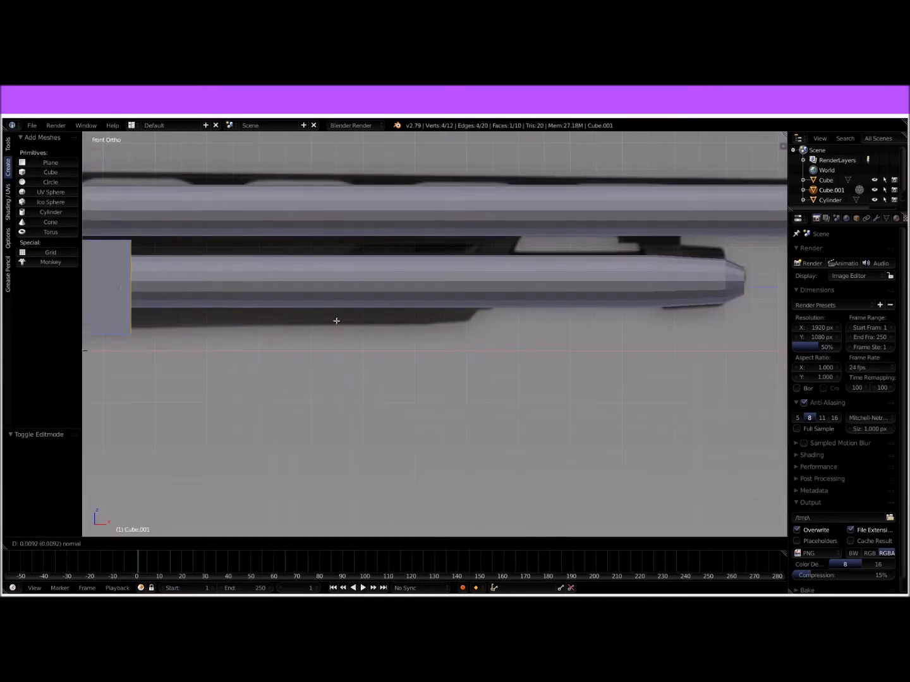
click(670, 314)
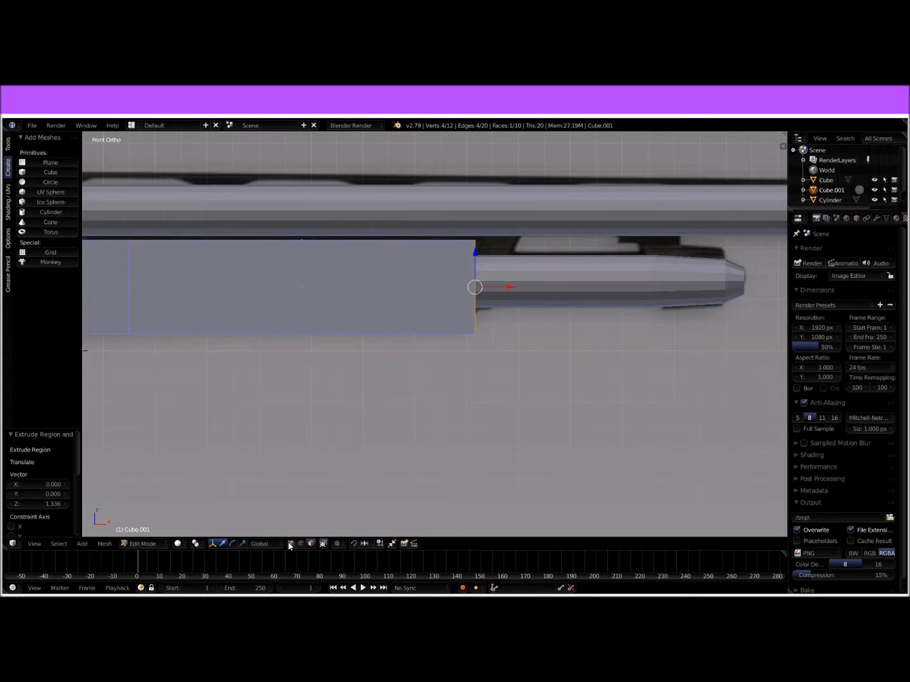
Step: Move the pump's upper front vertices 0.170 forward along X to slant its front end over the reference
right_click(418, 293)
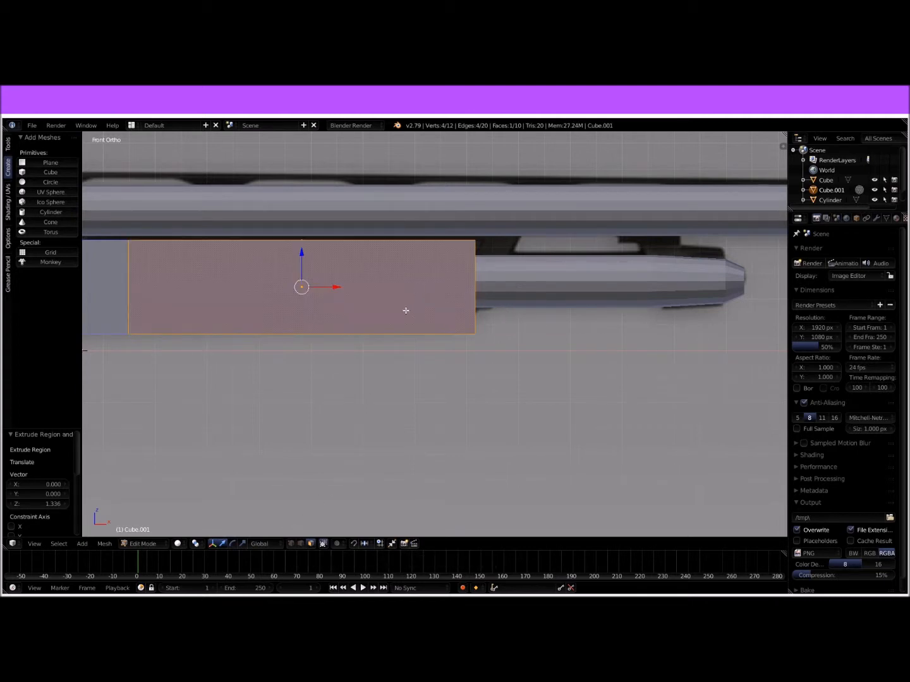
key(a)
key(z)
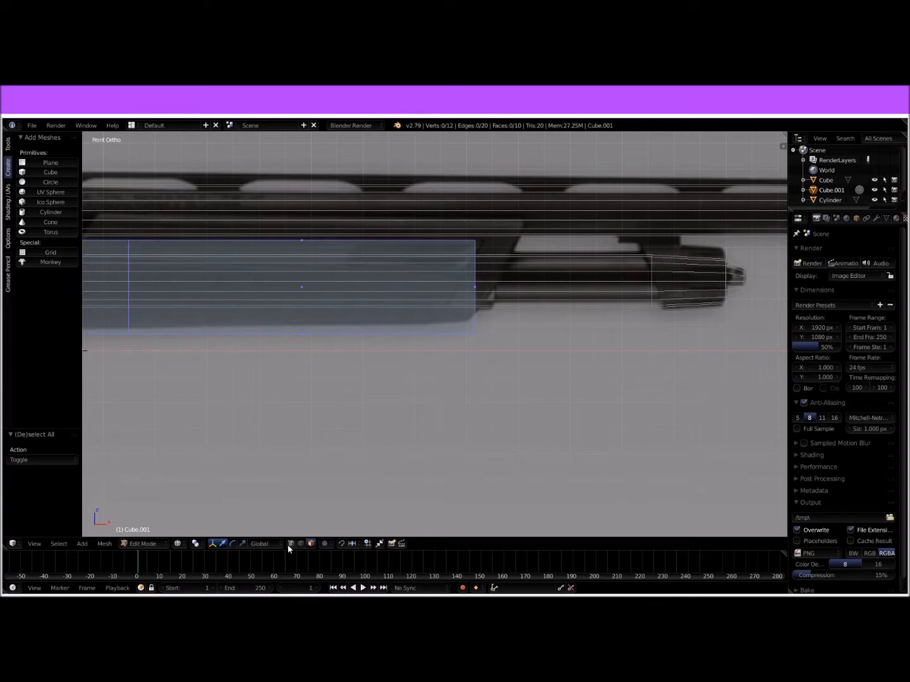
key(b)
drag(453, 219, 551, 240)
Step: Raise the pump's lower front vertices to the reference outline and move them -0.033 along X
right_click(474, 333)
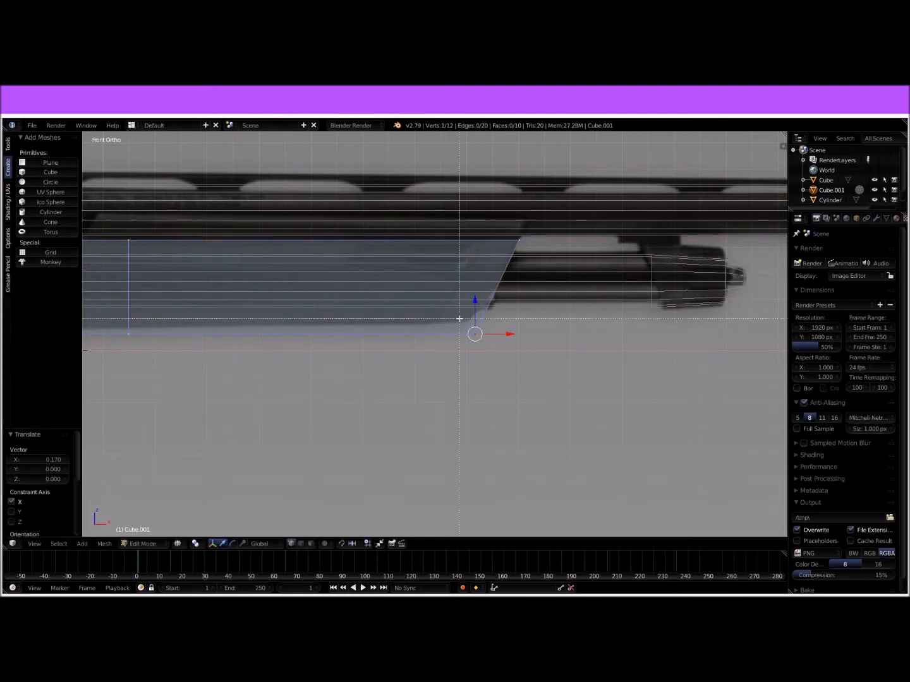
drag(474, 310, 495, 325)
shift+middle_drag(352, 353, 613, 312)
shift+middle_drag(361, 323, 509, 339)
right_click(375, 313)
drag(353, 192, 415, 317)
key(e)
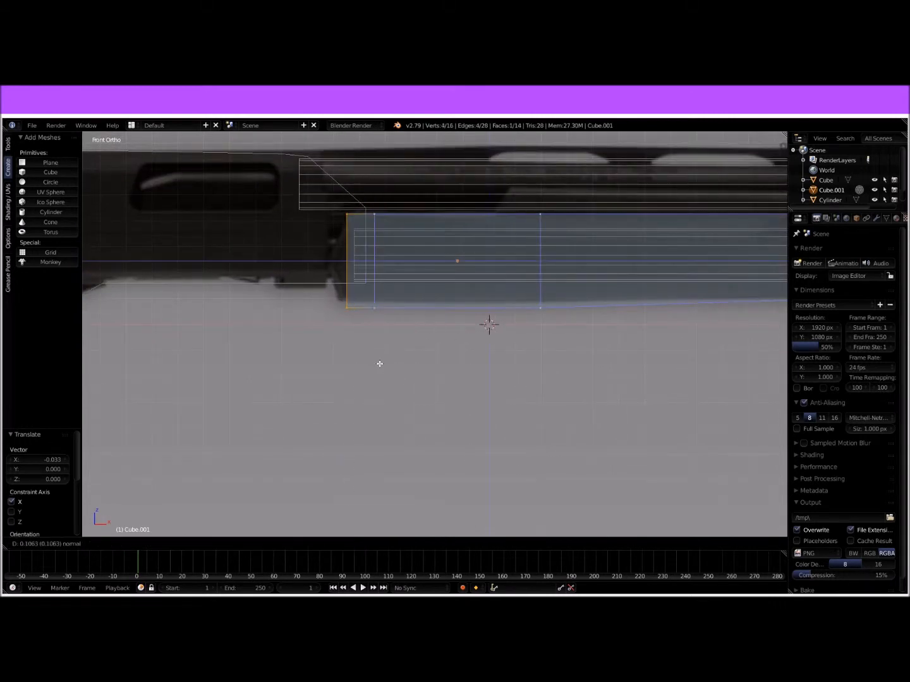
right_click(401, 359)
key(ctrl+z)
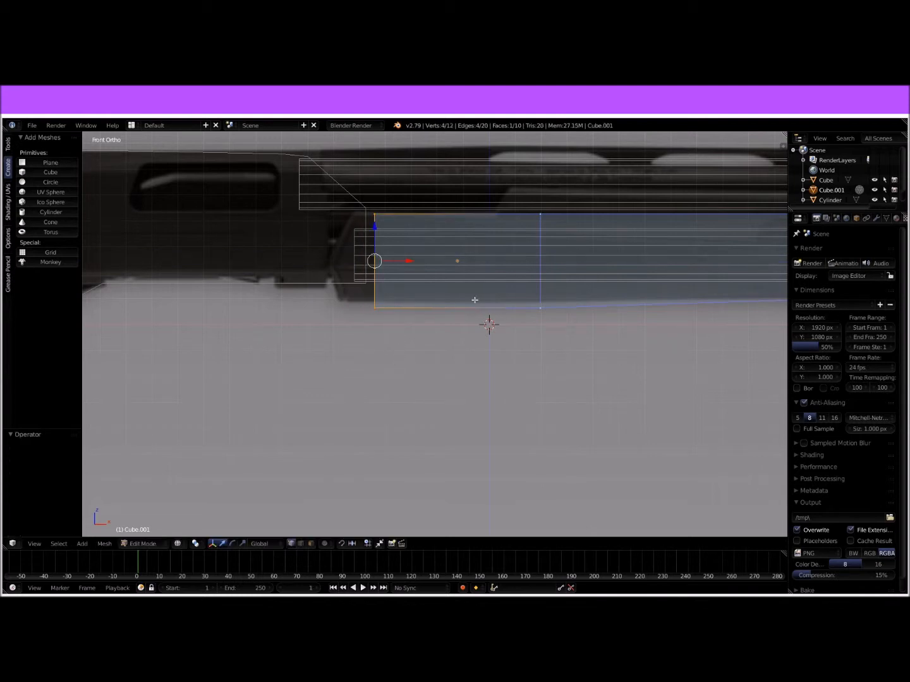
Step: Add a loop cut near the pump's rear end and raise the lower rear edge 0.022 along Z
key(ctrl+r)
drag(471, 276, 376, 280)
right_click(374, 307)
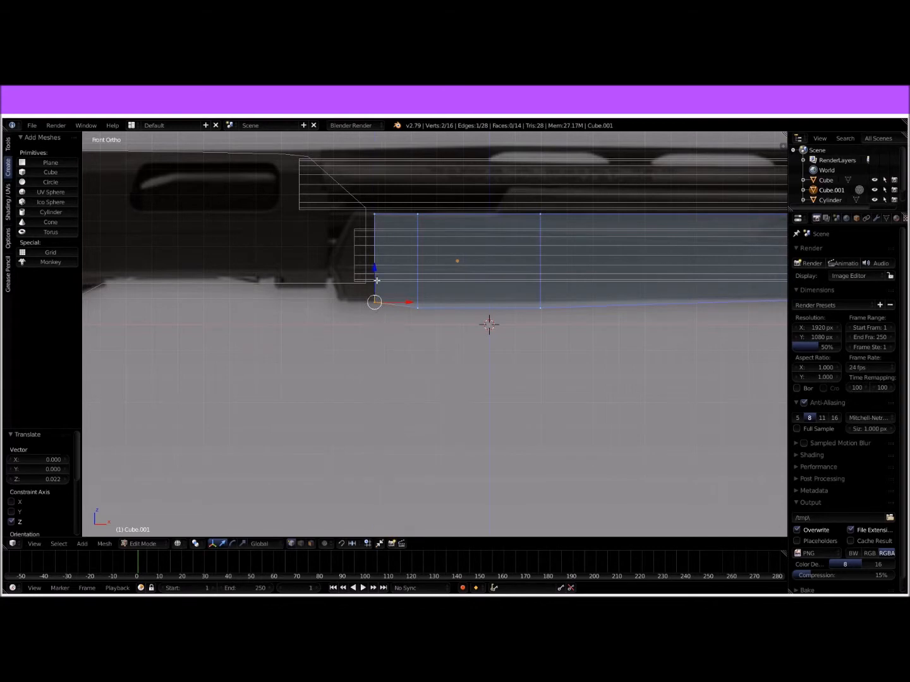
Step: Add a centred loop cut in the pump's front section, move its lower edge -0.016 along Z, and return to Object Mode
shift+middle_drag(576, 310, 295, 305)
key(ctrl+r)
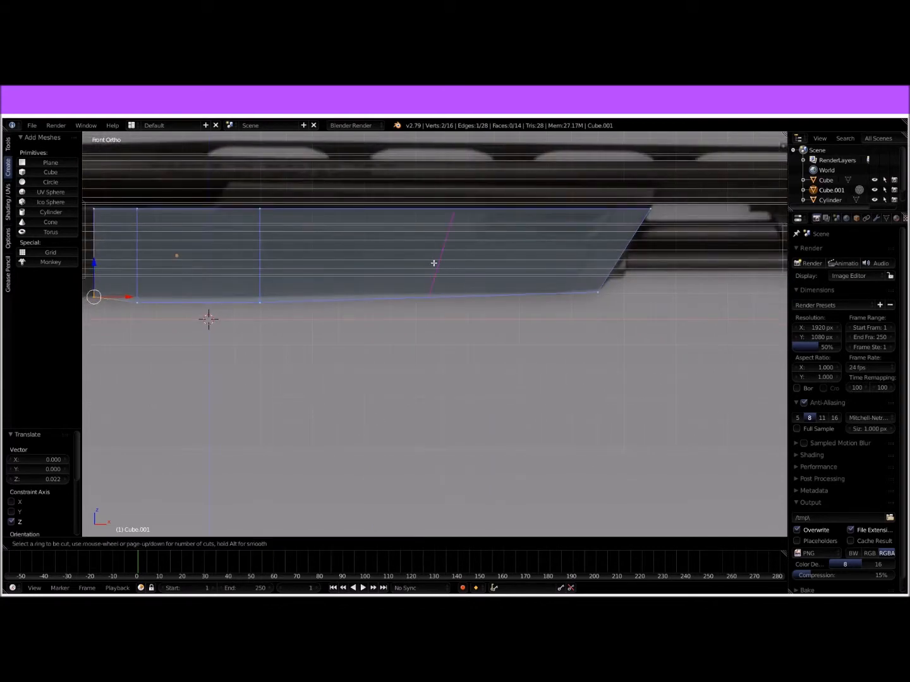
click(434, 263)
right_click(434, 262)
right_click(431, 289)
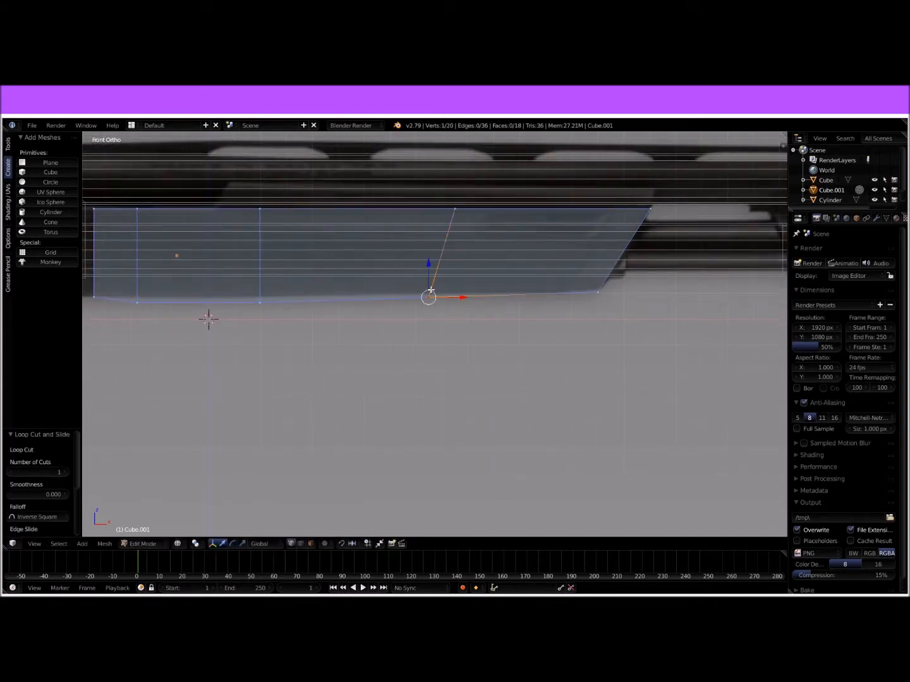
key(b)
mouse_move(417, 285)
mouse_down()
mouse_move(457, 313)
mouse_move(430, 275)
mouse_up()
shift+middle_drag(442, 290, 307, 397)
shift+middle_drag(402, 346, 577, 318)
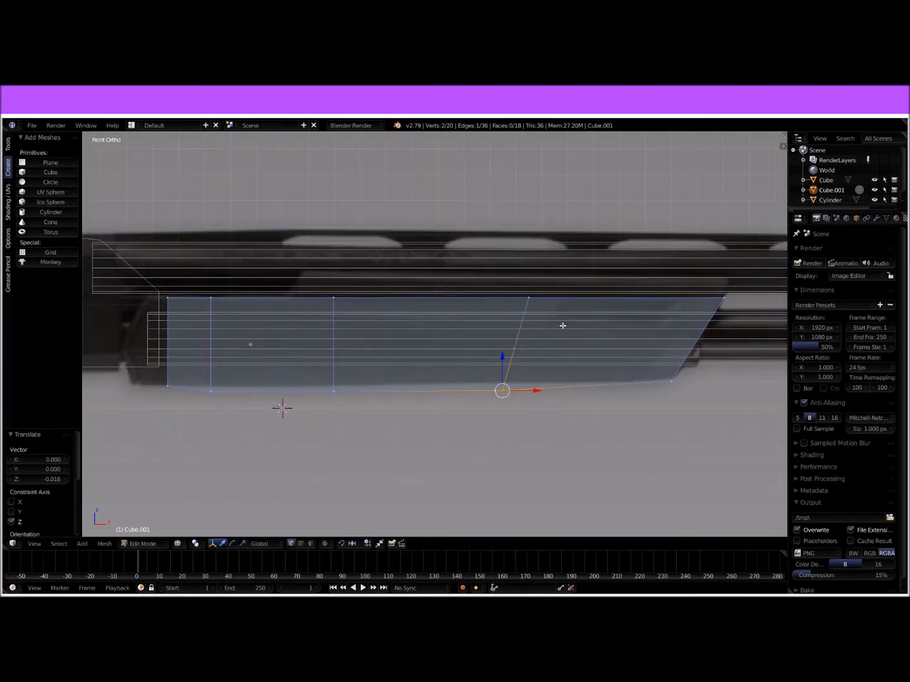
key(Tab)
scroll(499, 328, down, 3)
mouse_move(496, 329)
middle_down()
mouse_move(472, 344)
mouse_move(339, 341)
mouse_move(507, 341)
middle_up()
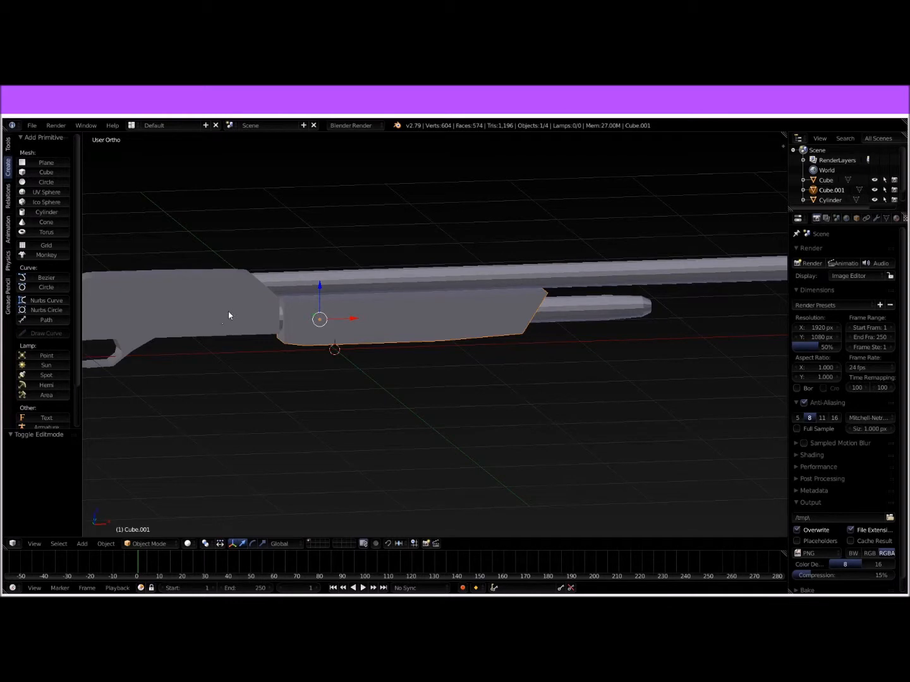
Step: Extrude the receiver's large upper side face behind the barrel in place and scale it to 0.824 for the ejection port
shift+middle_drag(222, 318, 393, 300)
right_click(389, 301)
key(Tab)
scroll(384, 292, up, 3)
click(310, 544)
right_click(399, 249)
key(e)
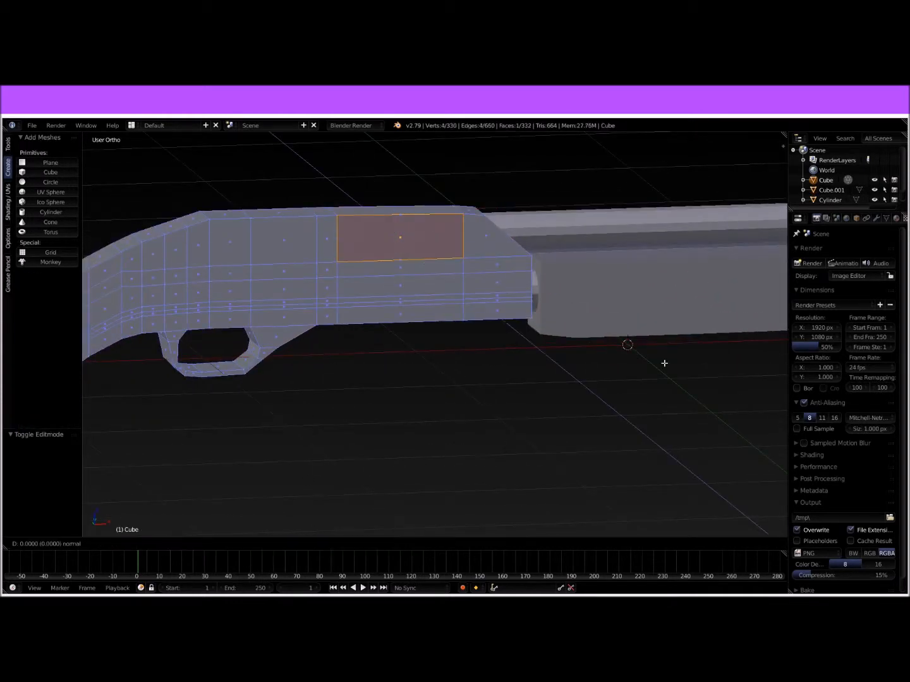
right_click(664, 363)
key(s)
click(606, 368)
middle_drag(482, 367, 505, 392)
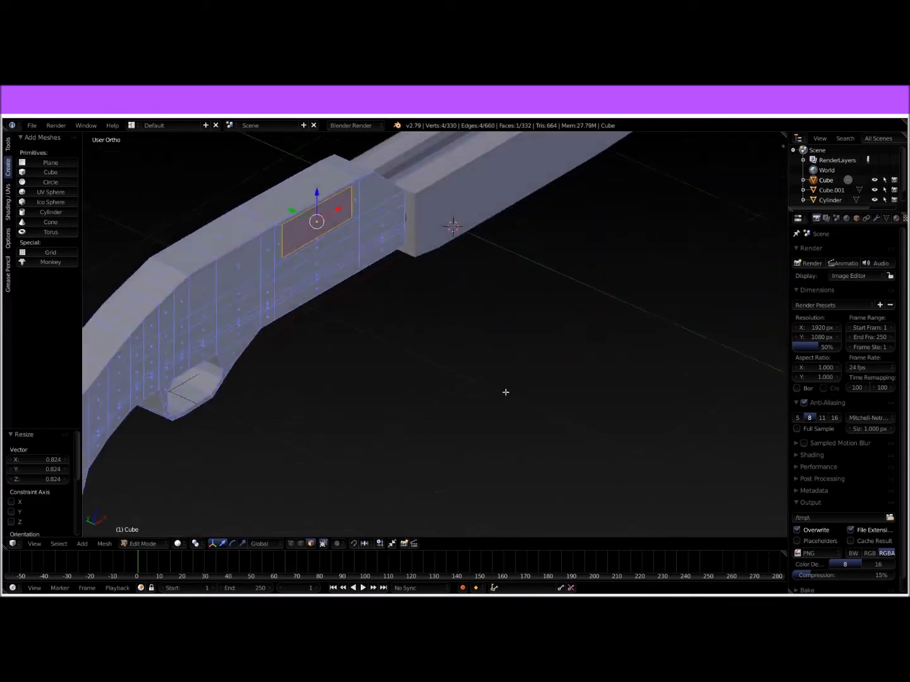
Step: Extrude the ejection port face inward into the receiver by -0.053 along its normal and return to Object Mode
key(e)
click(485, 393)
middle_drag(567, 294, 474, 292)
key(Tab)
key(Tab)
key(e)
click(559, 357)
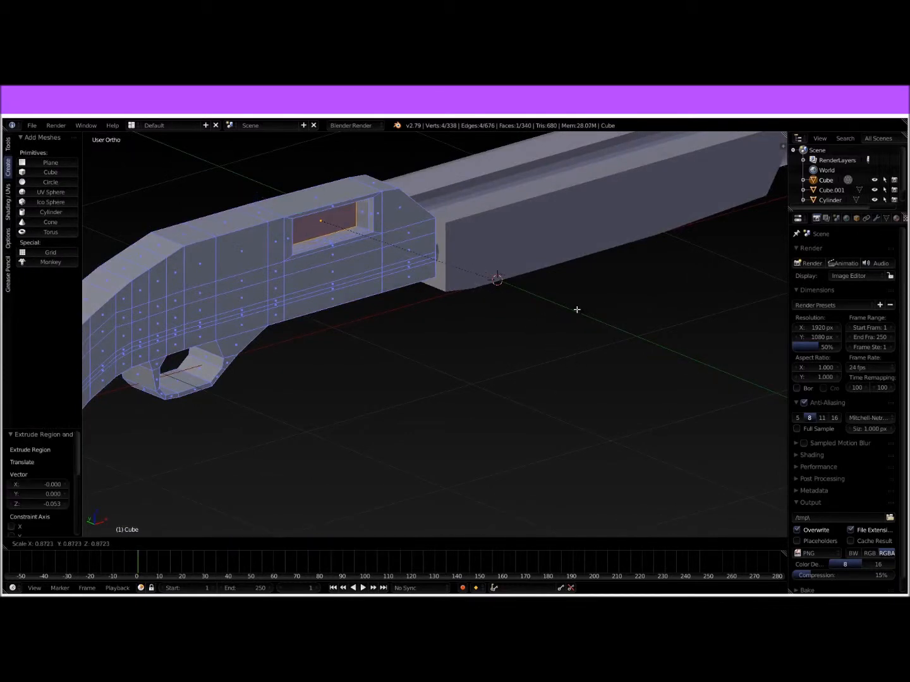
key(Tab)
mouse_move(566, 314)
middle_down()
mouse_move(504, 295)
mouse_move(469, 298)
mouse_move(578, 317)
middle_up()
scroll(446, 389, down, 3)
middle_drag(444, 384, 387, 367)
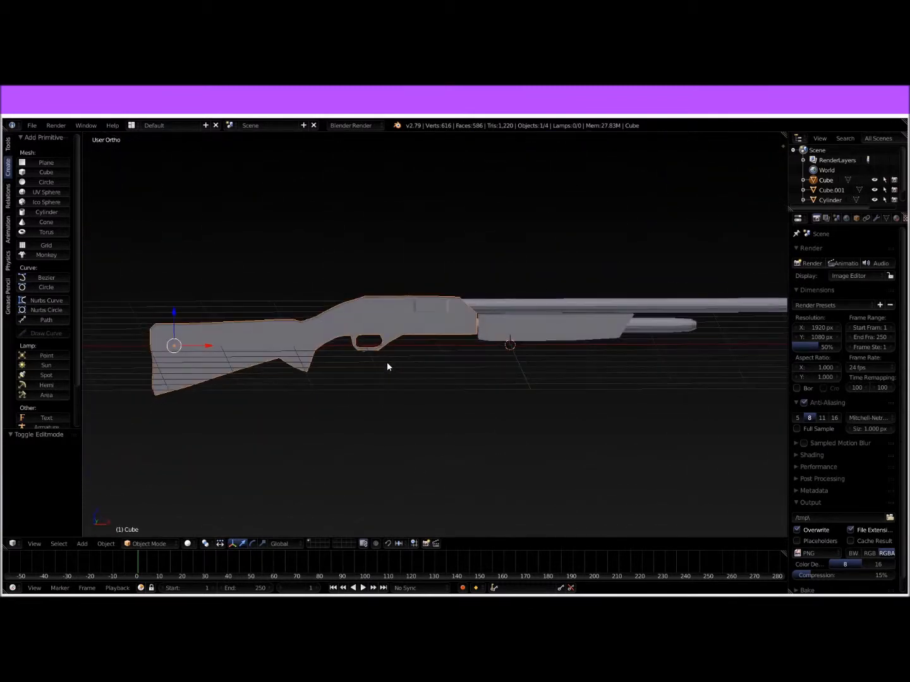
Step: Give the stock and receiver body a new material with a dark grey diffuse colour, and add a second slot with a default material
click(897, 218)
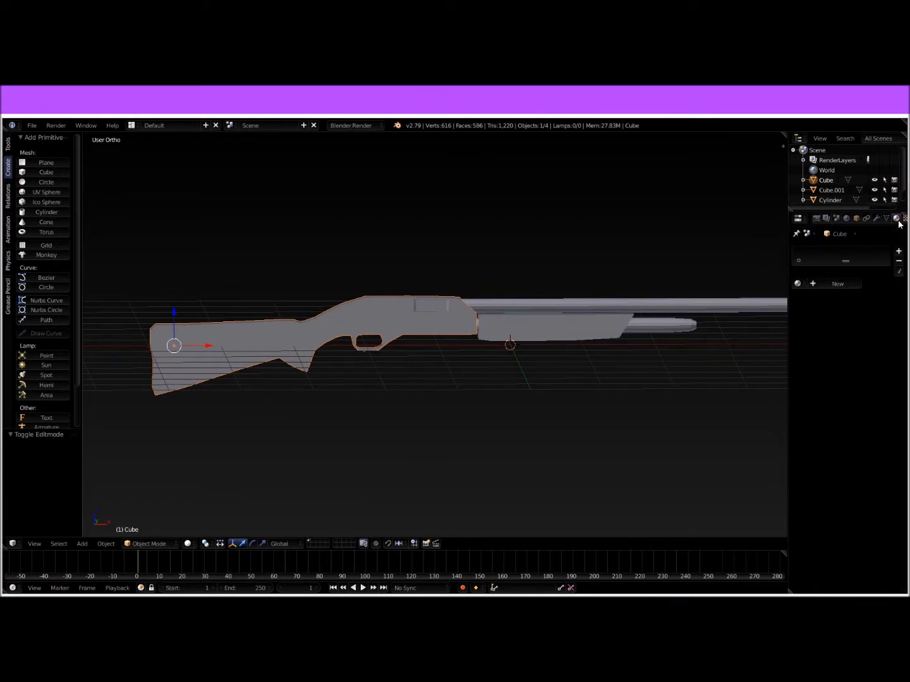
click(834, 284)
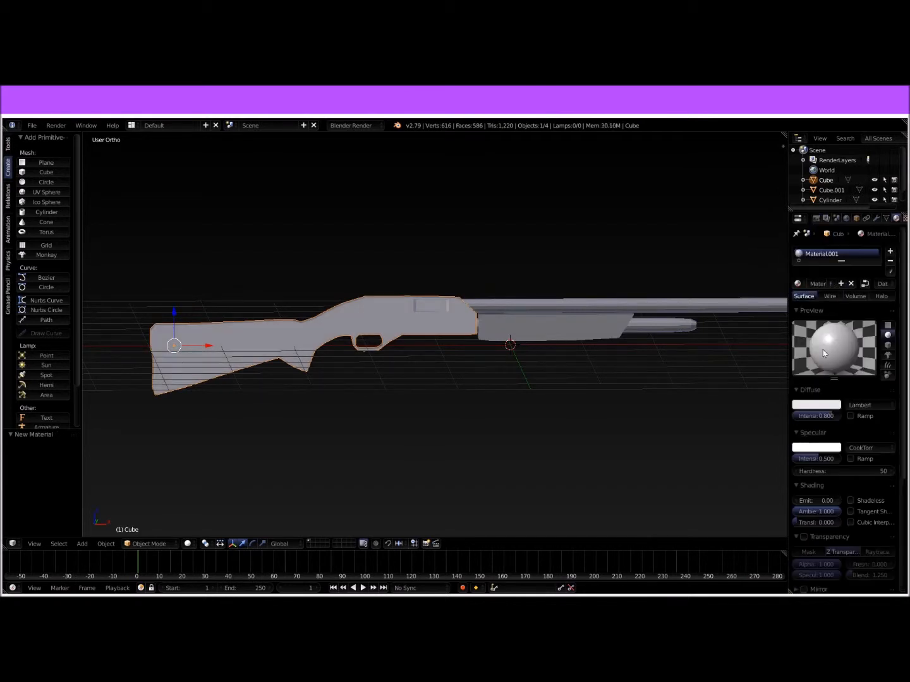
click(822, 407)
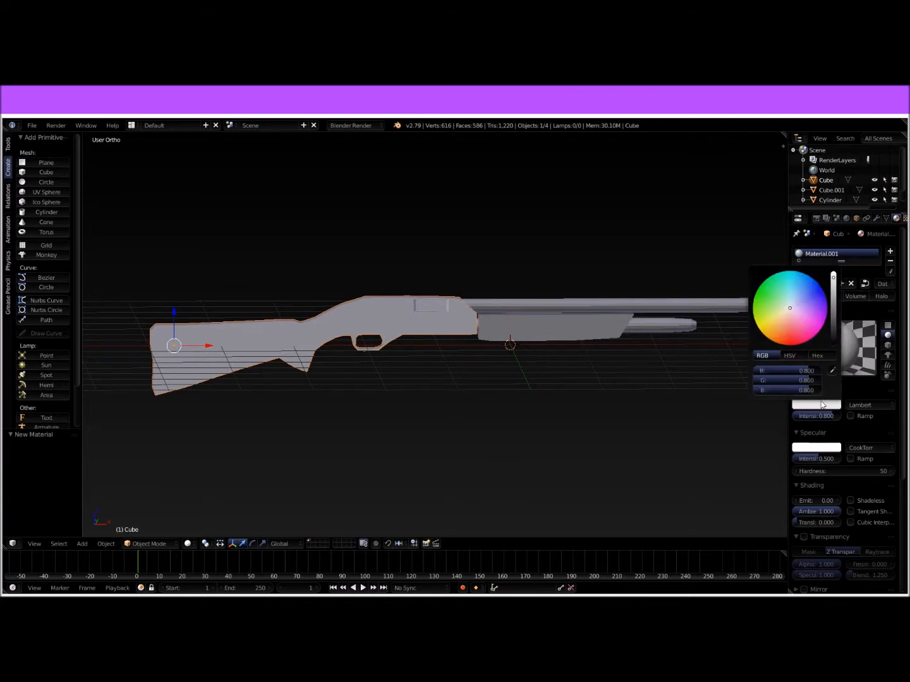
click(825, 406)
drag(833, 295, 833, 316)
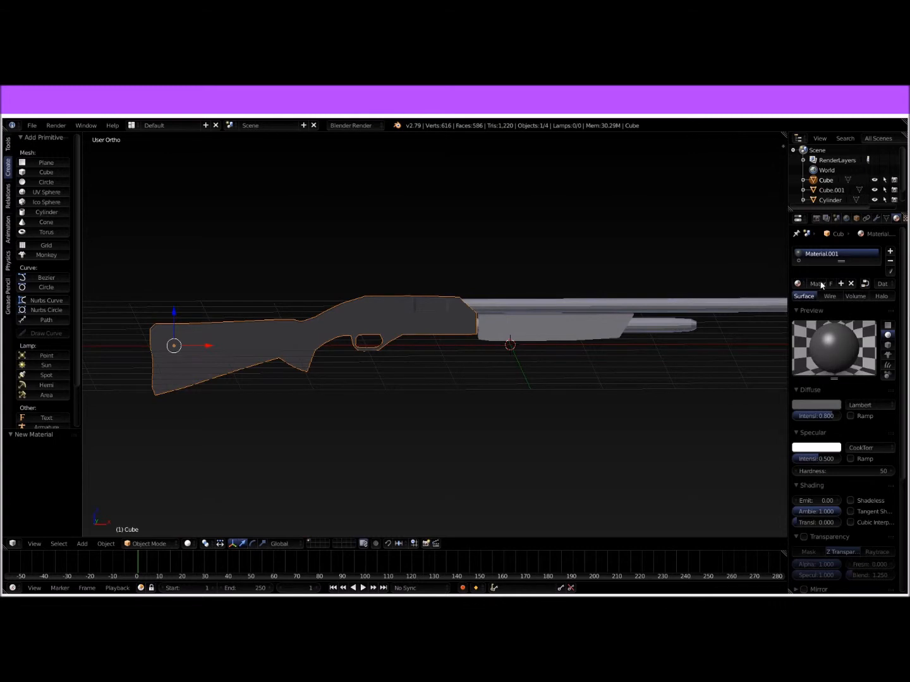
click(888, 252)
click(840, 306)
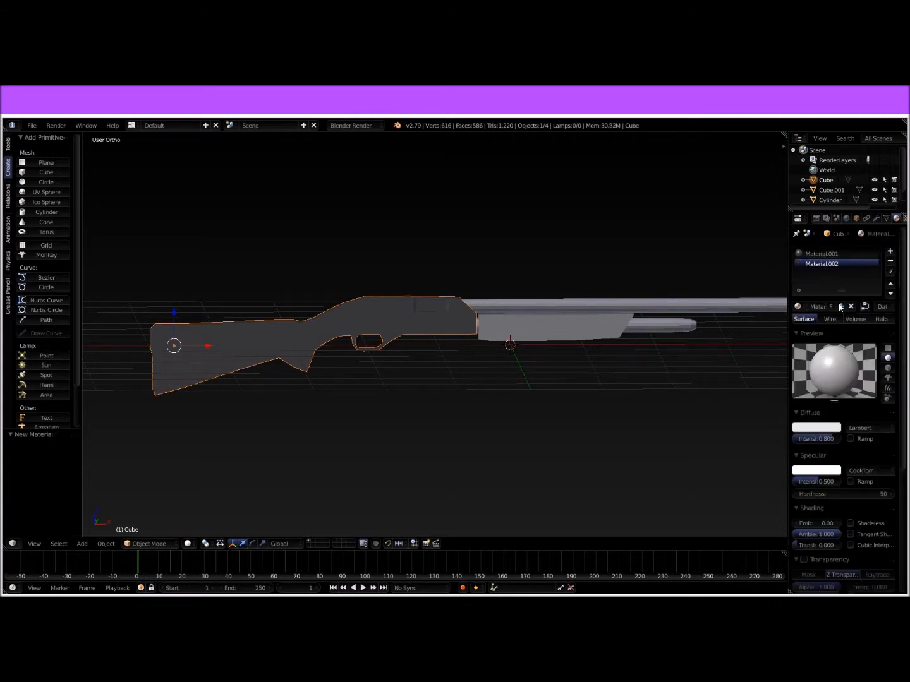
Step: Assign a third material with a dark grey diffuse colour to the ejection port's back face and four inner walls
scroll(482, 383, up, 10)
key(Tab)
scroll(444, 278, up, 3)
shift+middle_drag(440, 297, 467, 209)
shift+right_click(567, 308)
shift+right_click(542, 340)
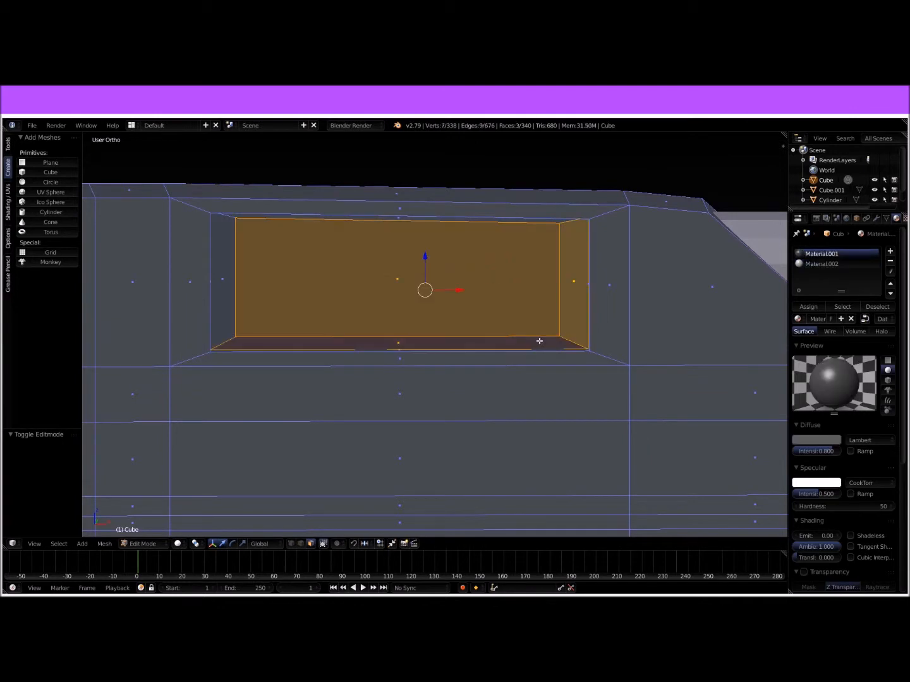
shift+right_click(234, 300)
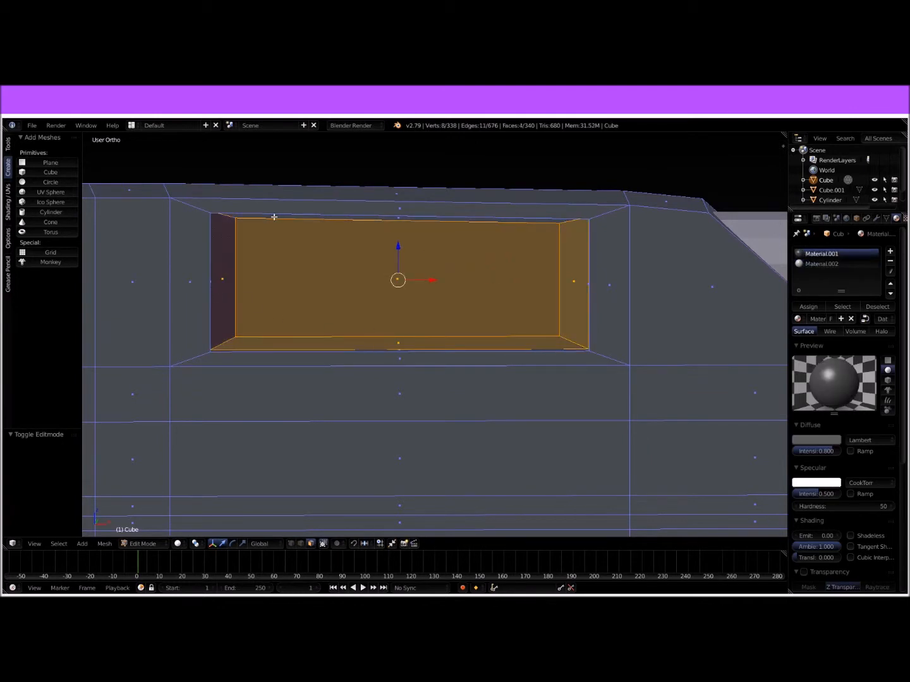
shift+right_click(273, 216)
click(890, 250)
click(846, 319)
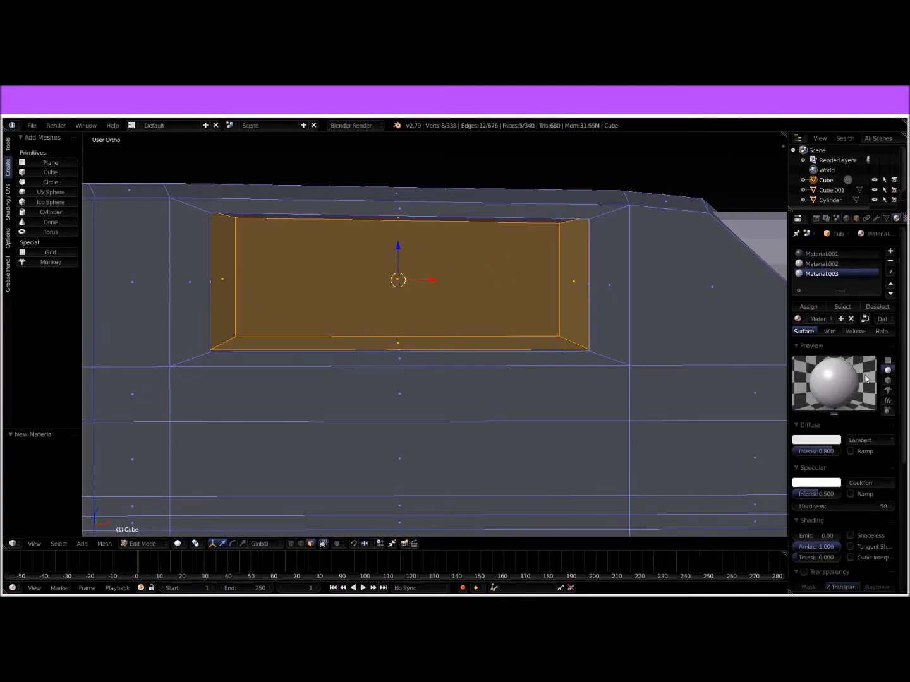
click(830, 437)
drag(850, 363, 850, 395)
click(808, 307)
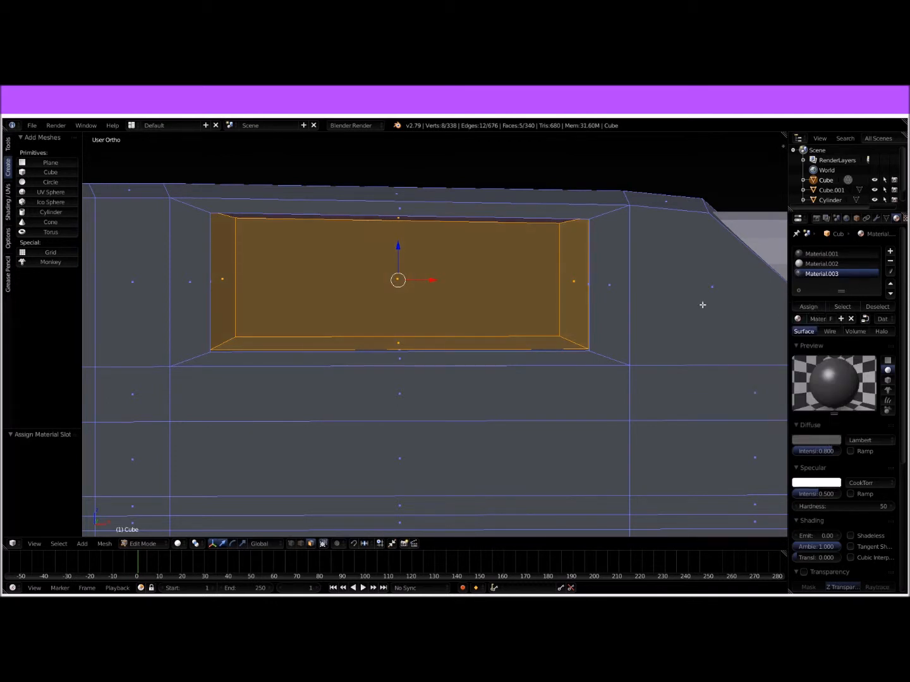
Step: Return to Object Mode and darken the ejection port material's diffuse colour to RGB 0.023
key(Tab)
middle_drag(617, 296, 647, 311)
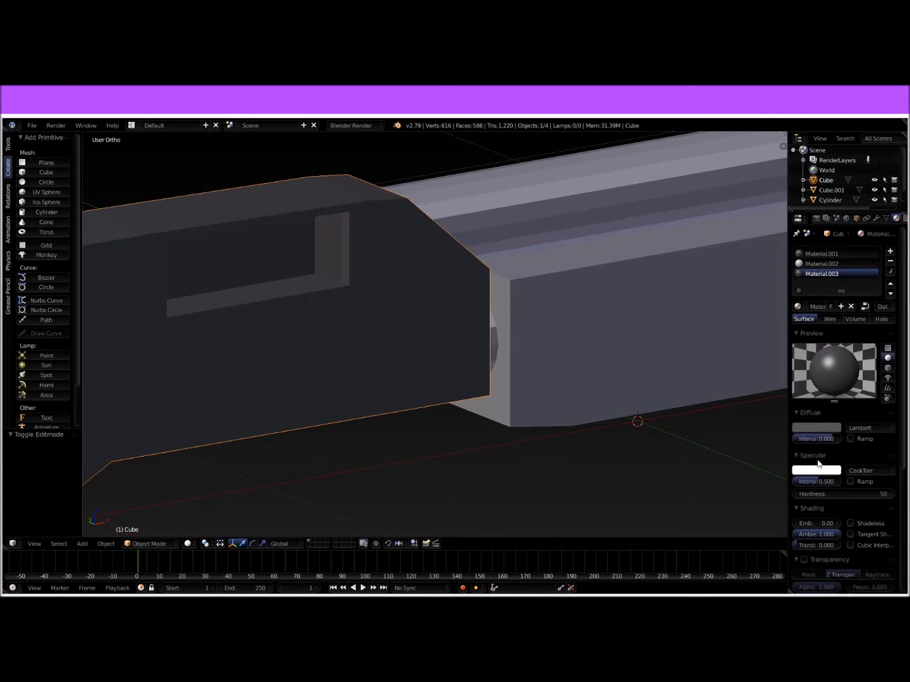
click(834, 432)
drag(834, 344, 833, 355)
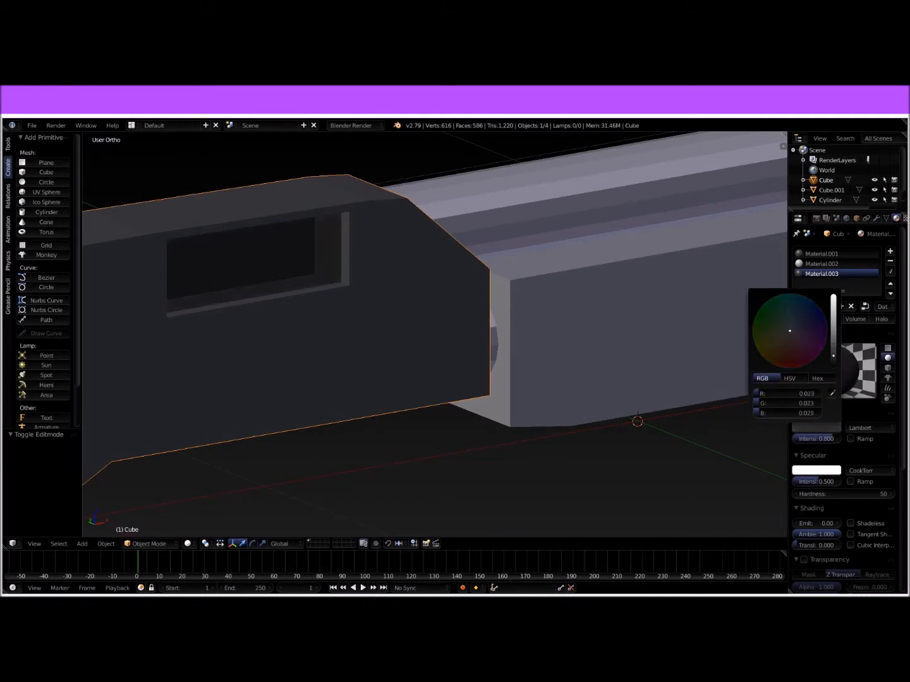
Step: Select all body faces from the grip forward in front view and assign them a fourth material with a mid-grey diffuse colour
scroll(439, 311, down, 7)
middle_drag(440, 311, 360, 316)
middle_drag(475, 337, 373, 334)
scroll(373, 334, down, 4)
key(Tab)
key(KP_1)
scroll(373, 335, up, 4)
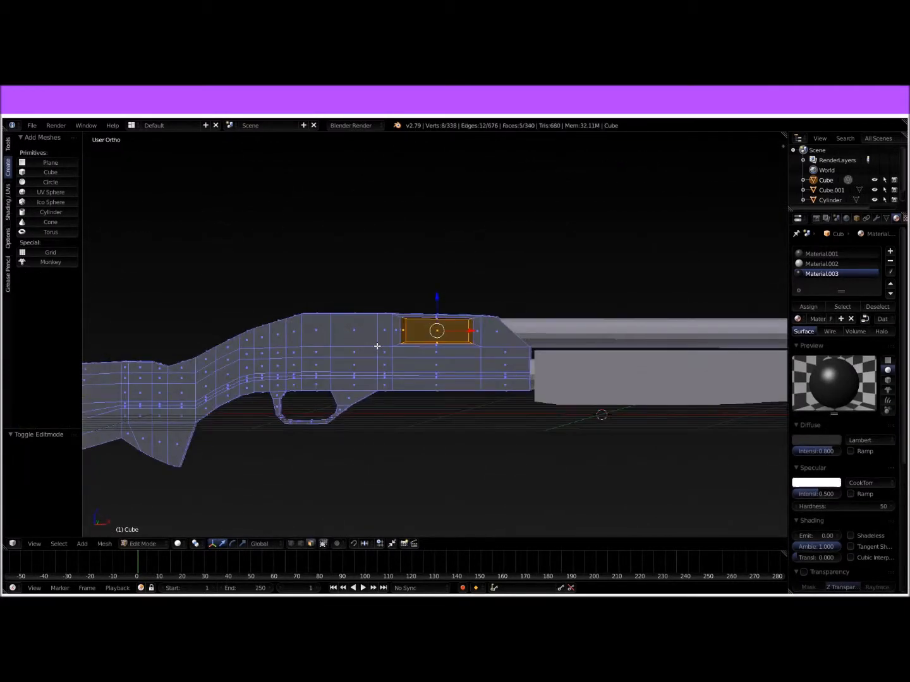
shift+middle_drag(339, 367, 498, 296)
key(z)
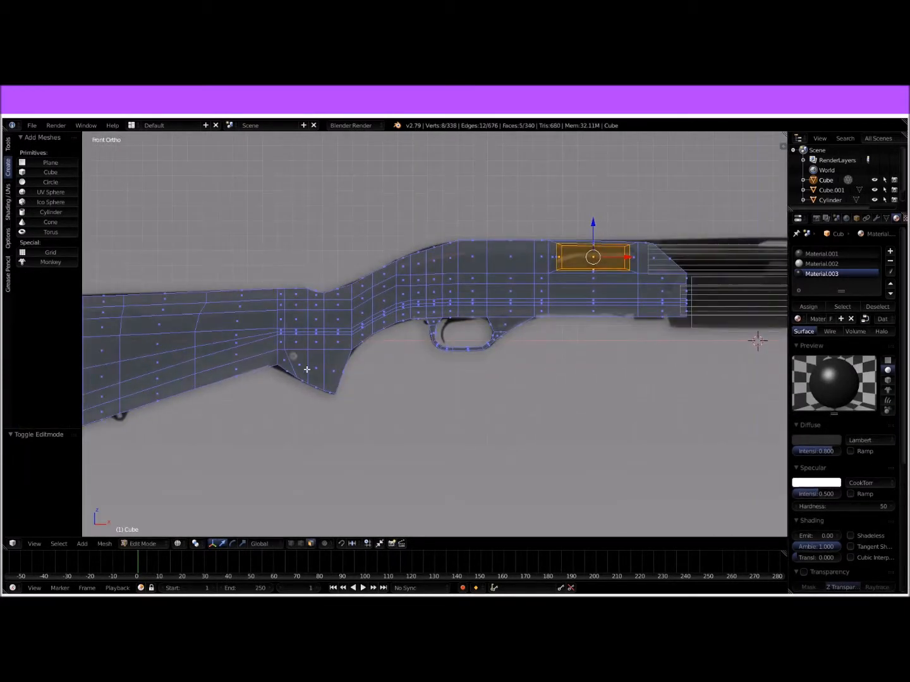
right_click(290, 369)
right_click(285, 361)
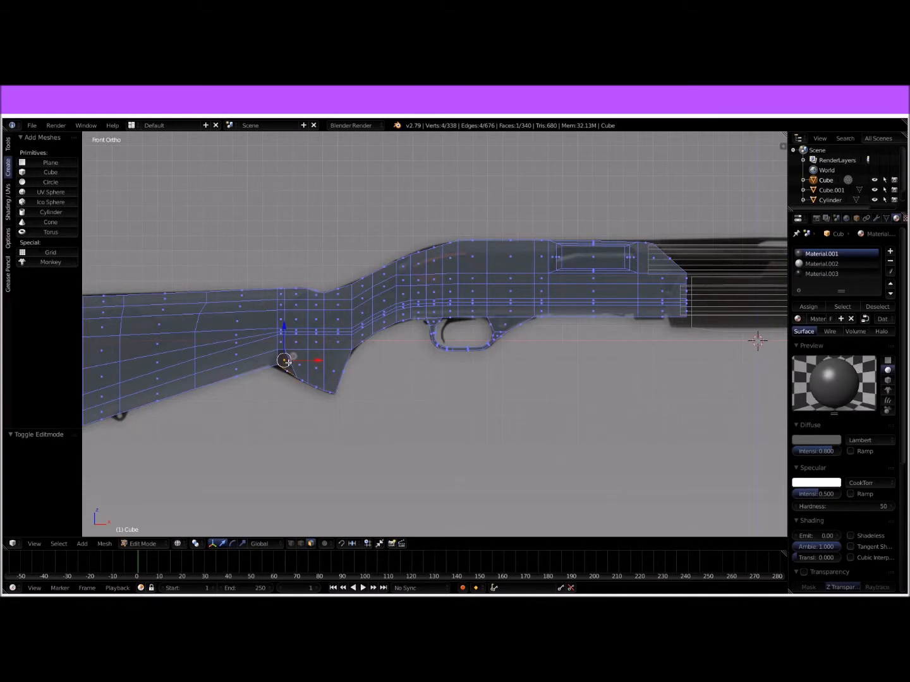
ctrl+right_click(281, 292)
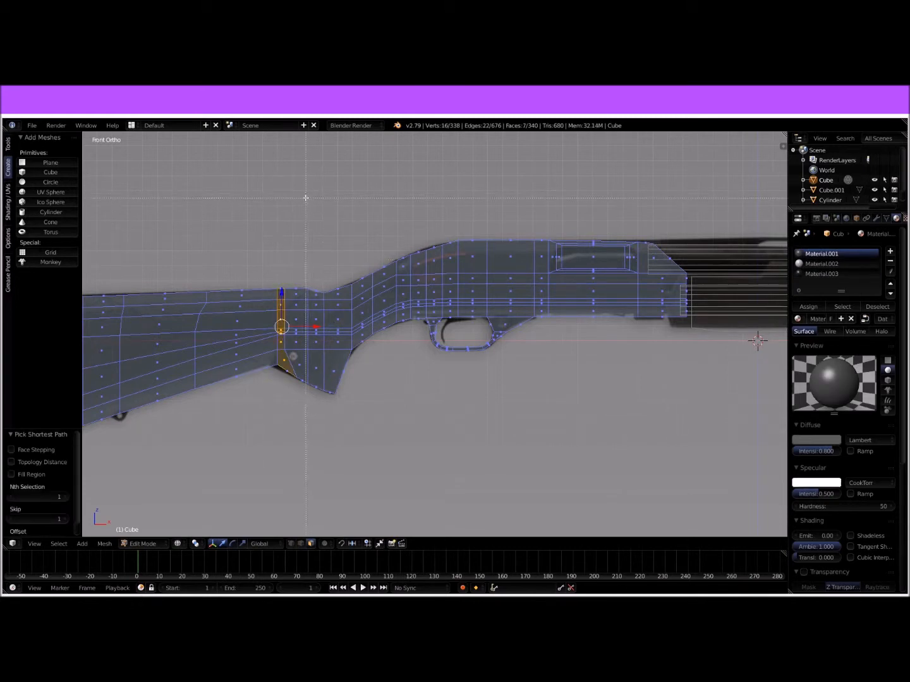
drag(283, 193, 700, 441)
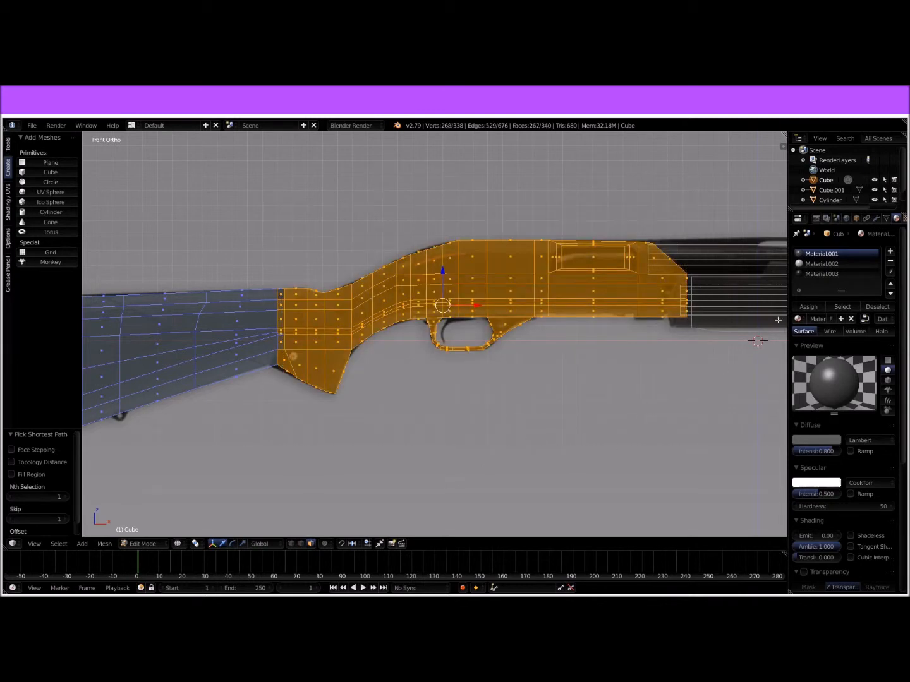
click(890, 252)
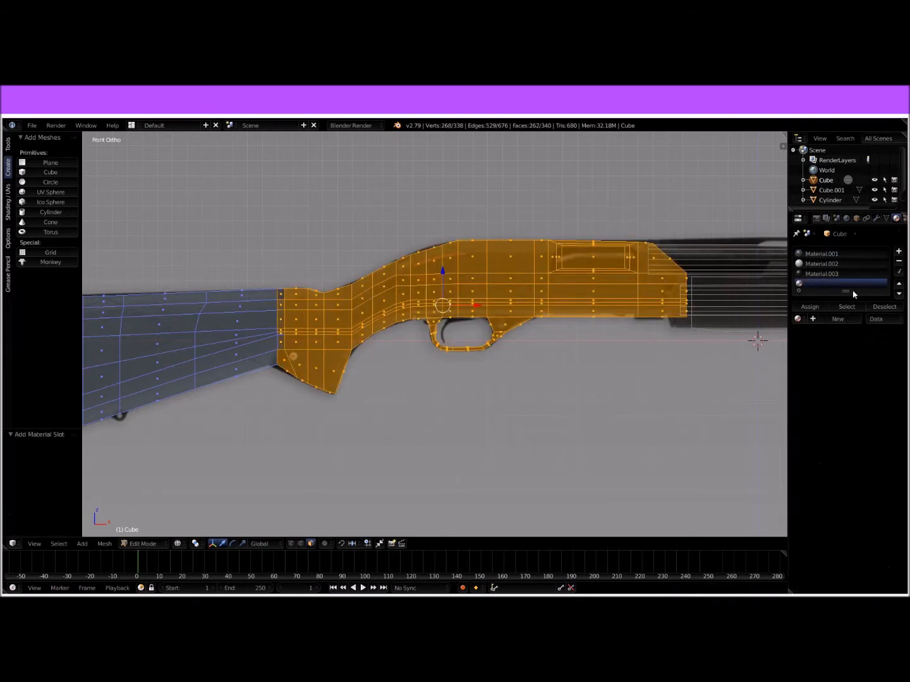
click(832, 320)
click(817, 440)
drag(836, 341, 833, 349)
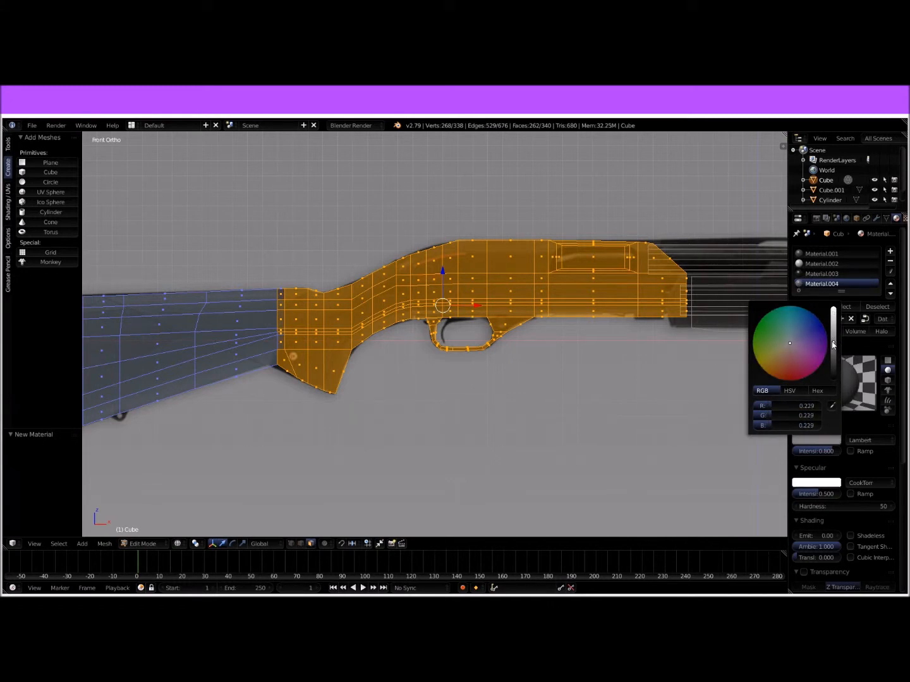
click(813, 308)
Step: Return to solid shading and assign Material.004 to the selected top face where the stock meets the grip
key(Tab)
mouse_move(456, 387)
middle_down()
mouse_move(431, 410)
mouse_move(394, 392)
mouse_move(418, 417)
middle_up()
key(z)
scroll(399, 401, down, 2)
key(Tab)
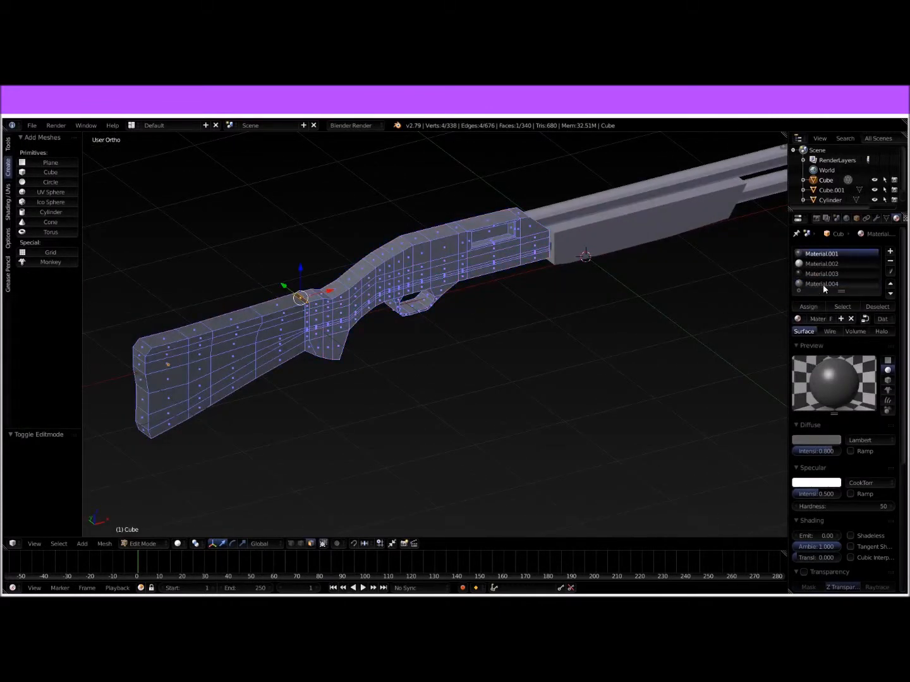
click(823, 285)
click(809, 307)
Step: Undo the last change, return to Object Mode and remove the Material.004 slot from the body
middle_drag(605, 329, 328, 334)
scroll(328, 334, up, 5)
drag(147, 213, 139, 214)
key(ctrl+z)
scroll(314, 304, down, 5)
middle_drag(428, 348, 456, 321)
key(Tab)
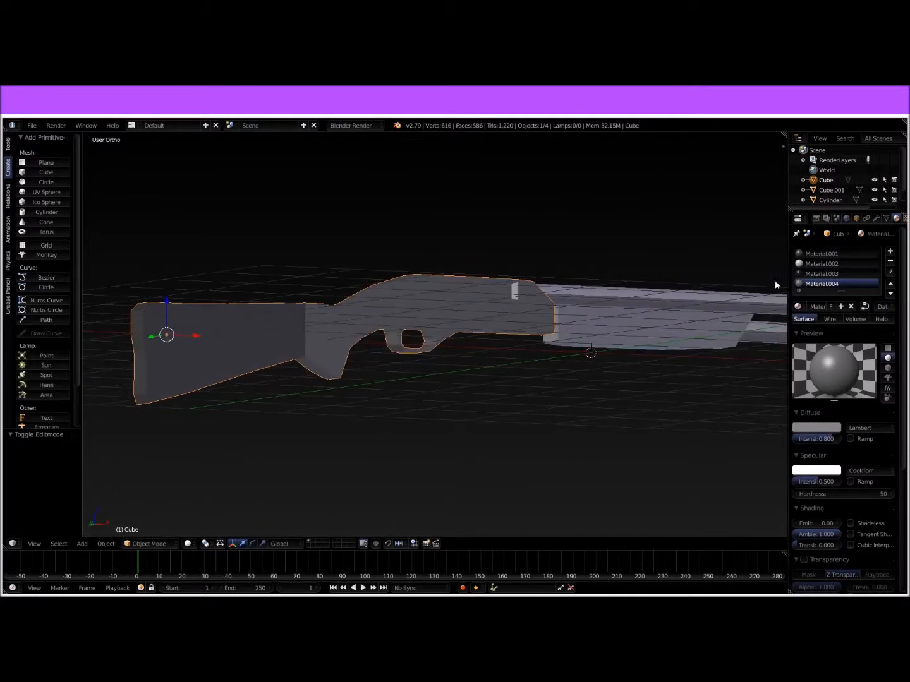
click(891, 261)
middle_drag(652, 343, 625, 347)
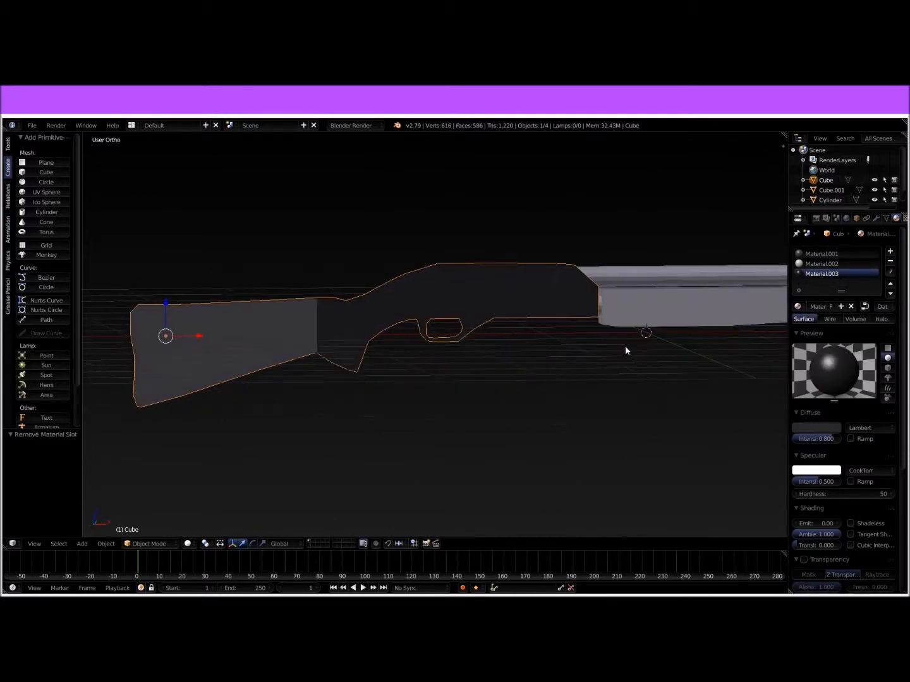
Step: Select every face of the stock and receiver body and assign Material.001 to them
click(820, 256)
key(Tab)
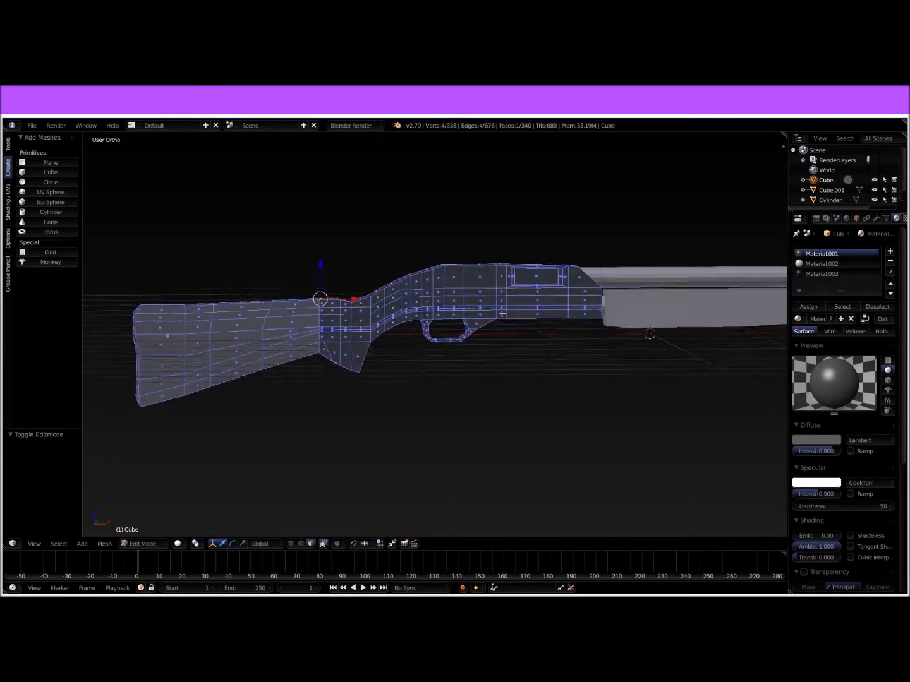
middle_drag(503, 318, 514, 300)
key(a)
right_click(514, 299)
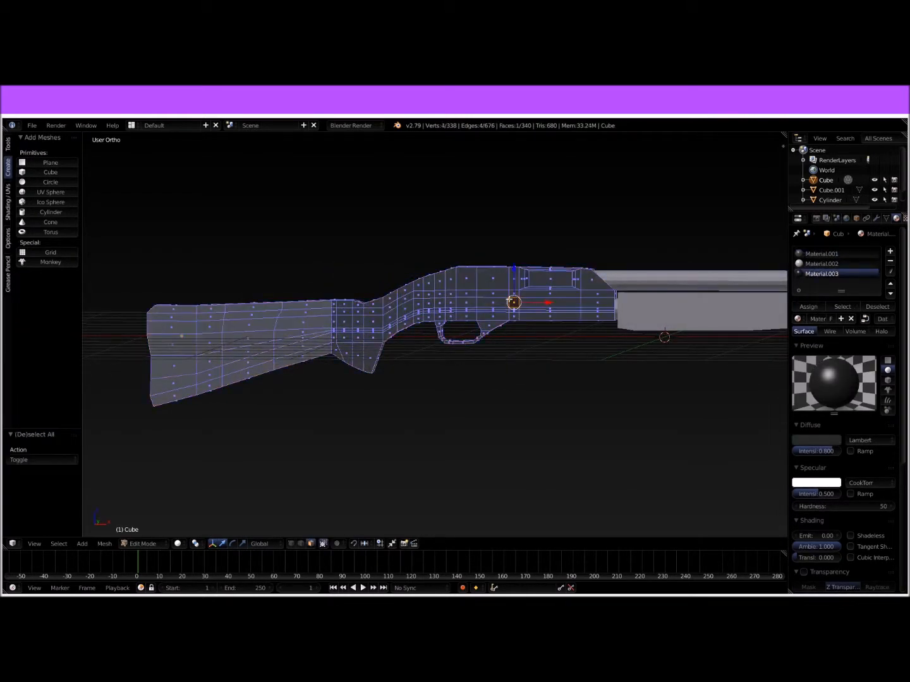
key(a)
key(a)
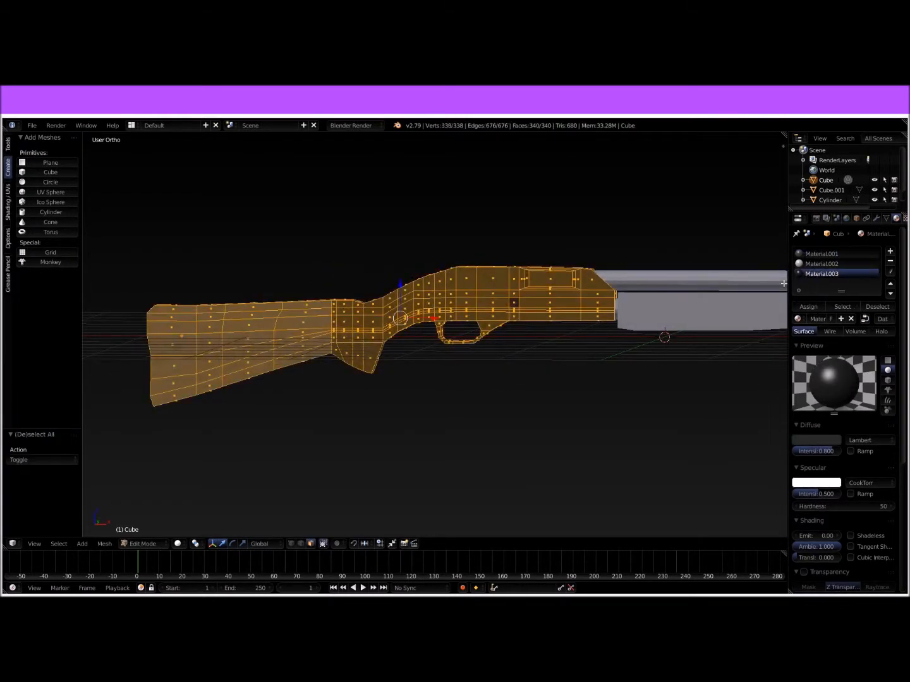
click(808, 307)
click(821, 253)
click(809, 307)
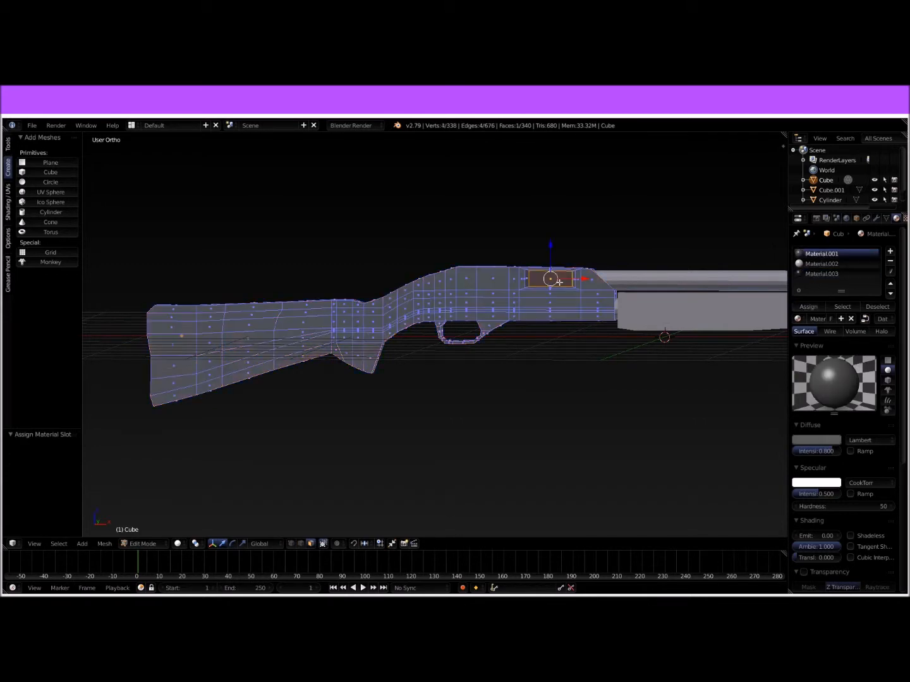
Step: Assign Material.003 to the ejection port's back face and inner walls, and return to Object Mode
right_click(559, 283)
scroll(559, 283, up, 4)
shift+middle_drag(571, 284, 403, 420)
shift+right_click(555, 353)
shift+right_click(524, 361)
shift+right_click(432, 339)
middle_drag(431, 339, 462, 315)
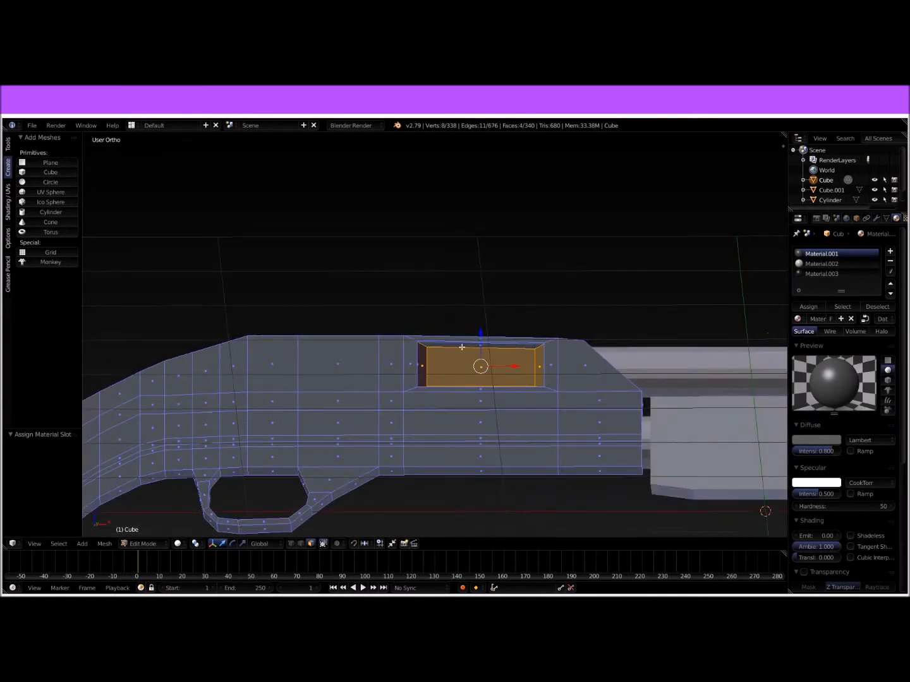
click(822, 274)
click(808, 306)
key(Tab)
middle_drag(619, 387, 553, 381)
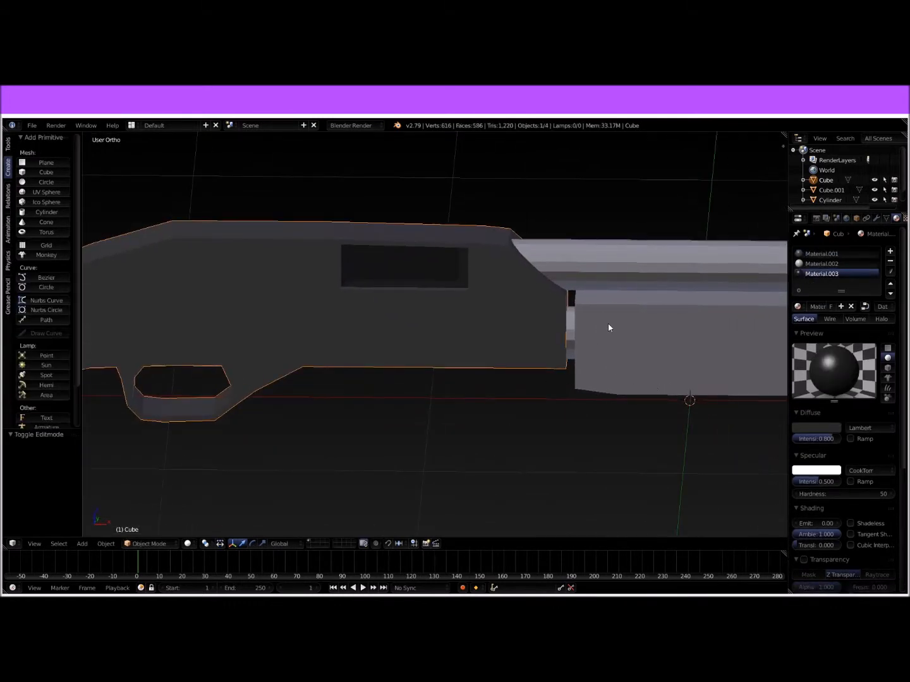
Step: Give the pump handle a new material with a dark grey diffuse colour
right_click(655, 350)
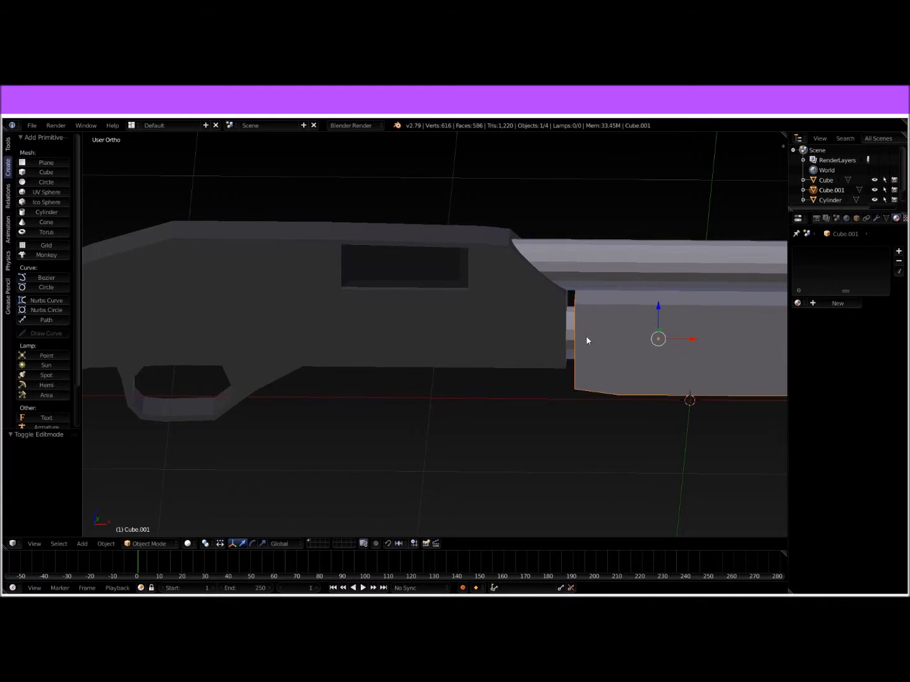
shift+middle_drag(661, 327, 230, 349)
scroll(229, 349, down, 3)
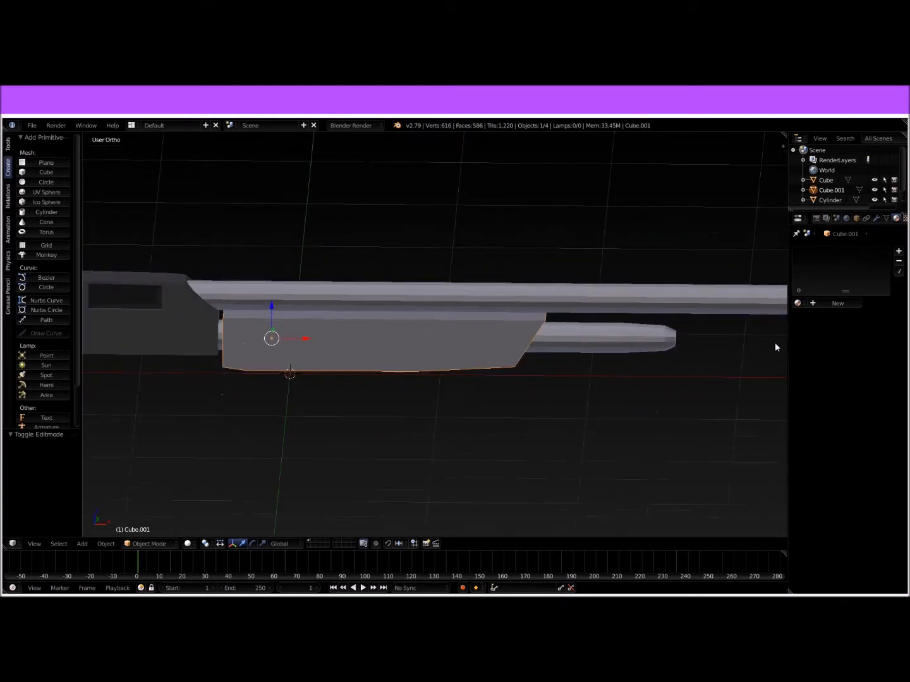
click(838, 304)
click(822, 425)
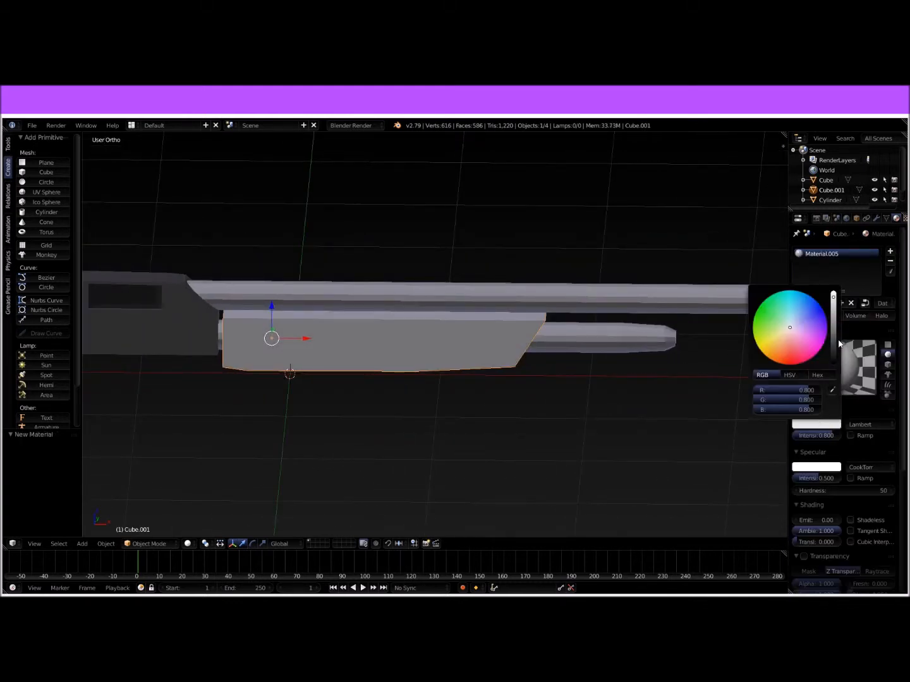
drag(834, 338, 834, 346)
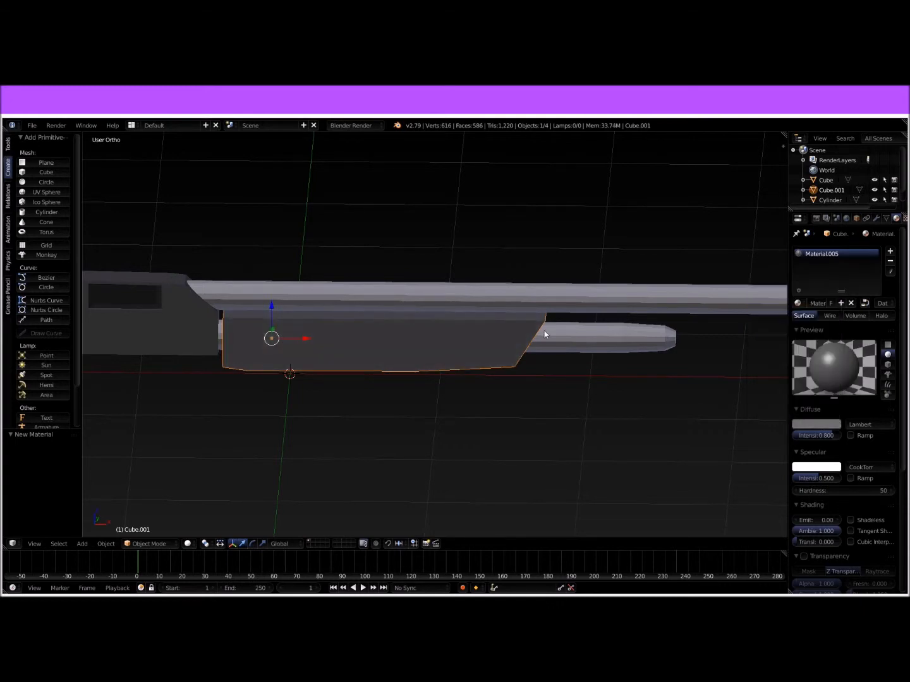
Step: Give the barrel a new material with a mid-grey diffuse colour, lighter than the pump's
right_click(642, 333)
click(814, 421)
mouse_move(834, 327)
mouse_down()
mouse_move(833, 335)
mouse_move(833, 324)
mouse_up()
click(642, 342)
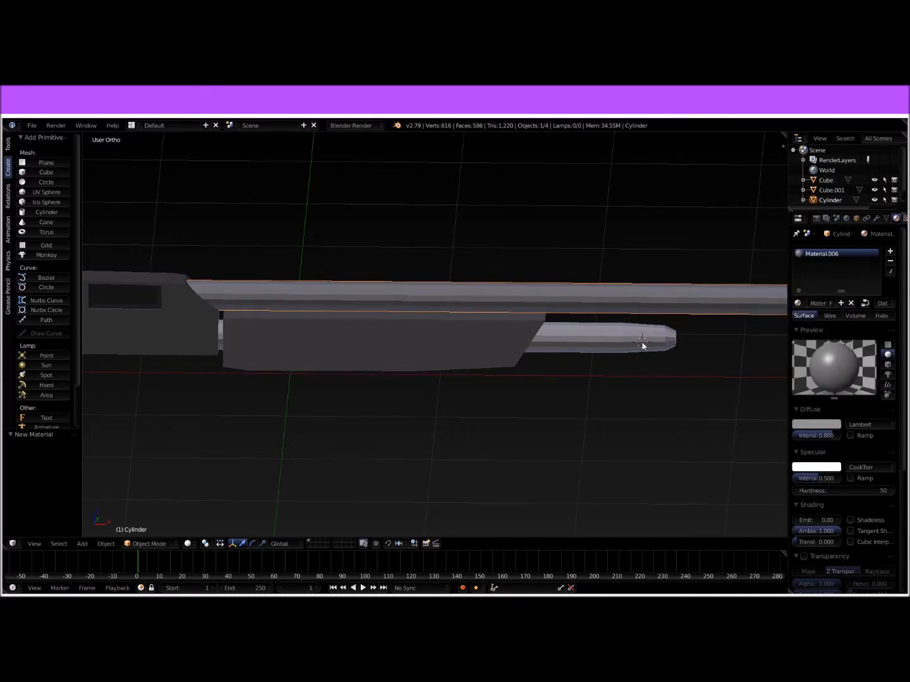
Step: Give the magazine tube a new material with a mid-grey diffuse colour, R, G and B each about 0.363
right_click(642, 342)
click(818, 303)
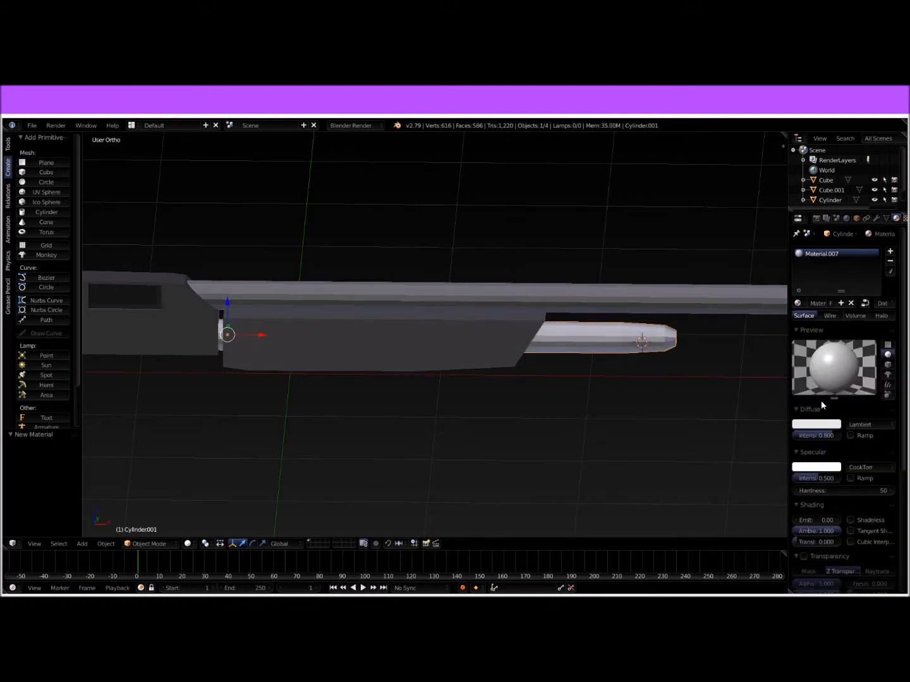
click(817, 424)
click(833, 318)
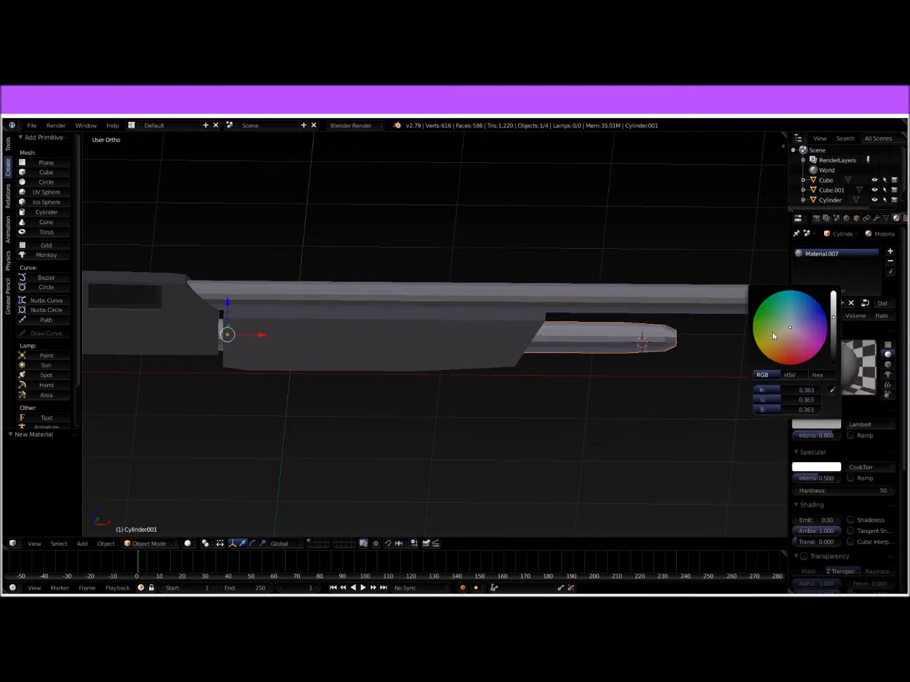
key(Tab)
middle_drag(738, 402, 707, 393)
key(Tab)
scroll(707, 396, down, 3)
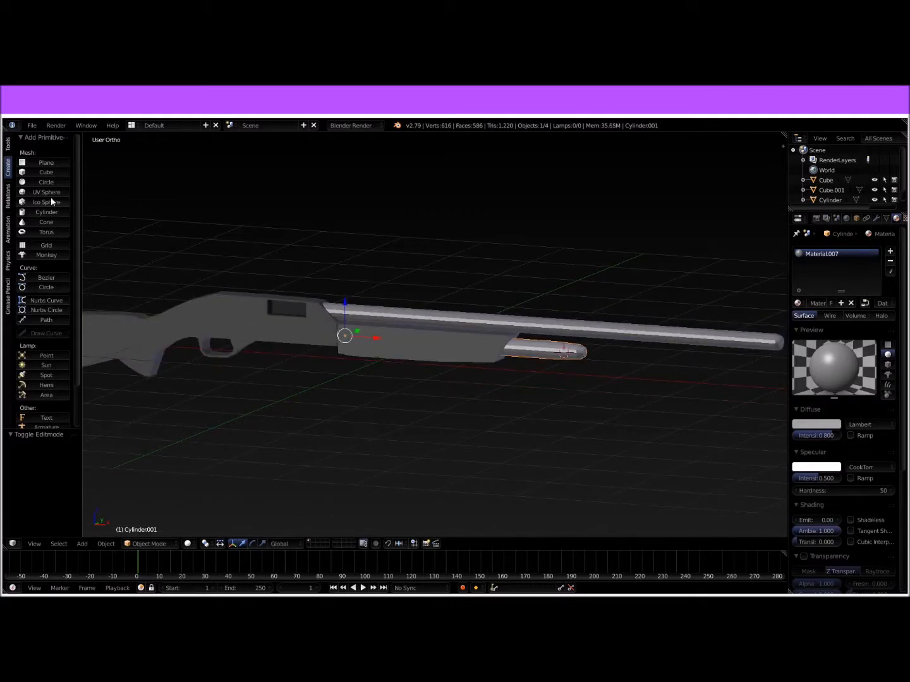
Step: Apply smooth shading to the magazine tube, barrel, pump handle and stock-and-receiver body
click(8, 145)
click(46, 282)
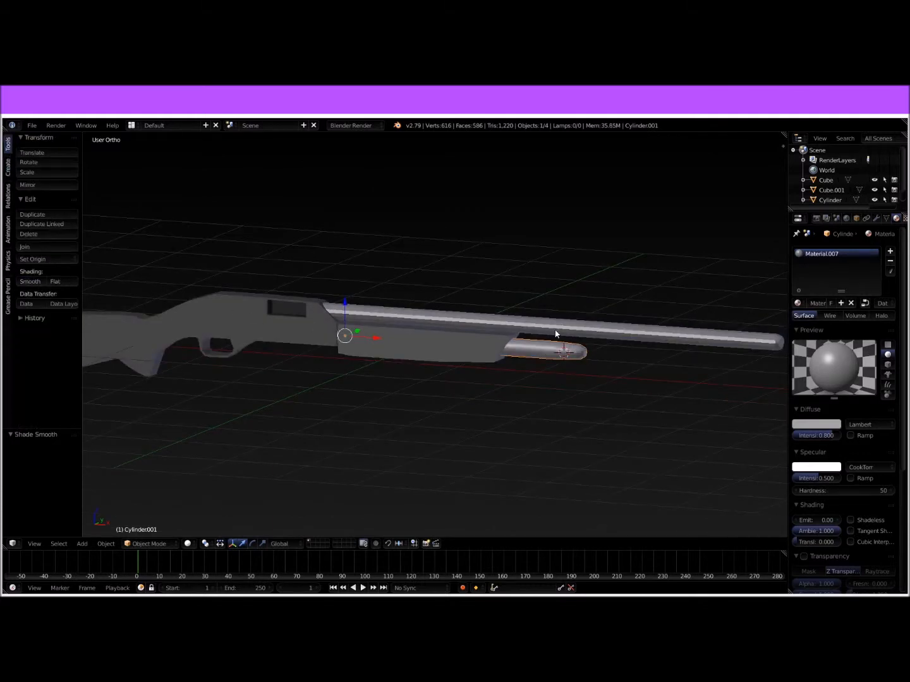
right_click(474, 328)
click(39, 283)
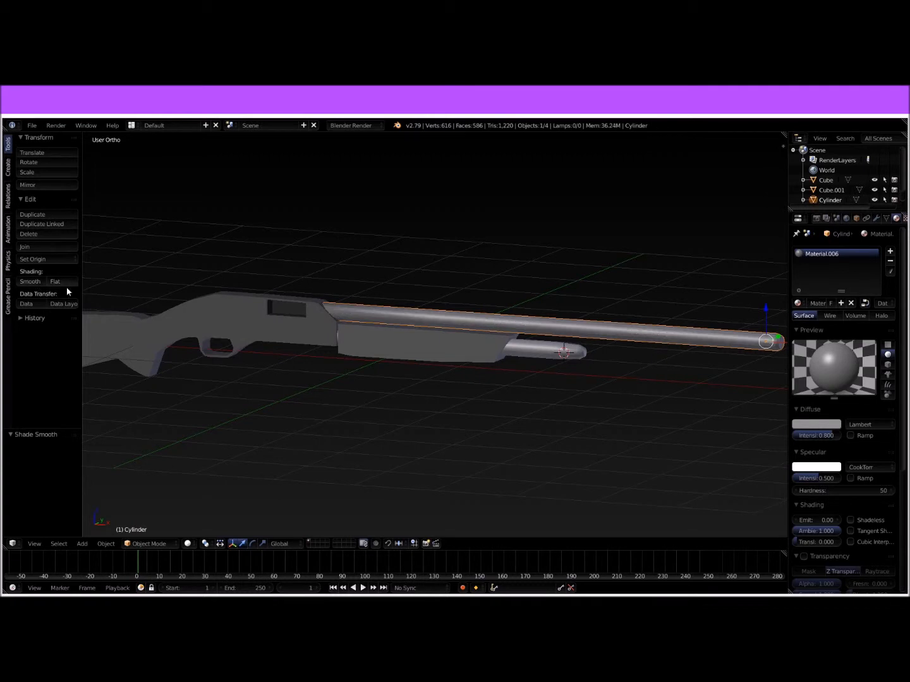
right_click(418, 345)
click(27, 282)
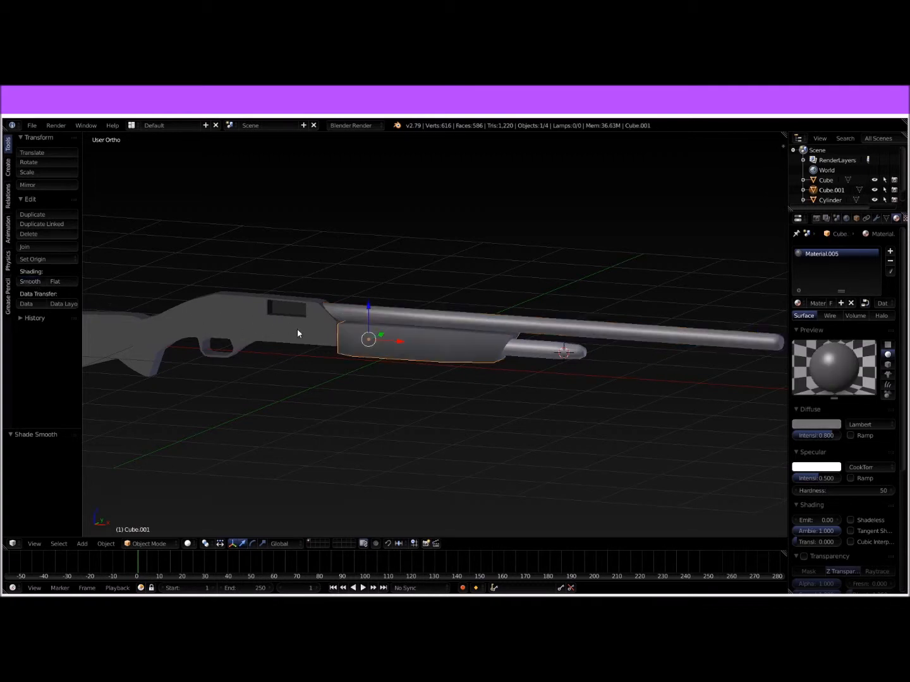
right_click(298, 325)
click(33, 282)
mouse_move(300, 328)
middle_down()
mouse_move(316, 321)
mouse_move(565, 433)
middle_up()
key(Tab)
key(Tab)
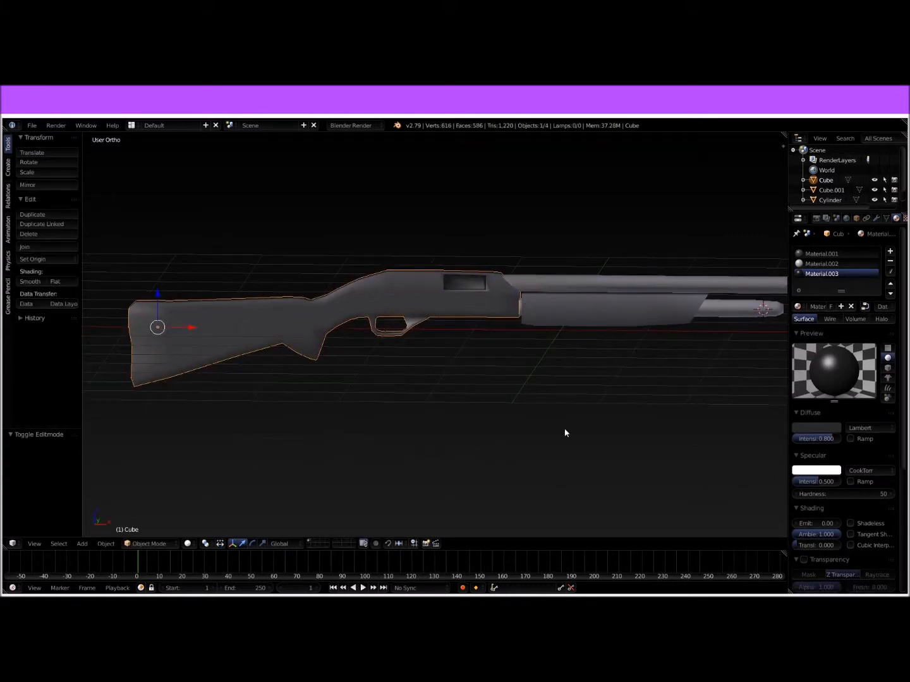
middle_drag(562, 386, 349, 376)
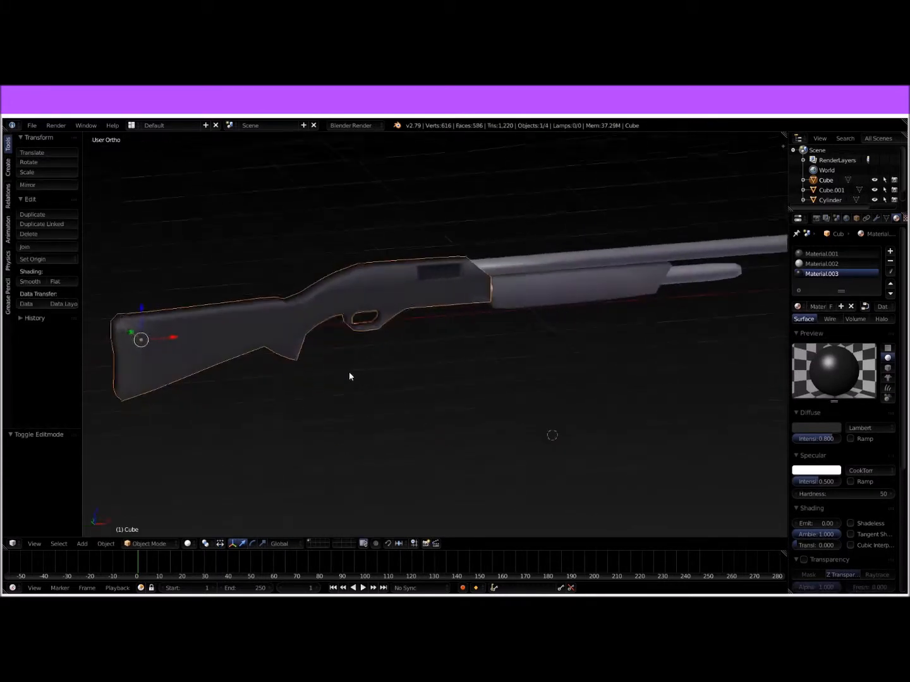
Step: Try scaling the barrel to about 0.944 and shifting it back along X towards the receiver
right_click(538, 267)
middle_drag(538, 268, 705, 388)
key(s)
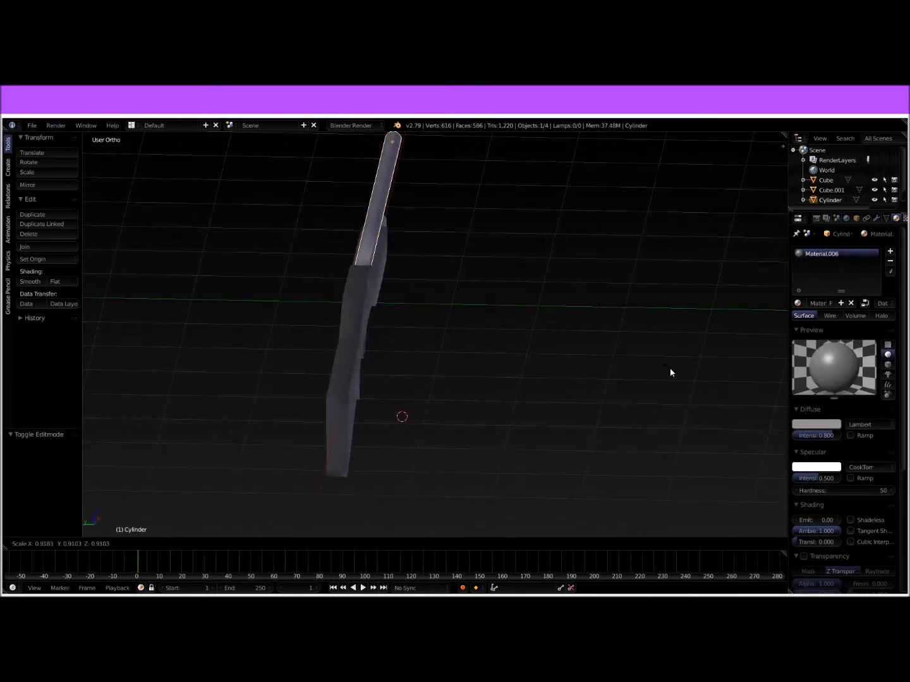
click(681, 373)
middle_drag(681, 373, 608, 350)
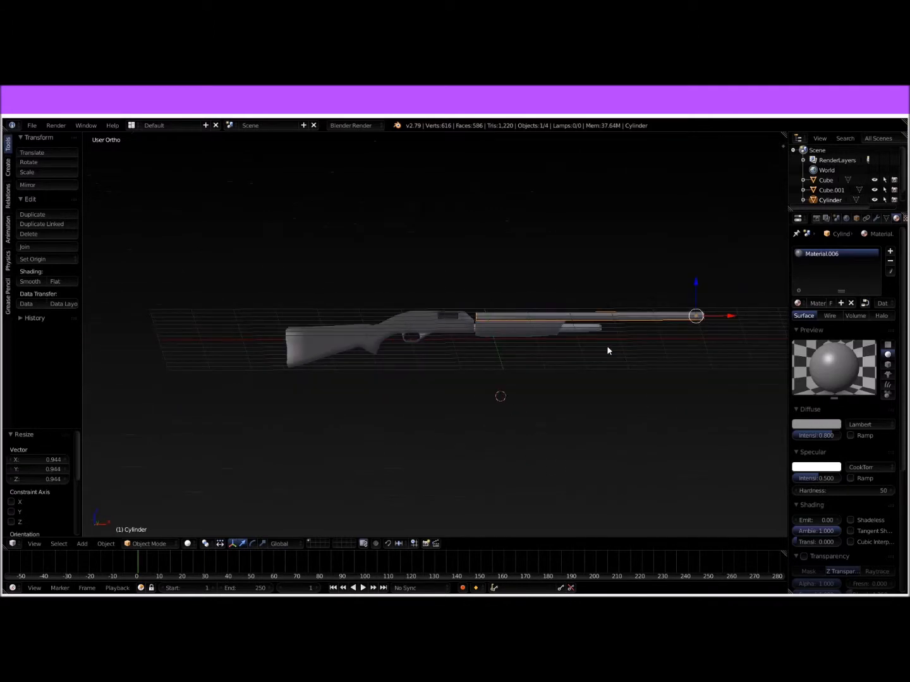
drag(727, 317, 710, 321)
key(Tab)
key(Tab)
middle_drag(629, 286, 587, 365)
key(s)
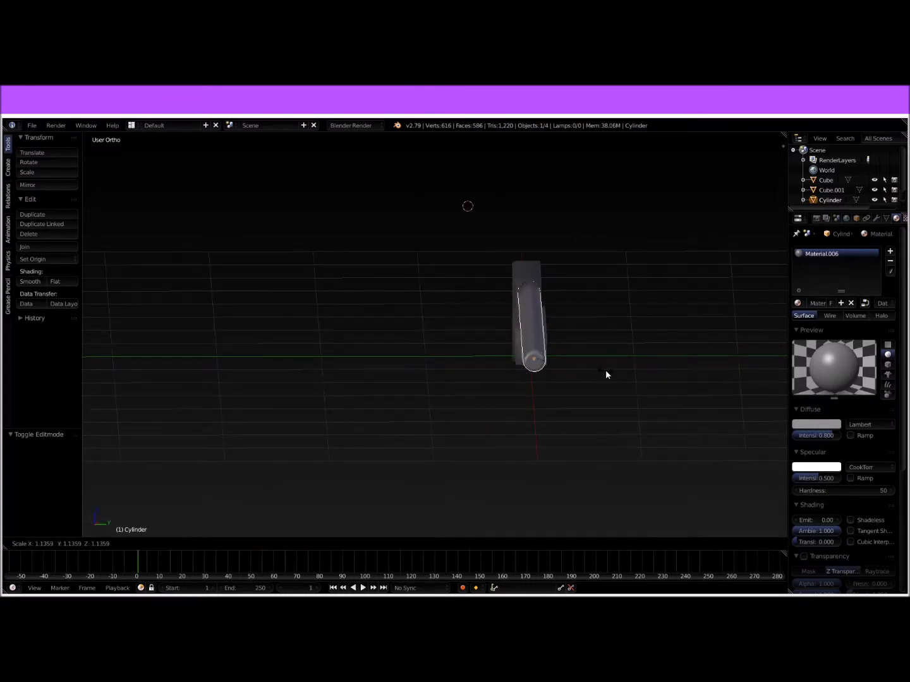
right_click(606, 371)
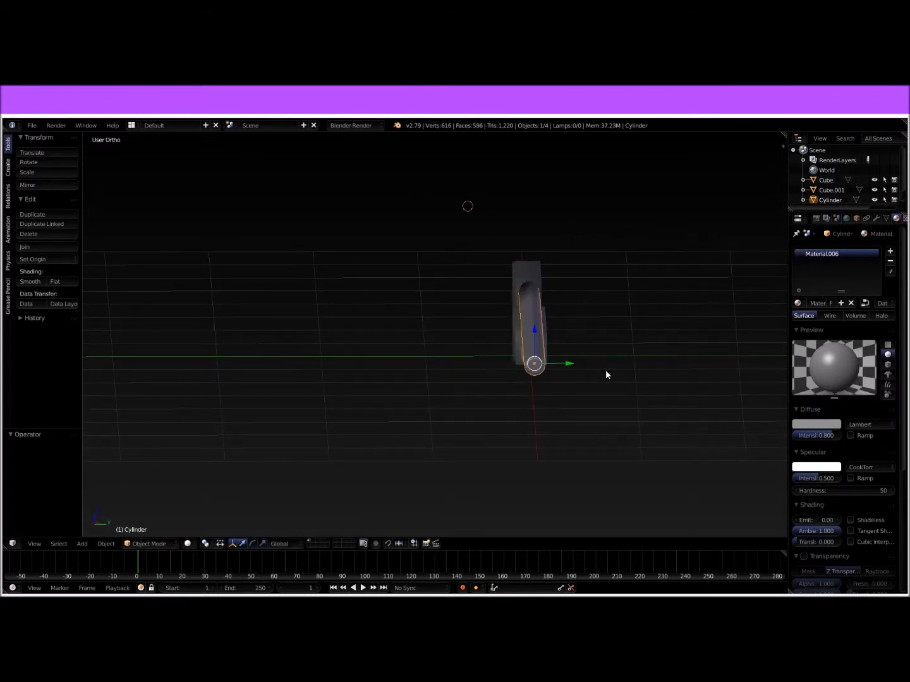
Step: Set the barrel, pump handle, magazine tube and stock-and-receiver body to flat shading
middle_drag(606, 372, 568, 371)
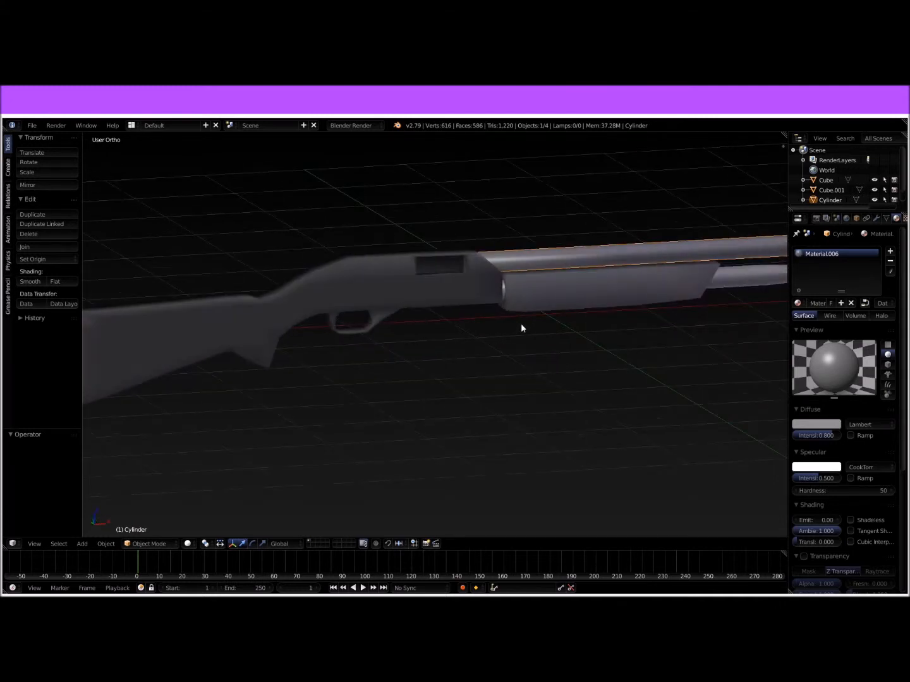
click(61, 282)
right_click(587, 300)
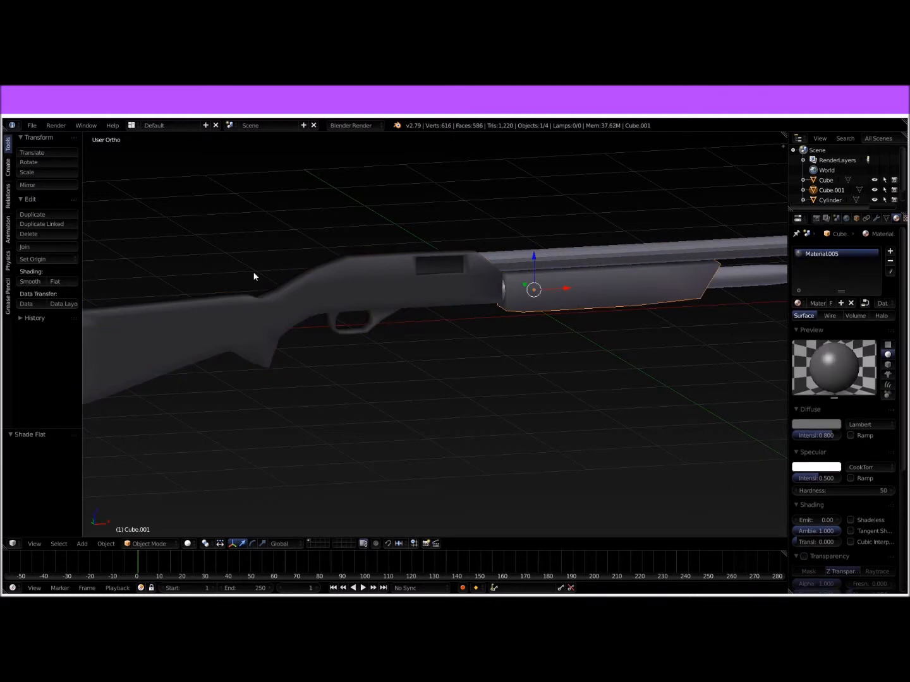
click(55, 281)
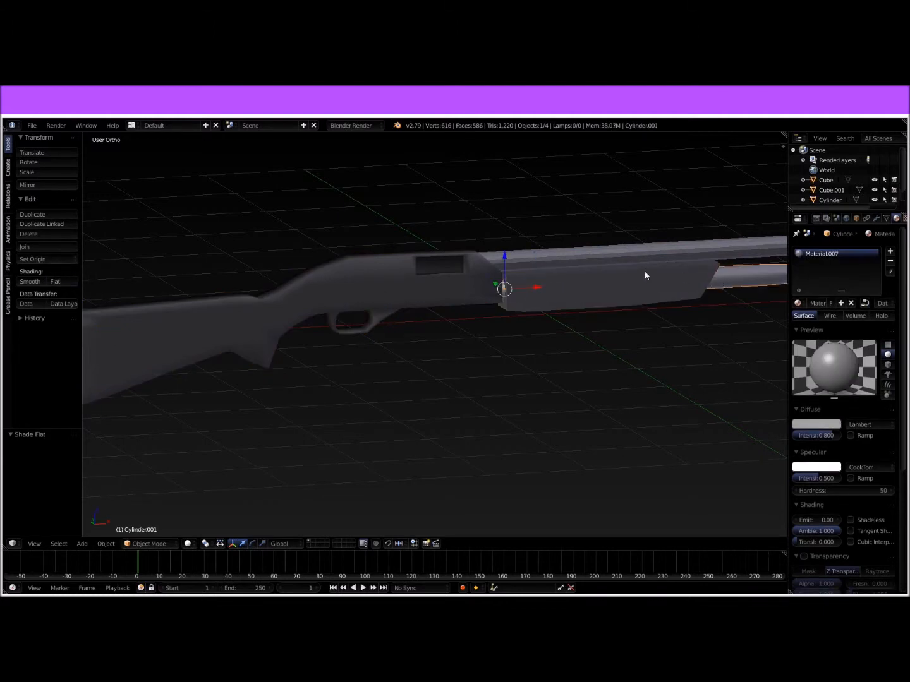
right_drag(346, 298, 187, 309)
right_click(309, 303)
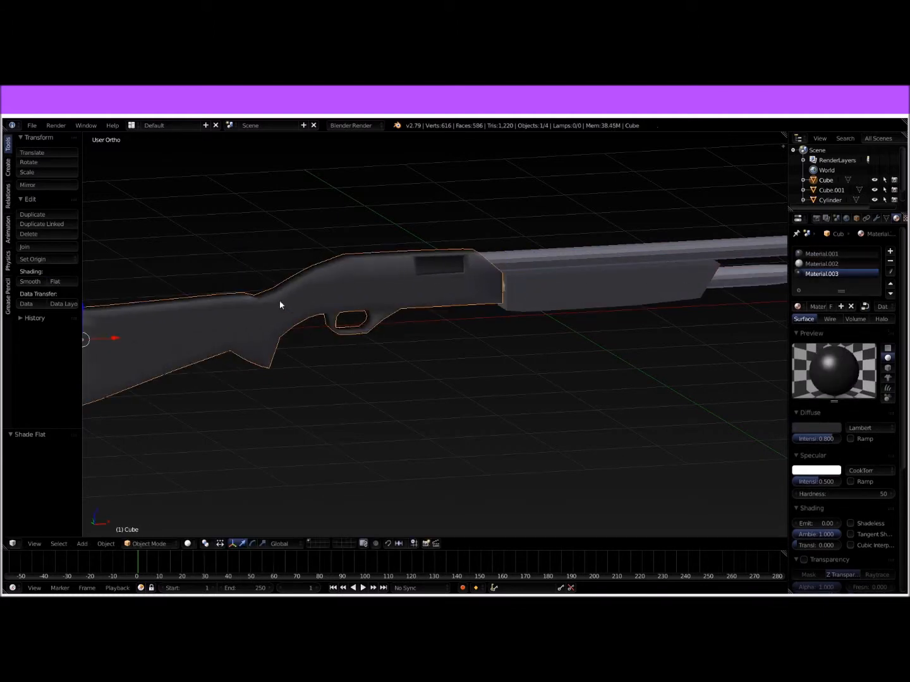
click(60, 279)
Step: Slide the pump handle about 0.020 along the X axis
middle_drag(508, 333, 456, 321)
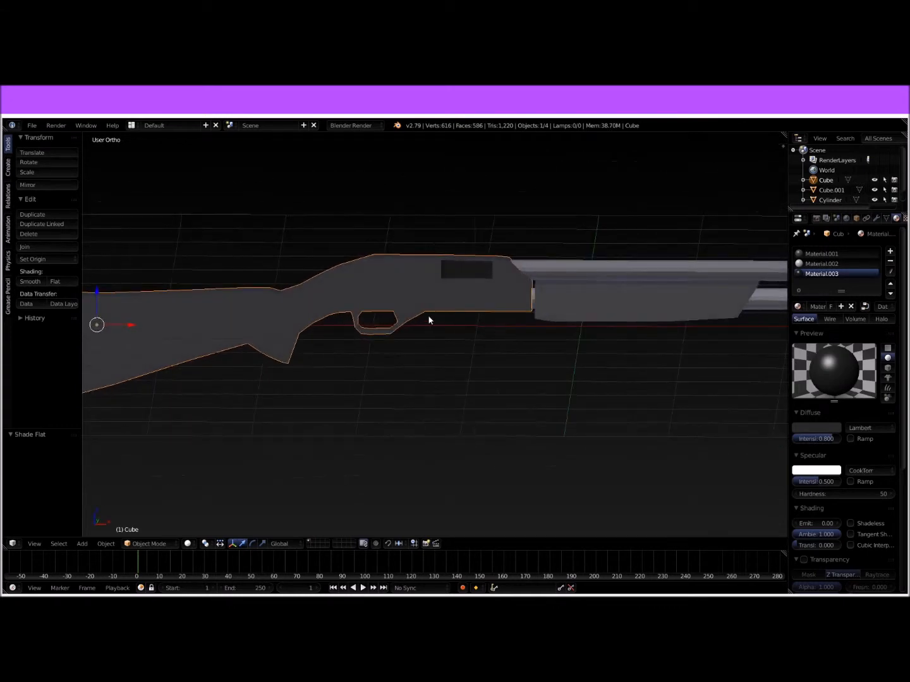
middle_drag(399, 322, 438, 319)
scroll(448, 321, down, 2)
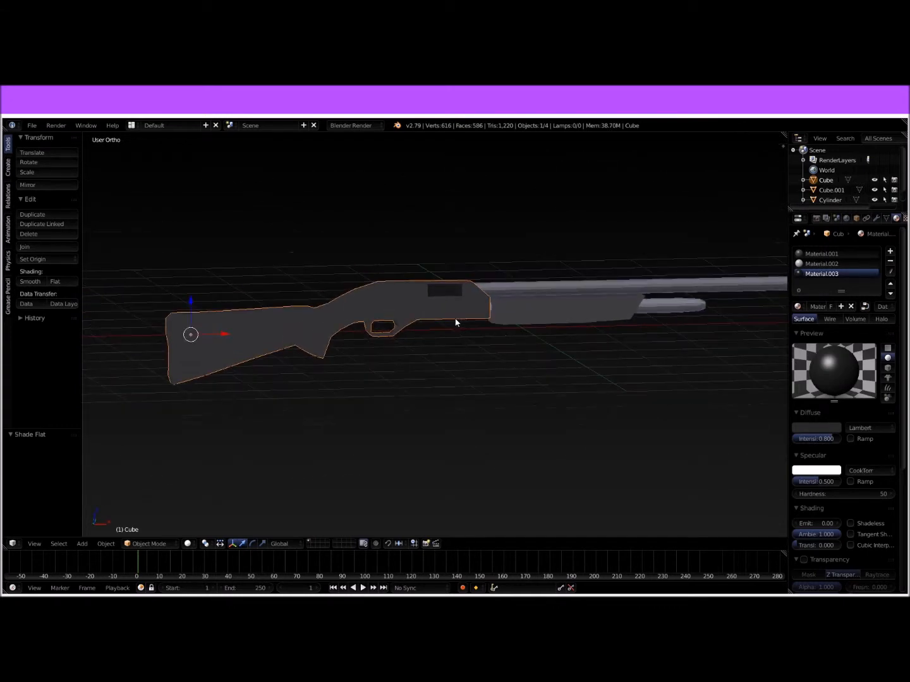
right_click(553, 306)
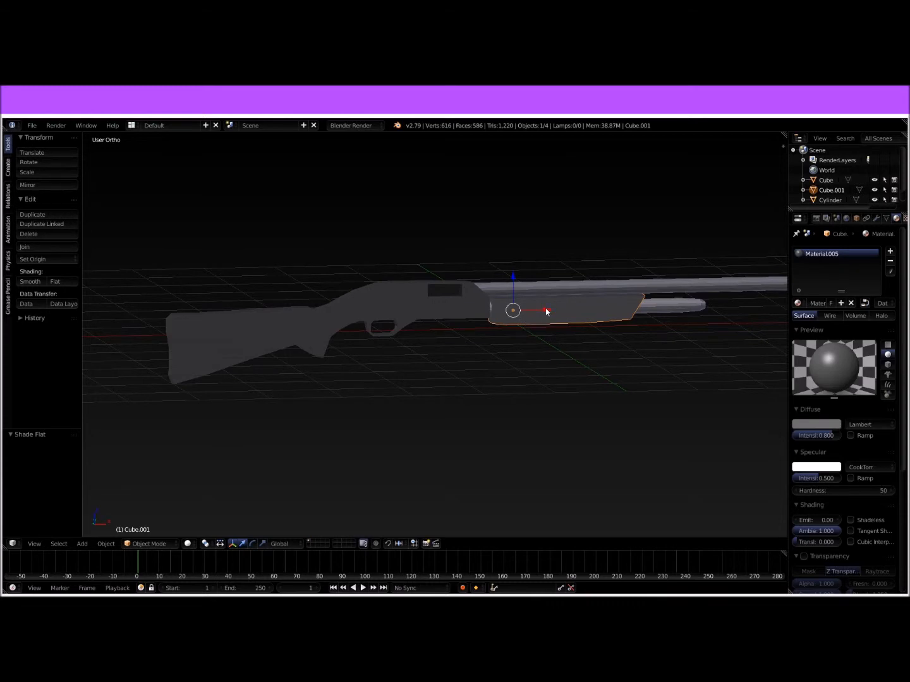
mouse_move(547, 312)
mouse_down()
mouse_move(623, 319)
mouse_move(513, 321)
mouse_move(580, 317)
mouse_move(545, 308)
mouse_move(652, 310)
mouse_move(532, 316)
mouse_move(547, 307)
mouse_up()
right_click(433, 315)
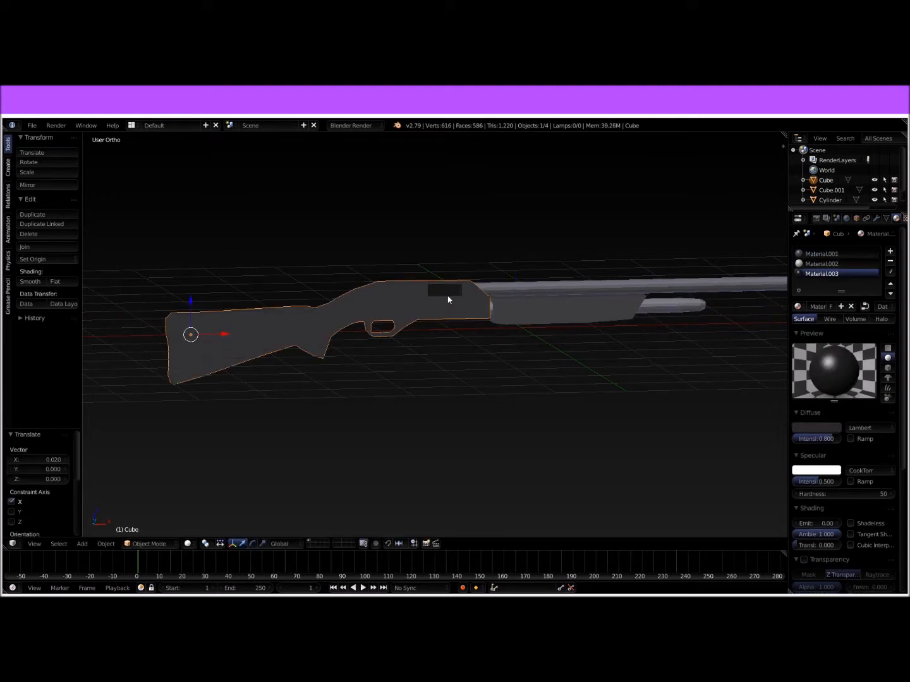
scroll(457, 289, up, 4)
Step: Try moving the barrel about 1.568 along Y, away from the gun, and undo the move
right_click(553, 283)
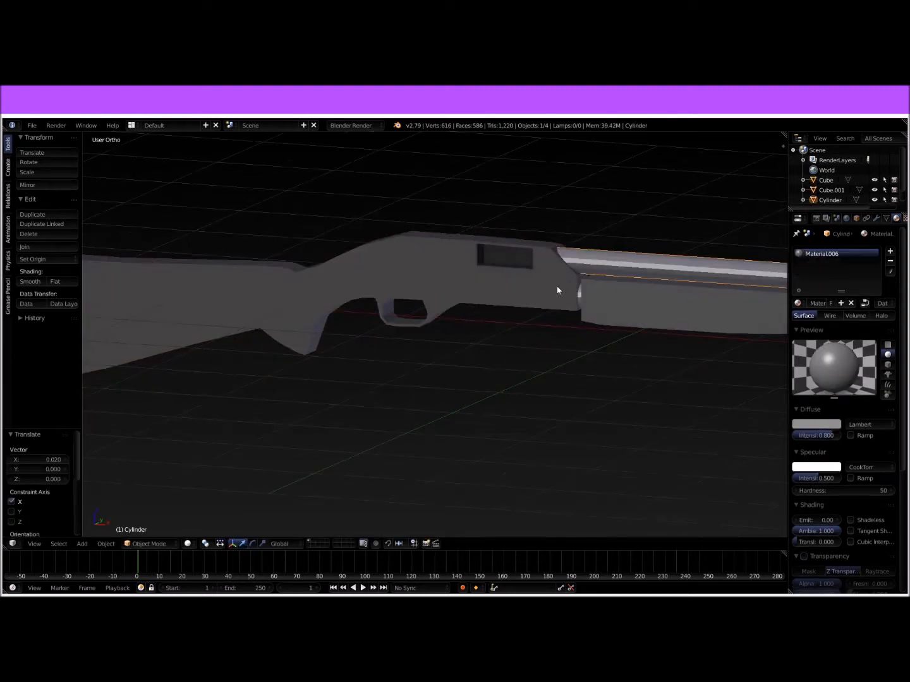
scroll(575, 296, down, 6)
scroll(630, 354, up, 3)
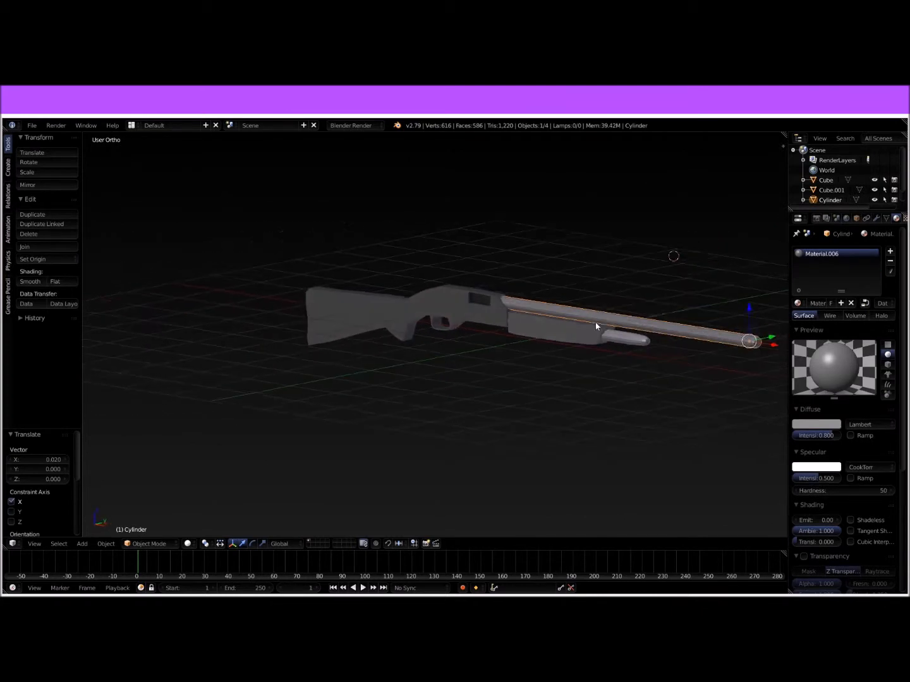
shift+middle_drag(604, 352, 502, 359)
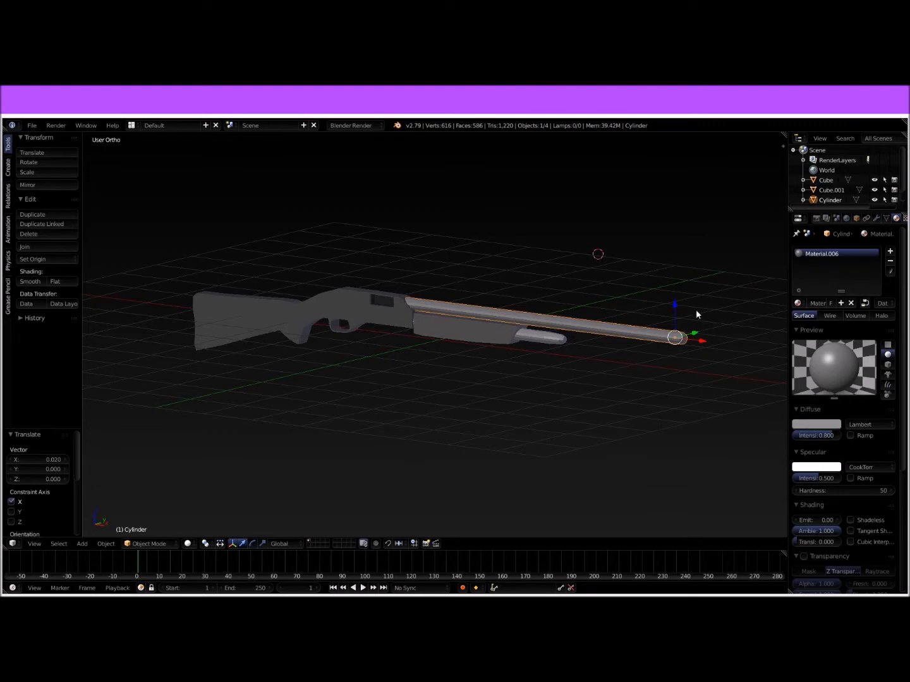
drag(693, 337, 733, 313)
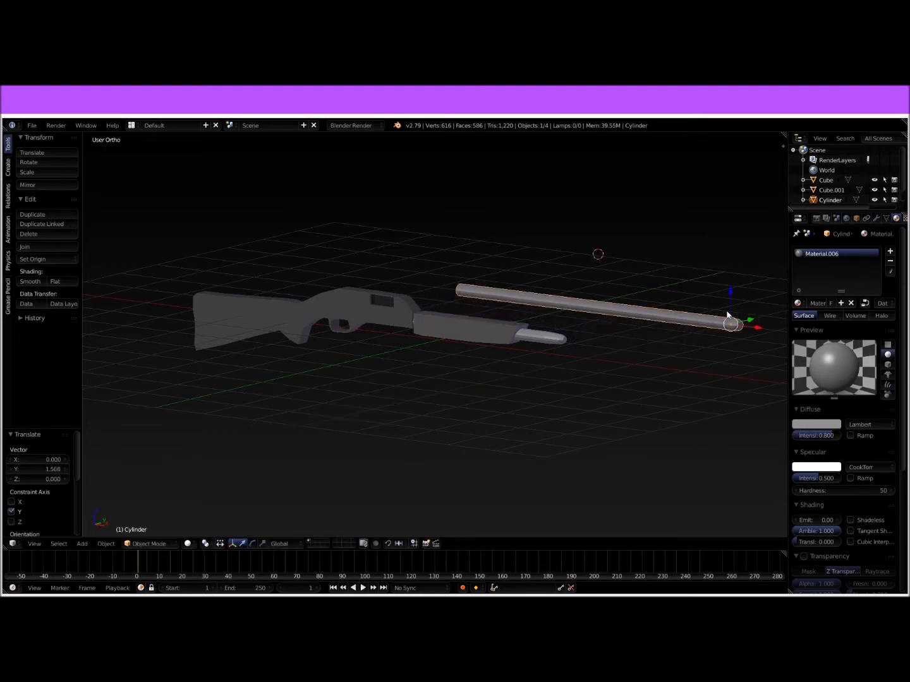
key(ctrl+z)
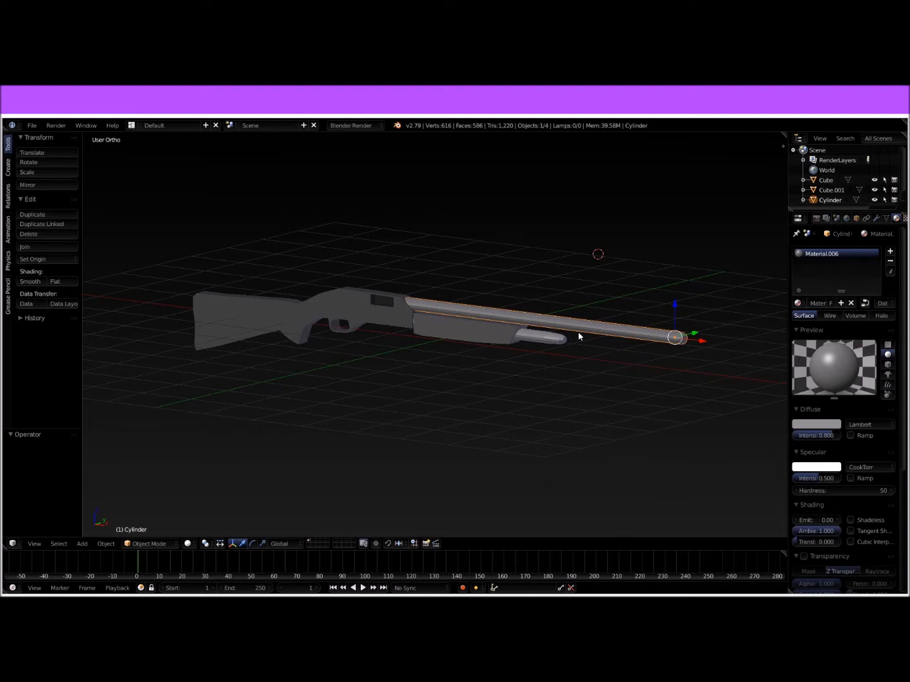
Step: Open the stock-and-receiver body for mesh editing around the trigger guard
key(KP_1)
scroll(424, 323, up, 5)
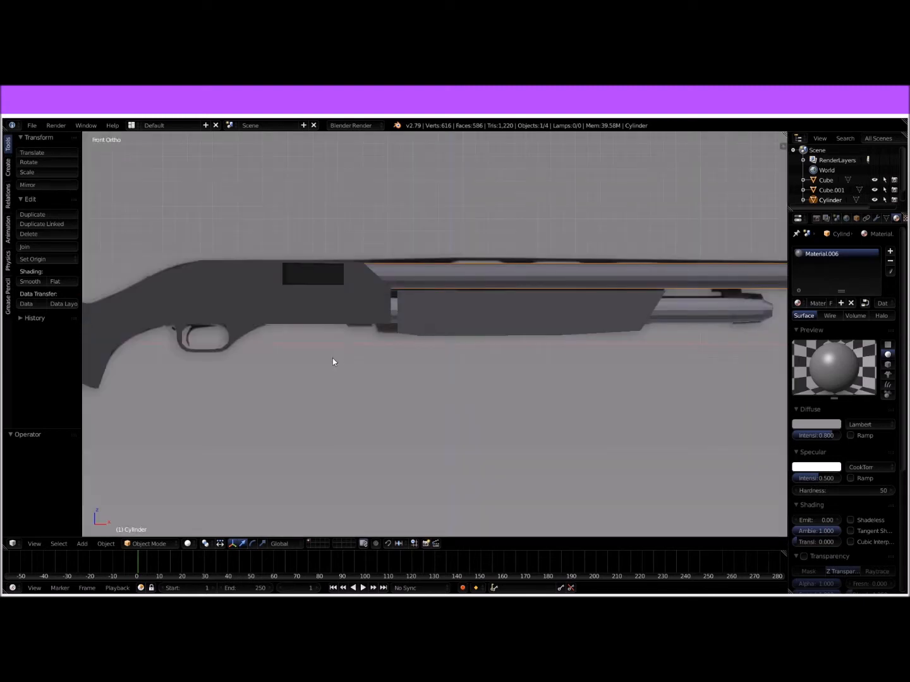
shift+middle_drag(192, 370, 386, 342)
scroll(379, 329, up, 5)
key(Tab)
middle_drag(366, 299, 360, 284)
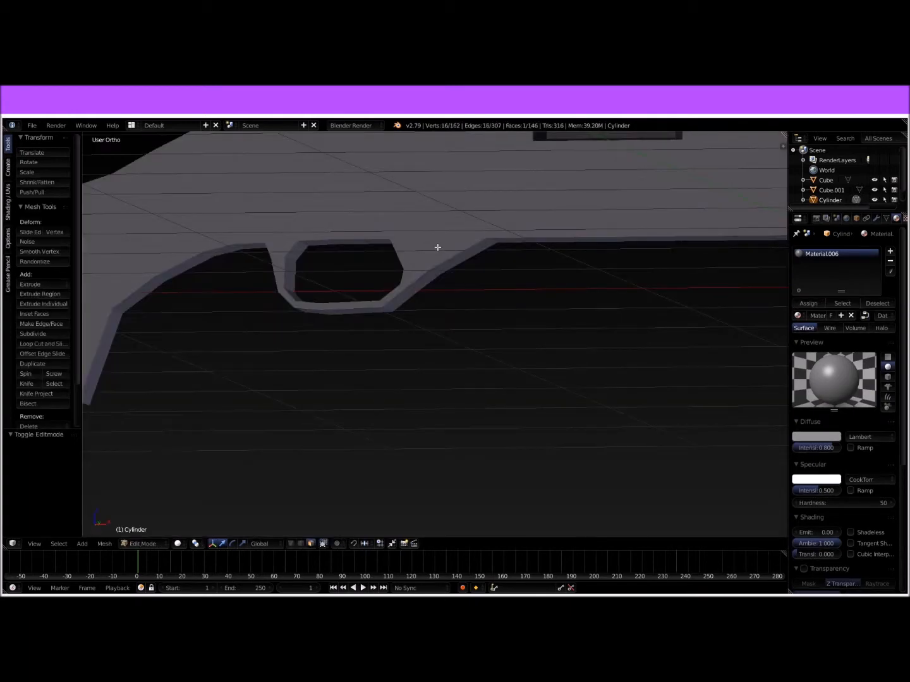
key(Tab)
scroll(467, 247, up, 3)
right_click(458, 243)
key(Tab)
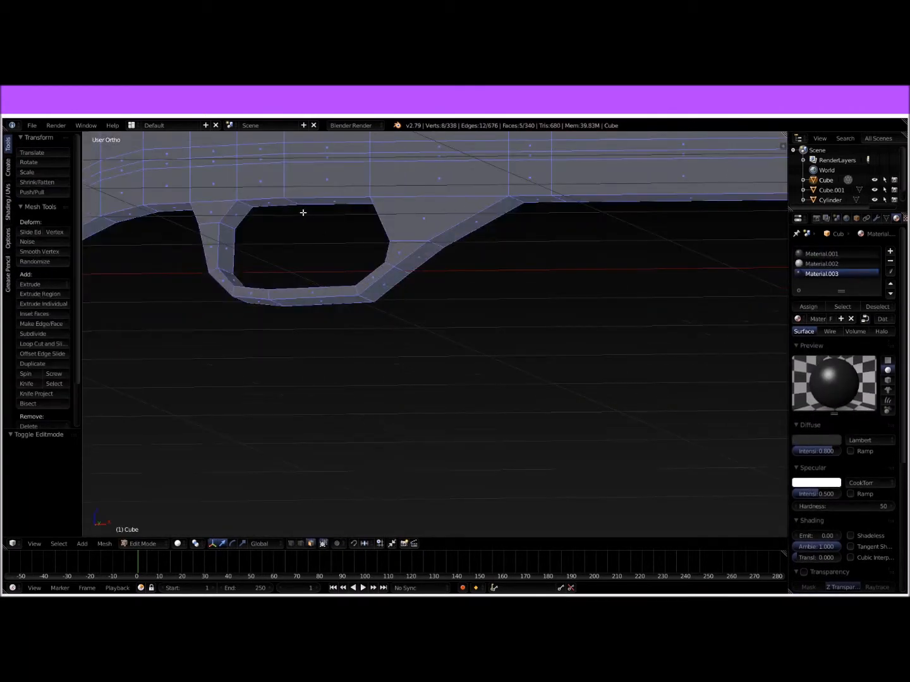
Step: Extrude the receiver's underside face above the rear of the trigger guard opening downward and narrow its end to about 0.261 along X
right_click(276, 205)
mouse_move(321, 208)
middle_down()
mouse_move(334, 213)
mouse_move(326, 217)
middle_up()
key(KP_1)
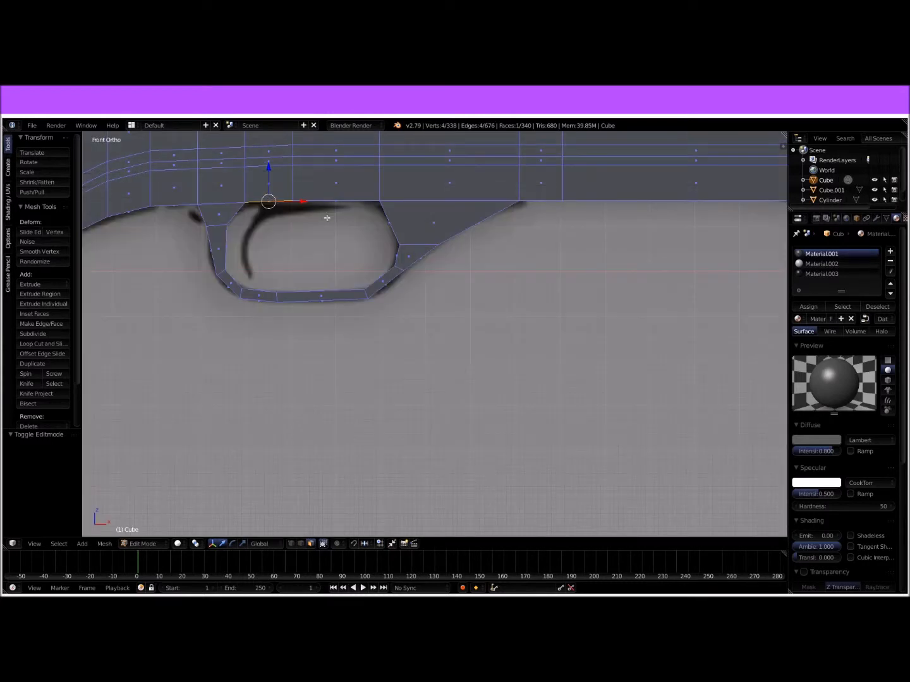
middle_drag(326, 217, 311, 219)
key(e)
click(315, 249)
key(s)
key(x)
click(316, 261)
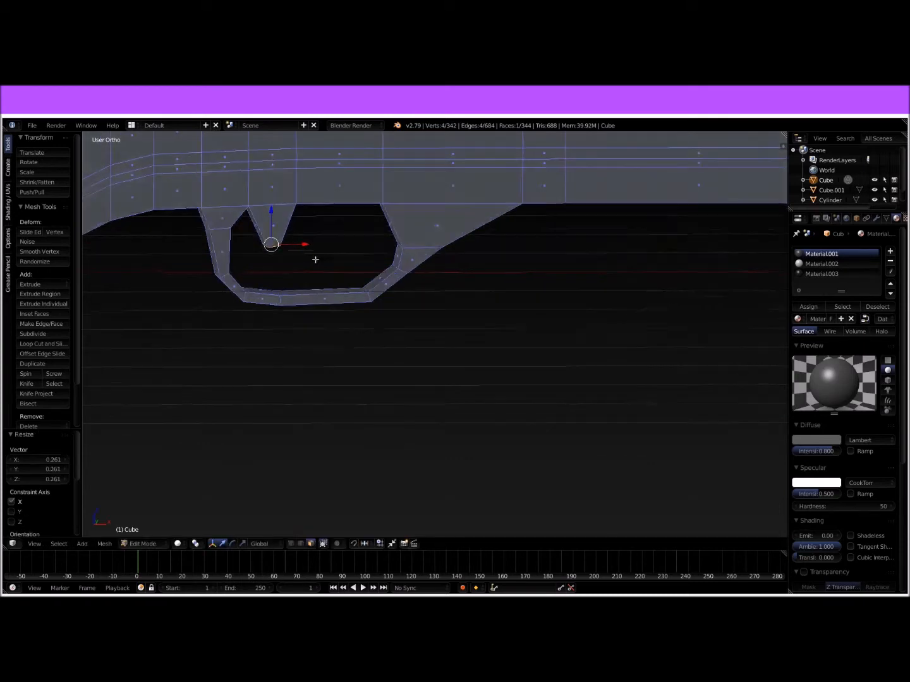
Step: Narrow the trigger's end face to 0.250 along Y and raise it about 0.021 along Z
middle_drag(314, 257, 439, 292)
key(s)
key(y)
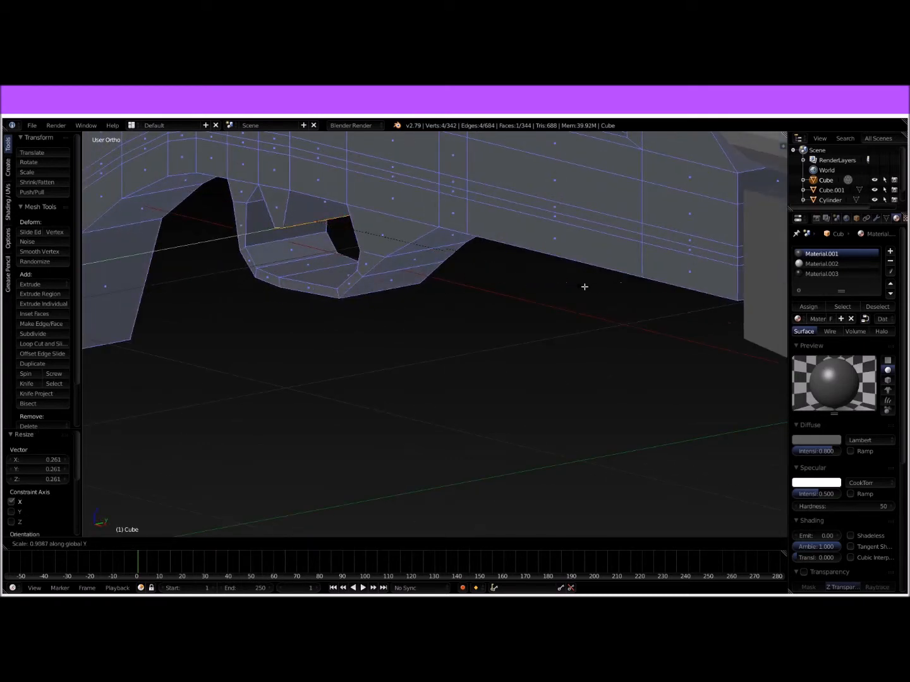
click(367, 279)
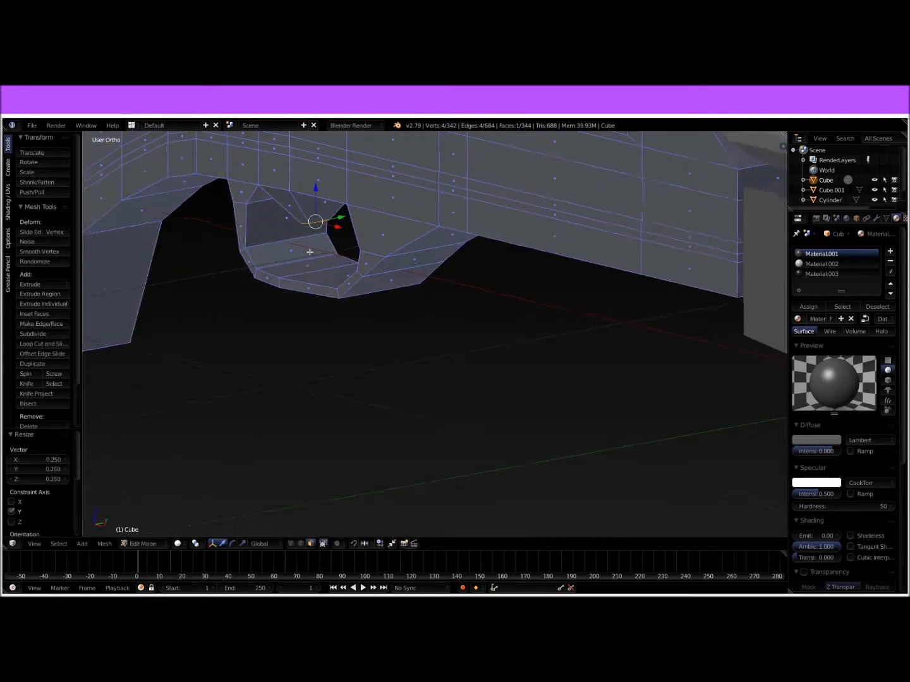
middle_drag(309, 253, 290, 223)
drag(280, 211, 279, 202)
Step: Extrude the trigger's end face about 0.077 downward, scale it smaller, shift the tip forward along X, and return to Object Mode
key(e)
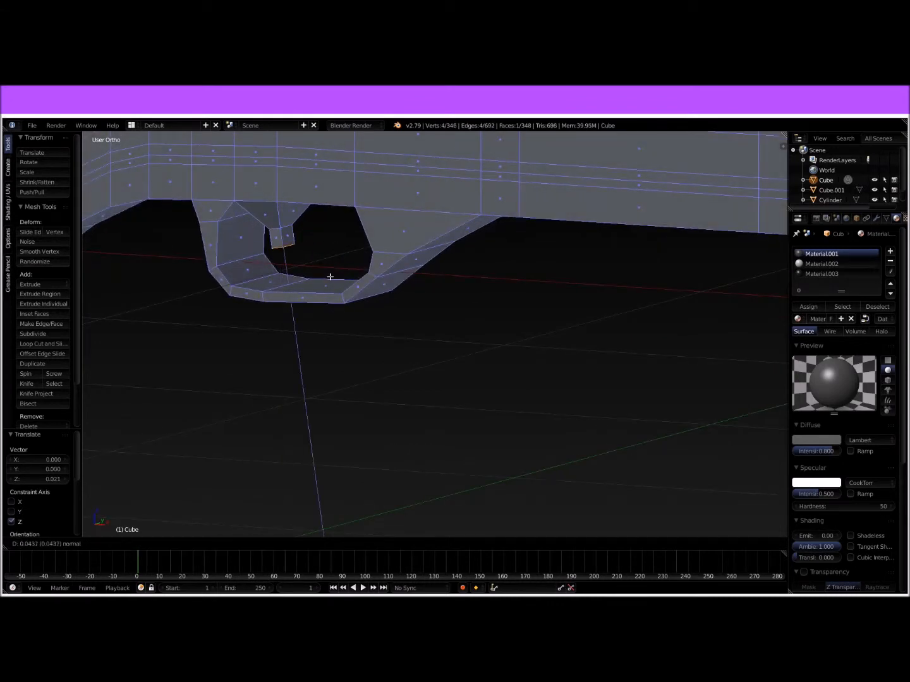
click(332, 290)
key(s)
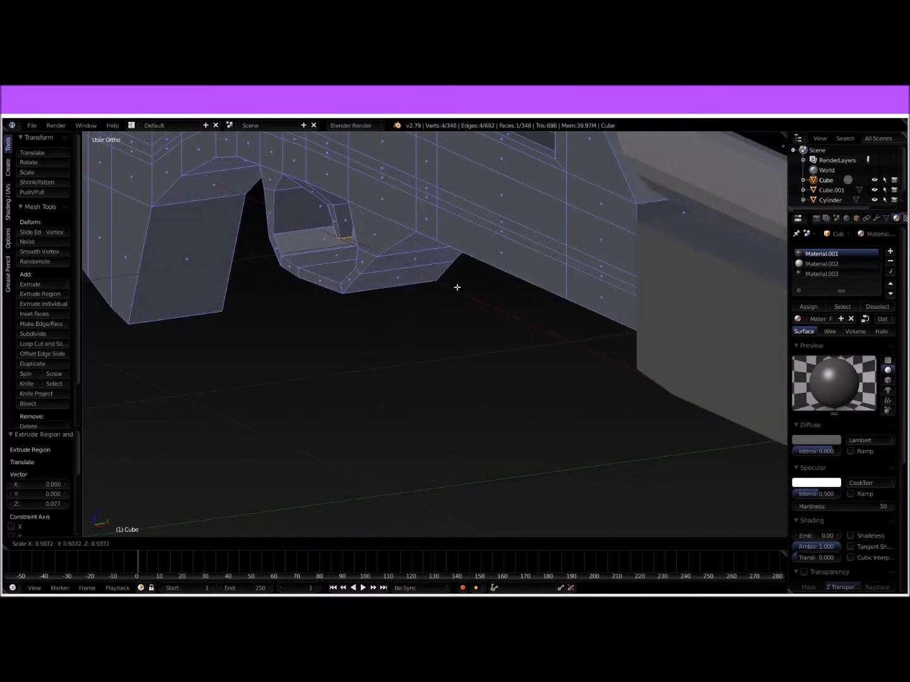
click(420, 281)
middle_drag(416, 280, 425, 277)
drag(307, 266, 321, 265)
key(Tab)
Step: Try smooth shading on the stock-and-receiver body and switch it back to flat shading
middle_drag(336, 266, 354, 253)
scroll(355, 254, down, 7)
middle_drag(579, 302, 567, 302)
scroll(566, 305, down, 4)
click(39, 282)
middle_drag(430, 321, 453, 327)
scroll(434, 327, up, 7)
key(Tab)
Step: Assign Material.002 to all the trigger's faces inside the guard in Edit Mode, and return to Object Mode
key(Tab)
click(57, 282)
scroll(278, 261, up, 5)
key(Tab)
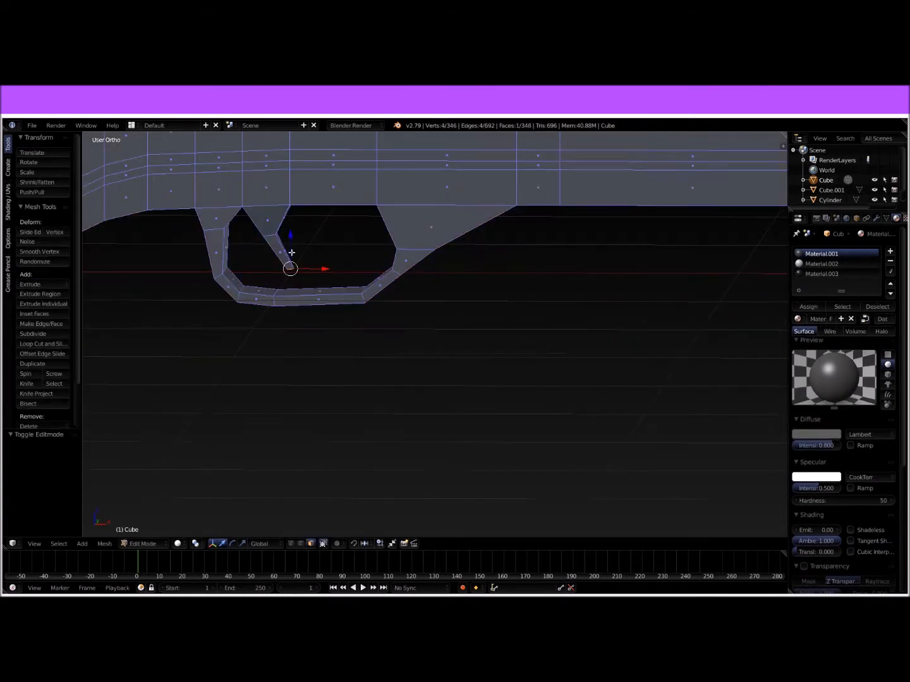
shift+right_click(276, 226)
middle_drag(328, 240, 360, 238)
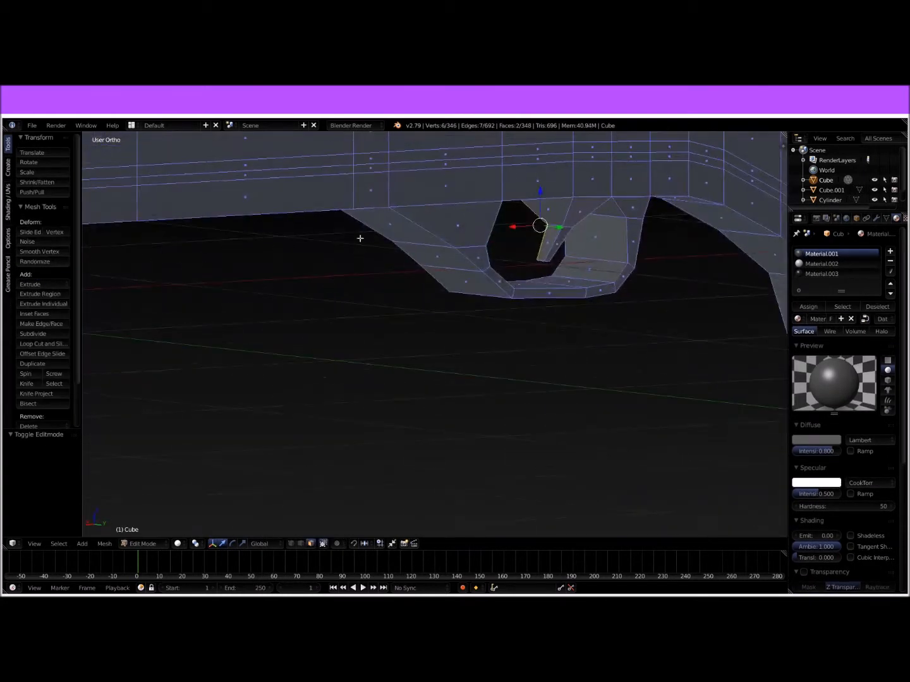
ctrl+right_click(547, 241)
ctrl+right_click(552, 220)
ctrl+right_click(575, 217)
ctrl+right_click(560, 241)
middle_drag(569, 248, 560, 272)
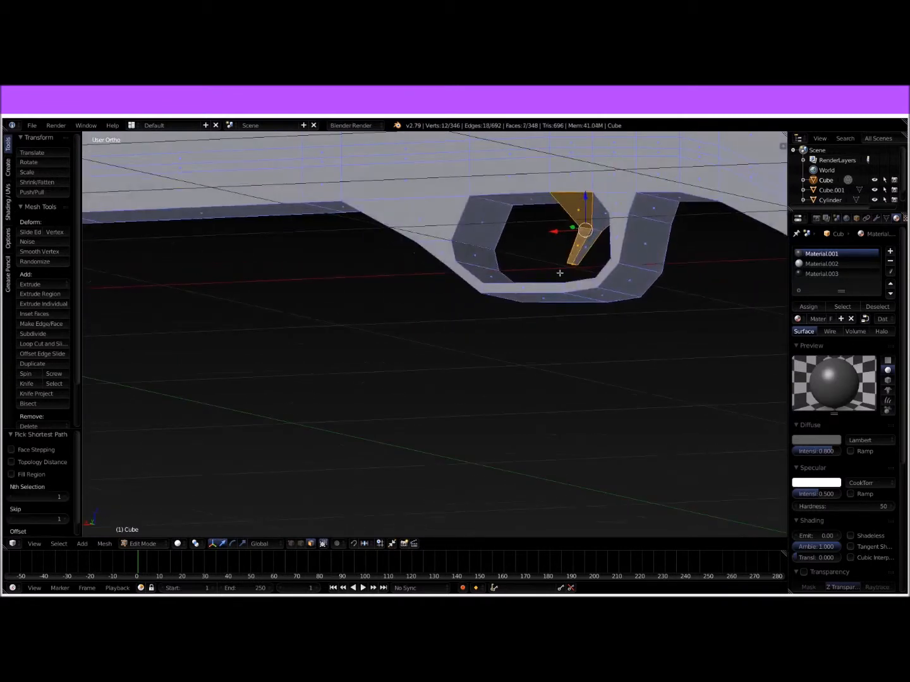
ctrl+right_click(589, 237)
ctrl+right_click(589, 235)
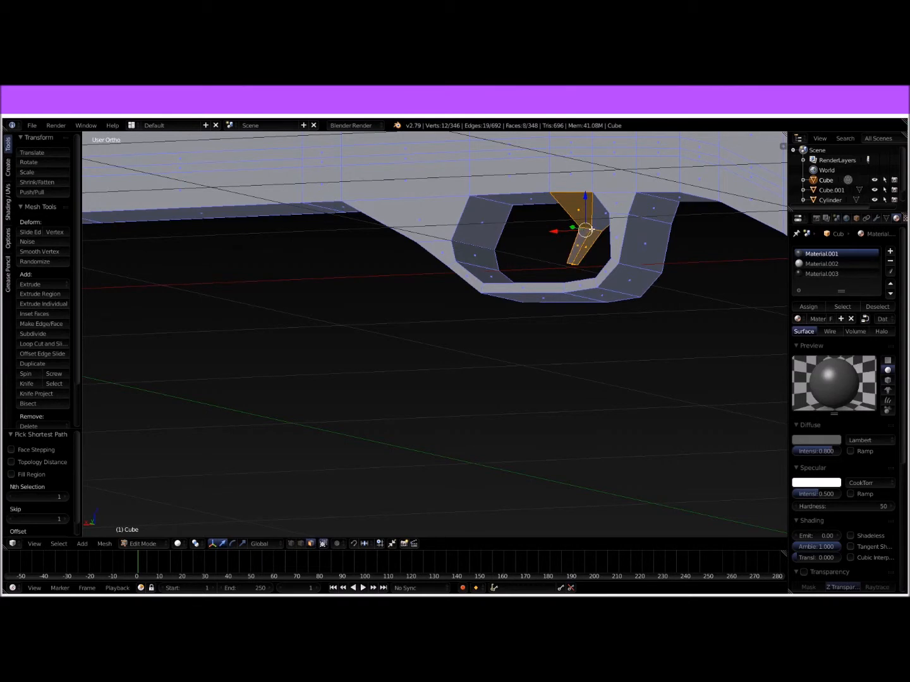
click(821, 263)
click(817, 307)
key(Tab)
middle_drag(499, 303, 626, 307)
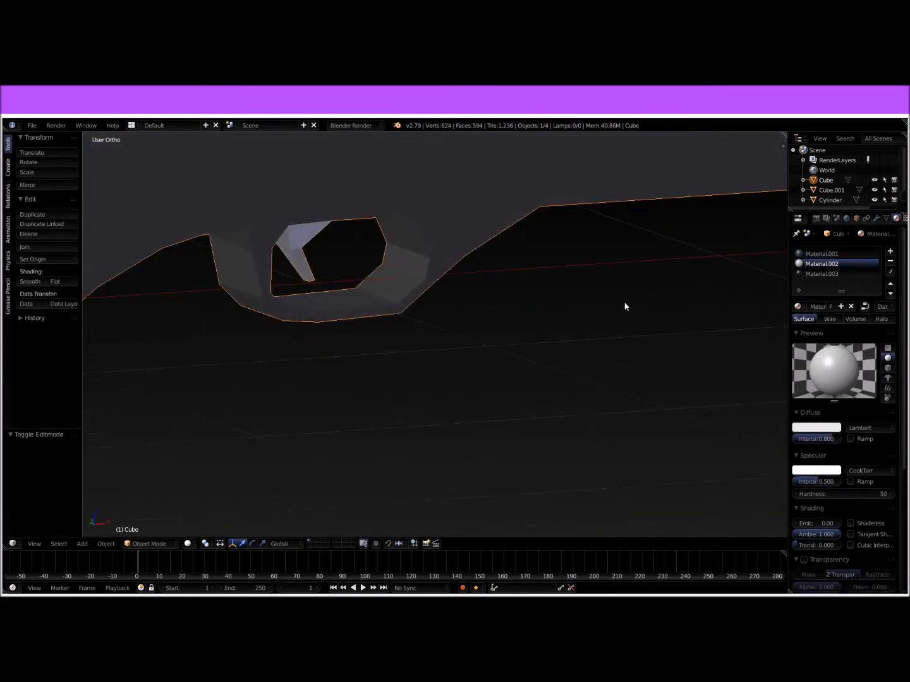
Step: Darken the diffuse colour of Material.002 to a medium grey
click(823, 429)
drag(831, 320, 832, 329)
middle_drag(559, 341, 520, 325)
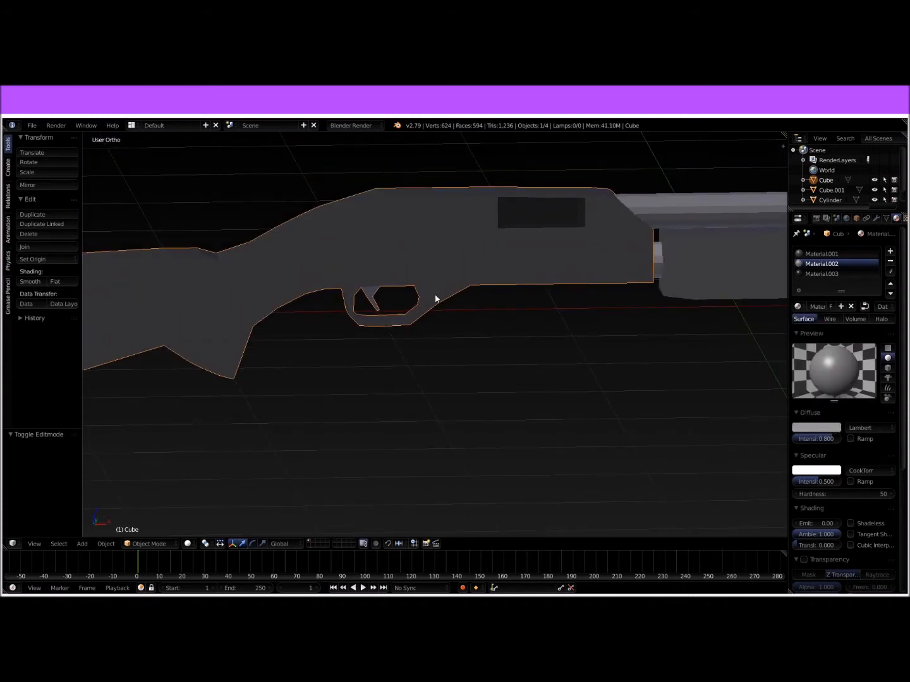
key(g)
right_click(400, 346)
scroll(589, 301, down, 4)
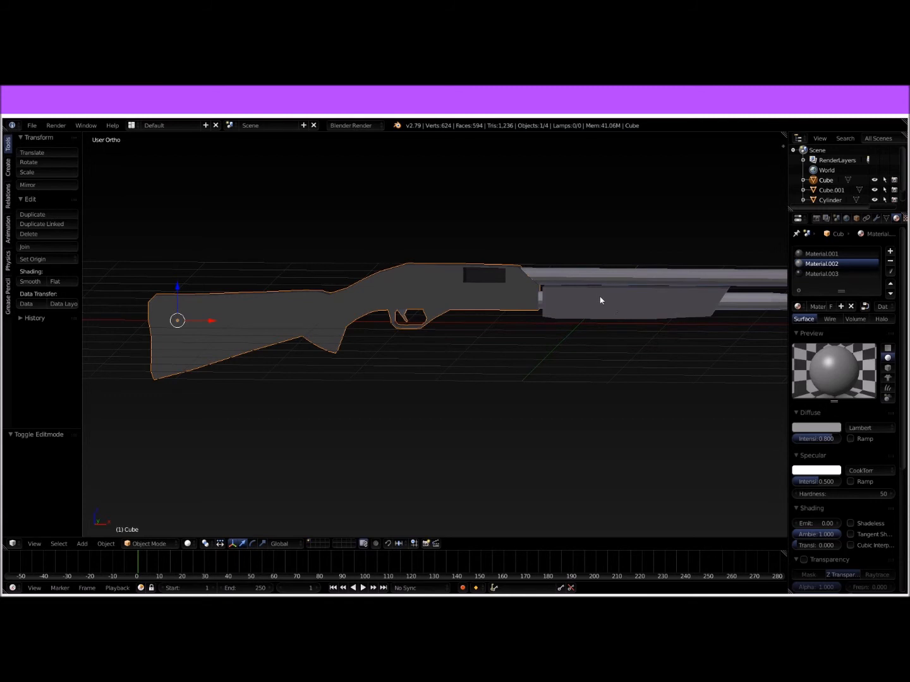
middle_drag(617, 310, 529, 314)
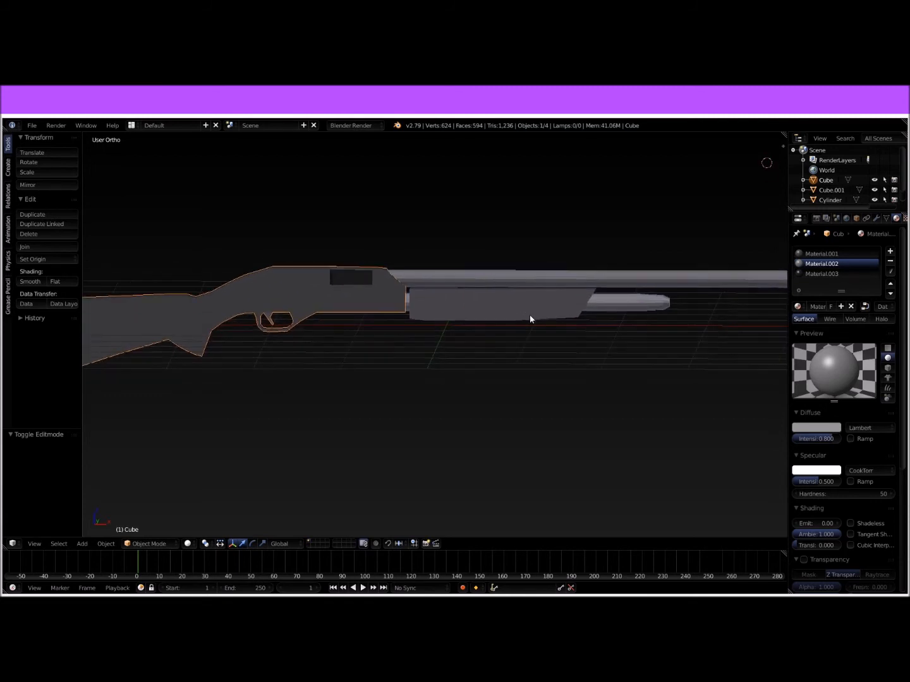
scroll(503, 306, down, 3)
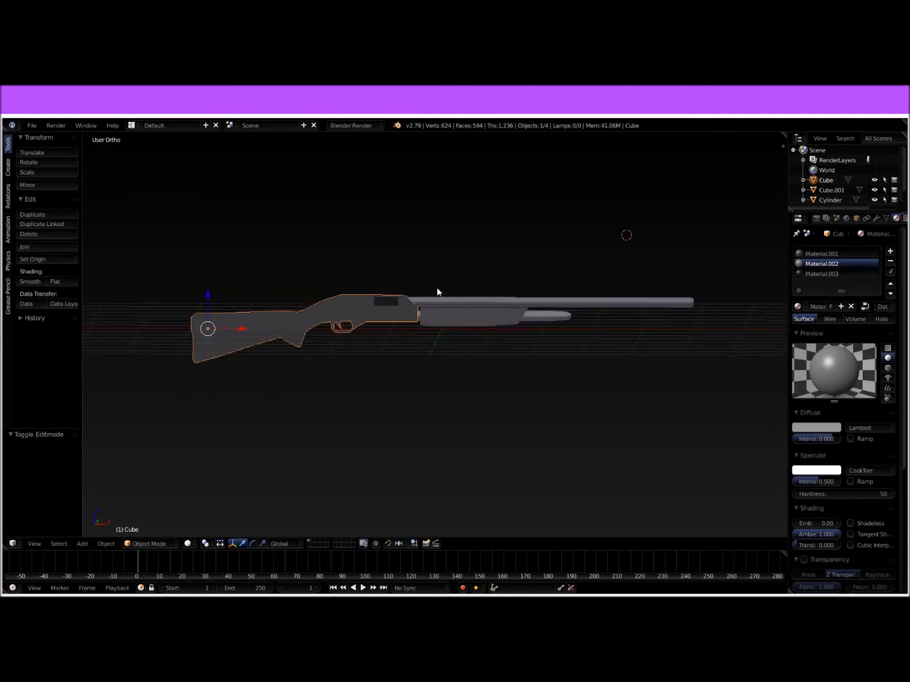